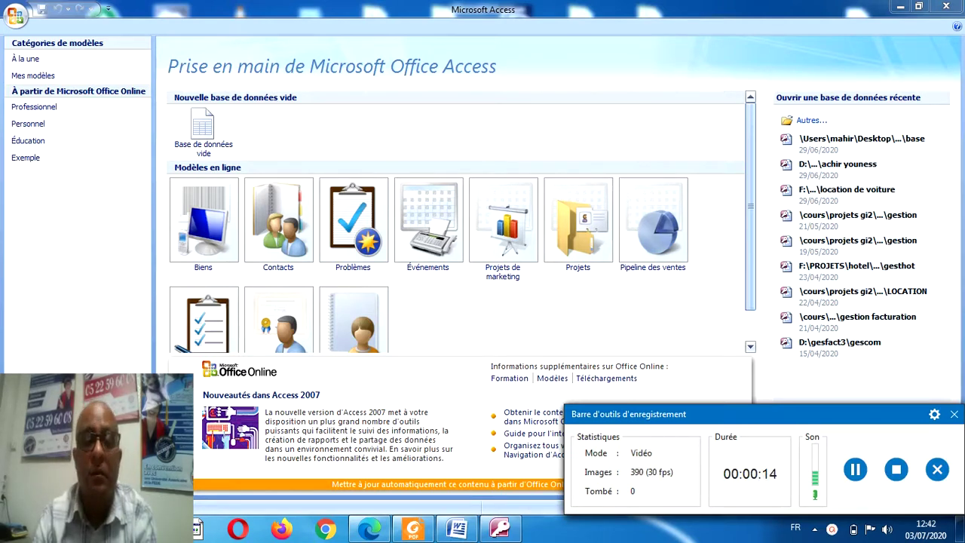
Bring the sujet2.pdf exam subject to the front in Foxit Reader.
left_click(413, 530)
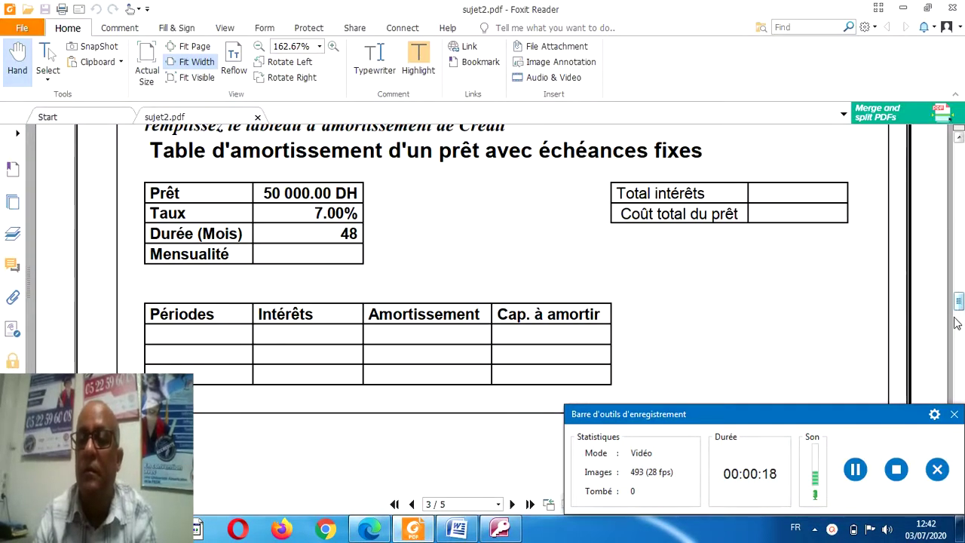
Scroll sujet2.pdf back to page 1, then return to the Access start screen.
left_click_drag(956, 322, 959, 173)
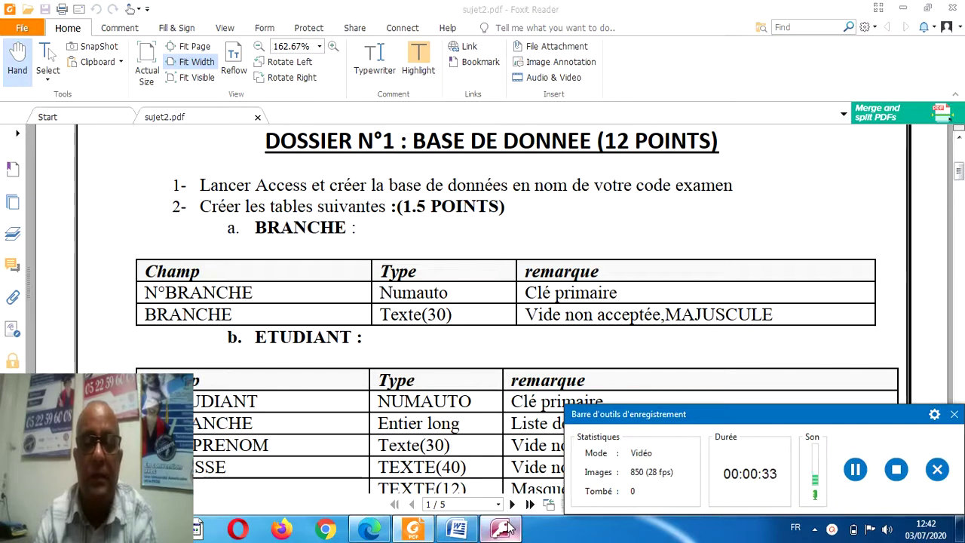
left_click(506, 529)
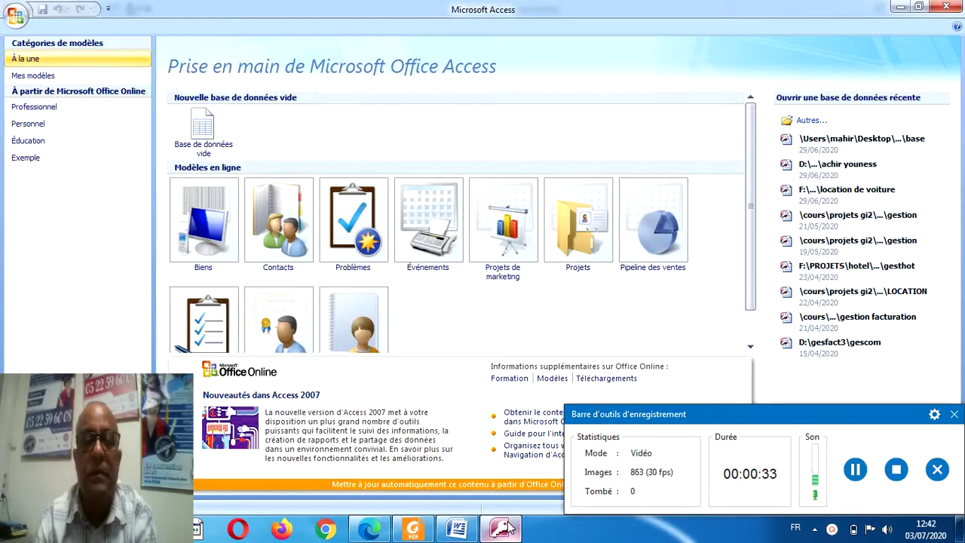
Create a new blank database named revision.
left_click(215, 142)
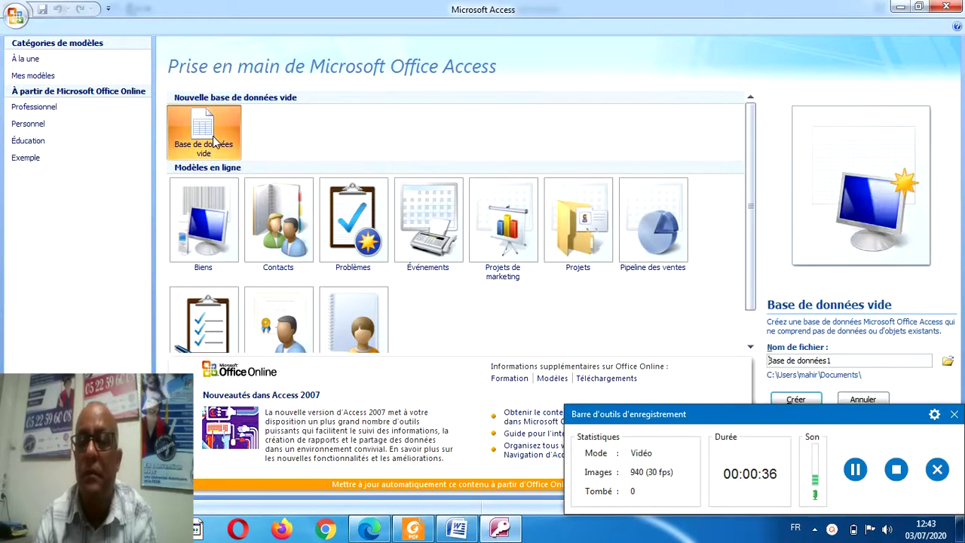
left_click_drag(844, 361, 771, 363)
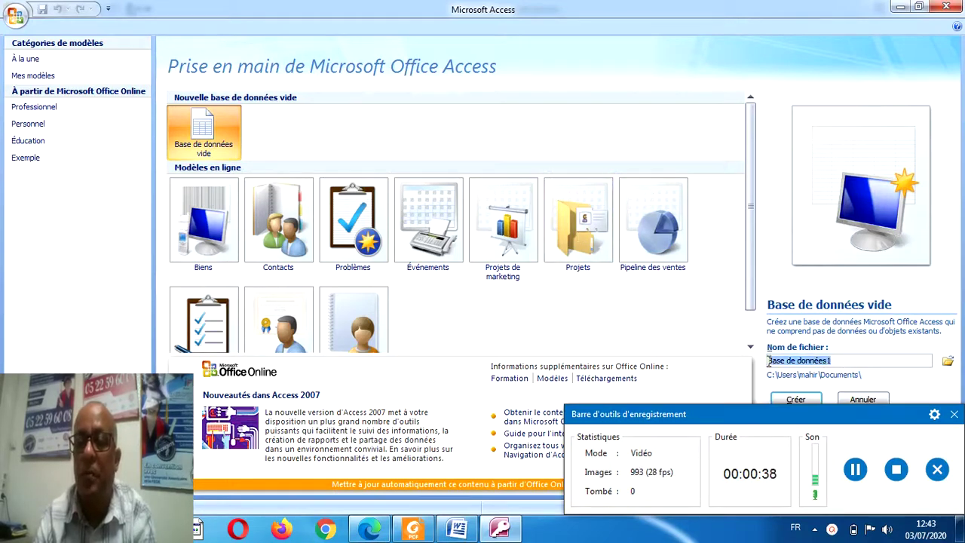
type("cevision")
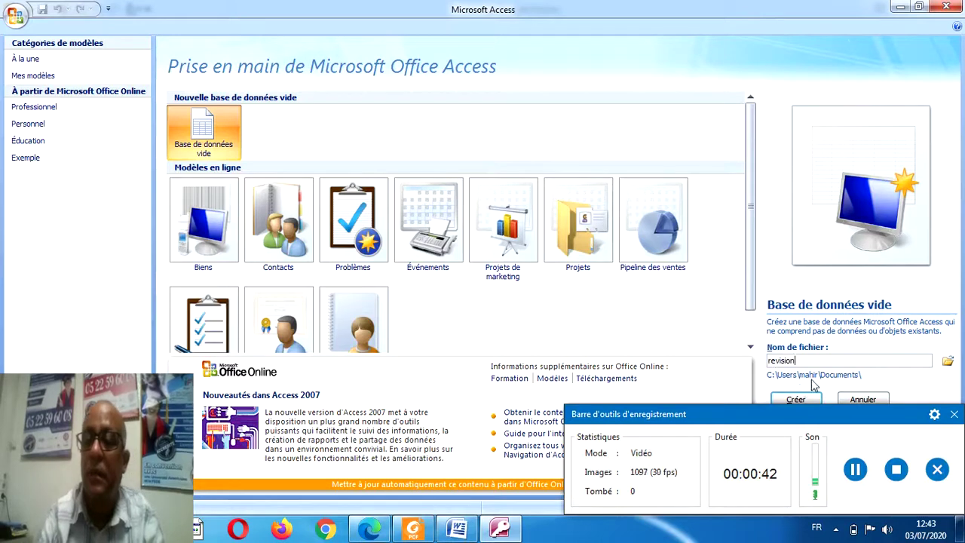
left_click(801, 397)
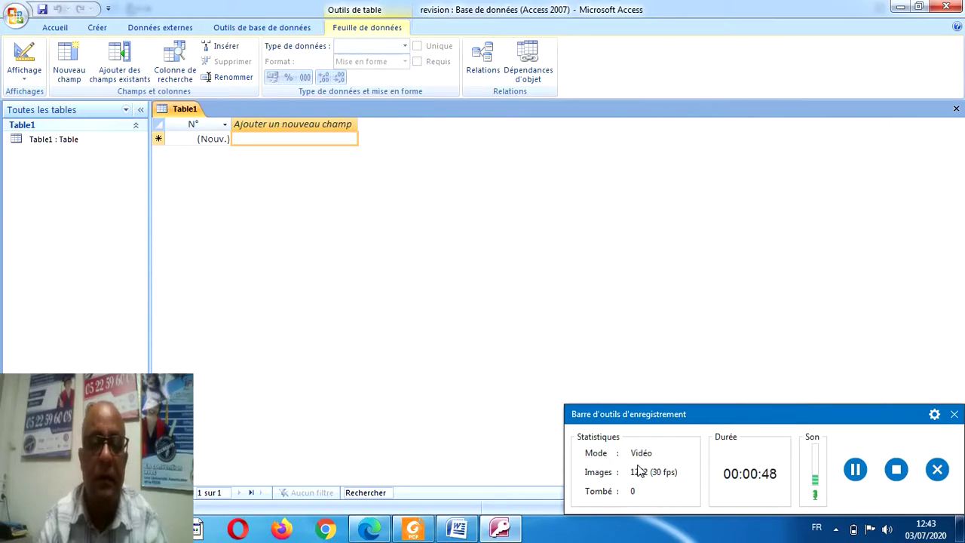
Glance at the exam subject PDF, then return to the new database.
left_click(413, 529)
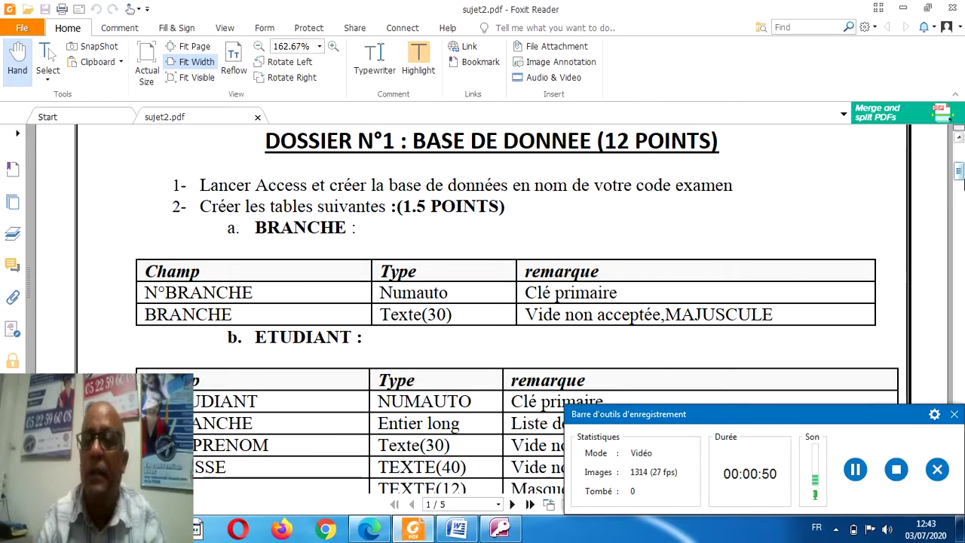
left_click_drag(959, 172, 959, 179)
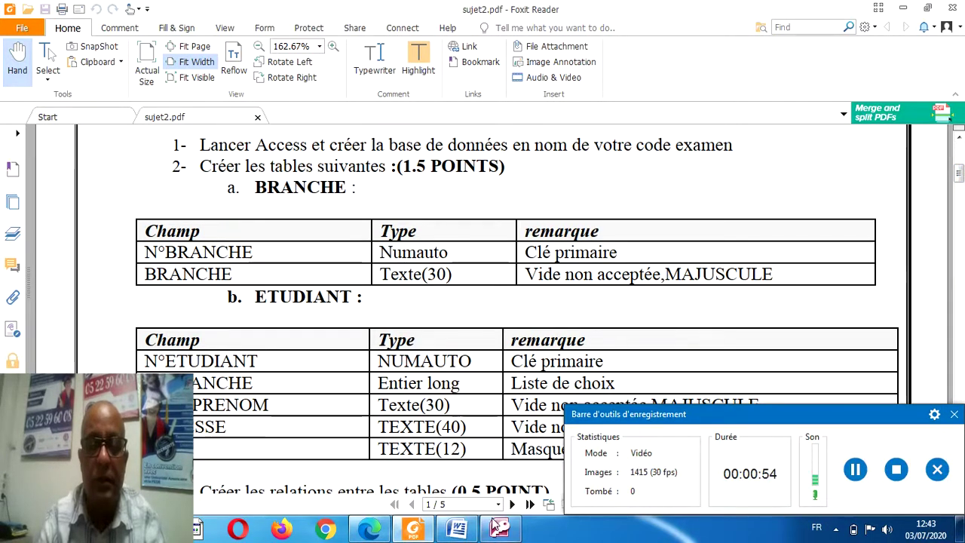
left_click(499, 527)
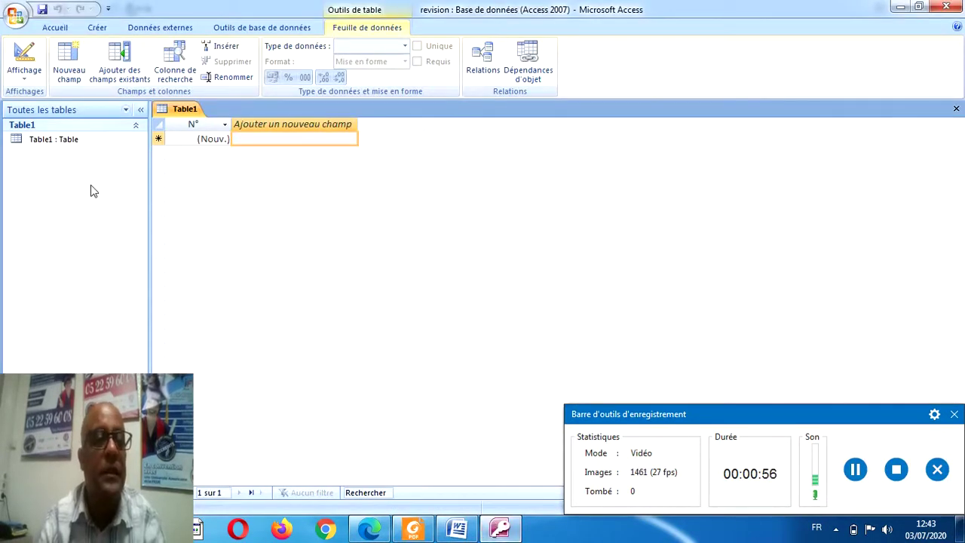
Save Table1 as branche and open it in design view.
left_click(62, 147)
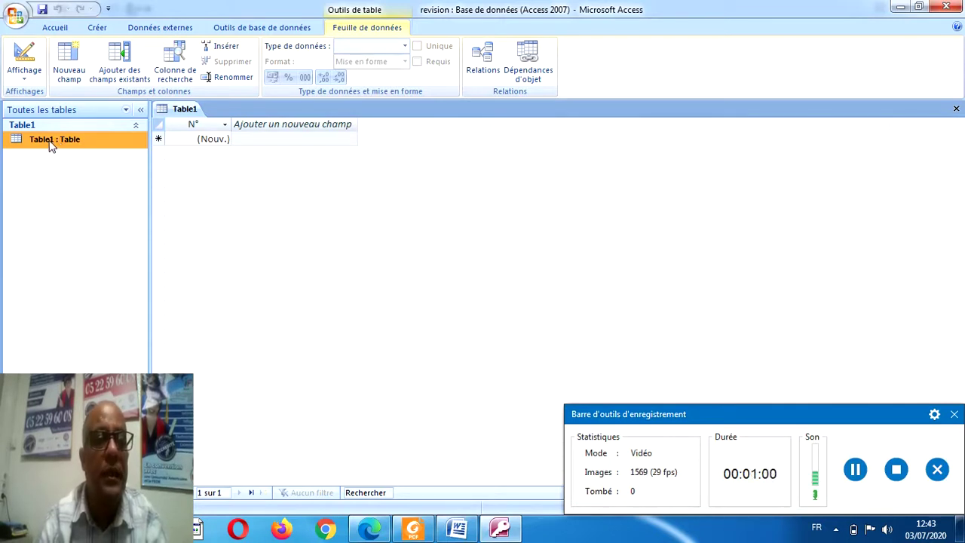
left_click(24, 59)
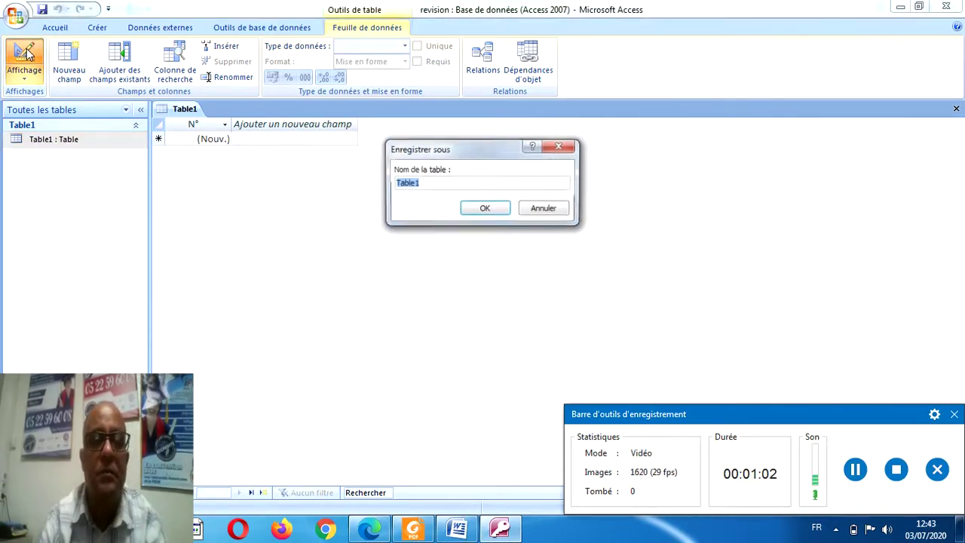
type("b")
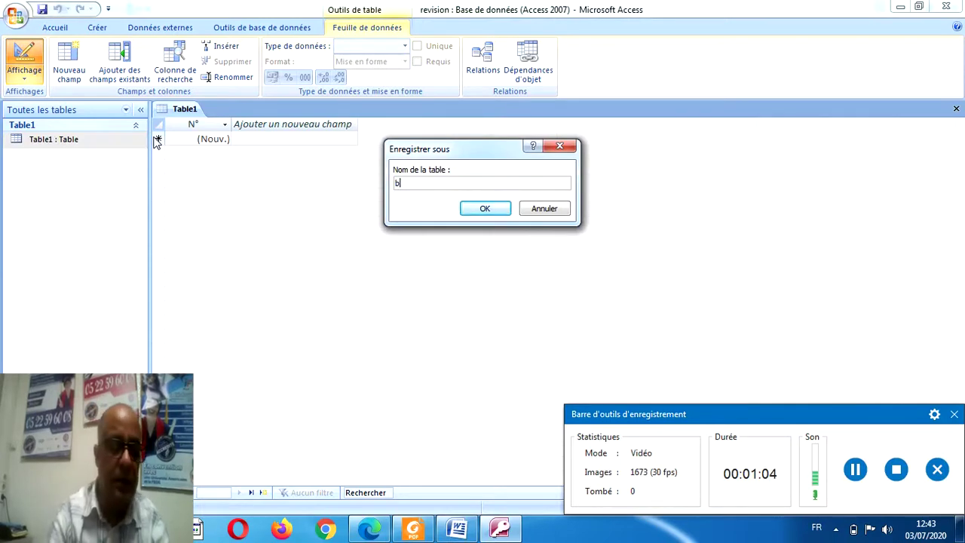
type("ranche")
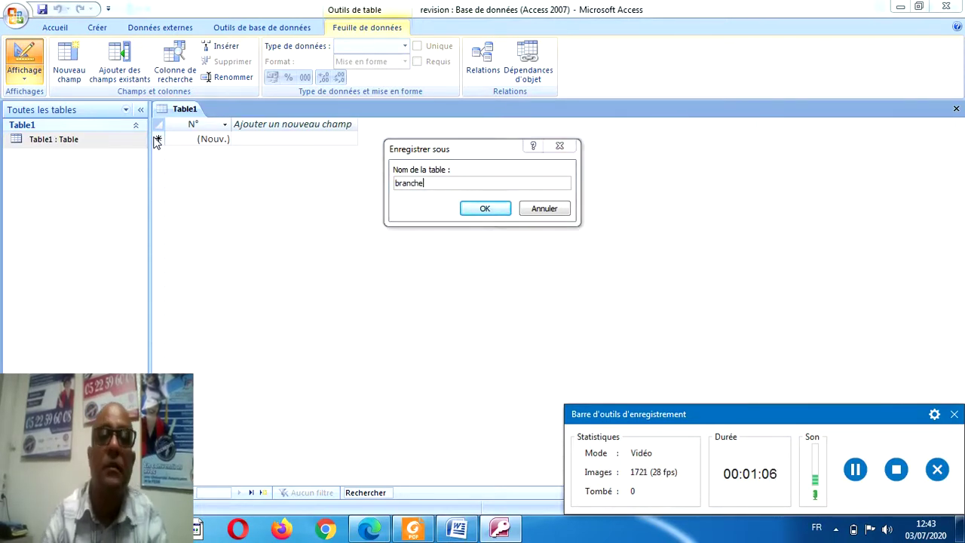
left_click(475, 210)
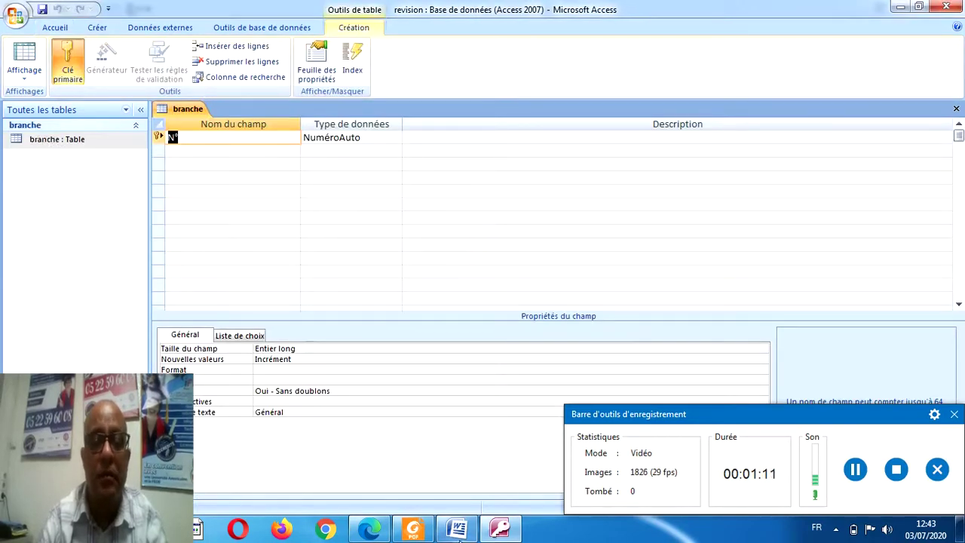
Bring the exam subject PDF alongside to check the table specifications.
mouse_move(415, 533)
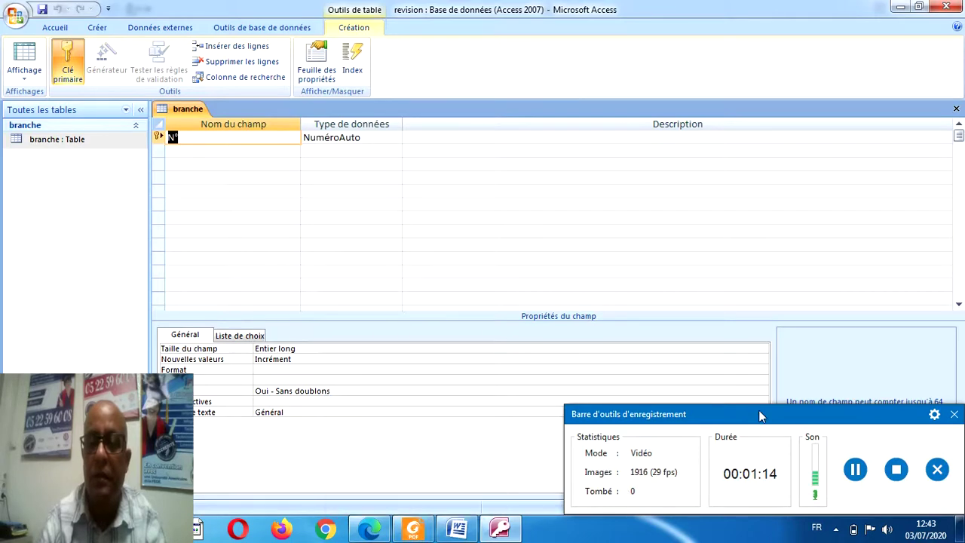
left_click_drag(755, 417, 732, 480)
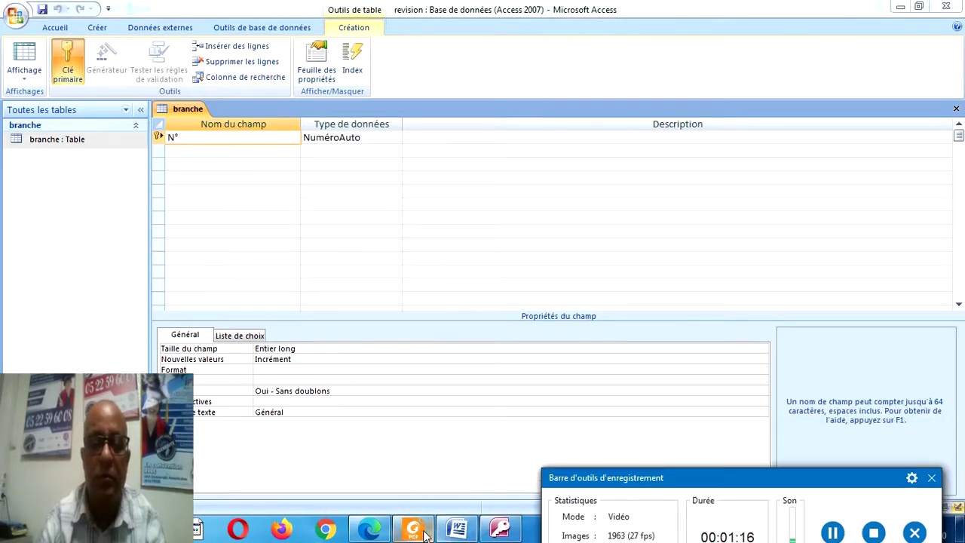
left_click(413, 530)
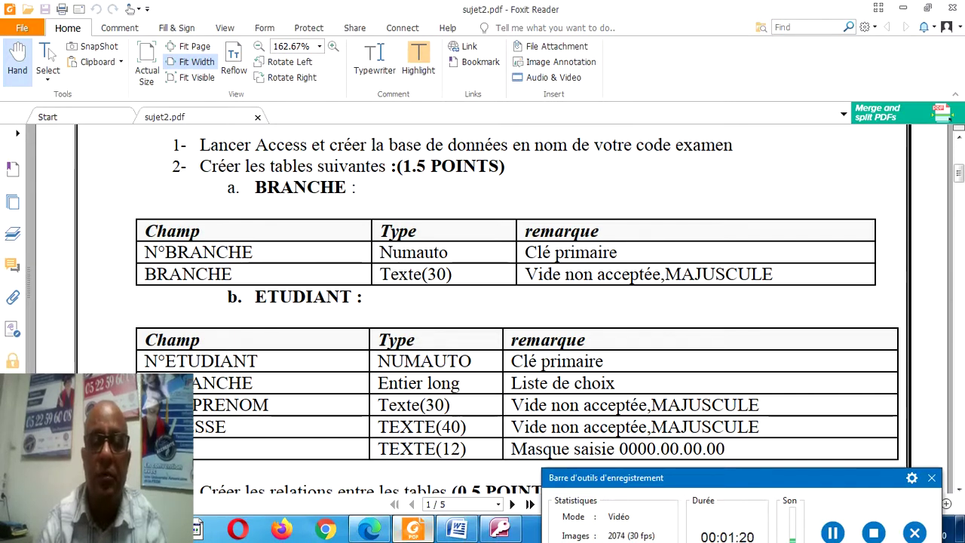
left_click(833, 532)
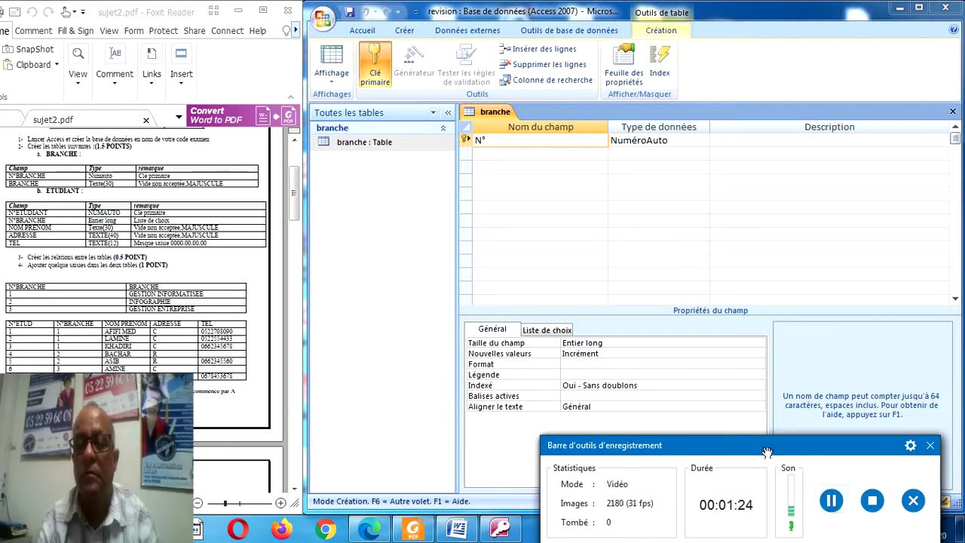
Name the first AutoNumber field N°branche, fix the typo, and move to the second field row.
left_click_drag(766, 452, 487, 507)
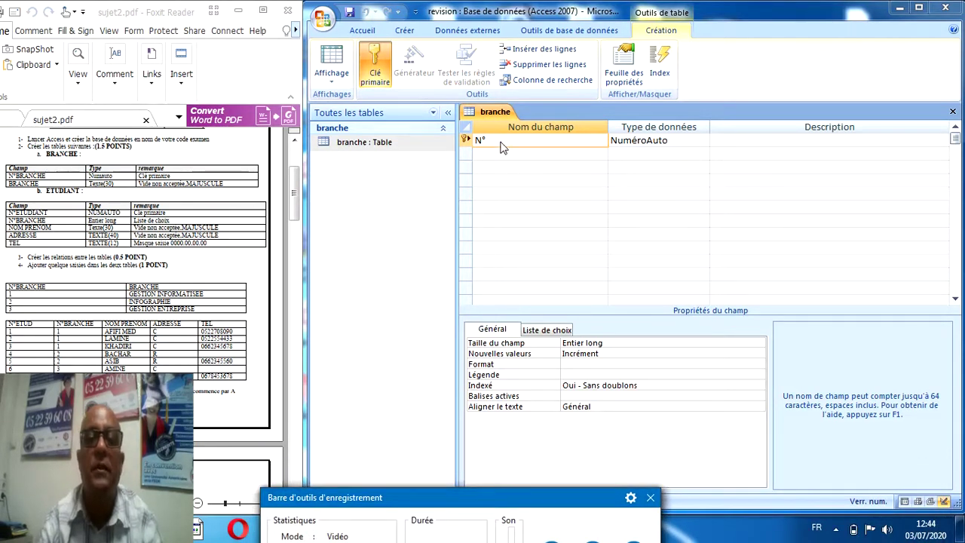
type("brah")
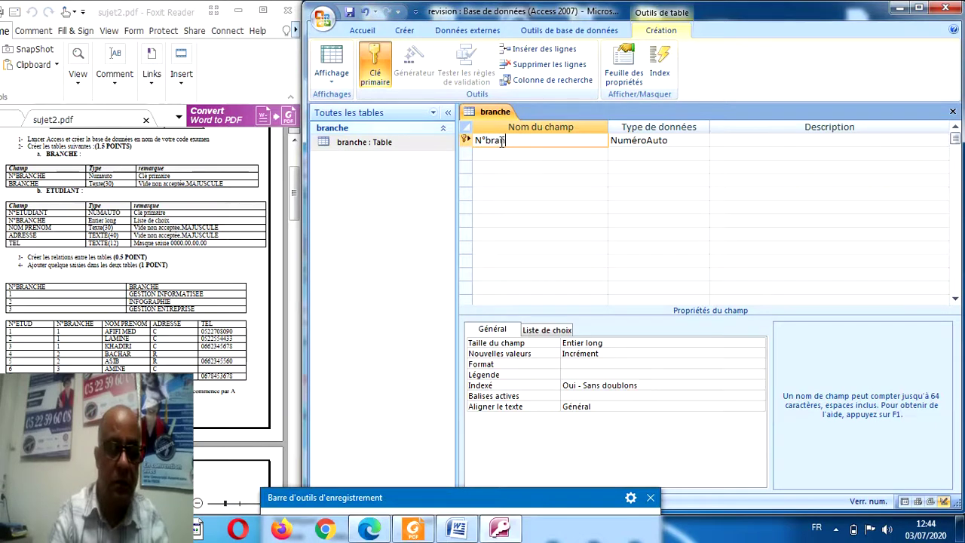
type("anche")
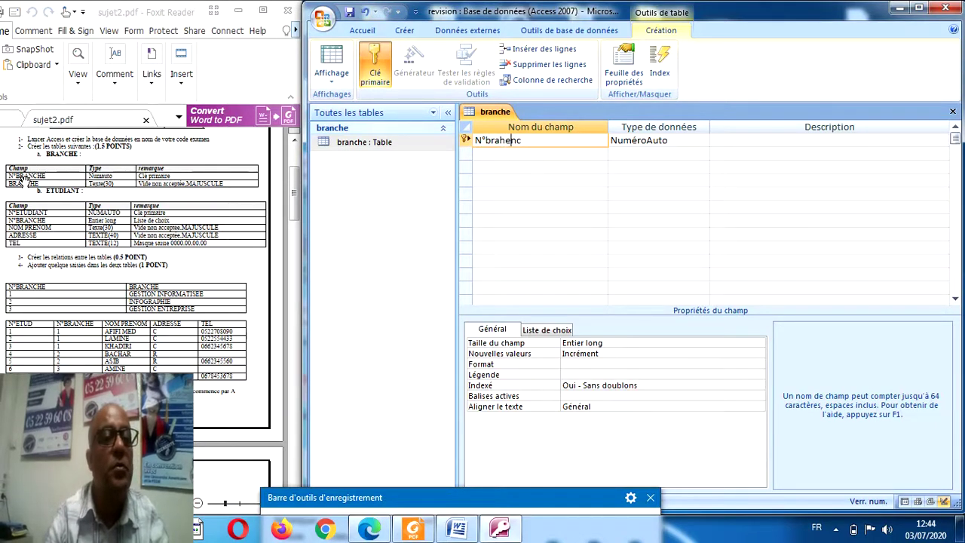
left_click(643, 142)
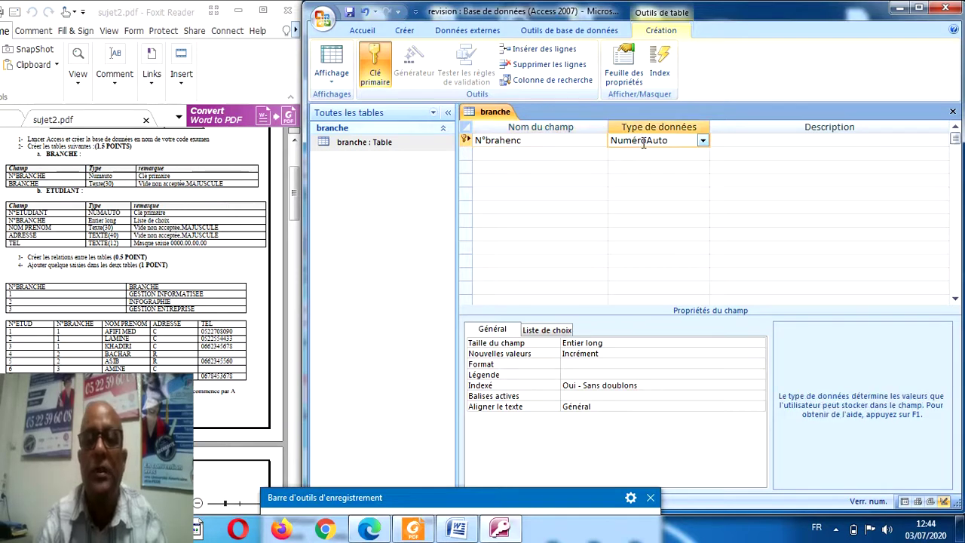
left_click(532, 142)
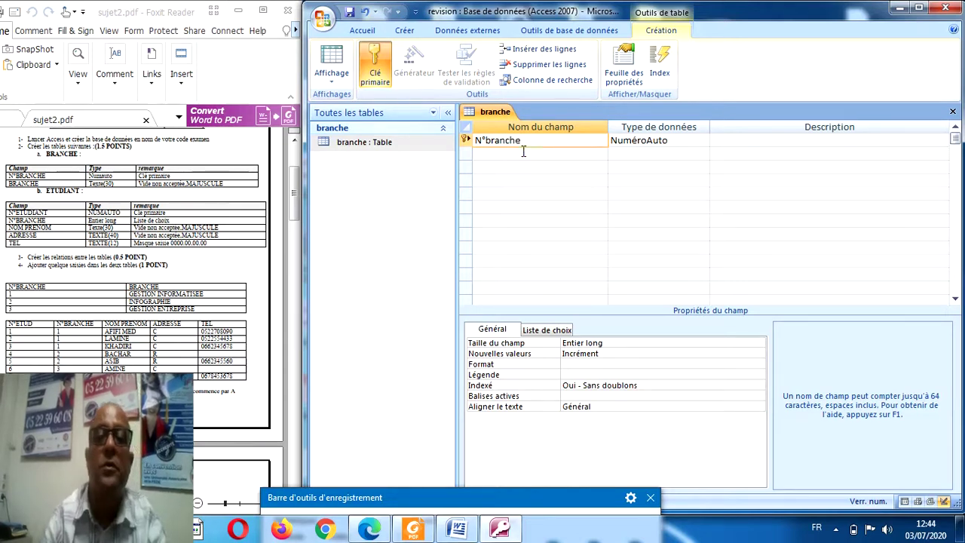
left_click(502, 154)
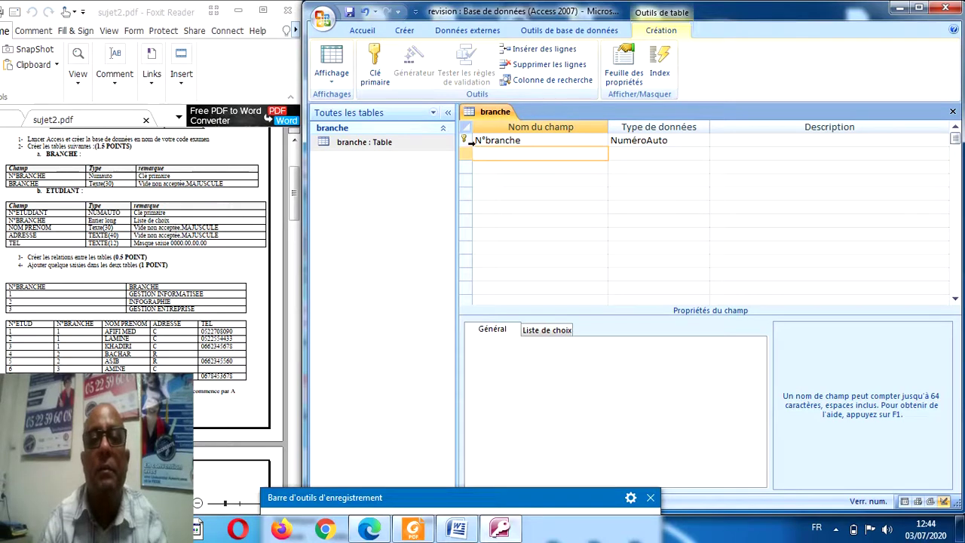
left_click(468, 141)
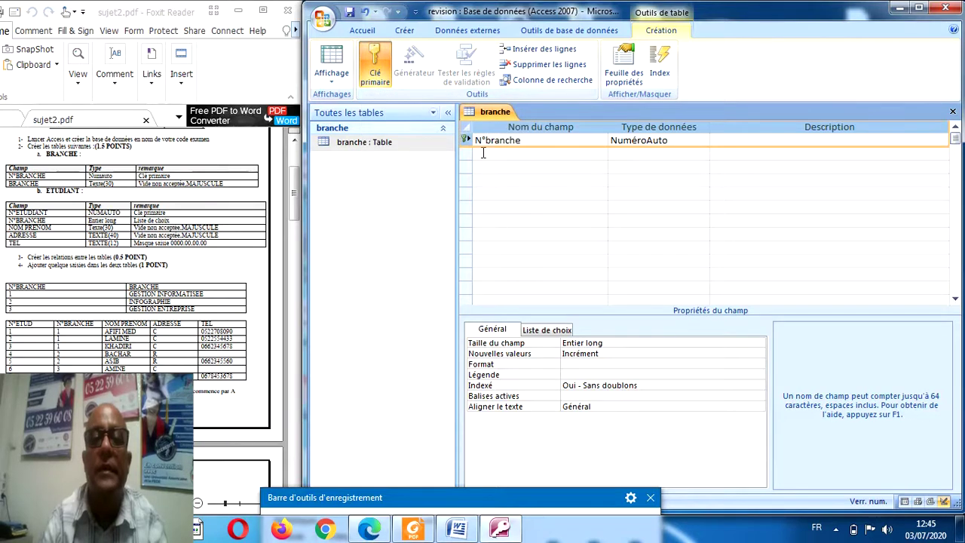
left_click(485, 154)
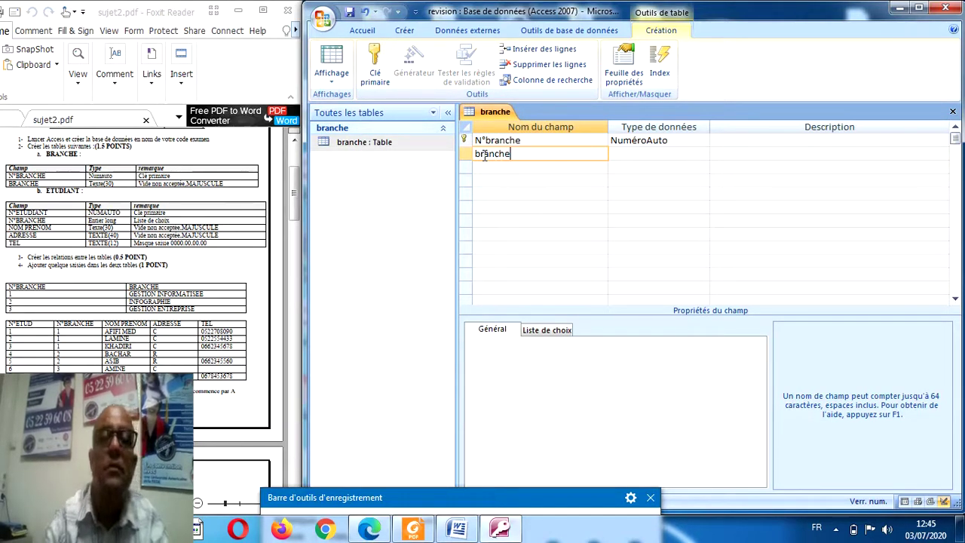
Make the branche field Texte with a field size of 30.
left_click(636, 154)
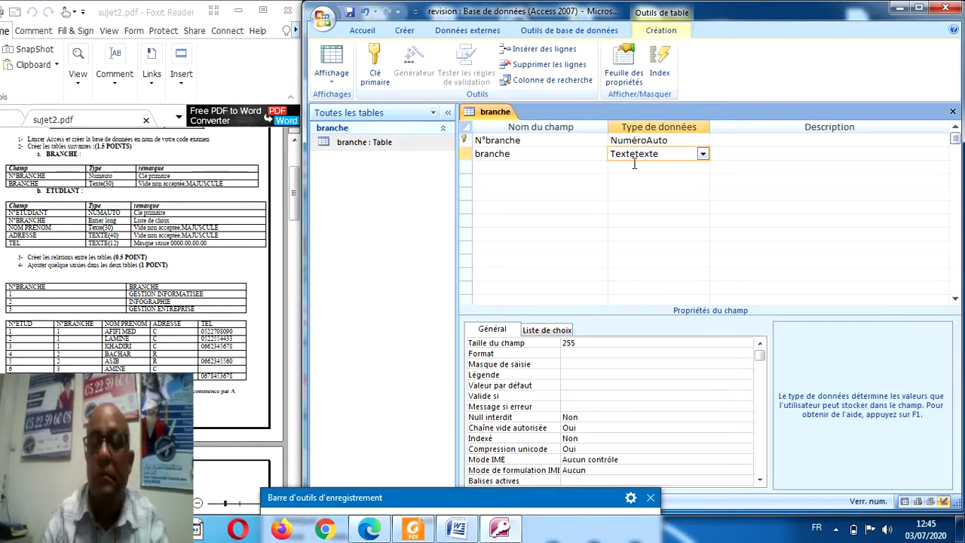
key("BackSpace")
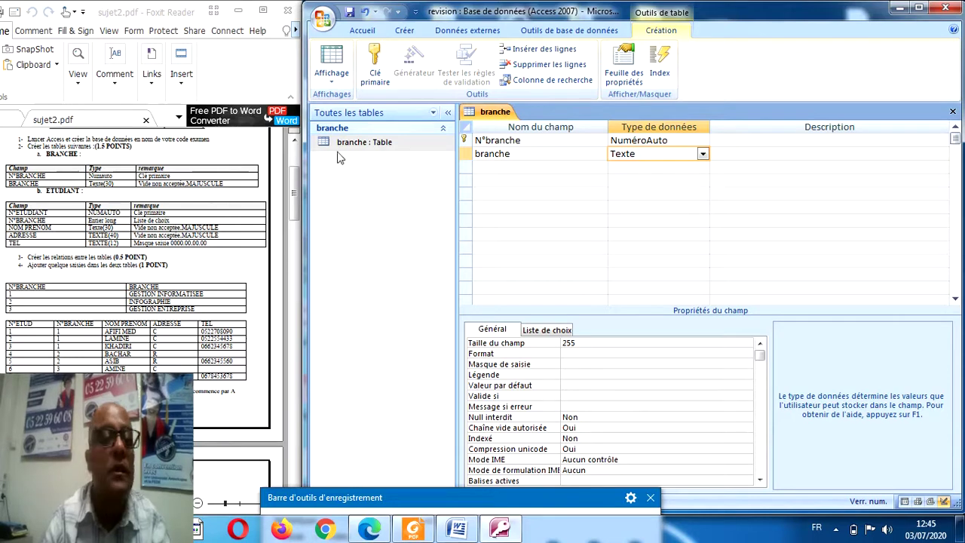
left_click(551, 344)
type("30")
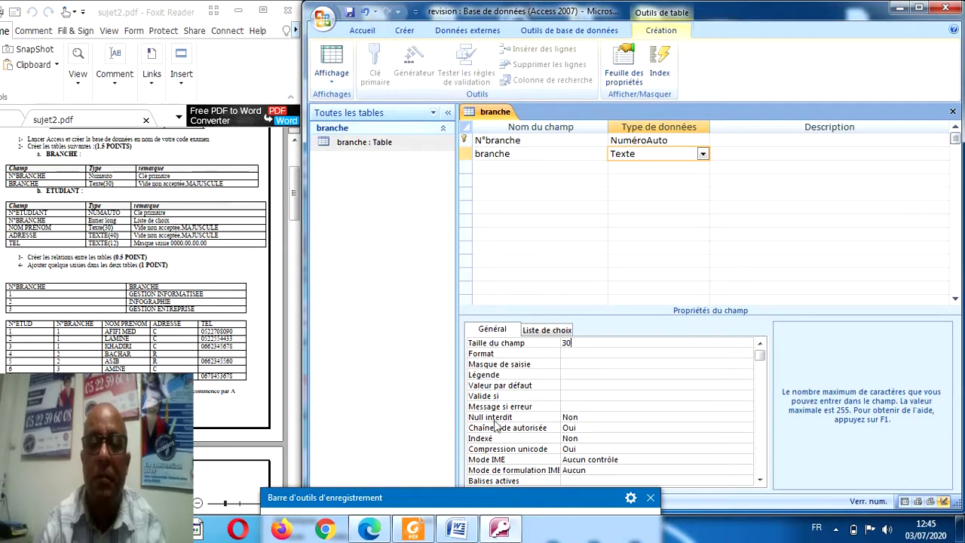
Make branche required, disallow empty strings, give it the > format, then request datasheet view.
left_click(607, 417)
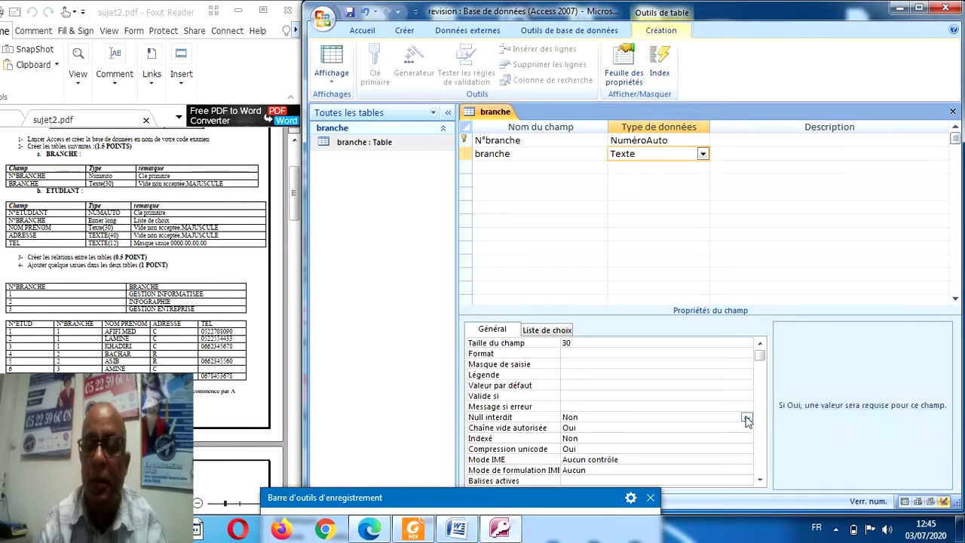
left_click(746, 418)
left_click(620, 428)
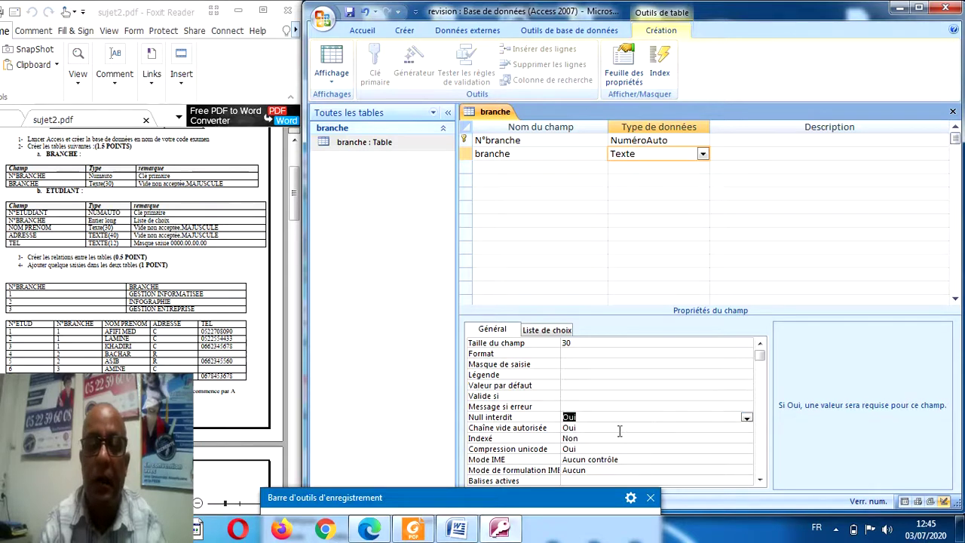
left_click(582, 429)
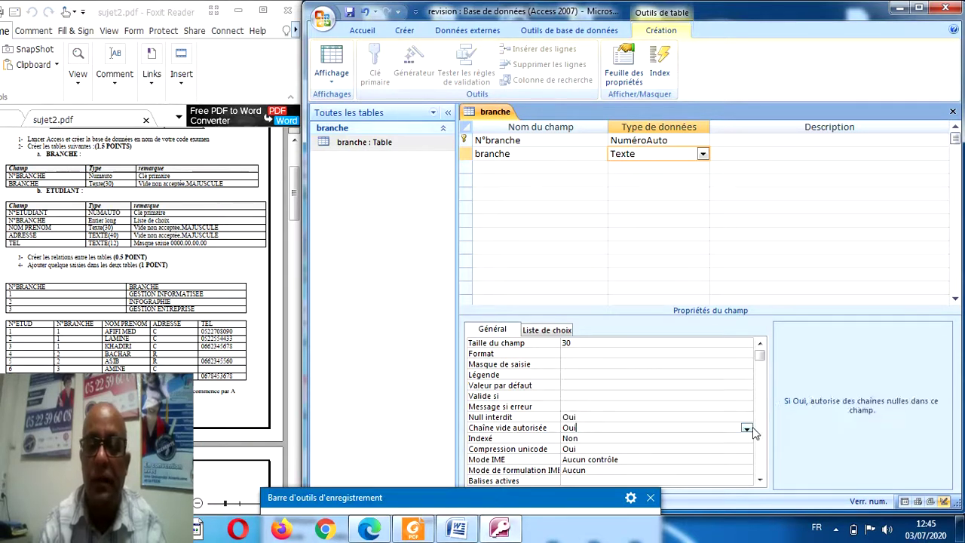
left_click(746, 429)
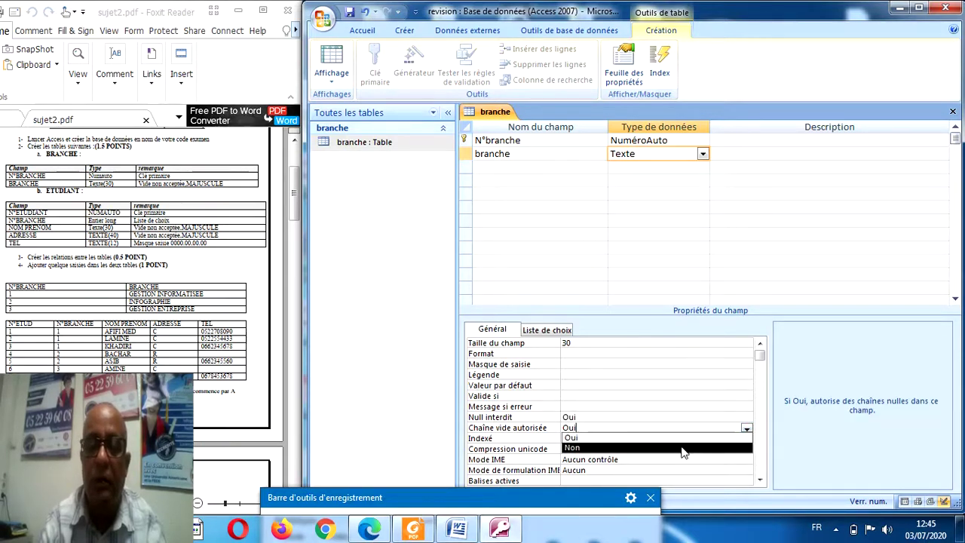
left_click(682, 448)
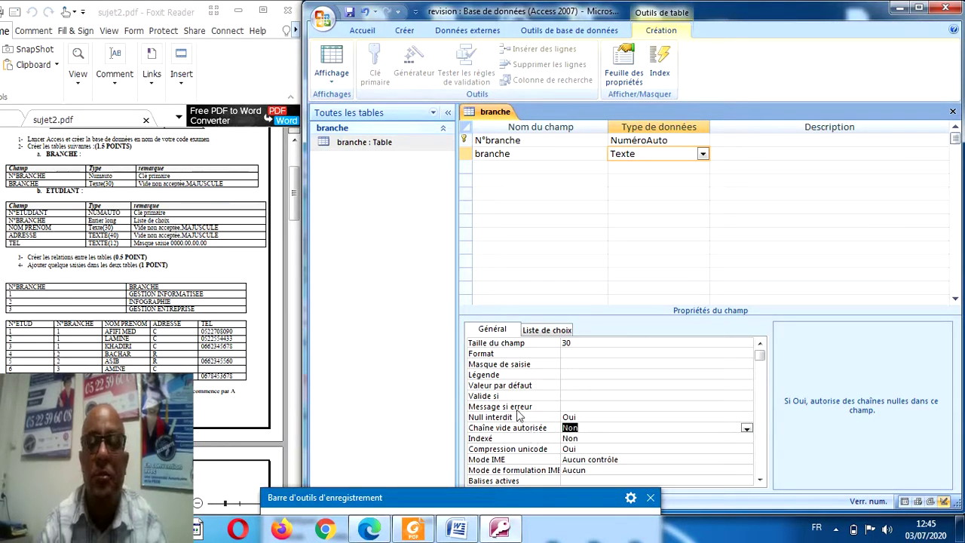
left_click(567, 354)
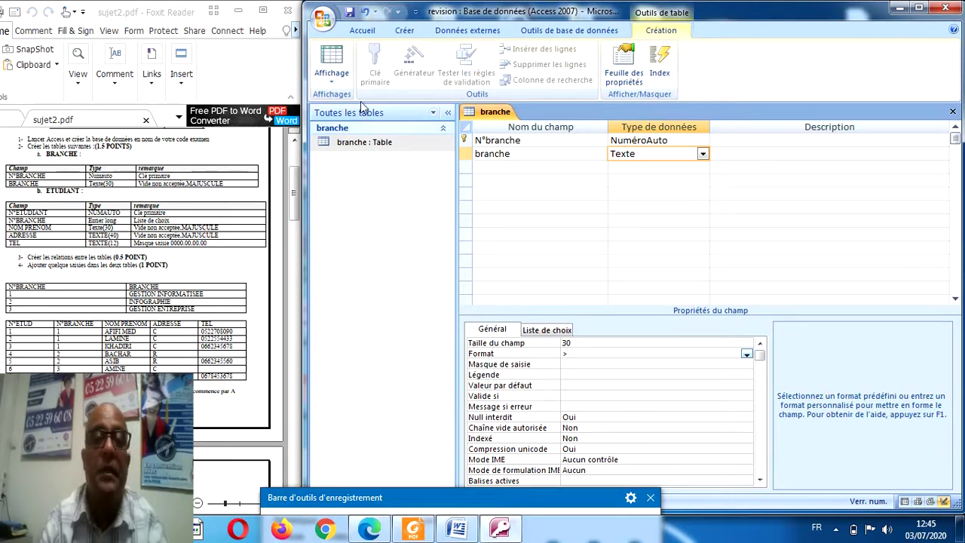
left_click(334, 65)
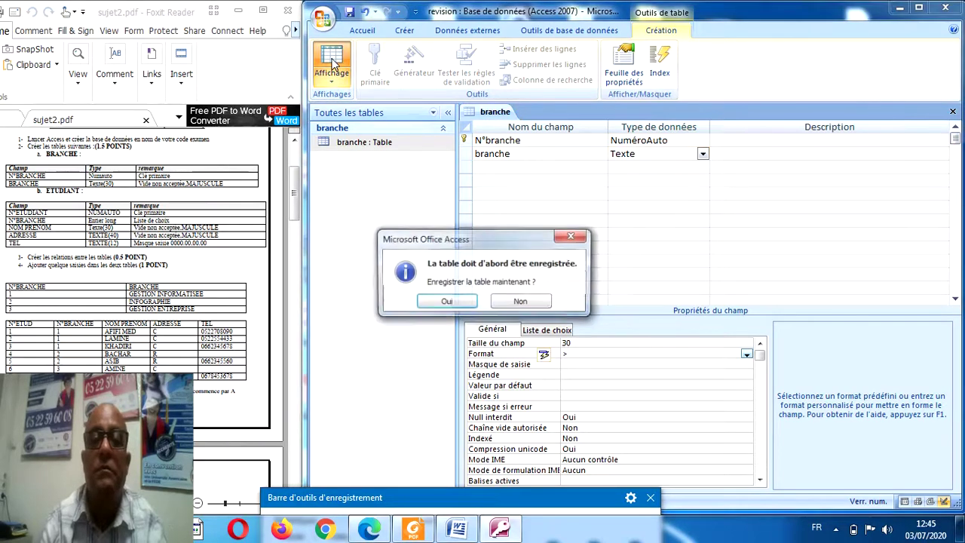
Save the branche table and start a new table in design view.
left_click(448, 302)
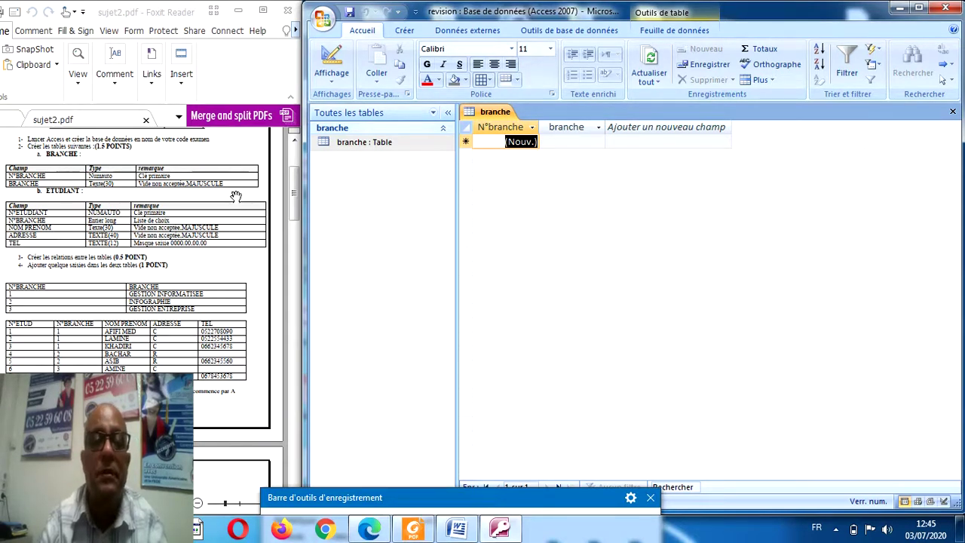
left_click(407, 31)
left_click(419, 69)
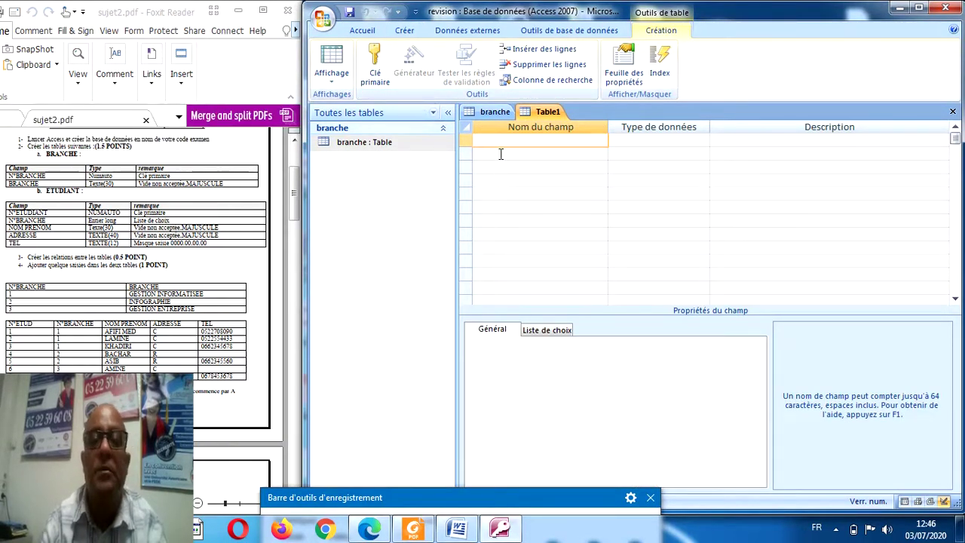
Add the first field N°etudiant as an AutoNumber primary key.
type("N")
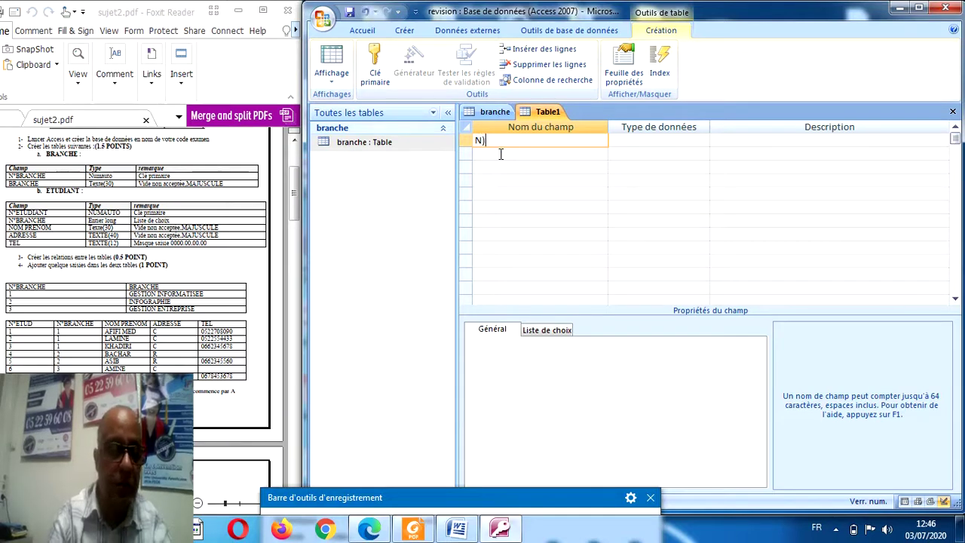
type(")etudiant")
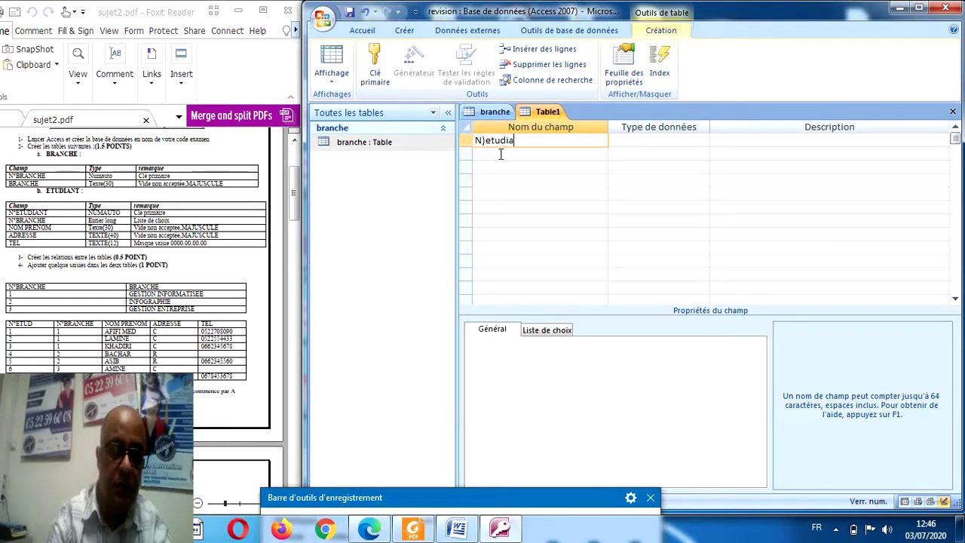
key("BackSpace")
key("BackSpace")
key("BackSpace")
key("BackSpace")
key("BackSpace")
key("BackSpace")
key("BackSpace")
key("BackSpace")
key("BackSpace")
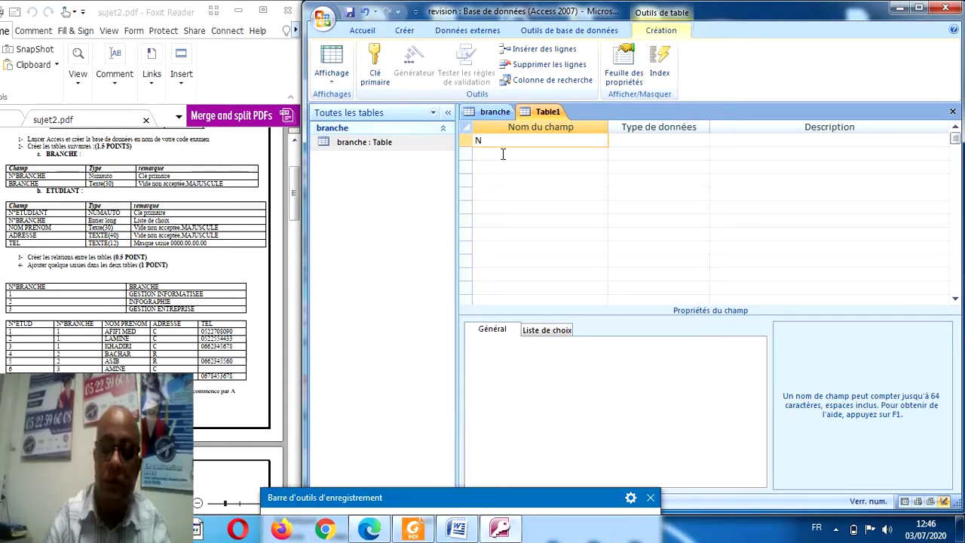
type("°et")
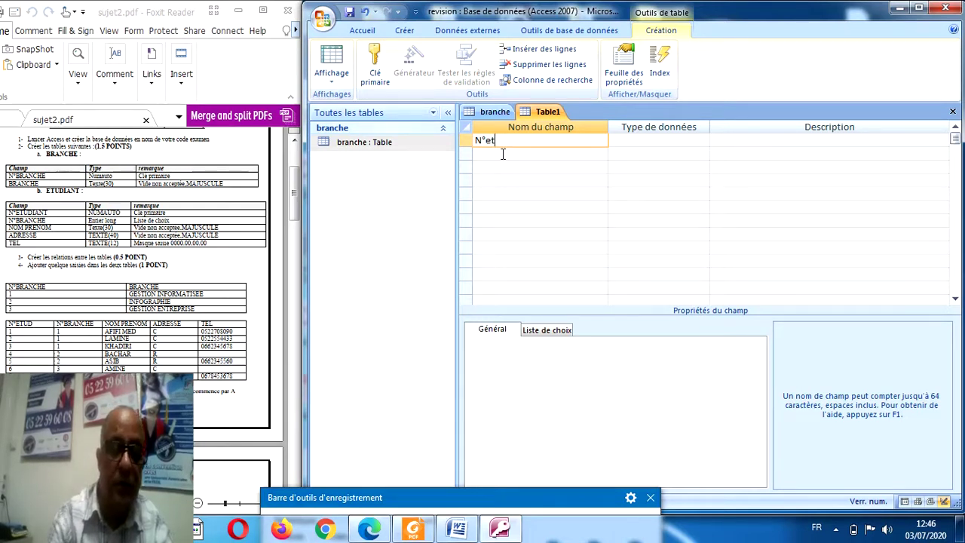
type("udiant")
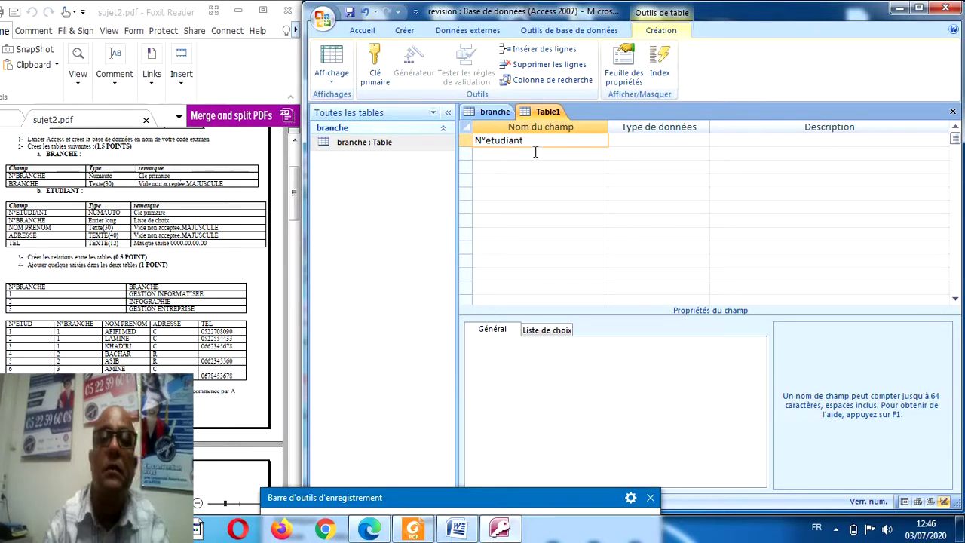
left_click(615, 141)
left_click(703, 140)
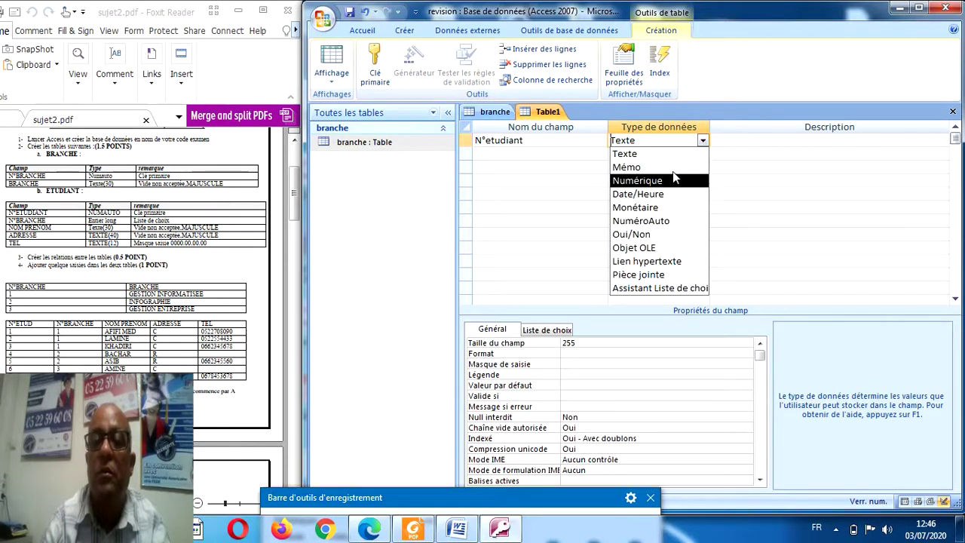
left_click(675, 220)
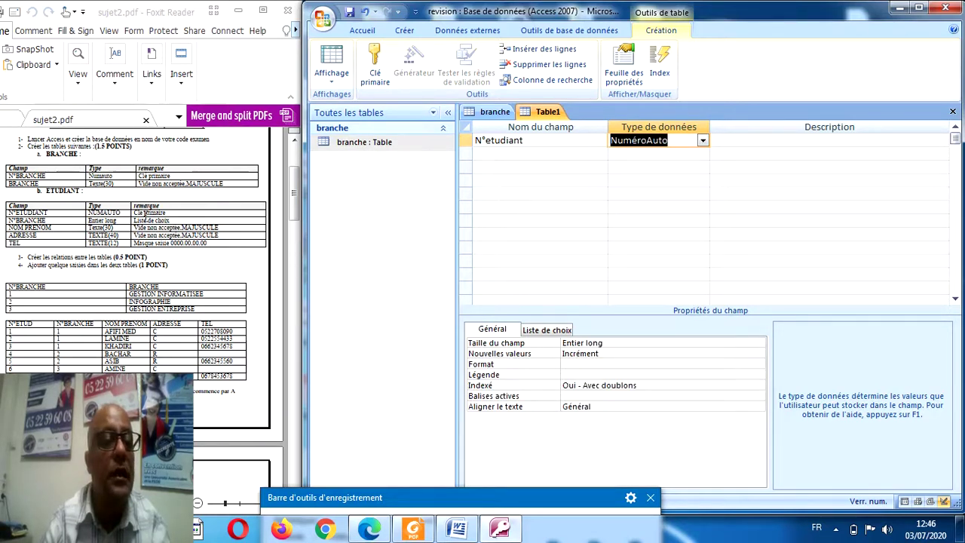
left_click(487, 140)
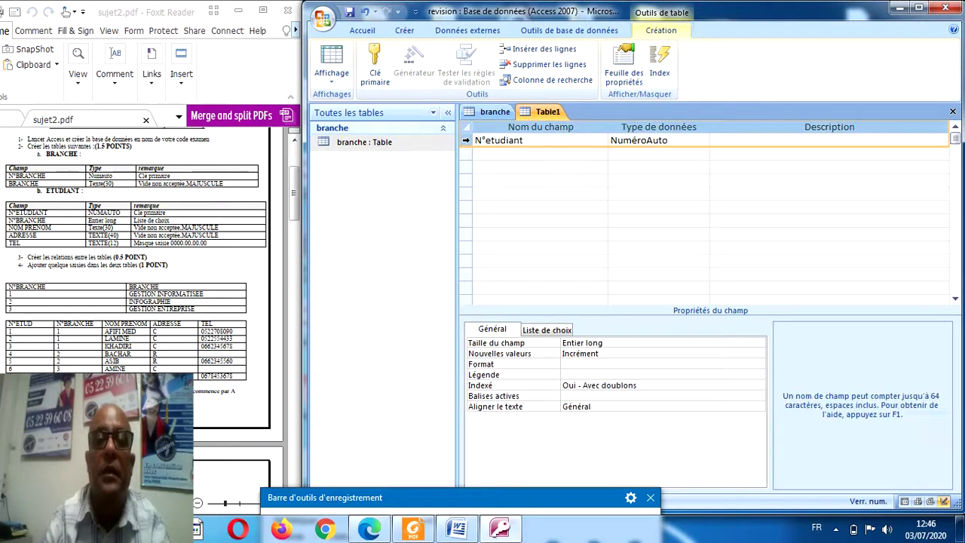
left_click(375, 66)
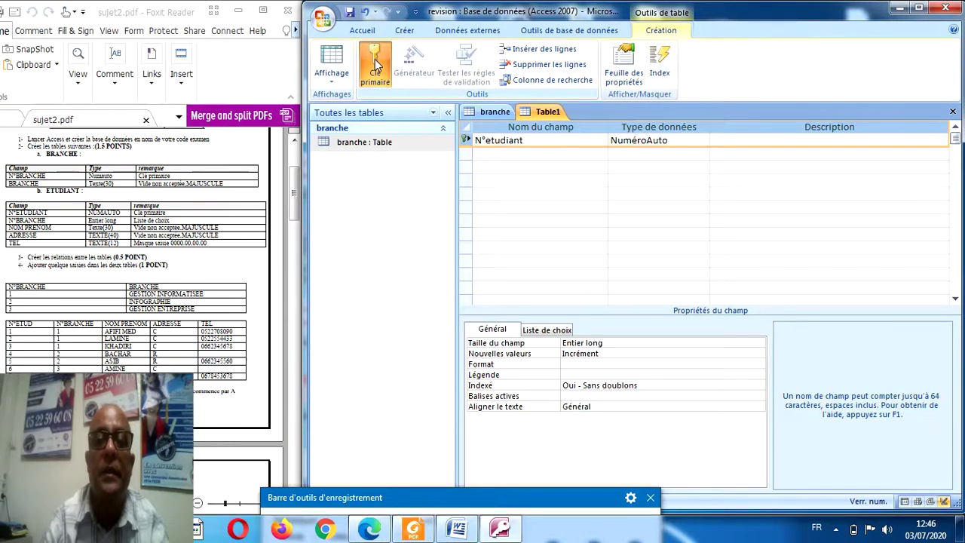
left_click(486, 151)
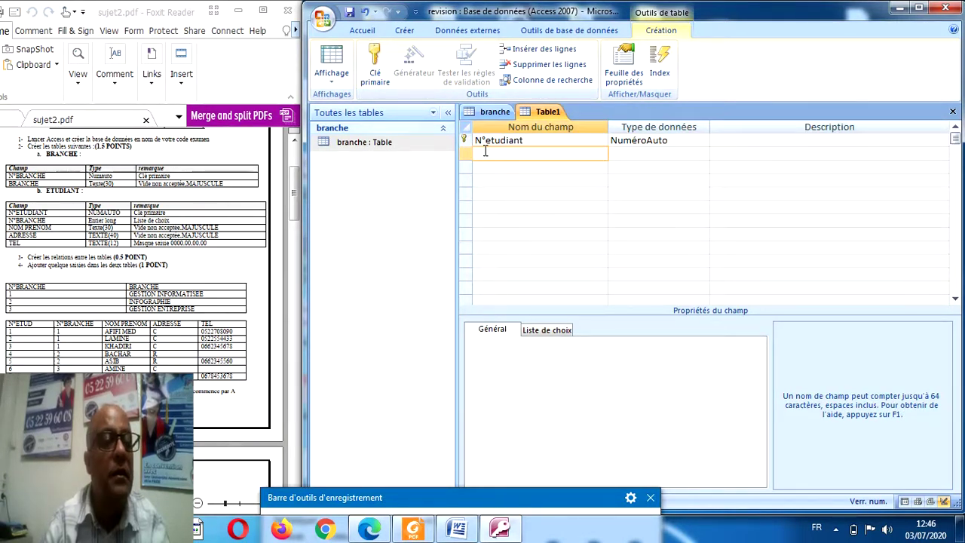
Name the second field N°branche, correcting the stray character.
type("N)b")
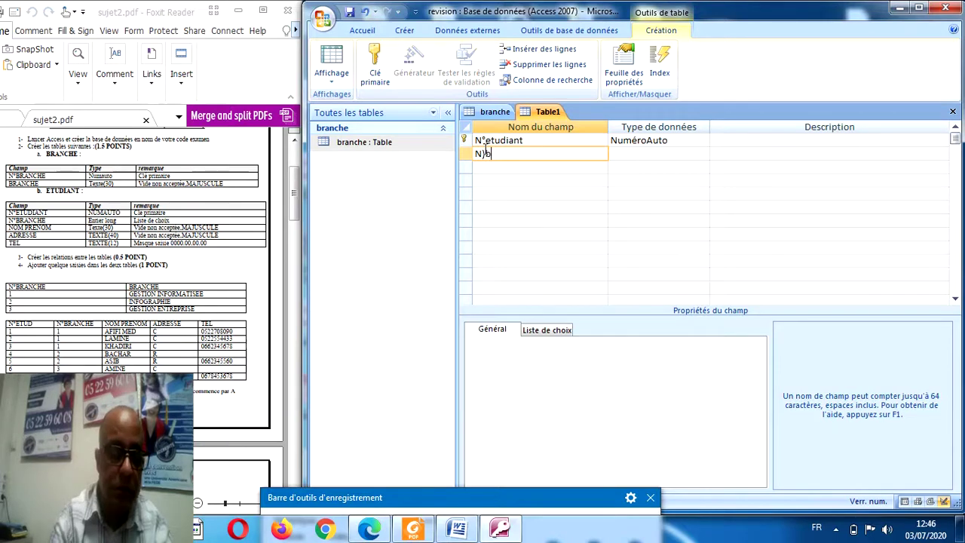
type("ranc")
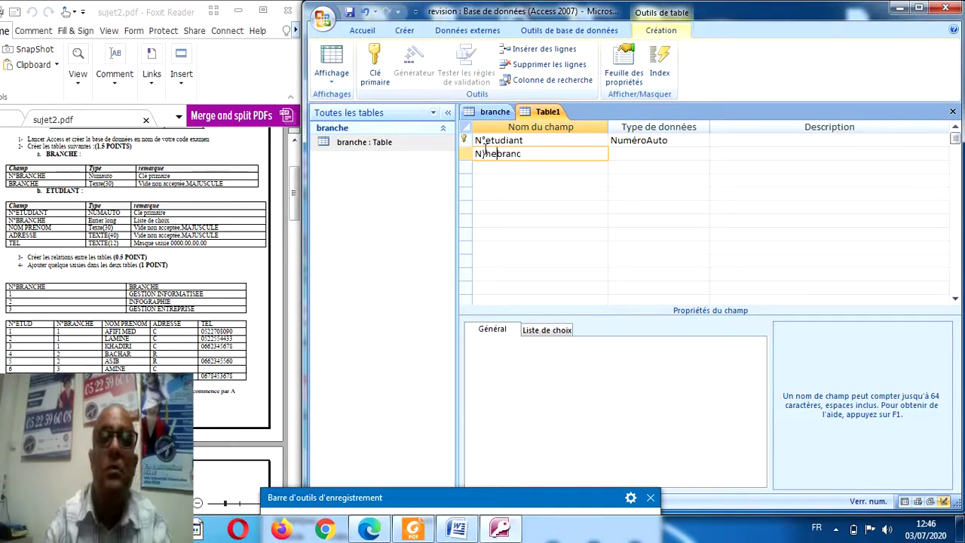
left_click(486, 153)
key("BackSpace")
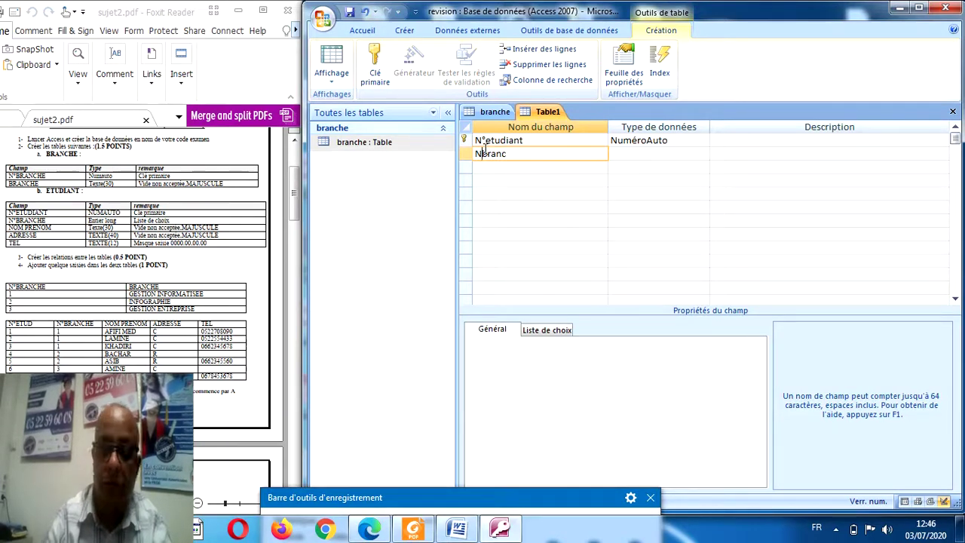
type("°")
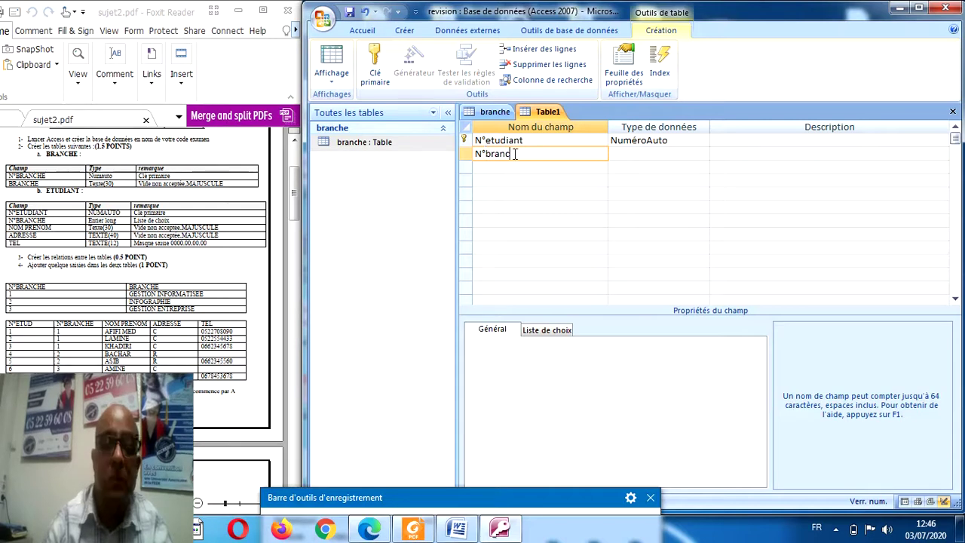
type("he")
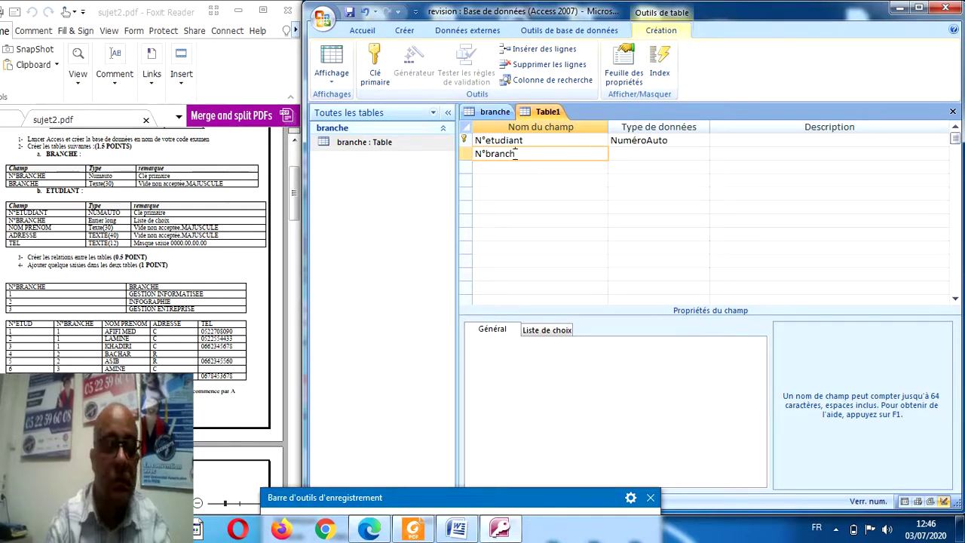
Start a Lookup Wizard for N°branche using the branche table's N°branche and branche fields.
left_click(621, 156)
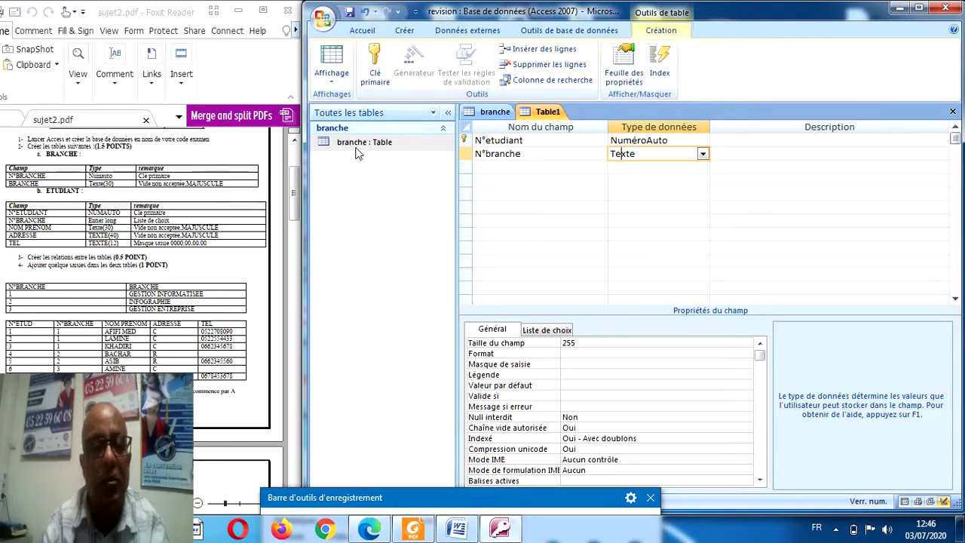
left_click(704, 155)
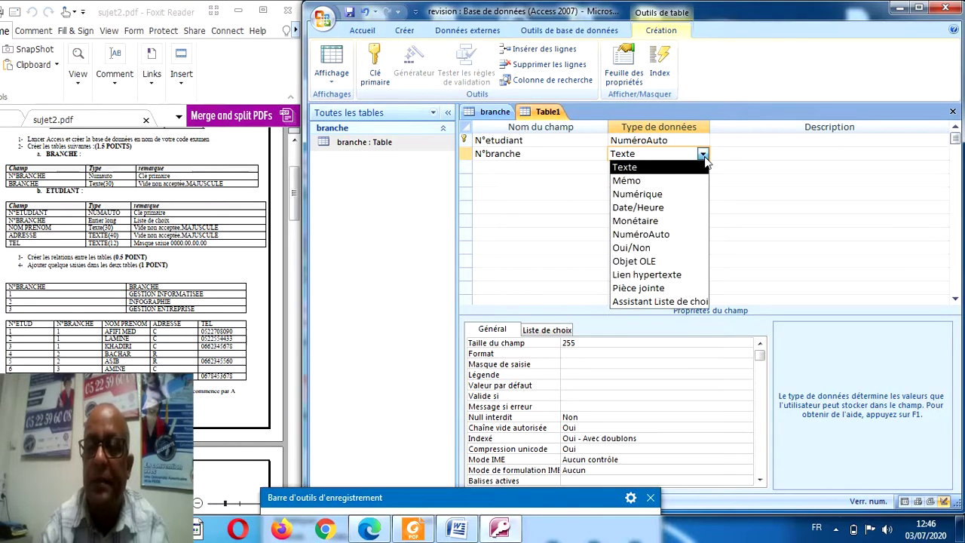
left_click(684, 302)
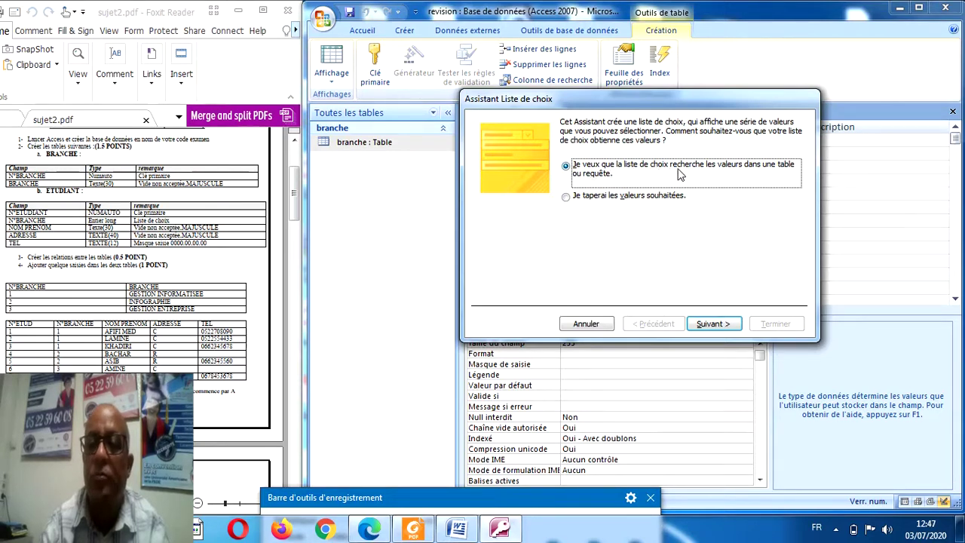
left_click(712, 327)
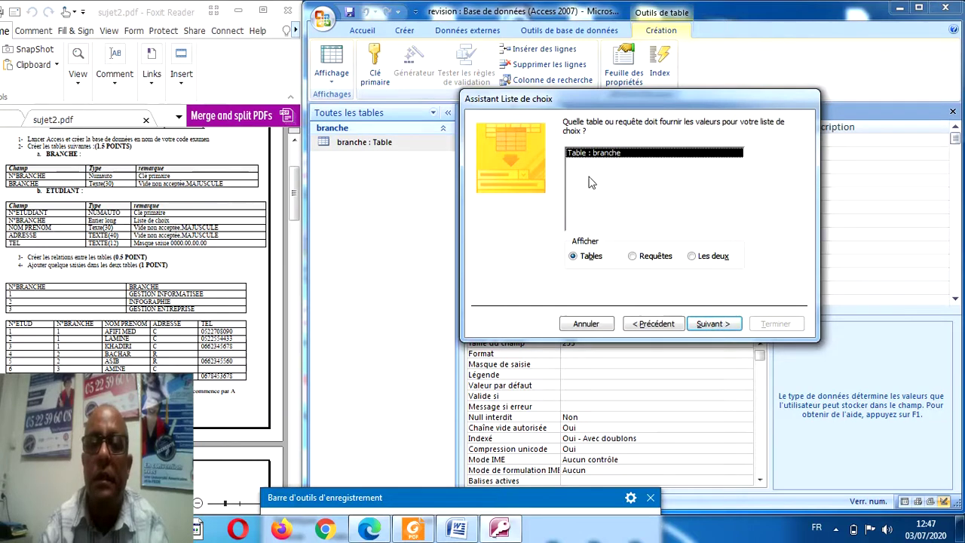
left_click(712, 324)
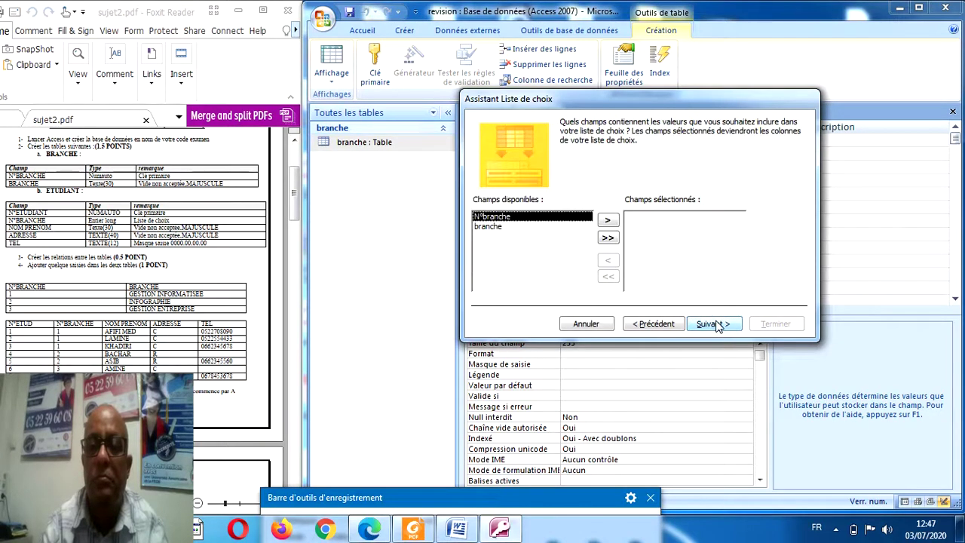
left_click(608, 220)
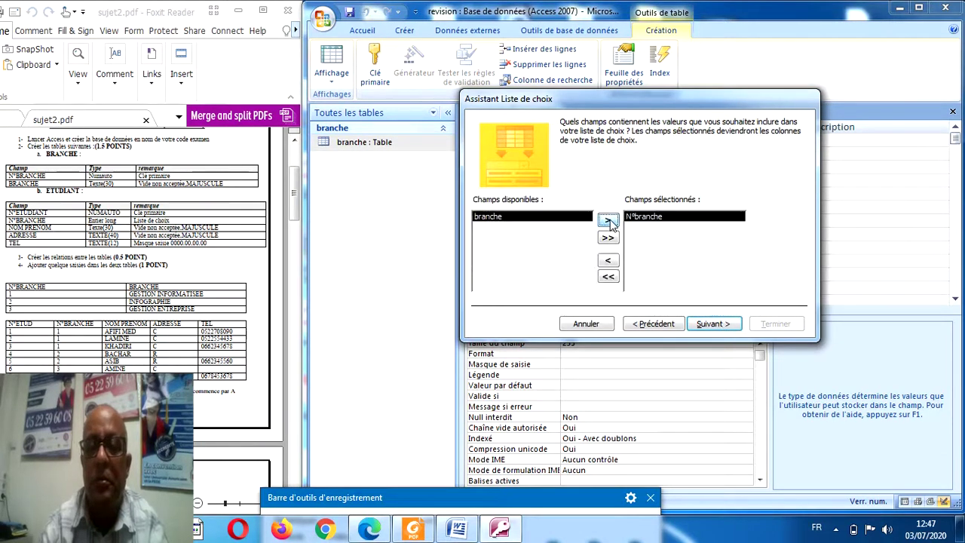
left_click(609, 221)
Skip sorting, show the key column, keep the N°branche label, and finish the lookup.
left_click(708, 326)
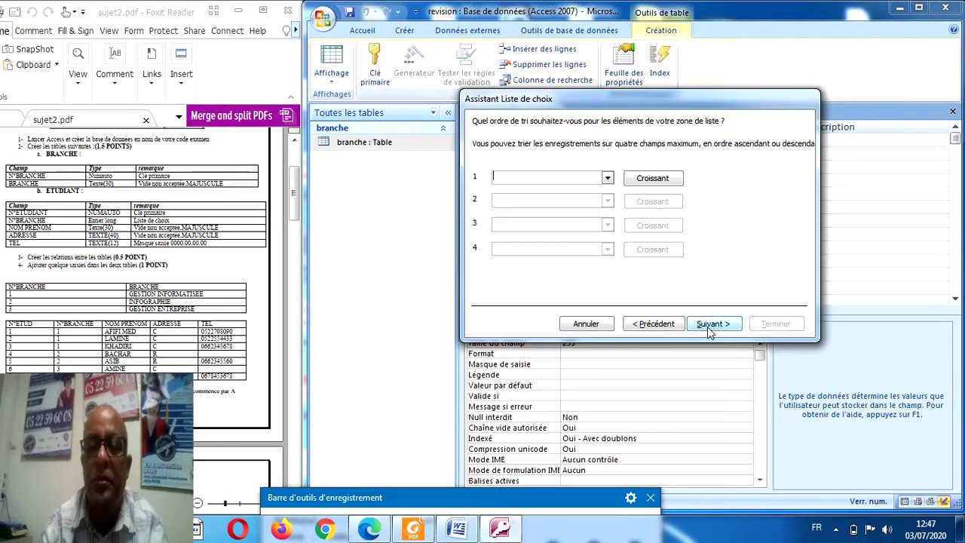
left_click(708, 326)
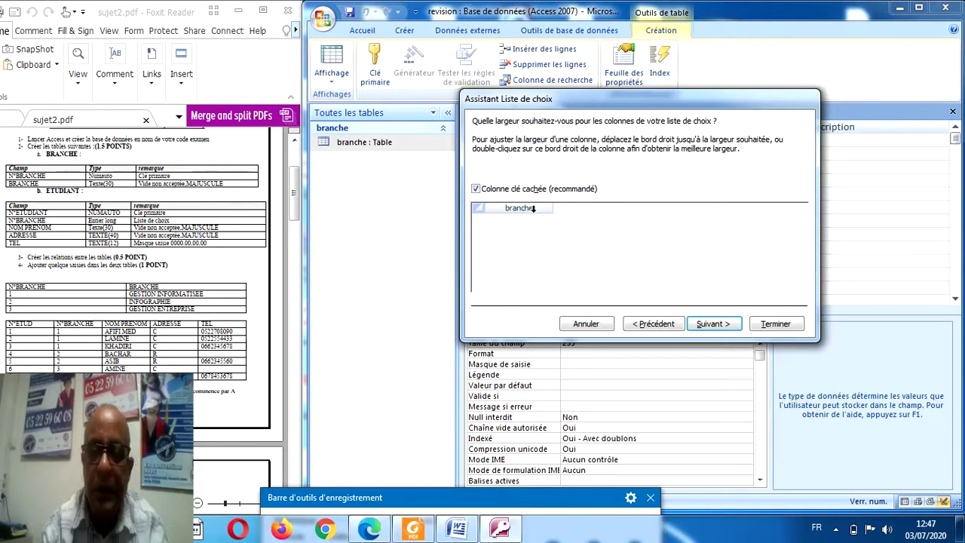
left_click(477, 190)
left_click(478, 190)
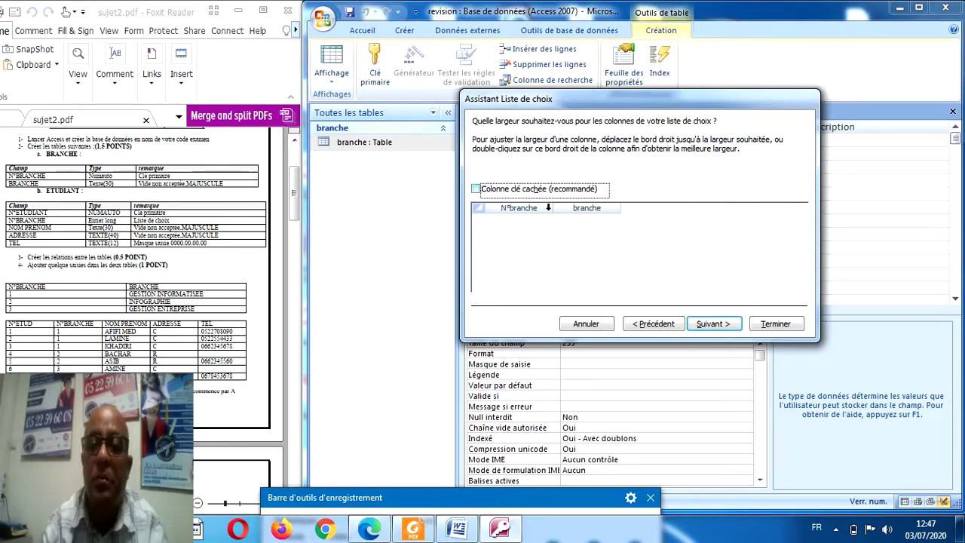
left_click(715, 326)
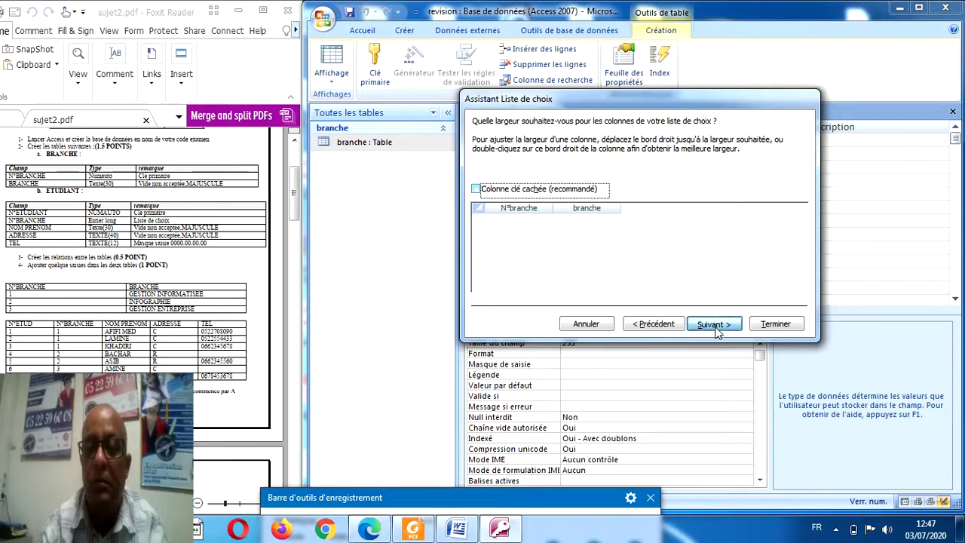
left_click(715, 328)
left_click(763, 324)
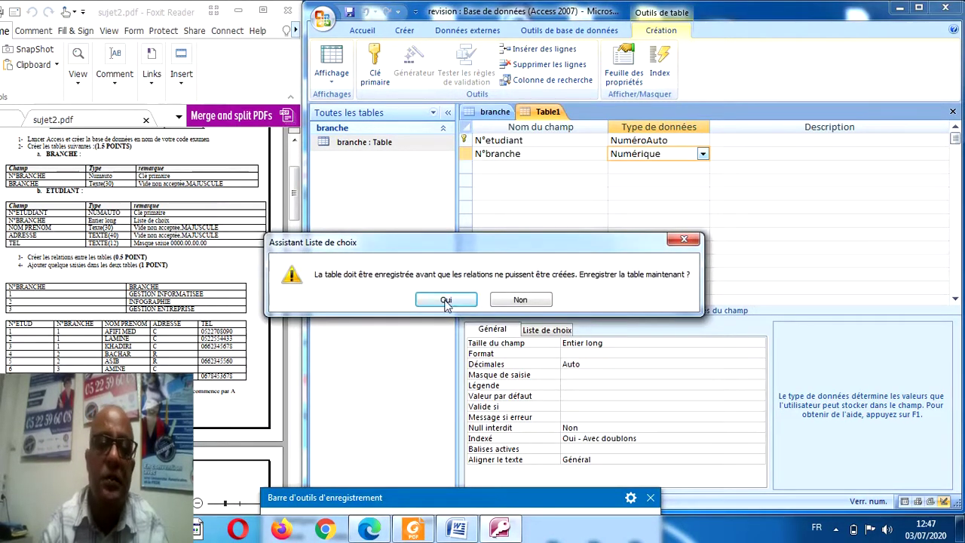
left_click(443, 300)
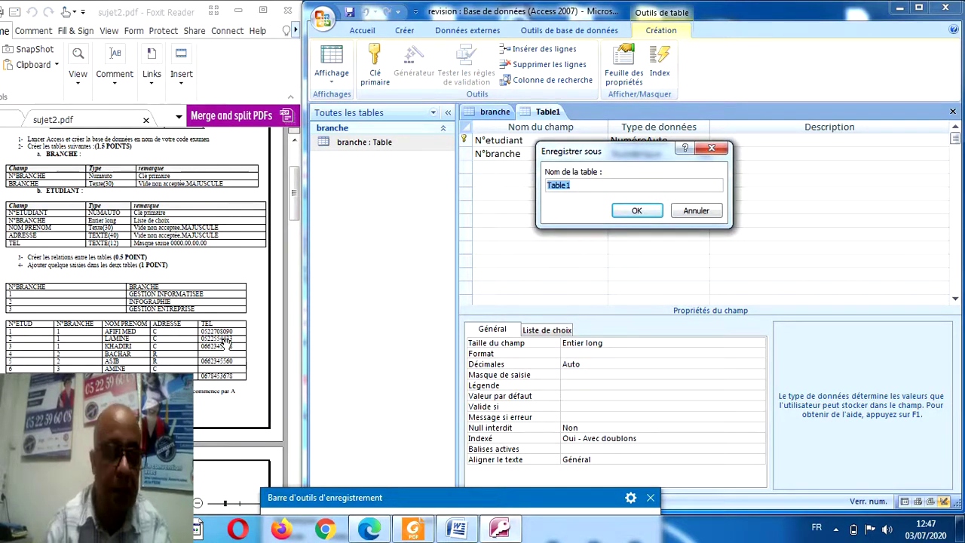
Save the student table as etudaint and move to the third field row.
type("etuda")
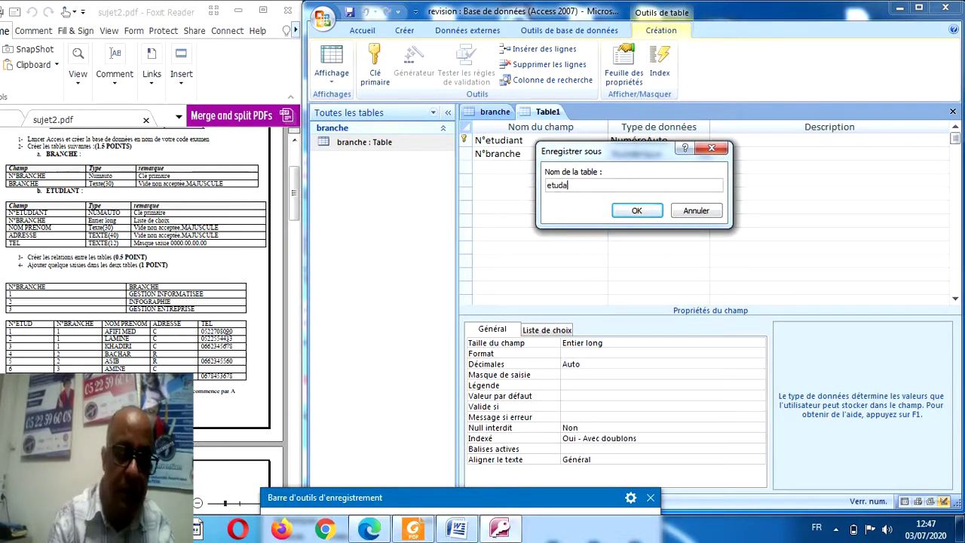
type("int")
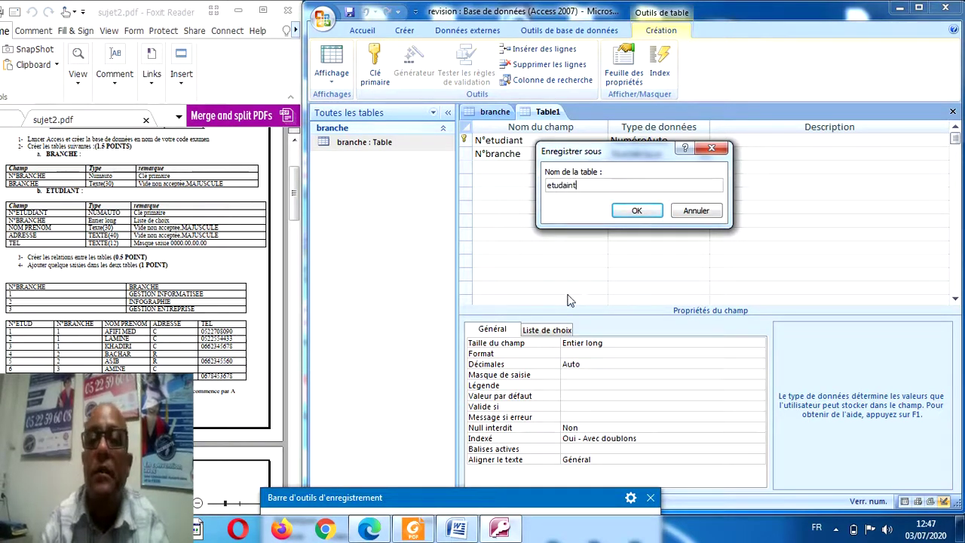
left_click(638, 211)
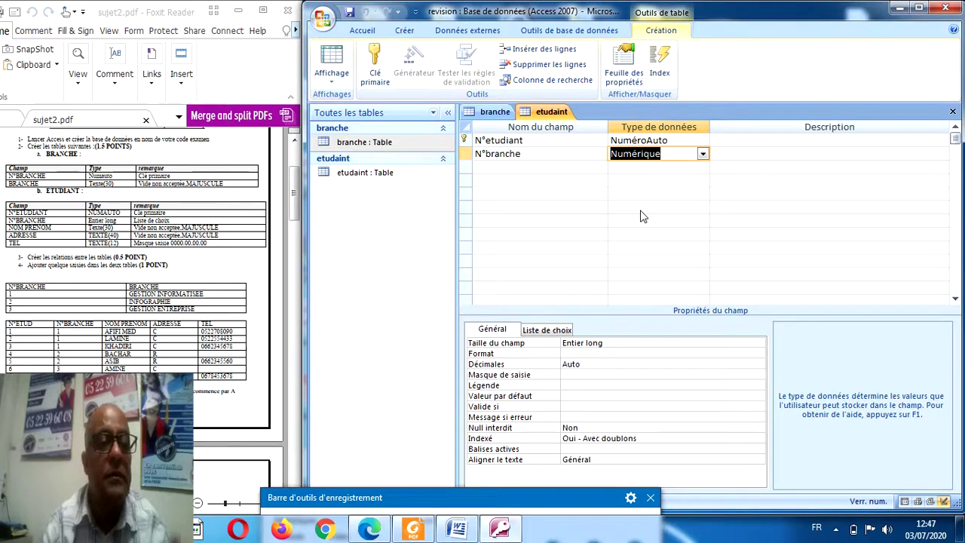
left_click(518, 167)
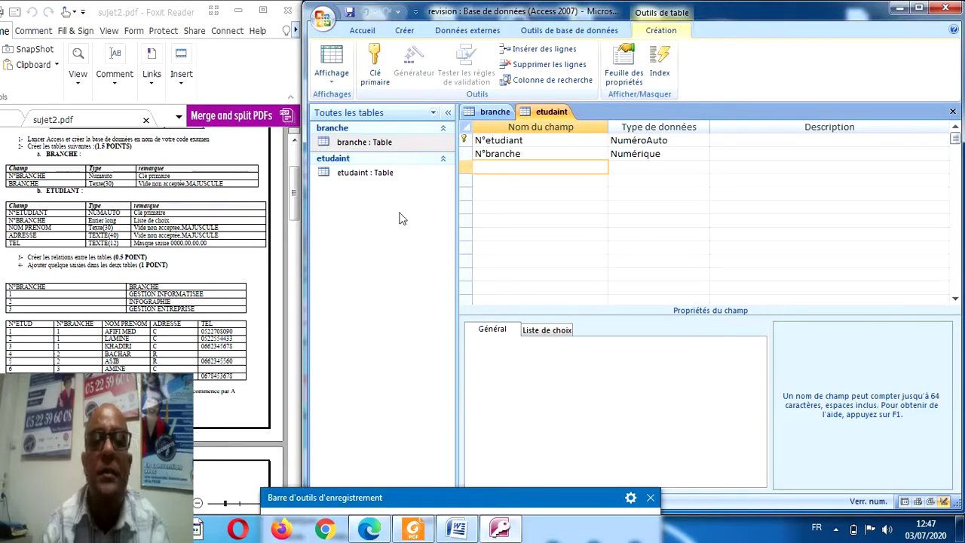
Add Nom prenom as a required Texte field, size 30, with no empty strings.
type("Nom p")
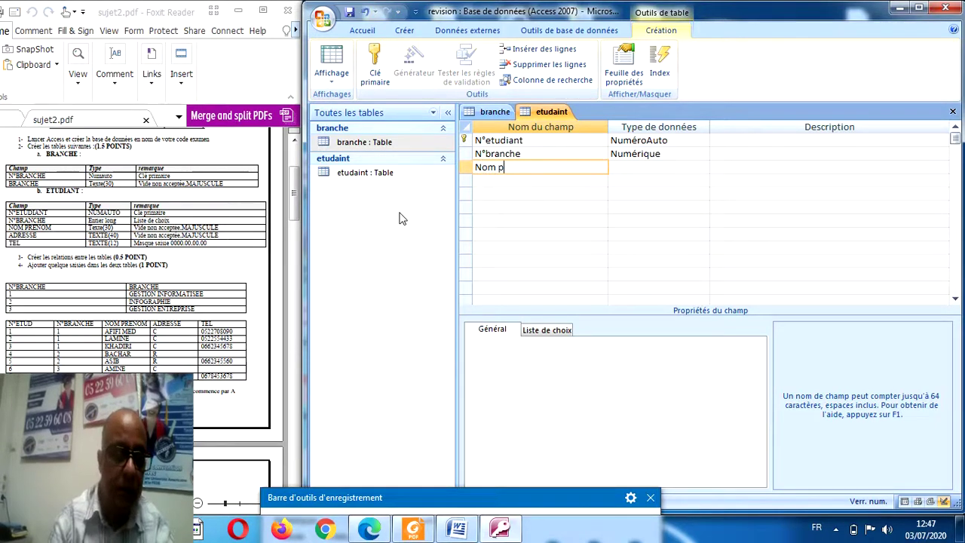
type("renom")
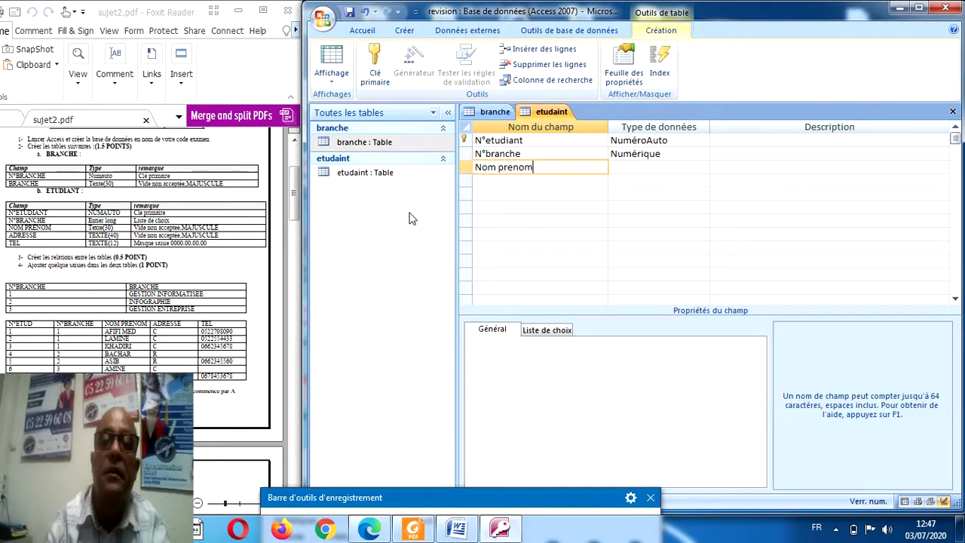
left_click(657, 168)
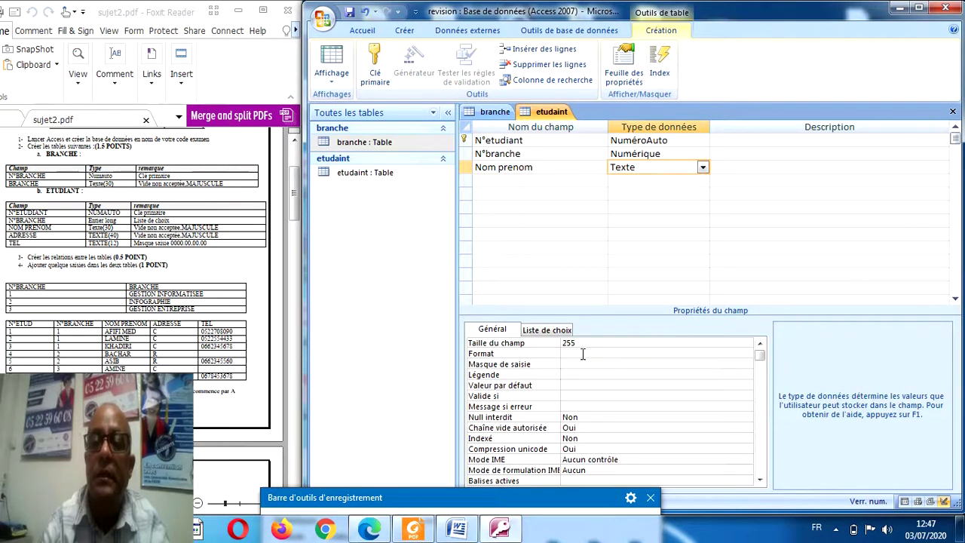
double_click(569, 343)
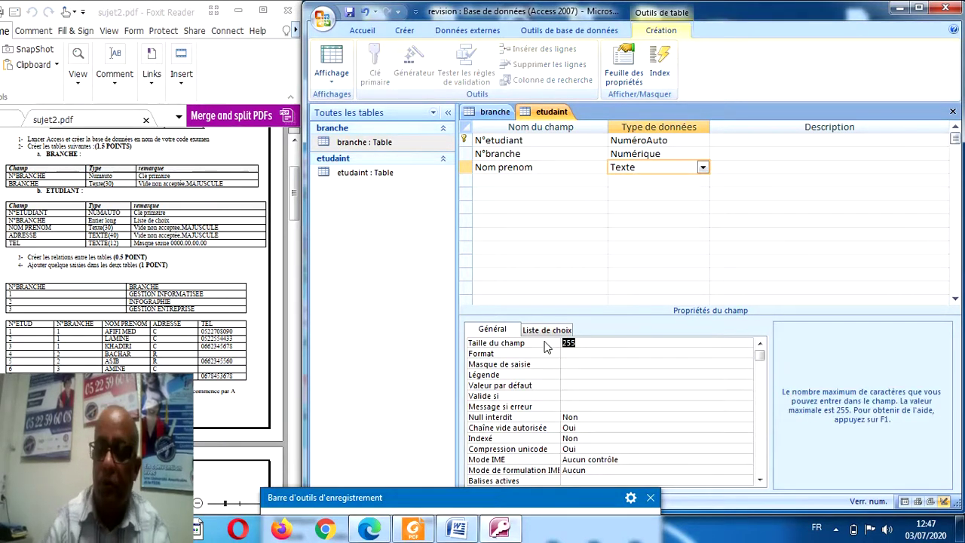
type("30")
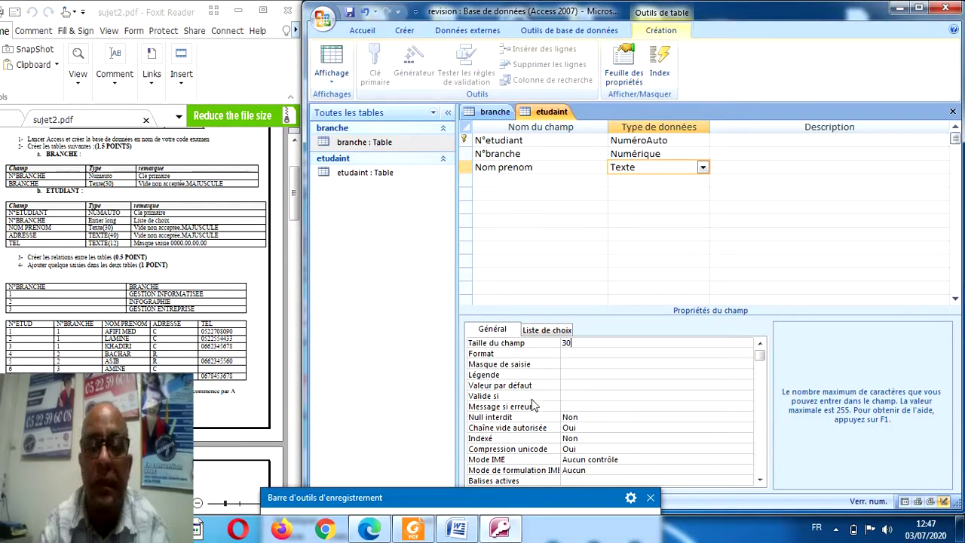
left_click(605, 418)
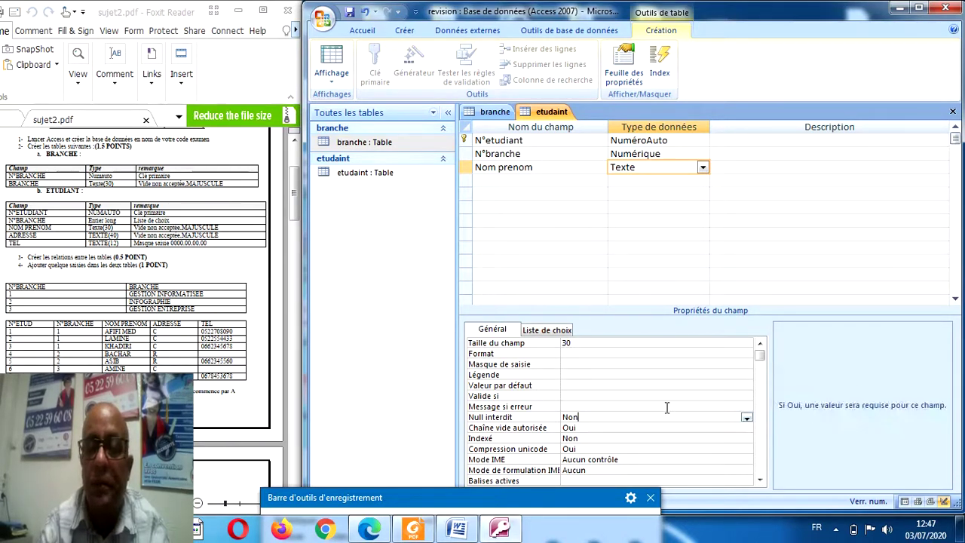
left_click(747, 417)
left_click(646, 435)
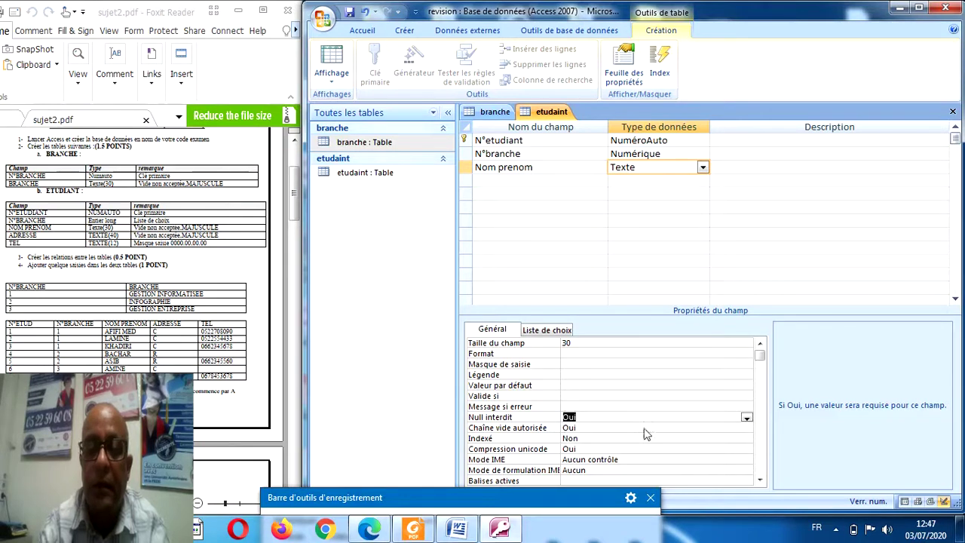
left_click(613, 428)
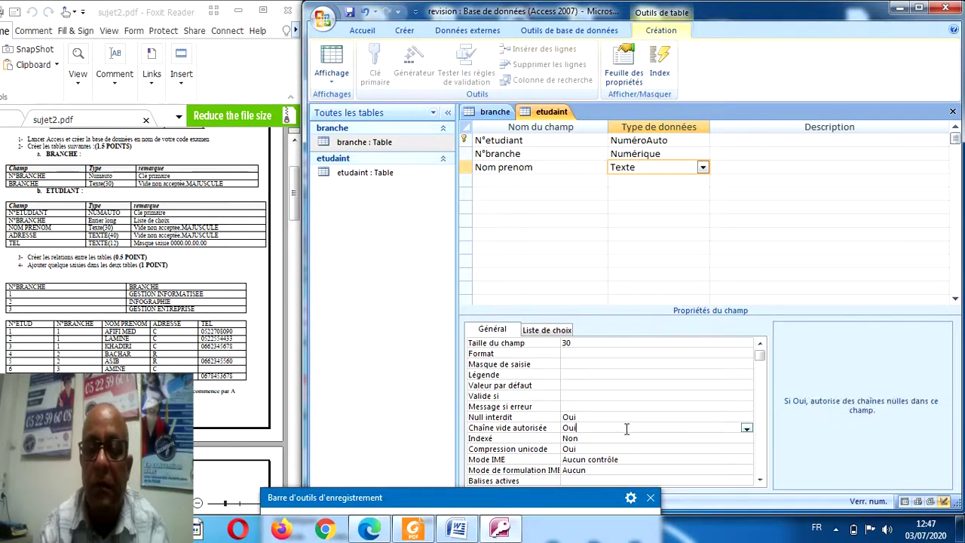
left_click(745, 429)
left_click(703, 448)
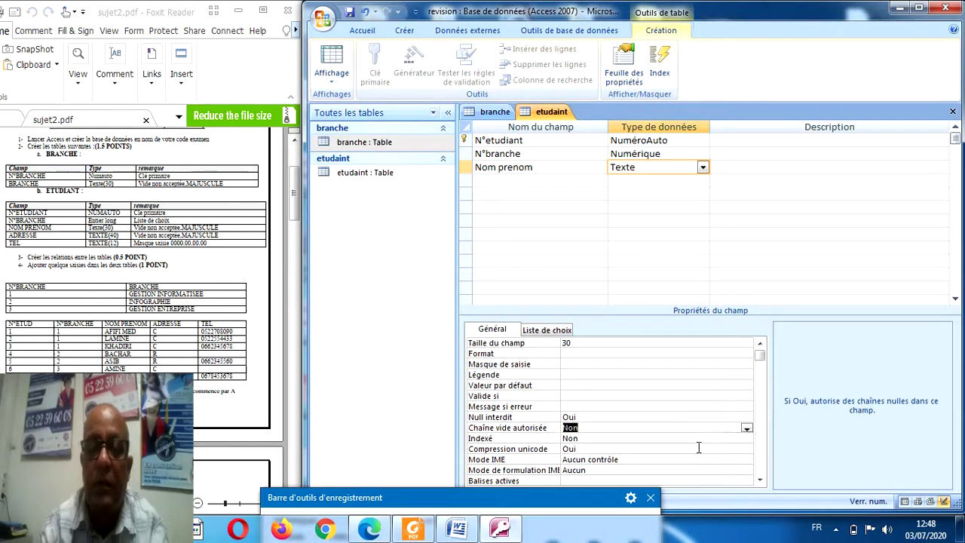
left_click(571, 353)
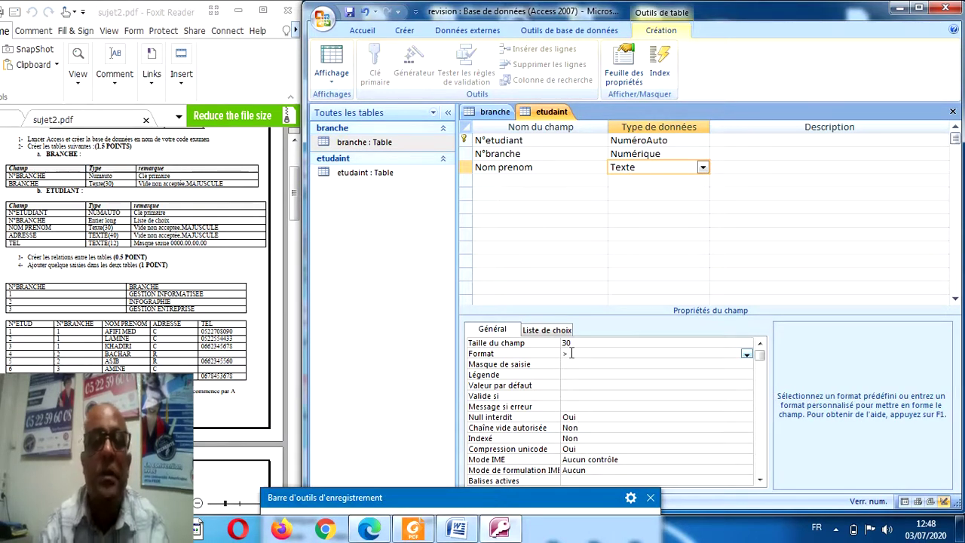
Add an adresse Texte field with field size 40 and display format >.
left_click(508, 180)
type("adress")
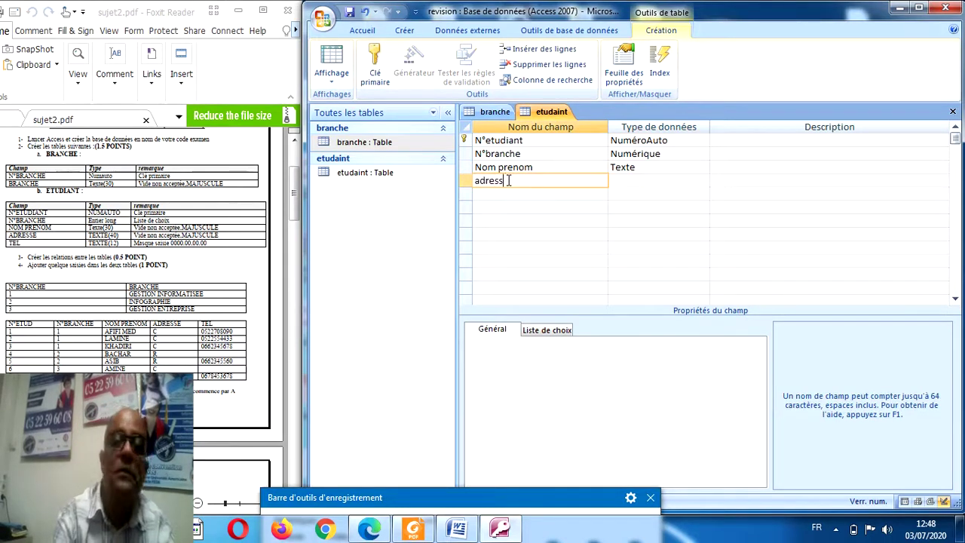
type("e")
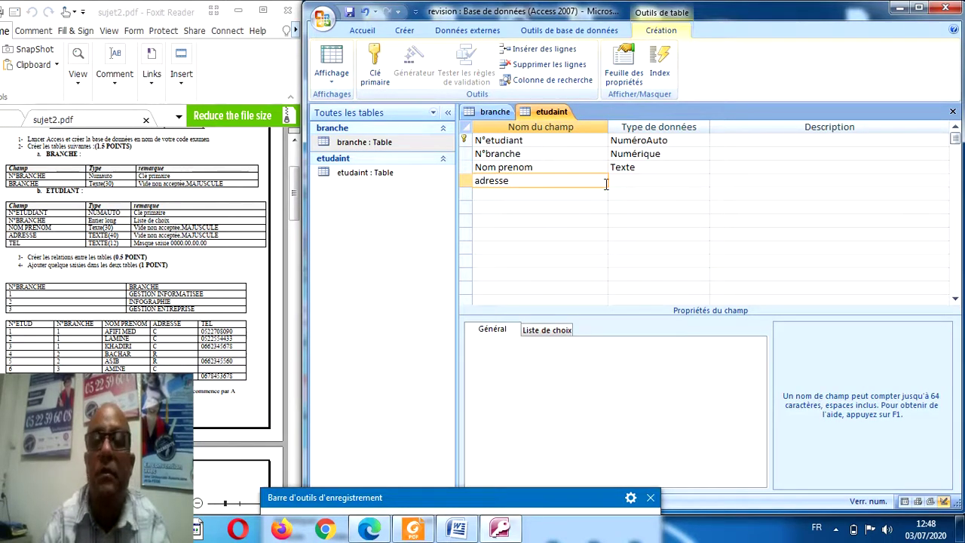
left_click(625, 186)
double_click(583, 343)
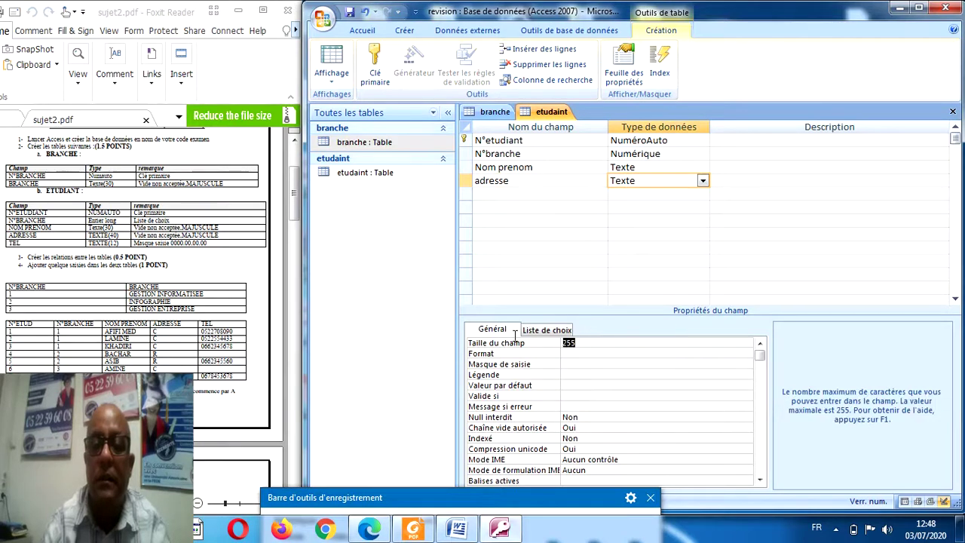
type("40")
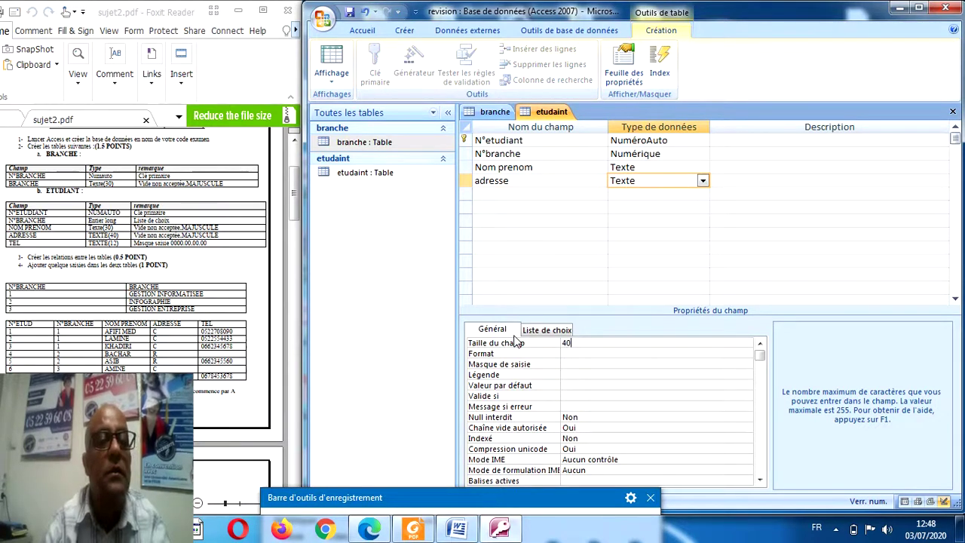
left_click(572, 354)
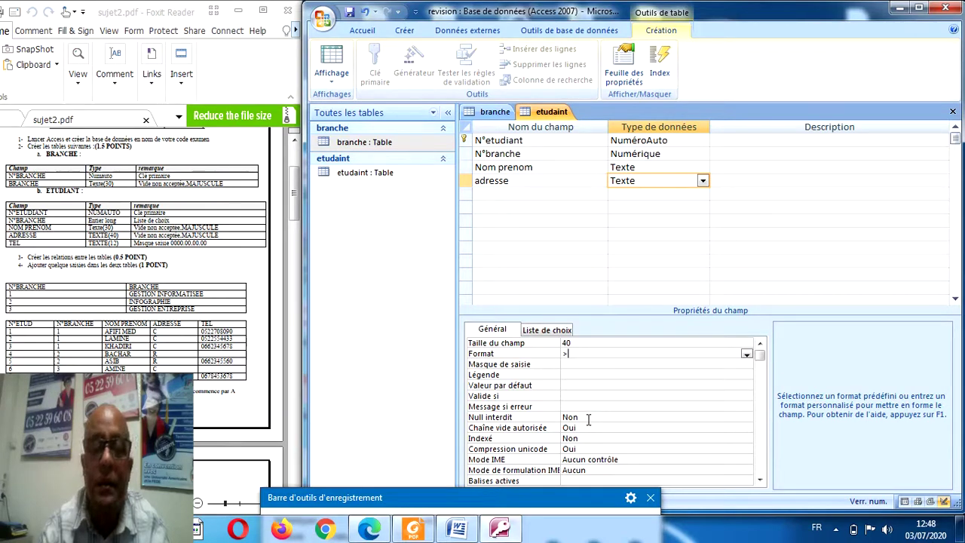
Set Null interdit to Oui and Chaîne vide autorisée to Non for adresse.
left_click(588, 420)
left_click(746, 418)
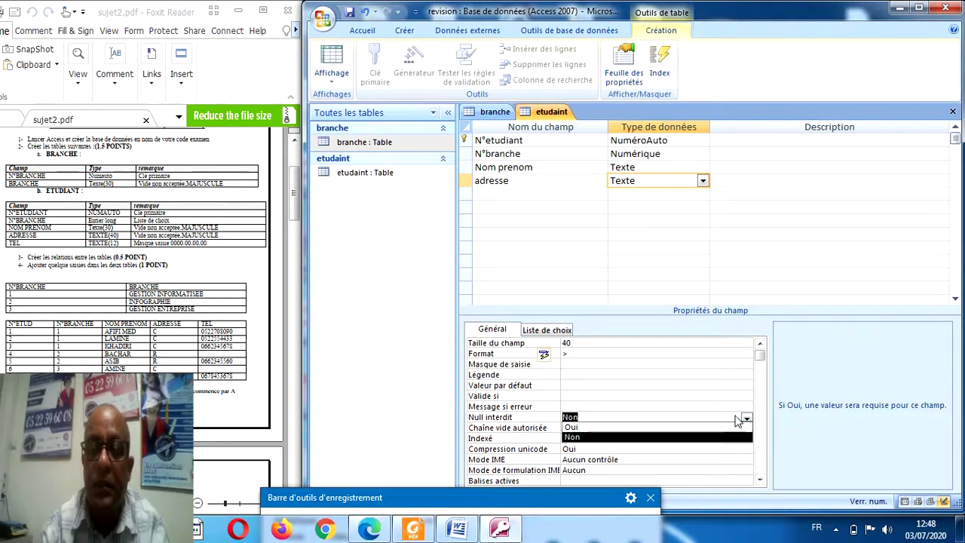
left_click(595, 428)
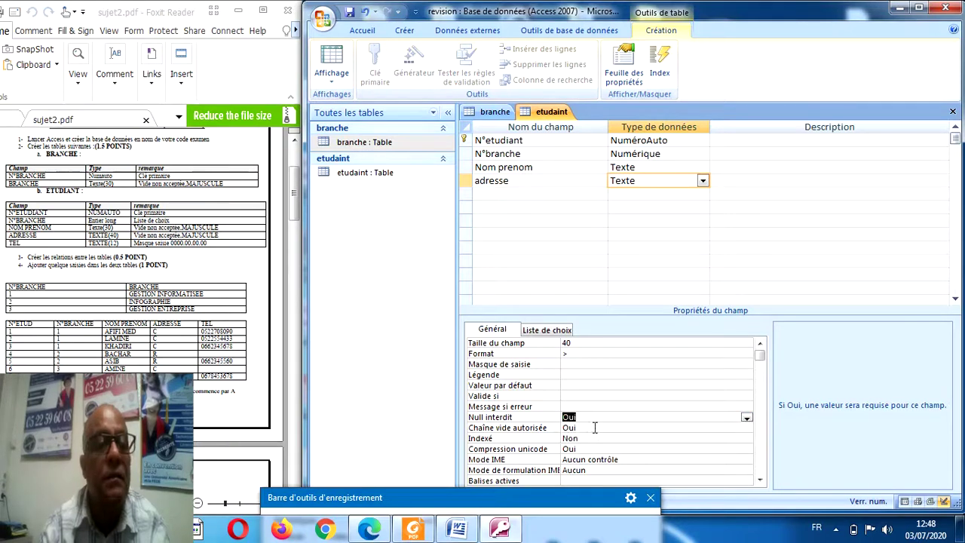
left_click(595, 428)
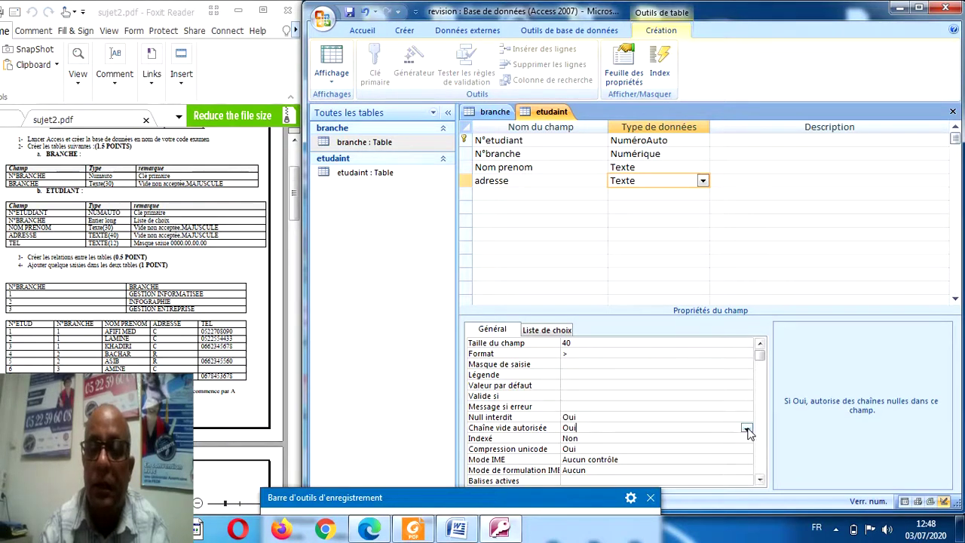
left_click(747, 429)
left_click(701, 448)
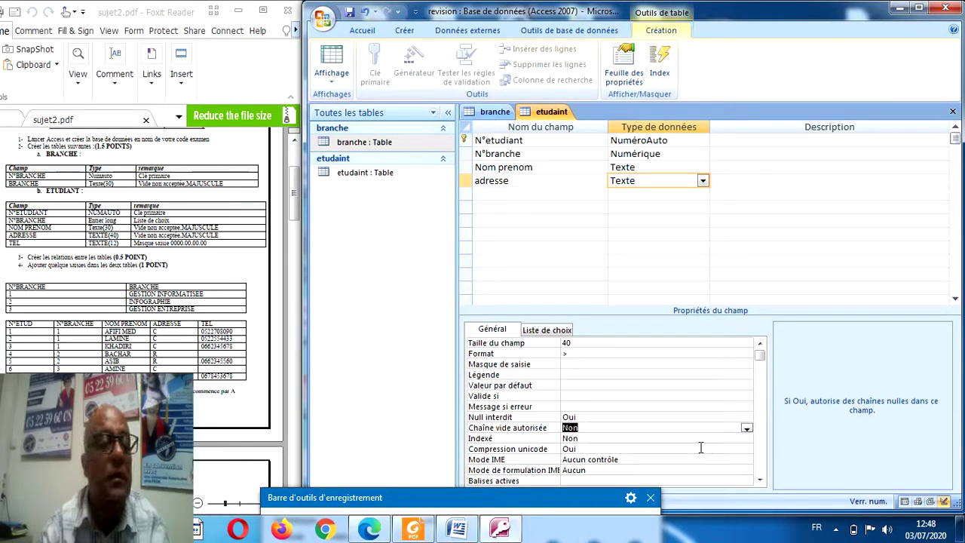
left_click(510, 195)
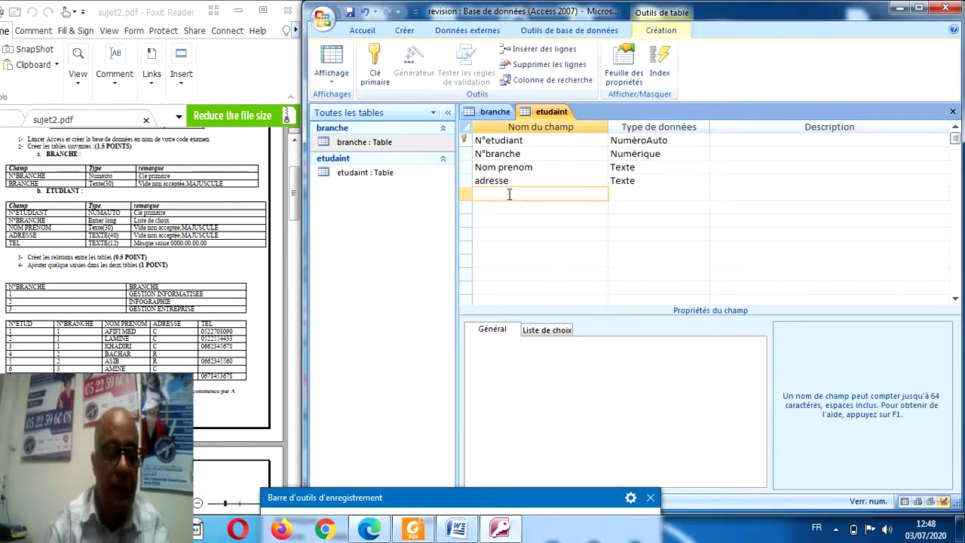
Add a Tel Texte field with size 12 and start its 0000.00.00.00 input mask.
type("Tel")
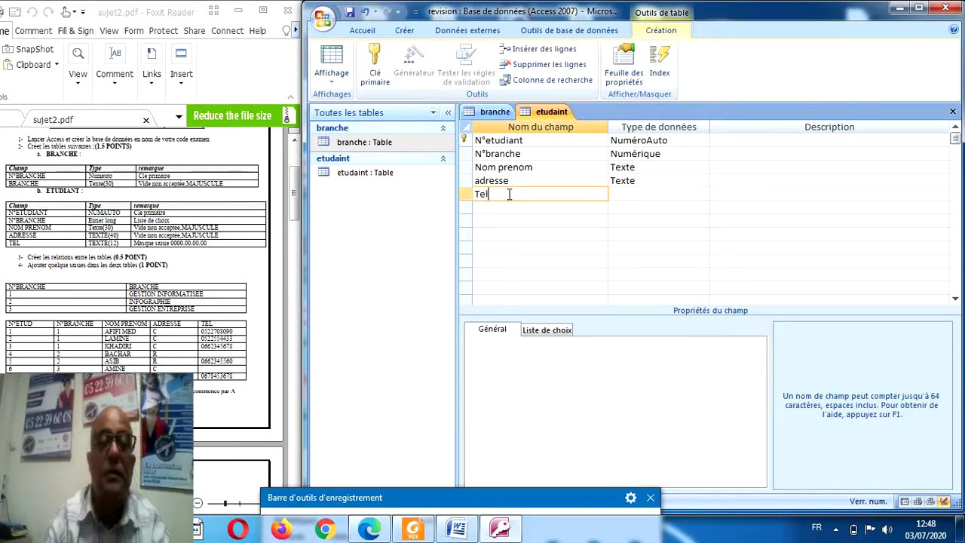
left_click(633, 196)
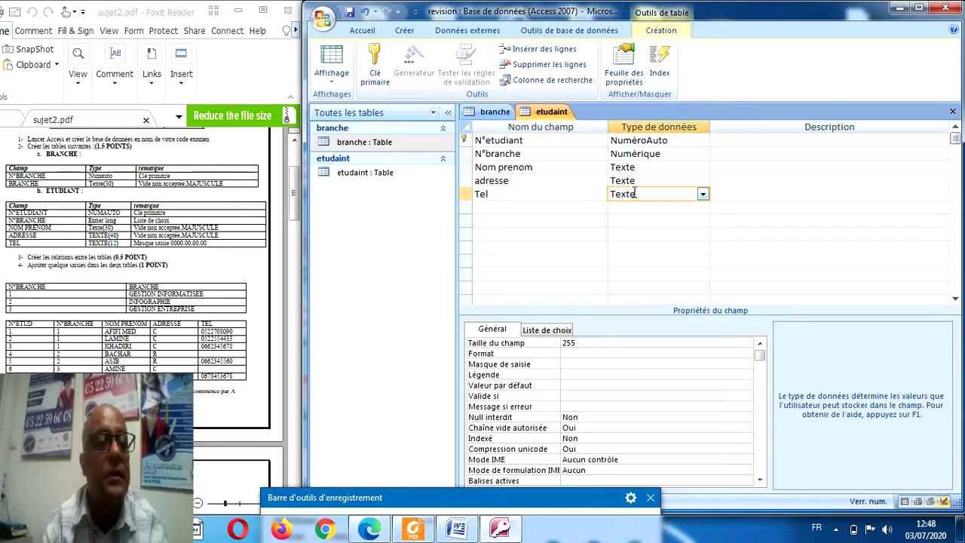
left_click_drag(582, 343, 530, 347)
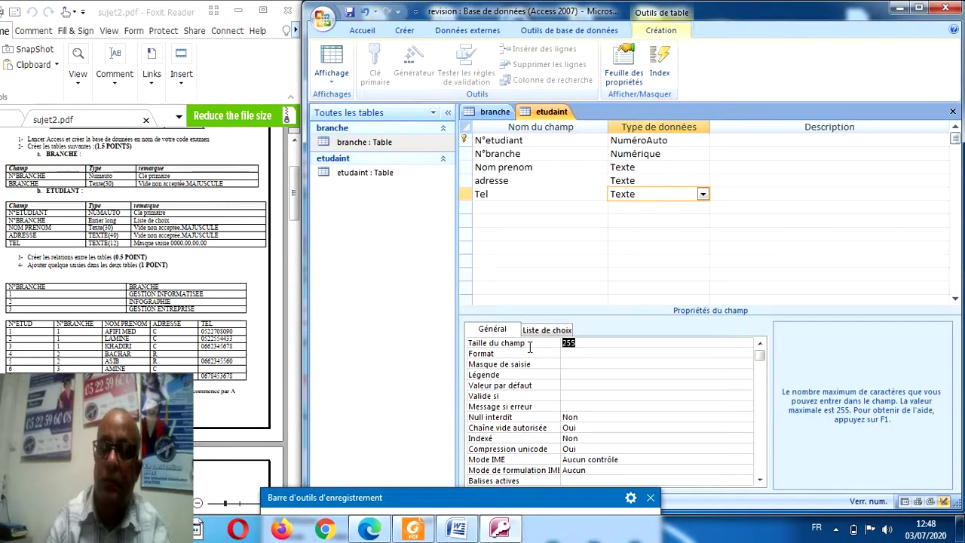
type("12")
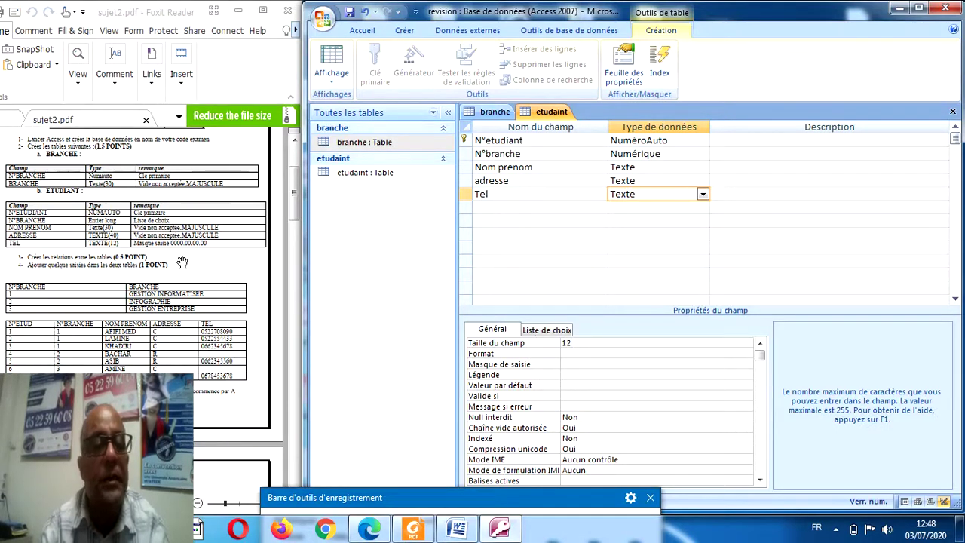
left_click(570, 364)
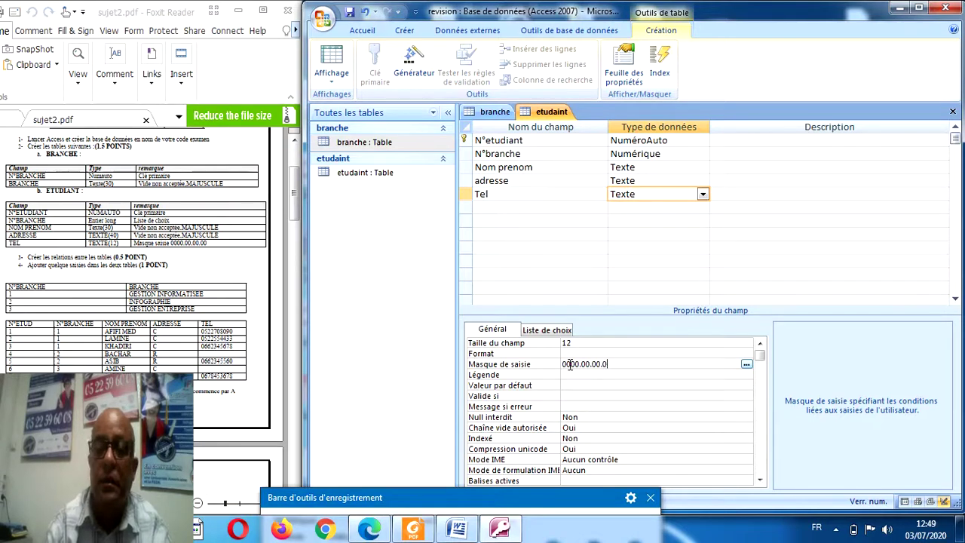
type("0")
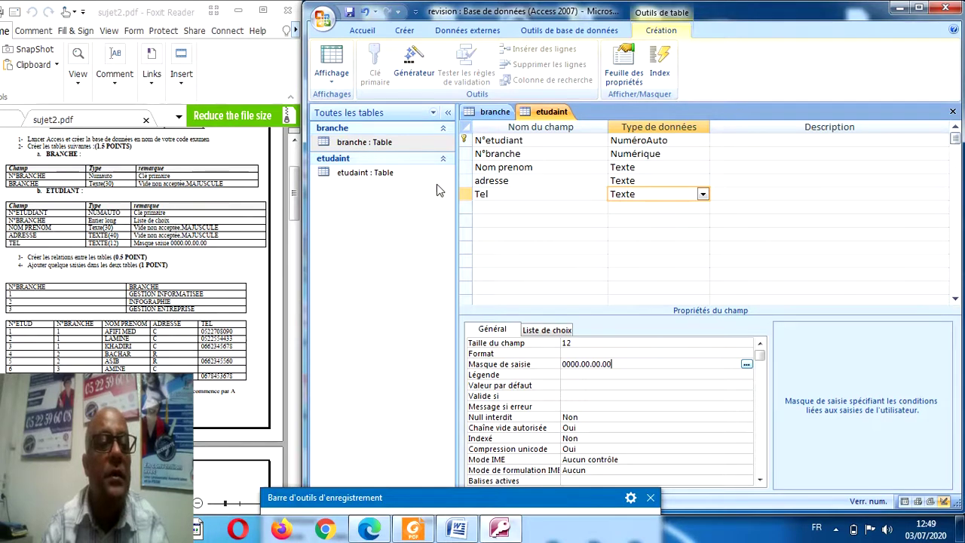
Save the etudaint table and switch it to datasheet view.
left_click(333, 60)
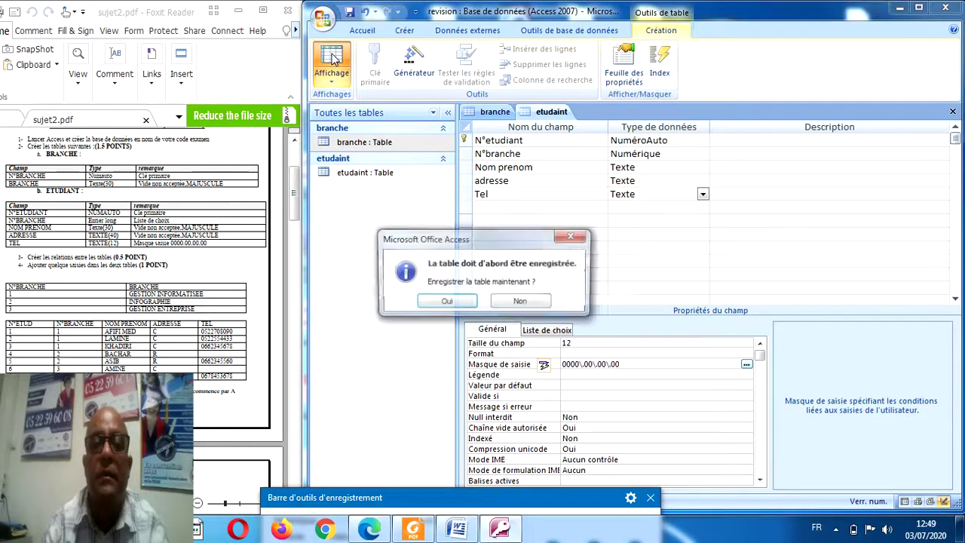
left_click(451, 301)
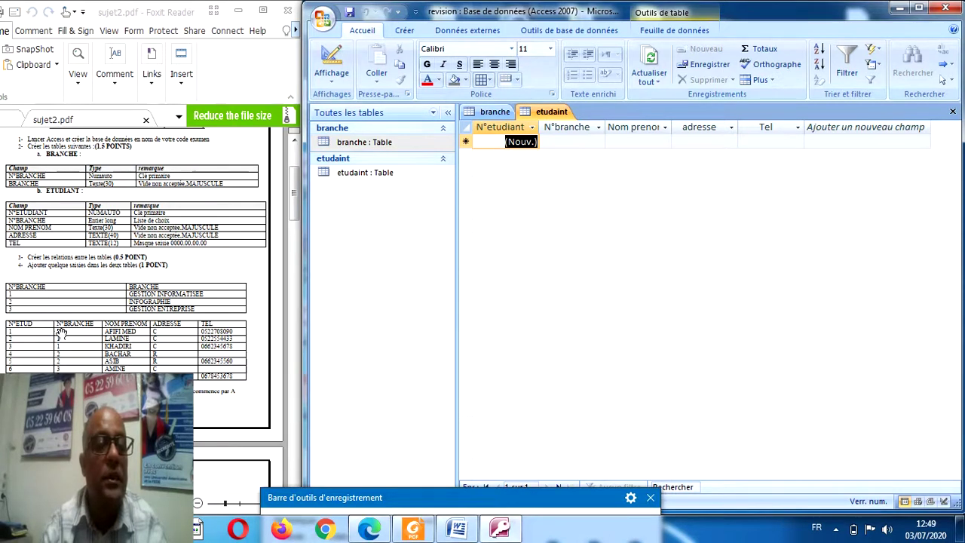
left_click(412, 495)
left_click_drag(412, 496, 431, 427)
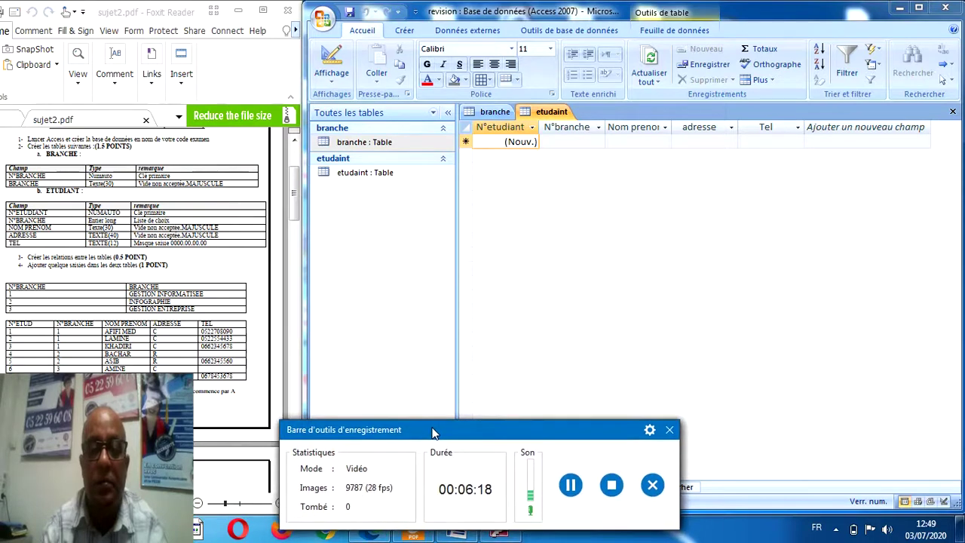
Bring Access forward, minimize Word, and widen the Foxit PDF beside the student datasheet.
left_click(570, 486)
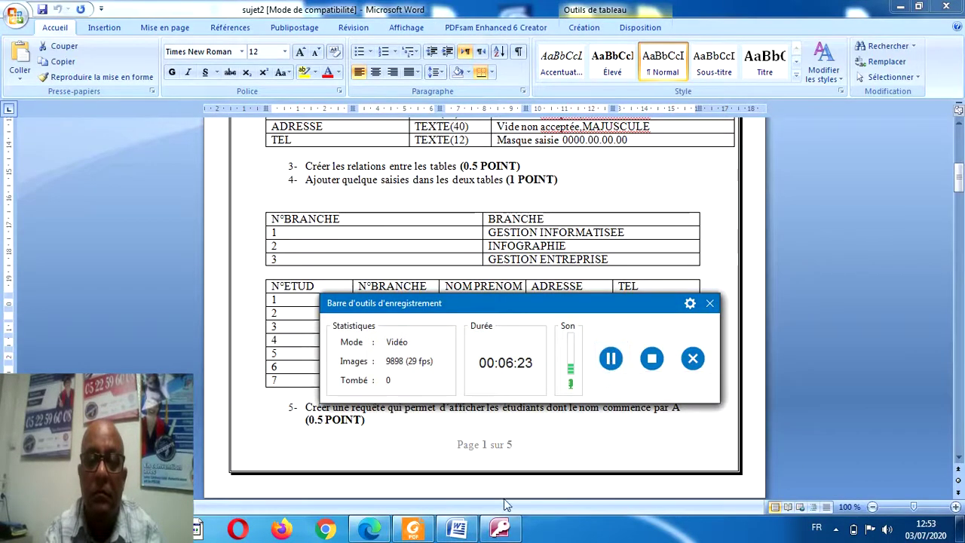
left_click(500, 528)
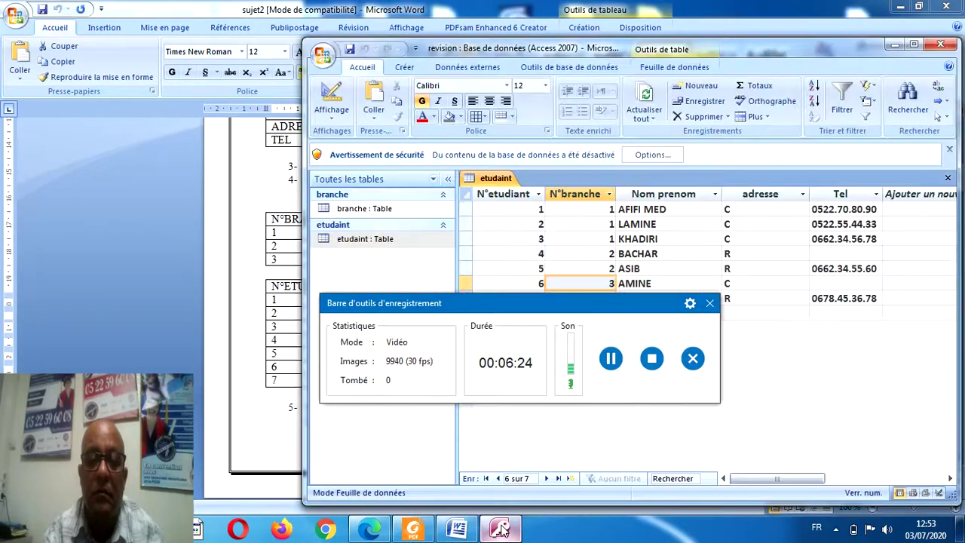
left_click_drag(601, 305, 624, 334)
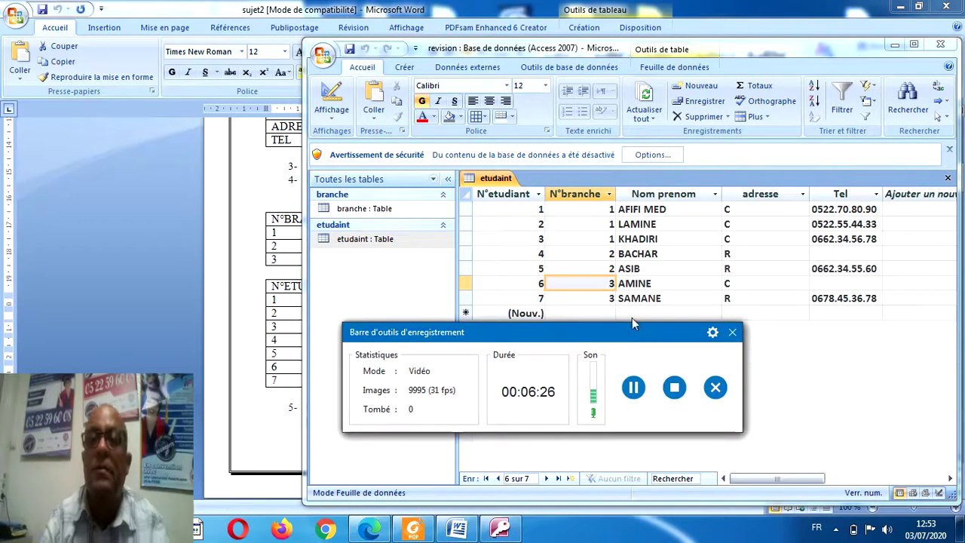
left_click(897, 11)
left_click(897, 11)
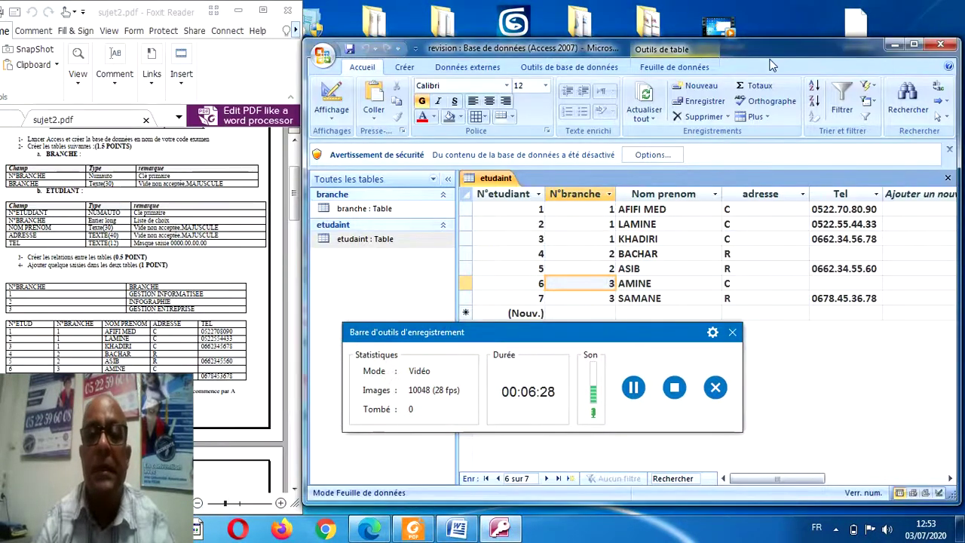
mouse_move(573, 11)
left_mouse_down()
mouse_move(574, 38)
mouse_move(590, 18)
left_mouse_up()
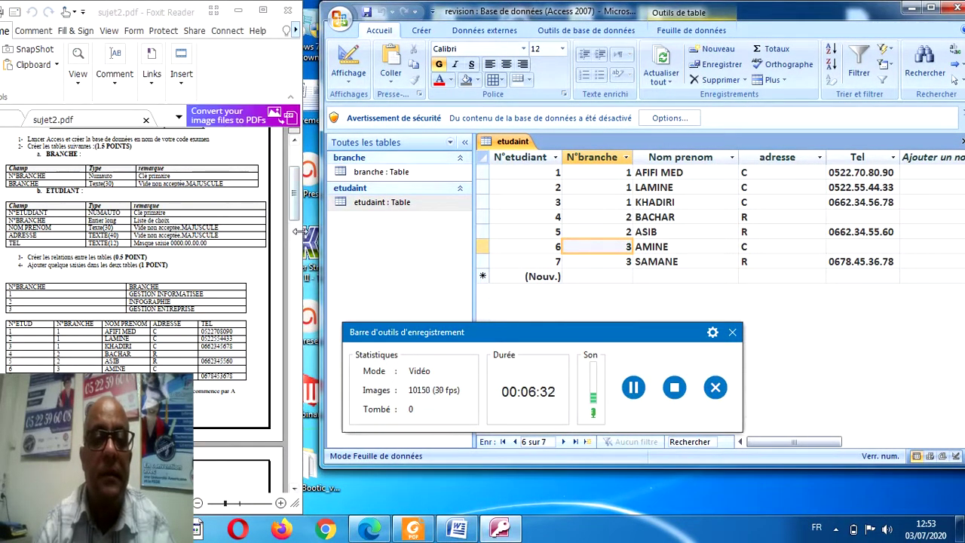
left_click_drag(301, 236, 322, 233)
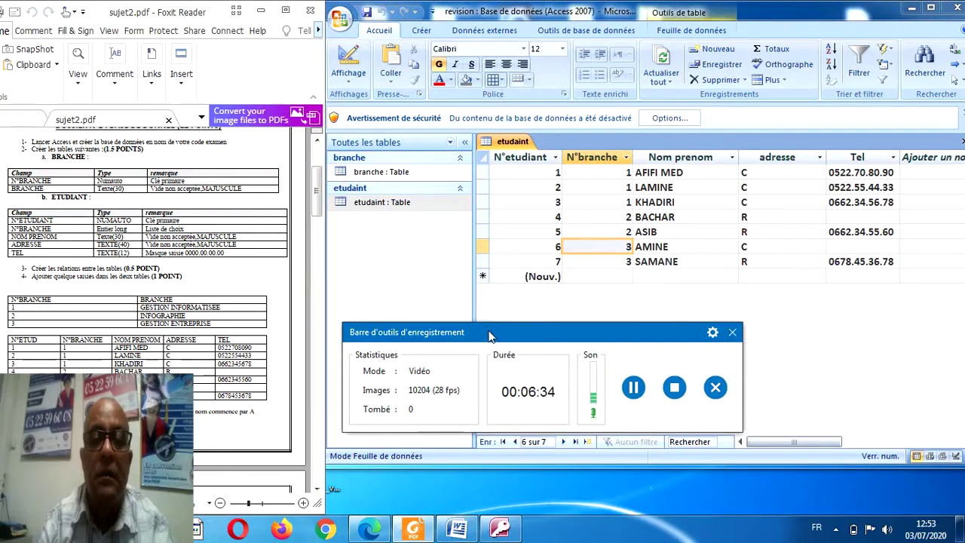
left_click_drag(487, 326, 529, 424)
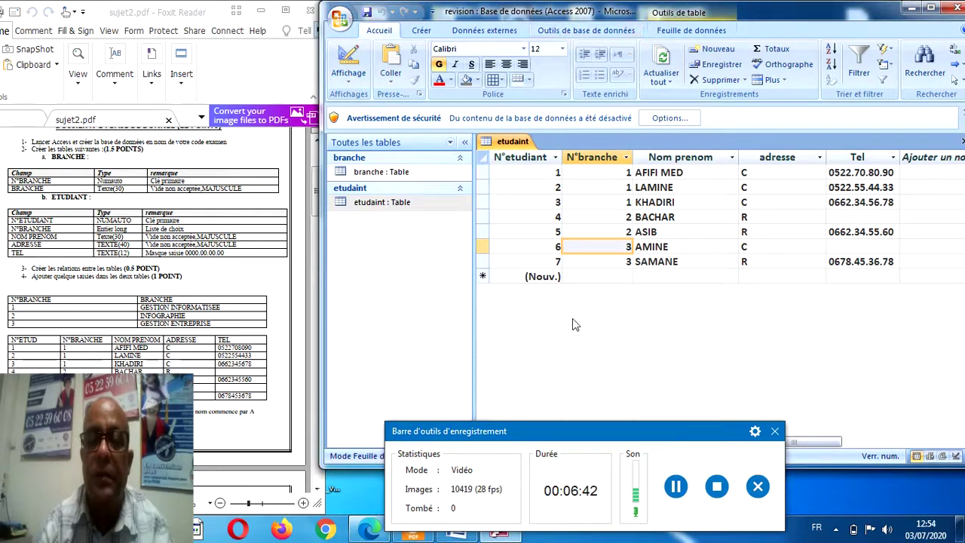
left_click_drag(571, 436, 570, 449)
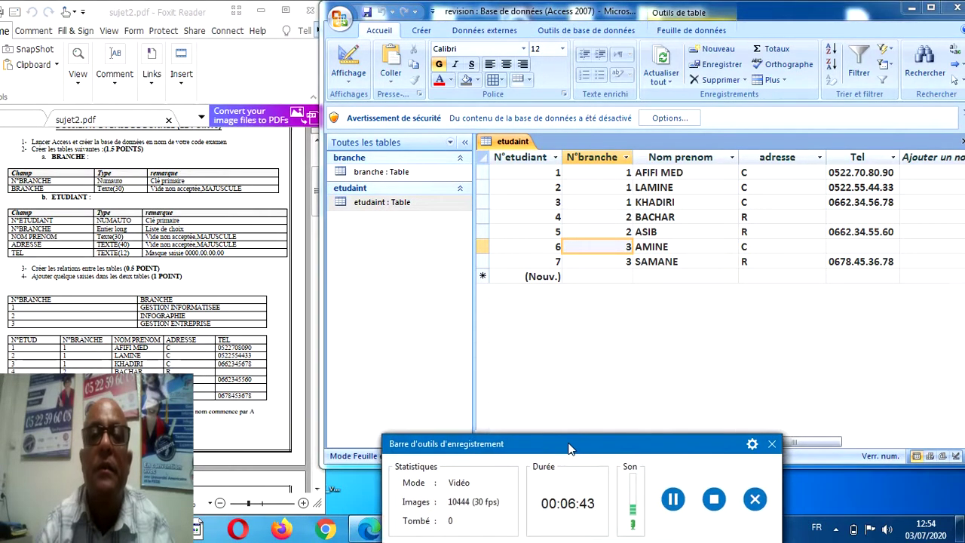
Open Relations and open the properties of the branche–etudiant link on N°branche.
left_click(579, 31)
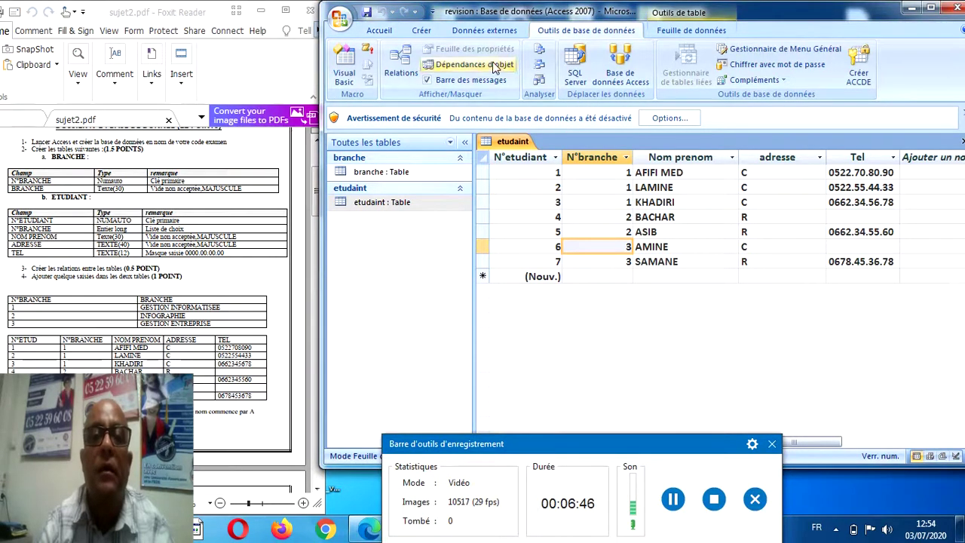
left_click(402, 67)
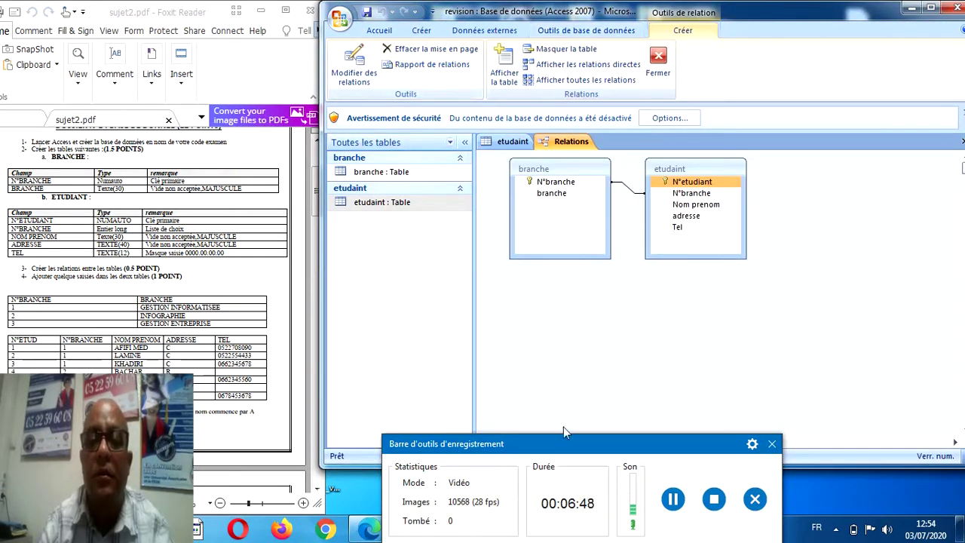
left_click_drag(568, 450, 571, 493)
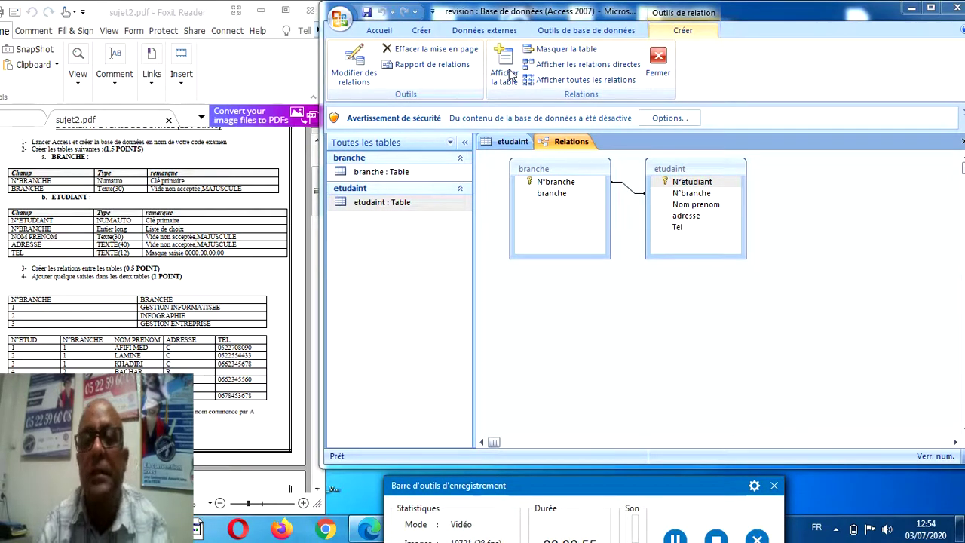
left_click(624, 190)
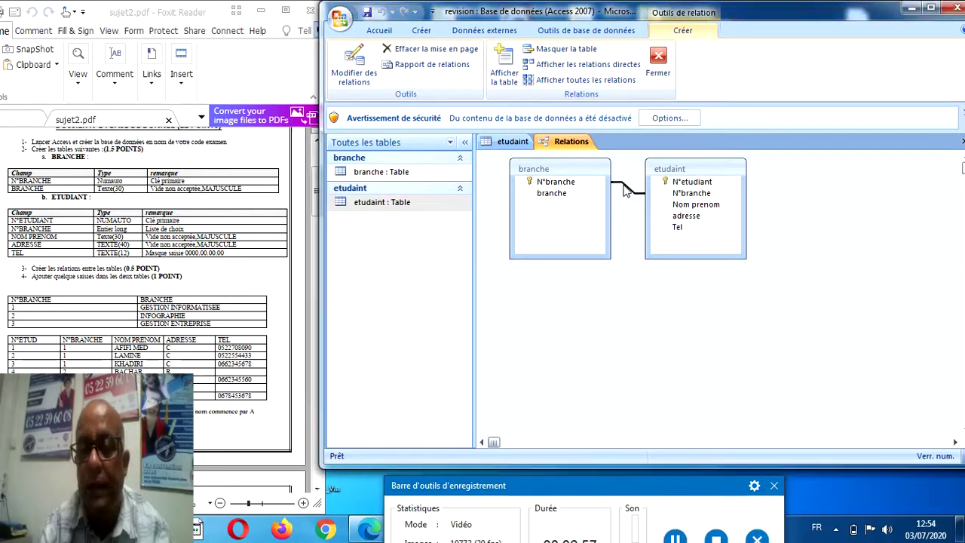
double_click(624, 190)
Attempt referential integrity, dismiss the locked-table error, and close the etudaint datasheet.
left_click(582, 205)
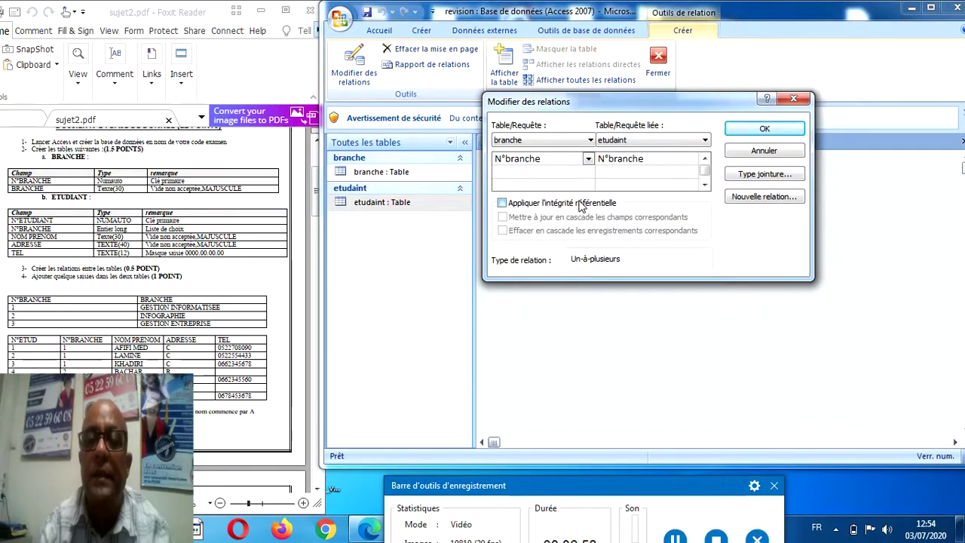
left_click(764, 129)
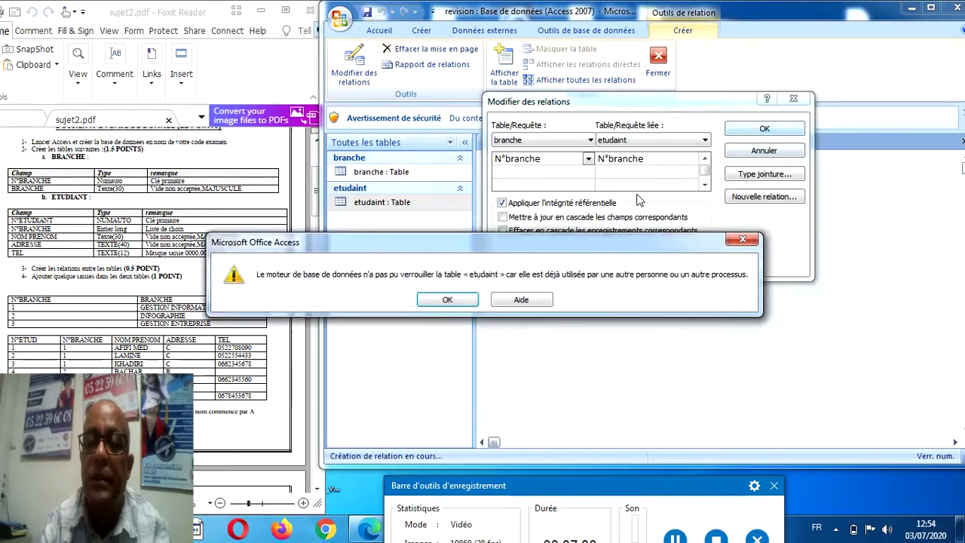
left_click(447, 301)
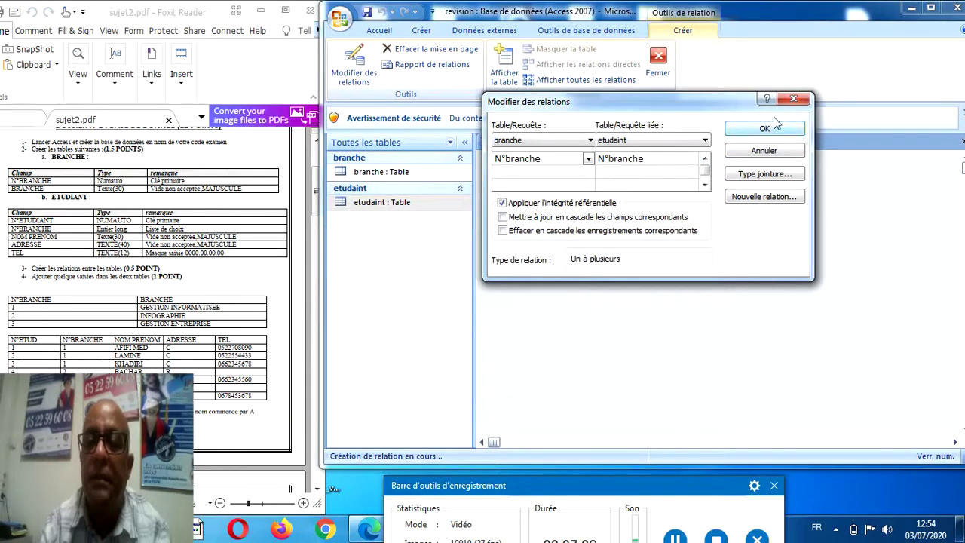
left_click(793, 98)
left_click(513, 142)
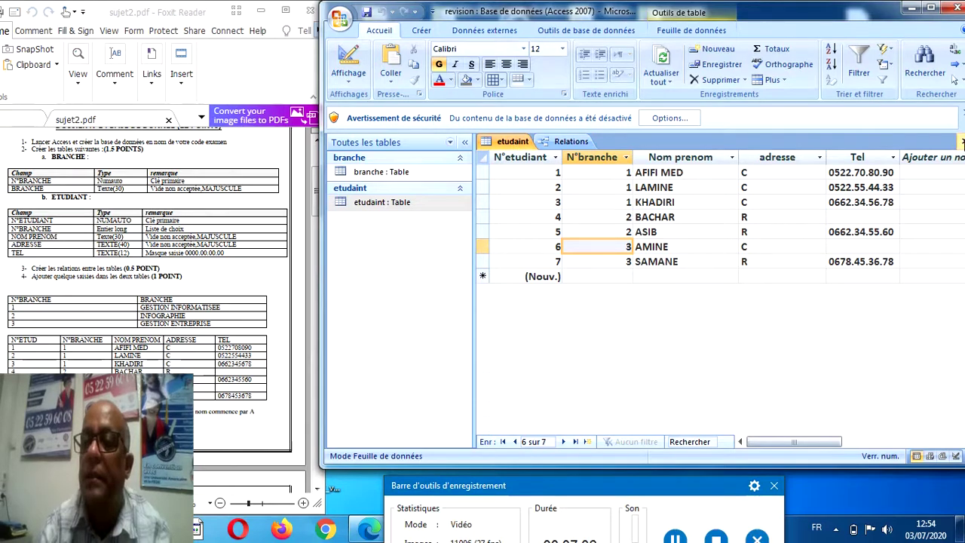
left_click(960, 142)
Enforce referential integrity on the branche–etudaint link and open the branche table.
double_click(630, 193)
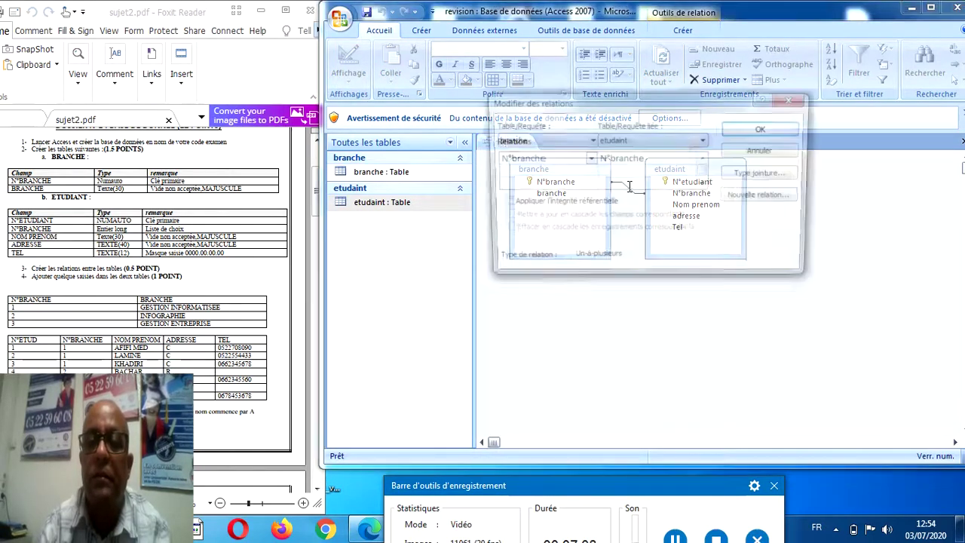
left_click(577, 205)
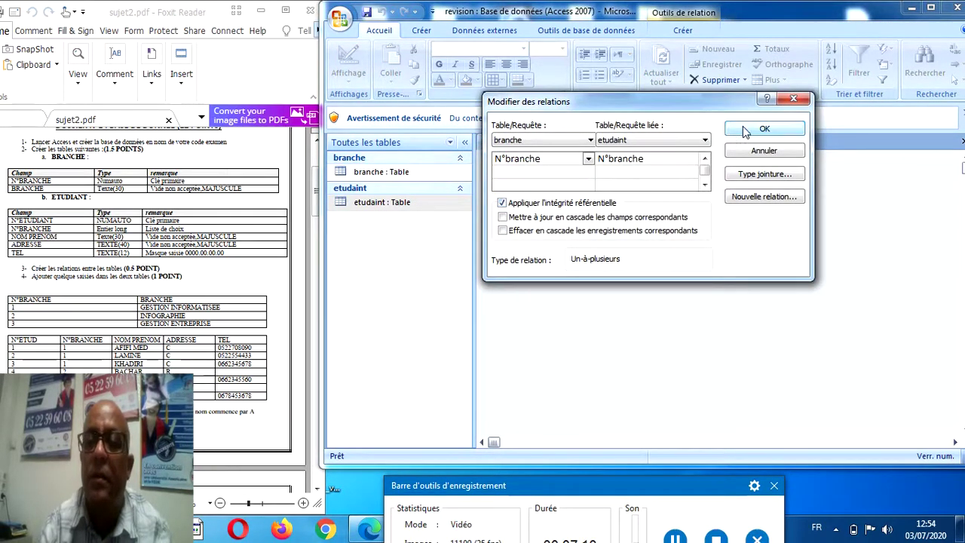
left_click(758, 129)
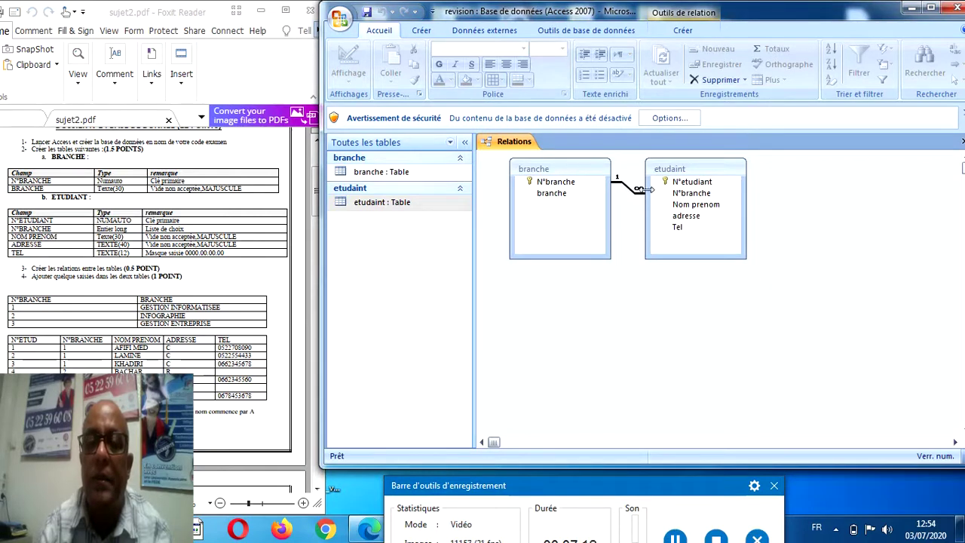
double_click(408, 175)
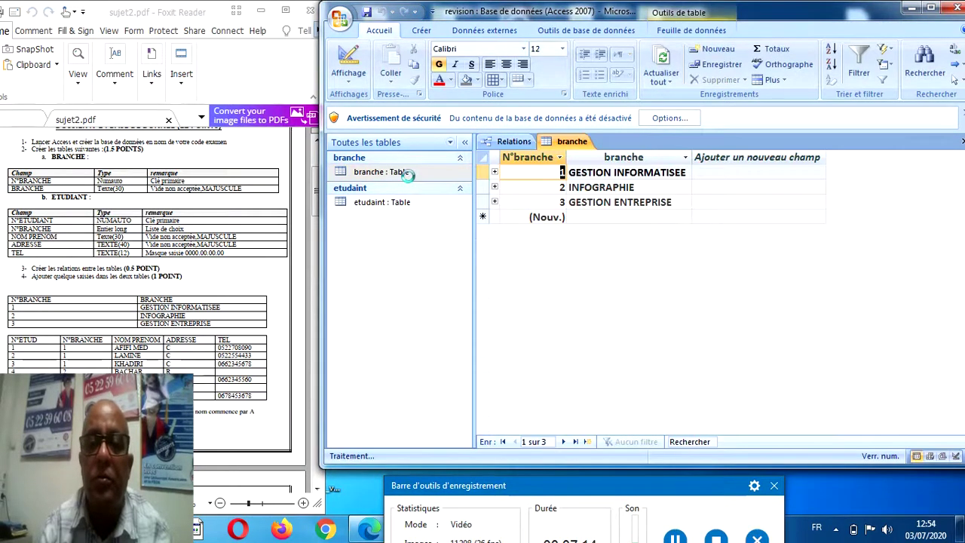
Close the relationship diagram and maximize the Access window.
left_click(512, 142)
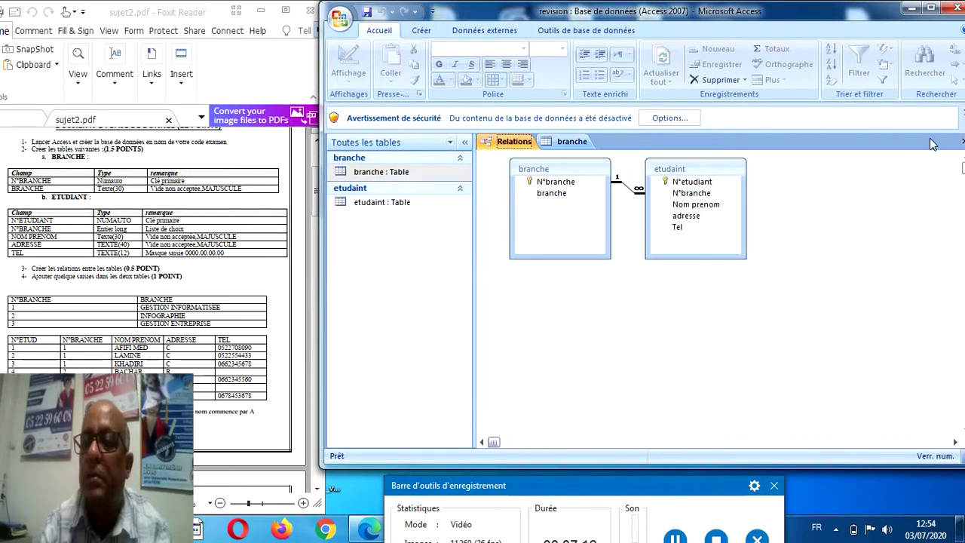
left_click(961, 142)
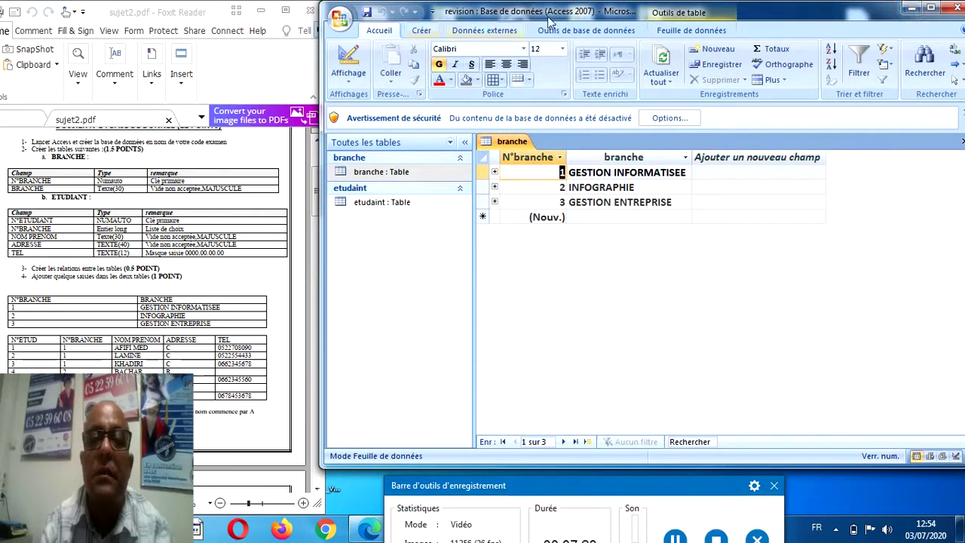
left_click(932, 8)
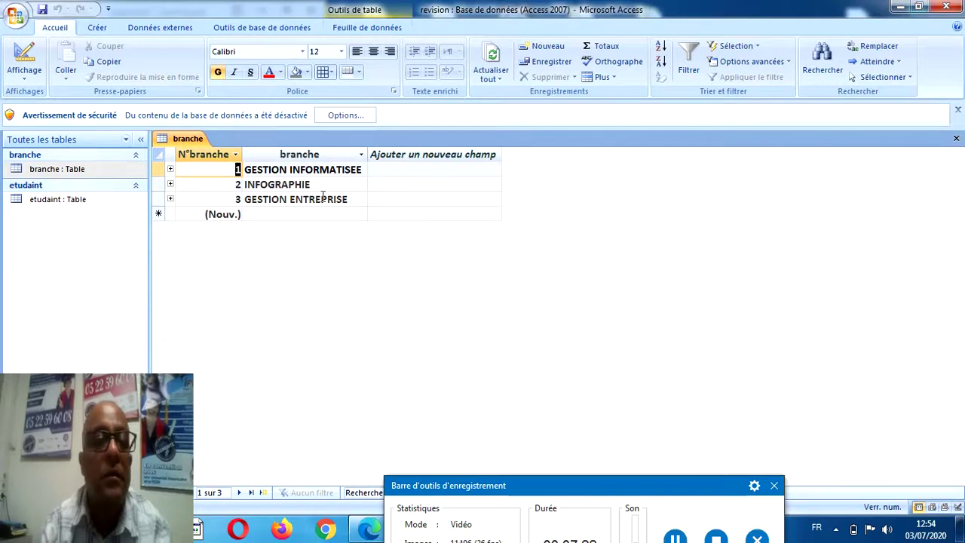
Expand then collapse the student subdatasheets of GESTION INFORMATISEE, INFOGRAPHIE and GESTION ENTREPRISE.
left_click(171, 170)
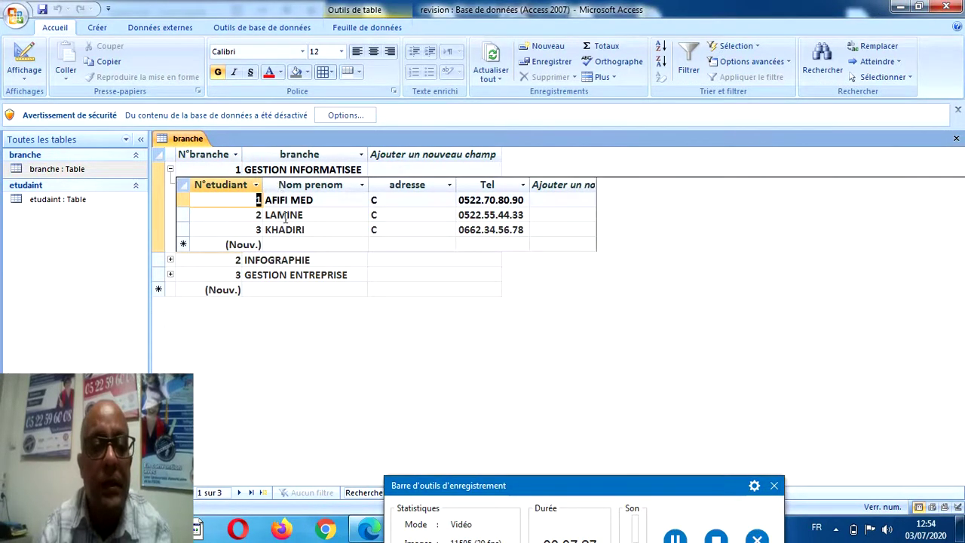
left_click(170, 260)
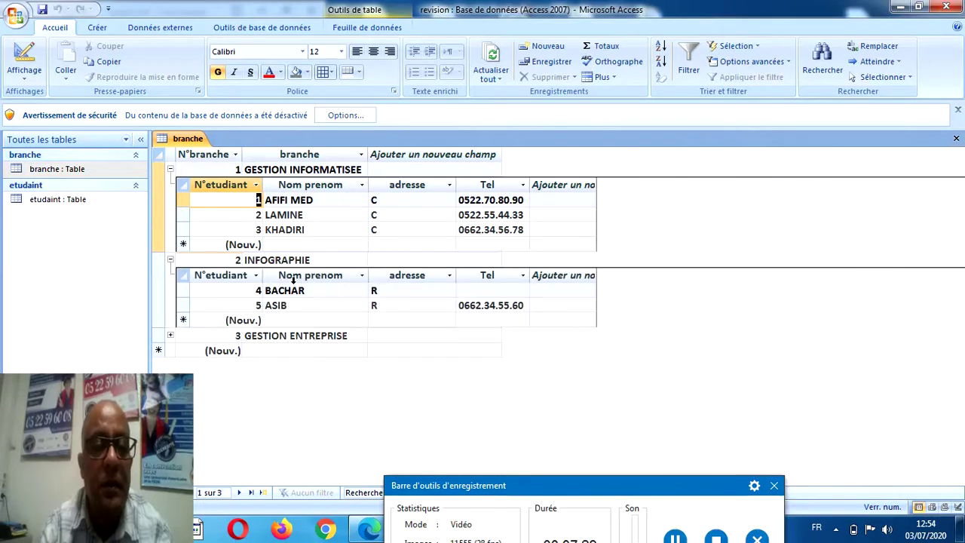
left_click(170, 335)
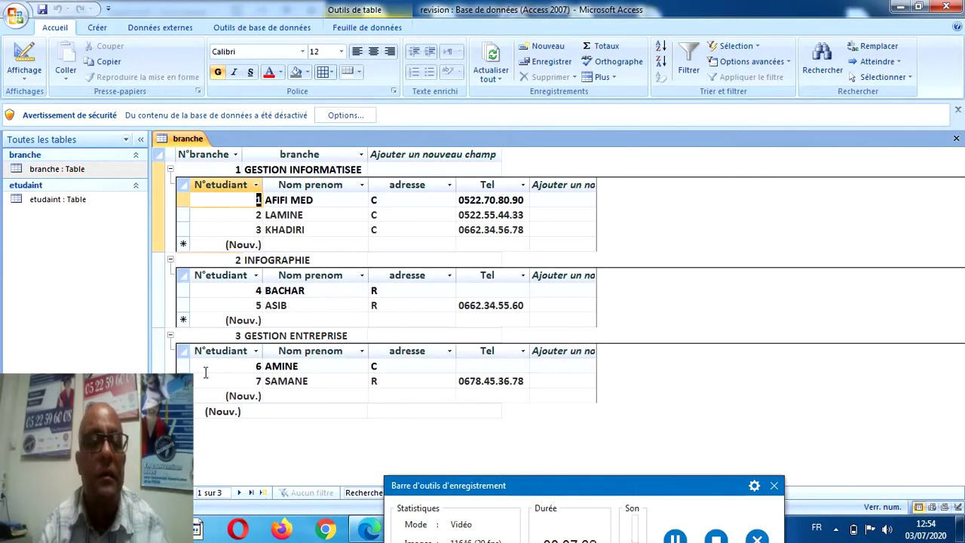
left_click(171, 260)
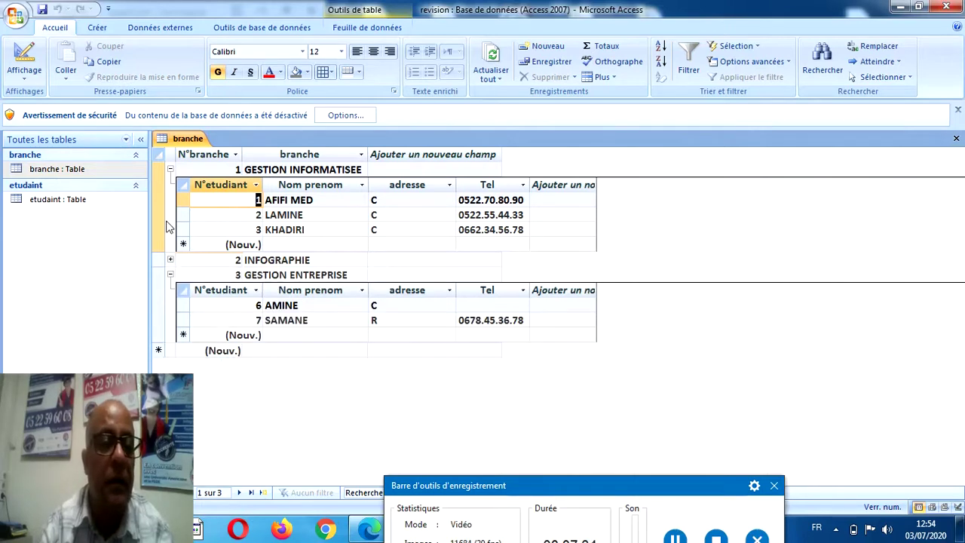
left_click(171, 169)
left_click(170, 200)
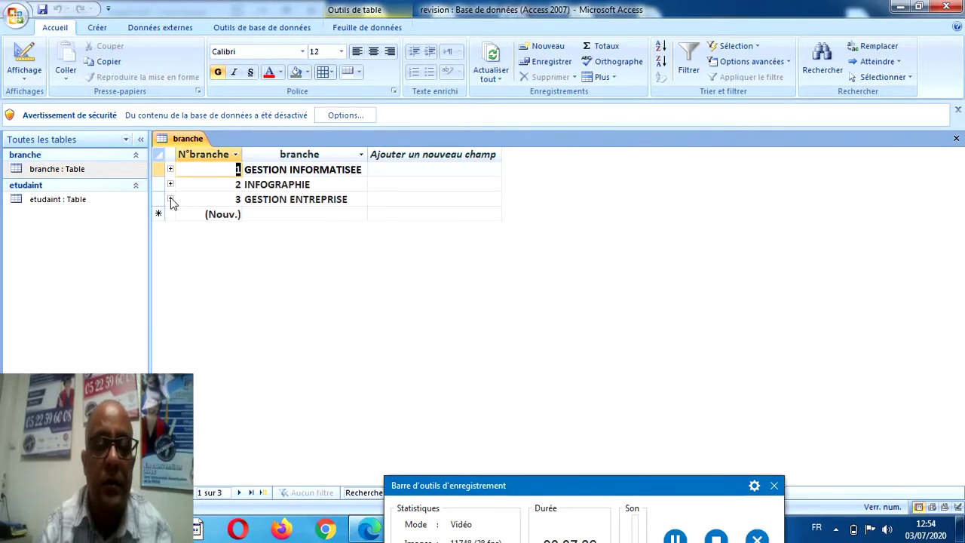
left_click_drag(499, 481, 676, 405)
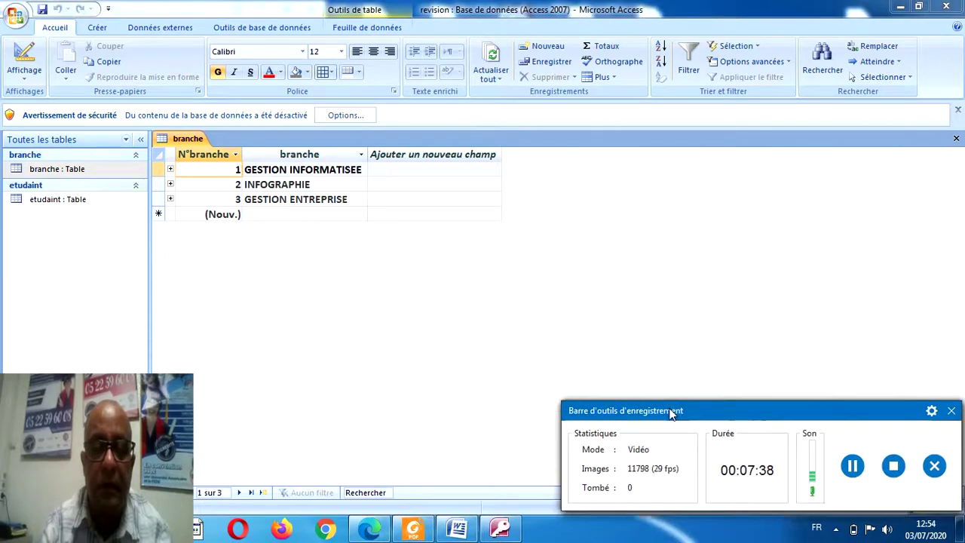
left_click(414, 530)
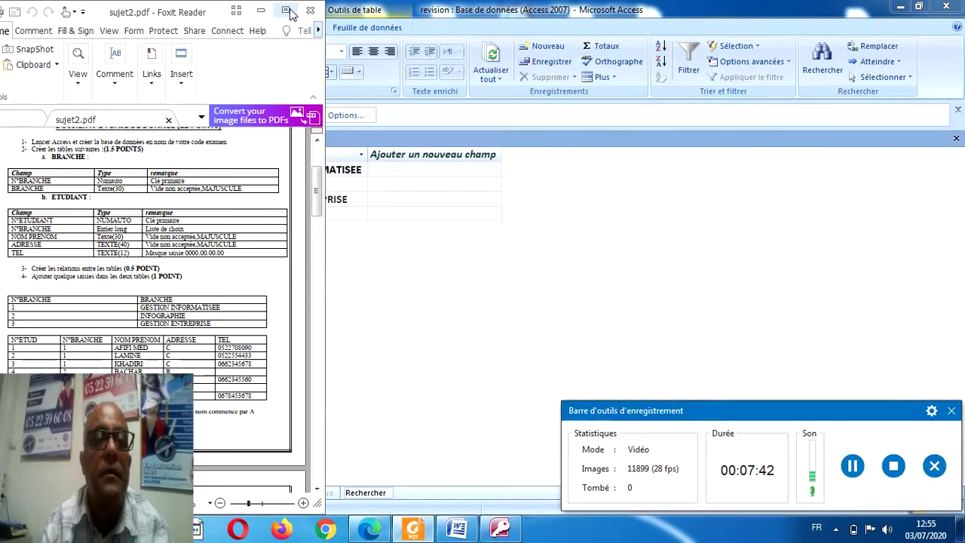
Maximize the exam PDF, read down to question 5, then return to Access.
left_click(287, 10)
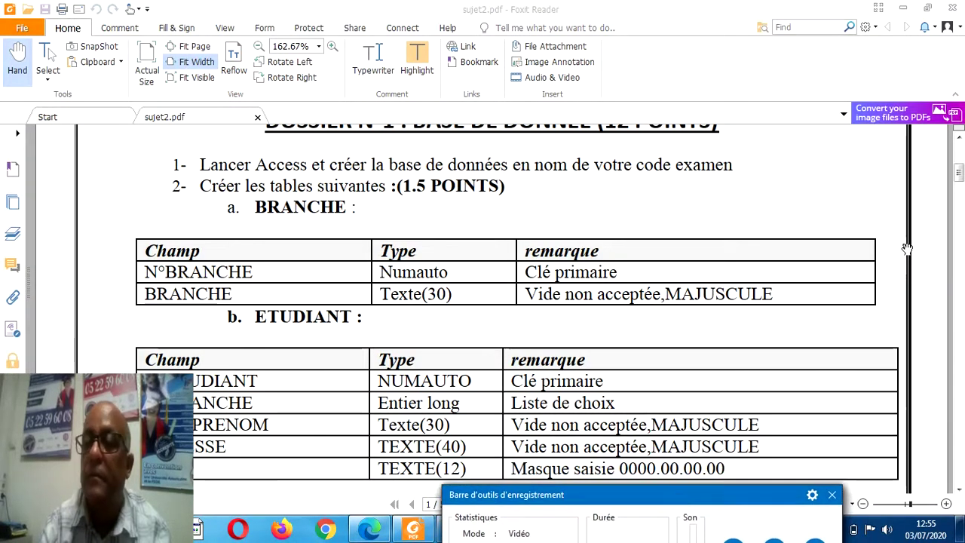
left_click_drag(959, 173, 959, 199)
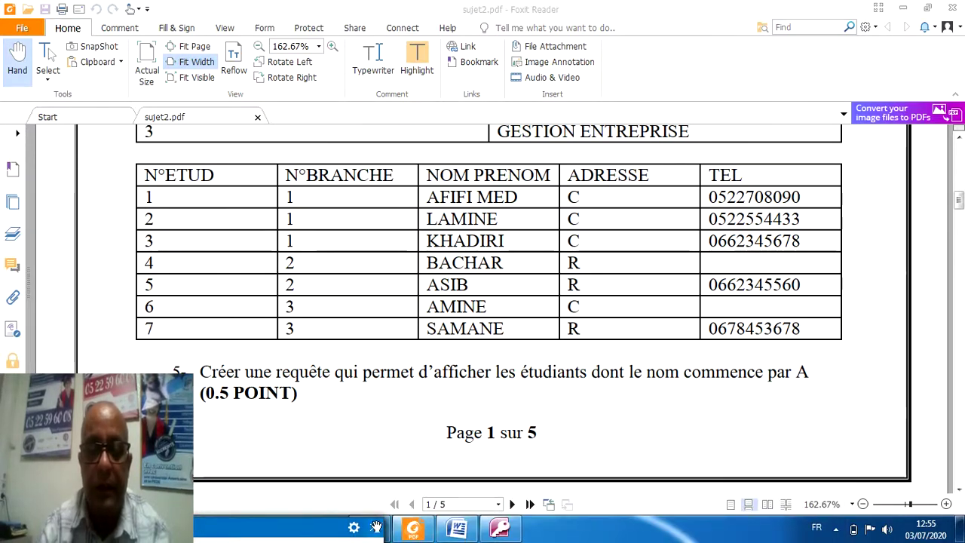
left_click(499, 528)
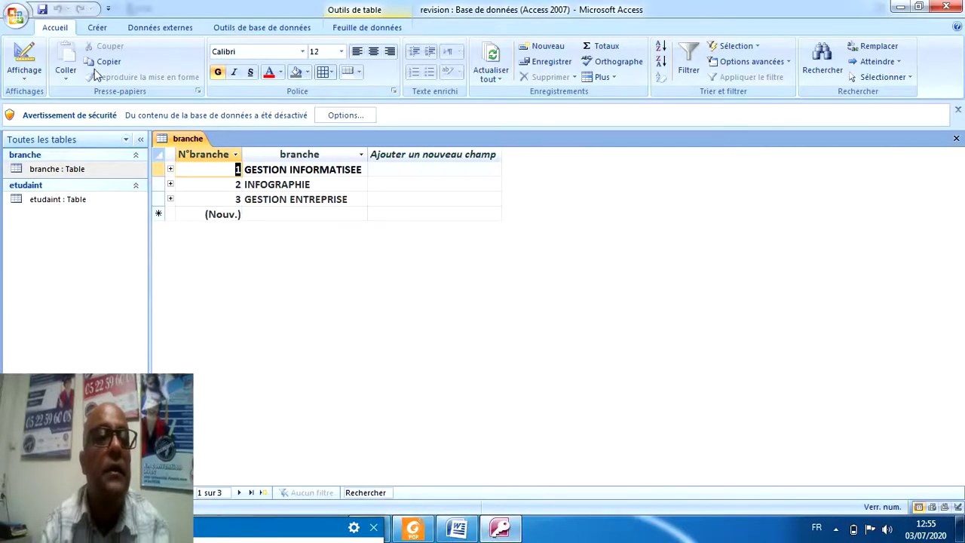
Create a new design-view query with the etudaint table added.
left_click(91, 29)
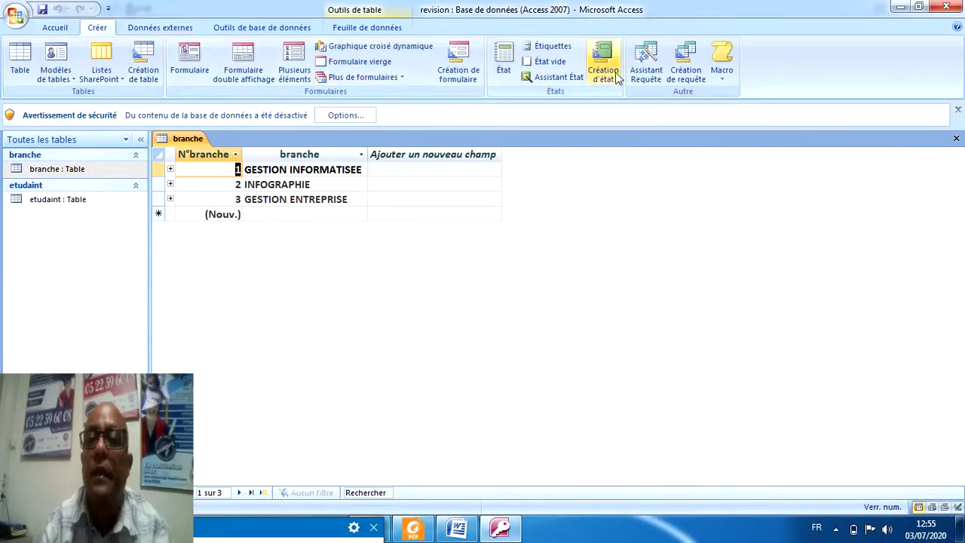
left_click(685, 70)
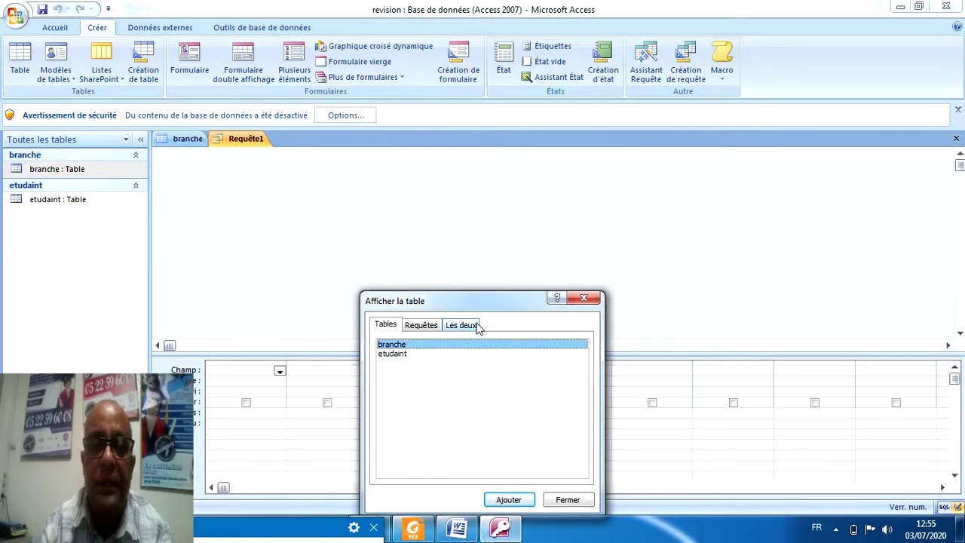
left_click(391, 355)
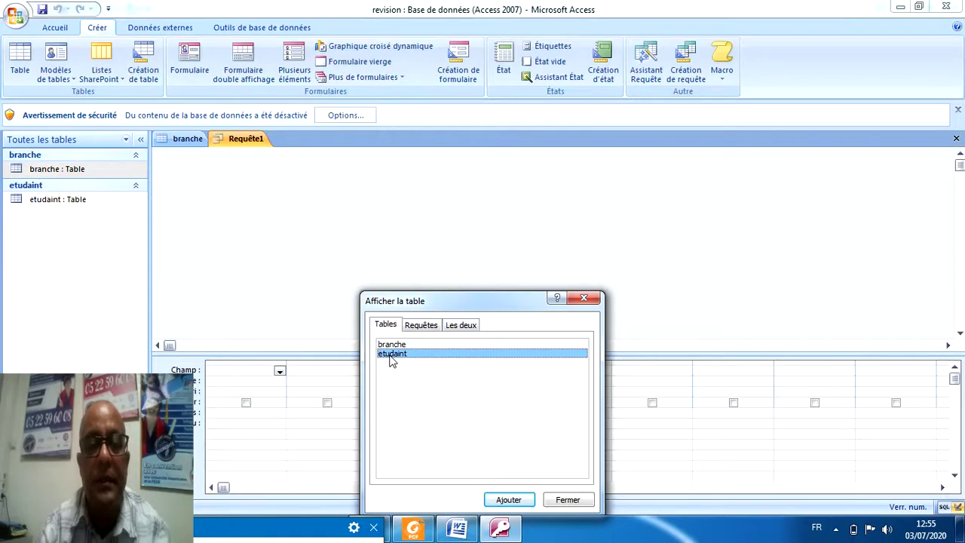
left_click(509, 500)
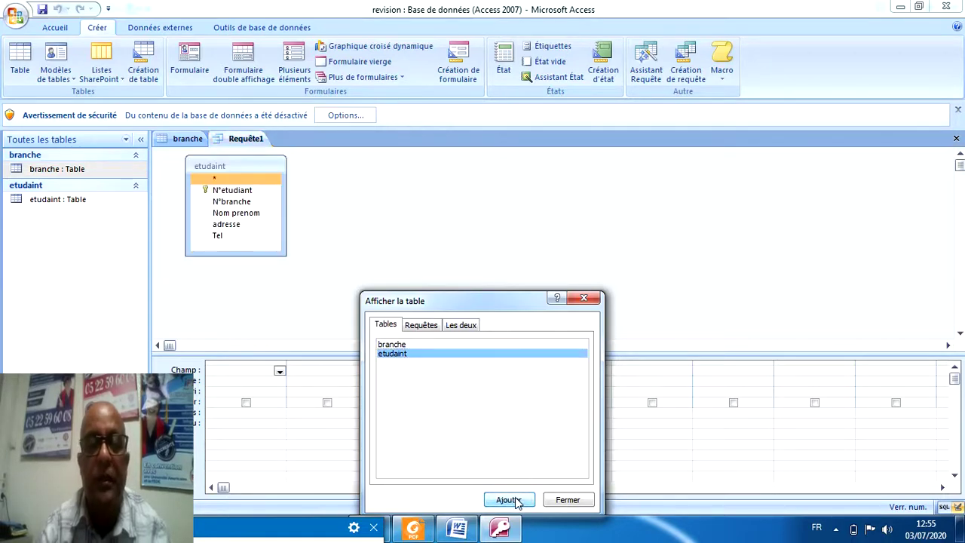
left_click(568, 500)
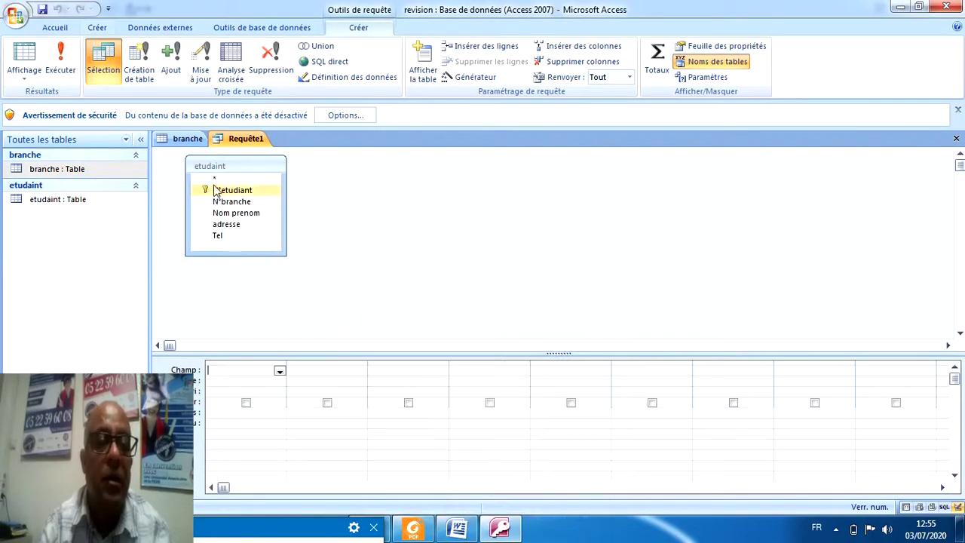
Add all etudaint fields plus Nom prenom with criterion Comme "a*", then run the query.
double_click(214, 180)
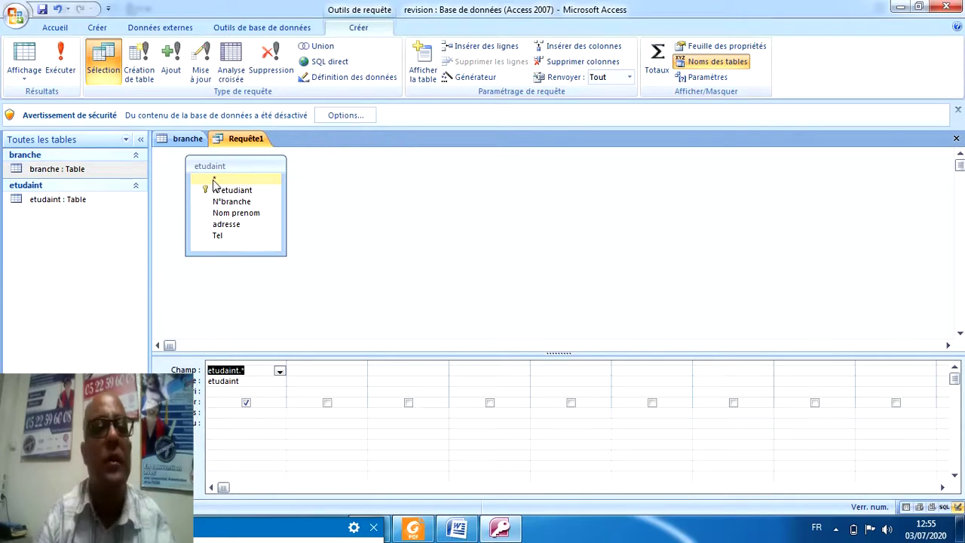
double_click(222, 215)
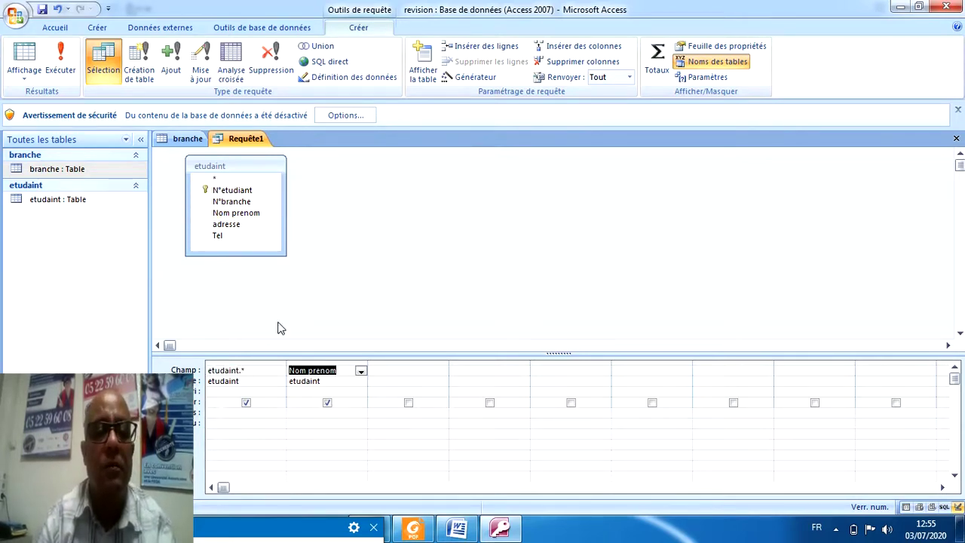
left_click(309, 414)
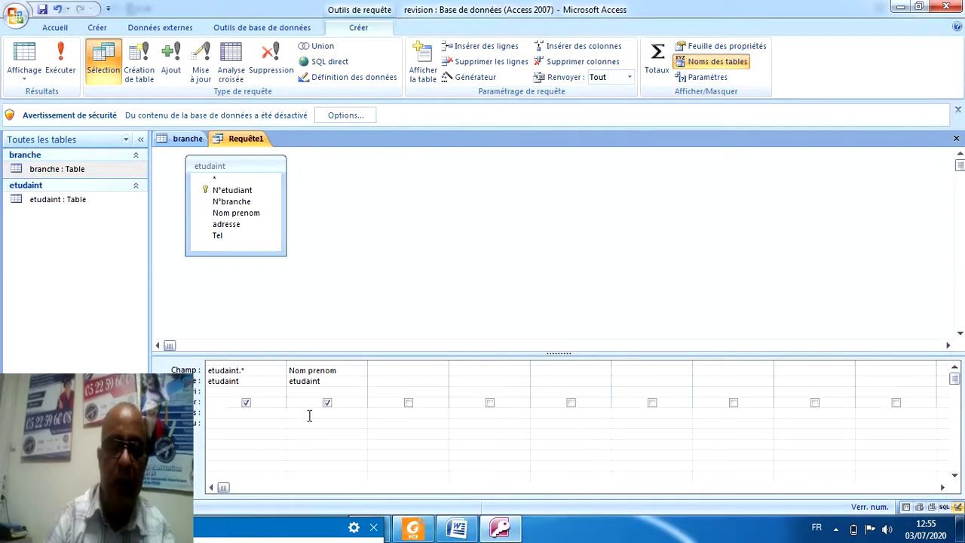
left_click(458, 530)
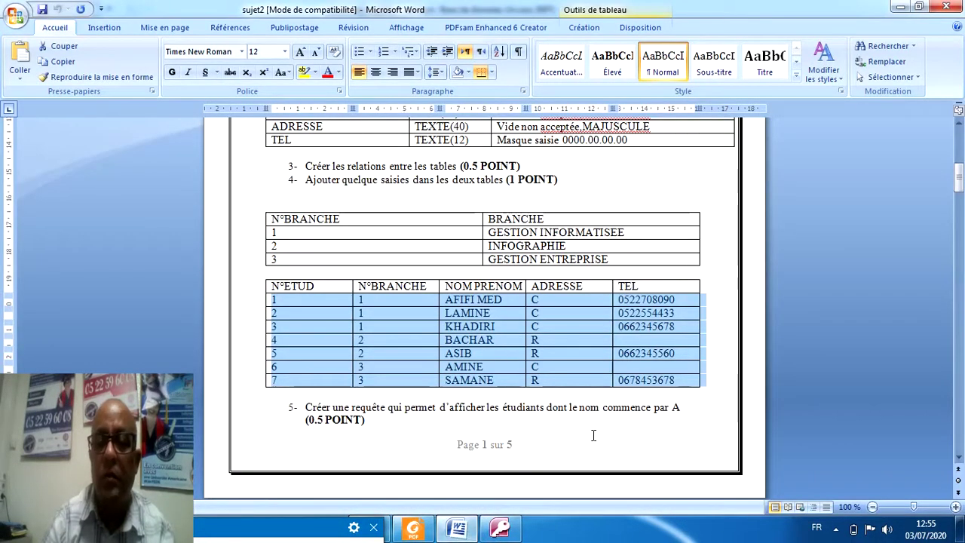
left_click(507, 530)
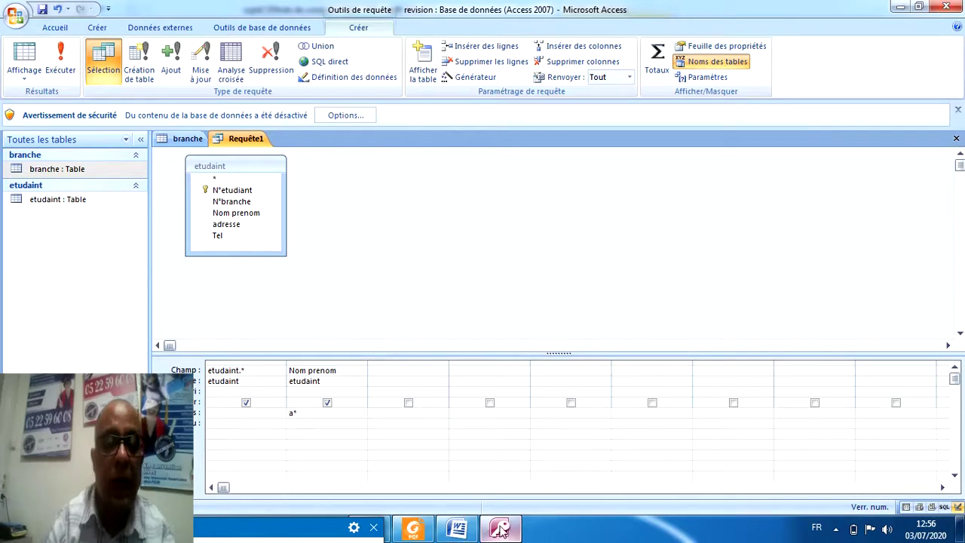
left_click(302, 391)
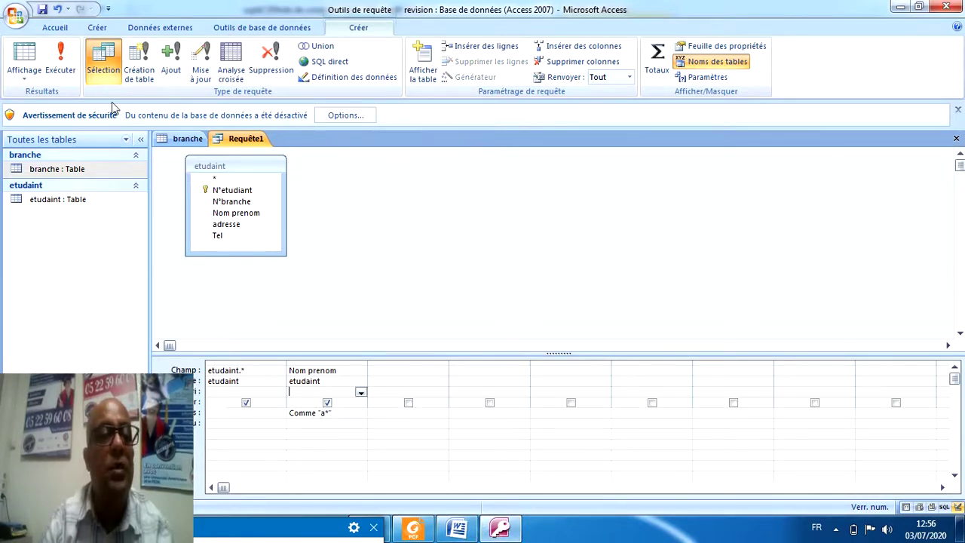
left_click(61, 60)
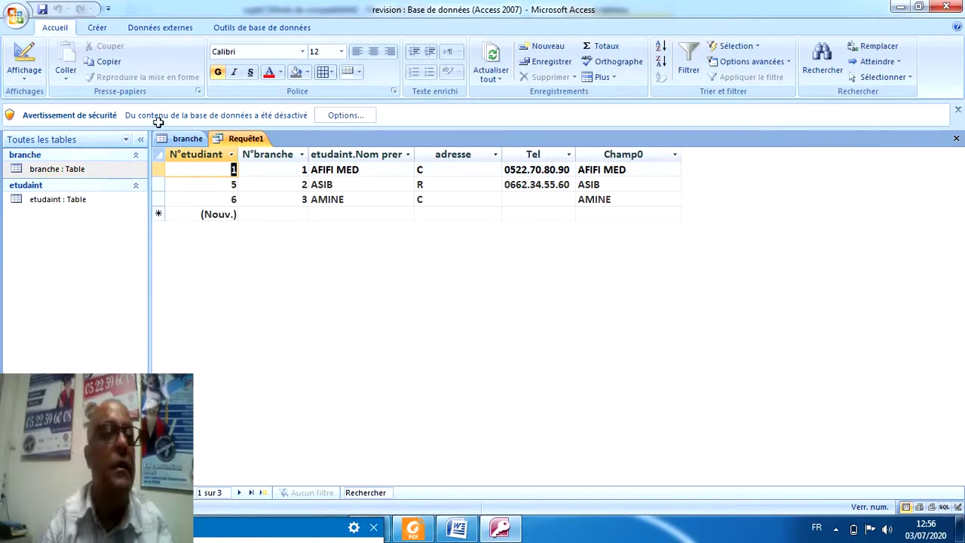
Save the names-starting-with-A query as 'etudiants_ nom commence par a'.
left_click(43, 10)
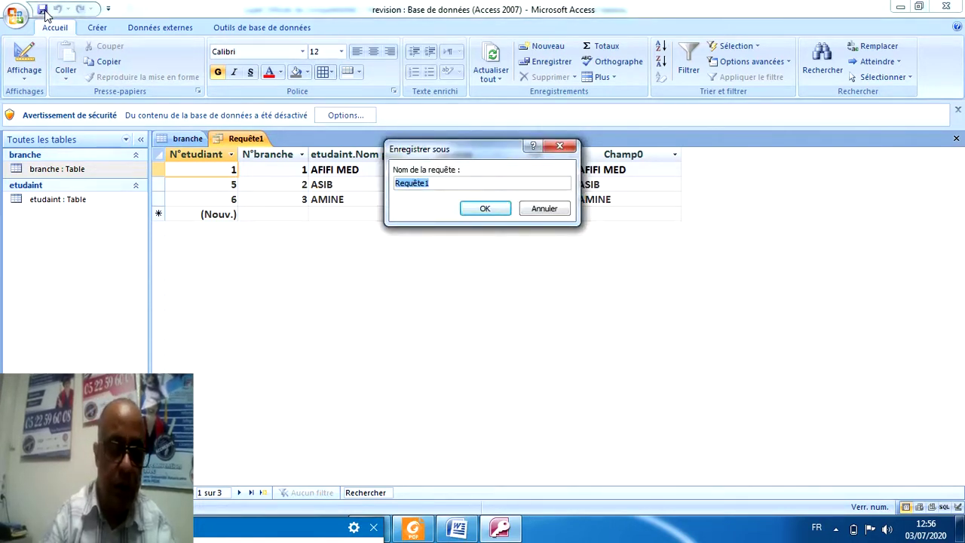
type("nom commence par a")
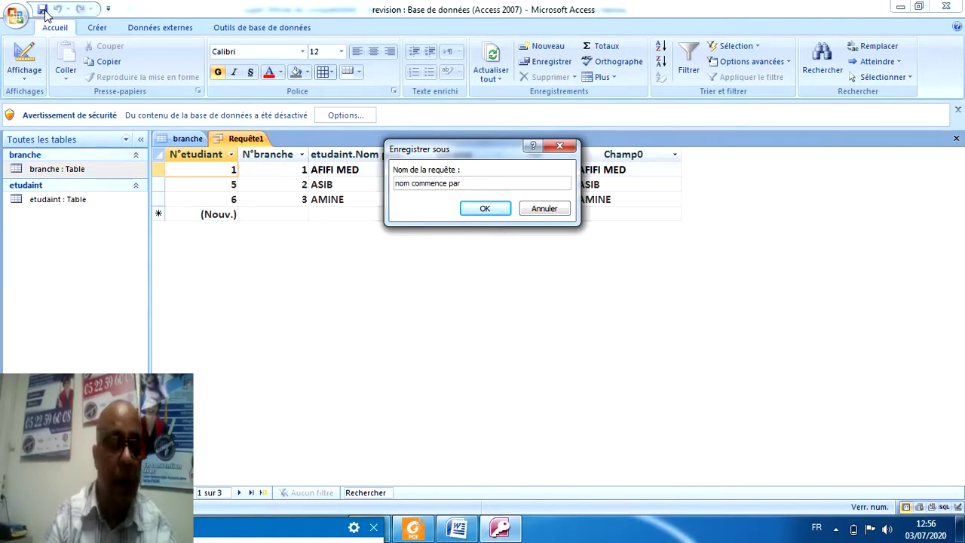
left_click(396, 182)
type("étudian")
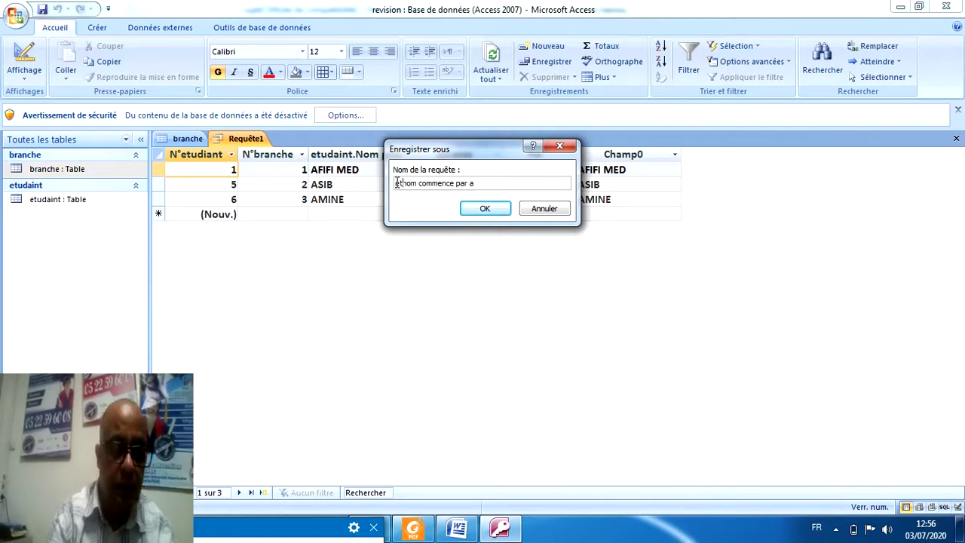
type("ts")
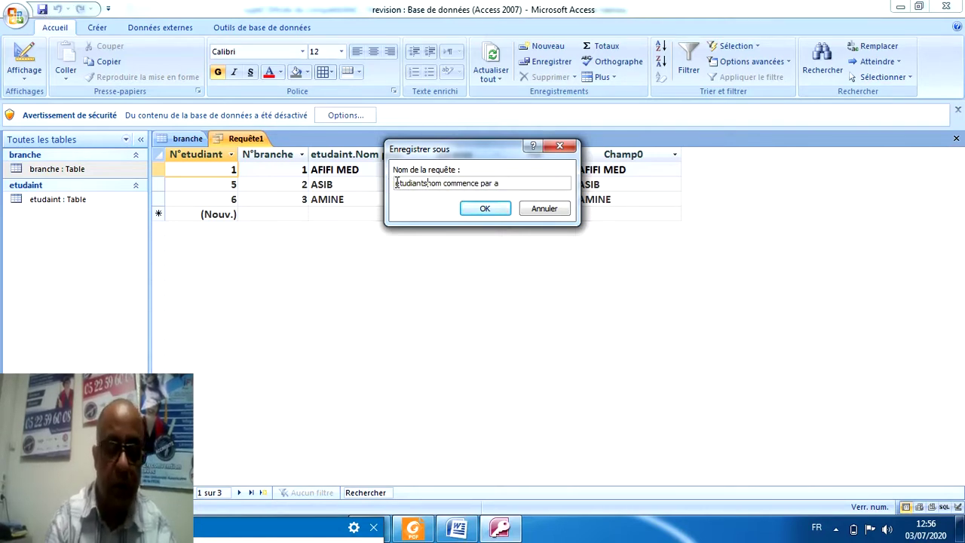
key("BackSpace")
type("_")
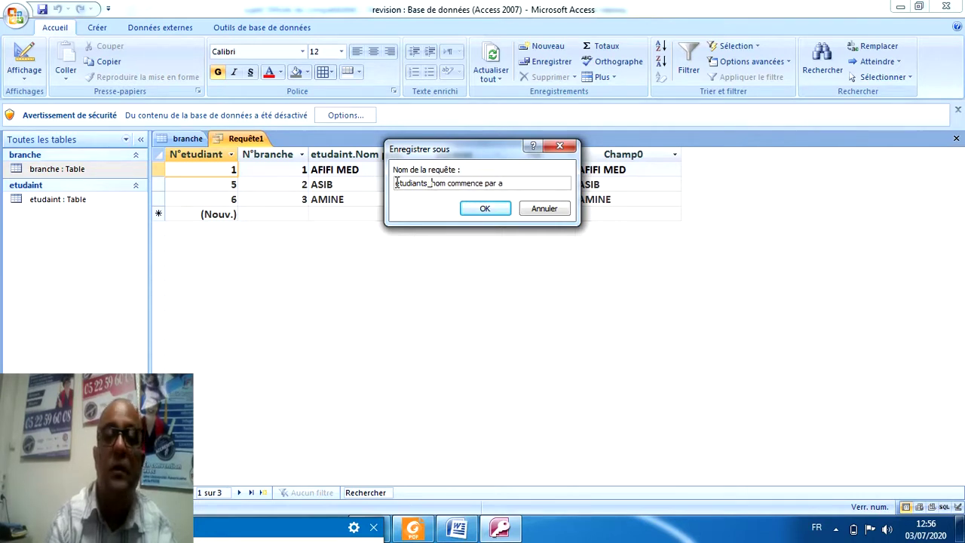
left_click(490, 209)
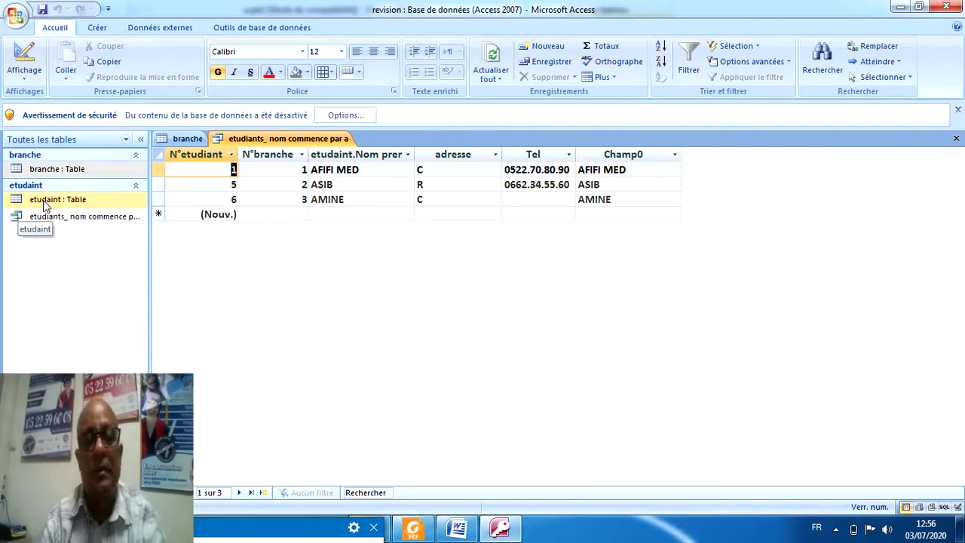
Scroll sujet2.pdf in Foxit Reader to page 2 (questions 6–10), then return to Access.
left_click(418, 528)
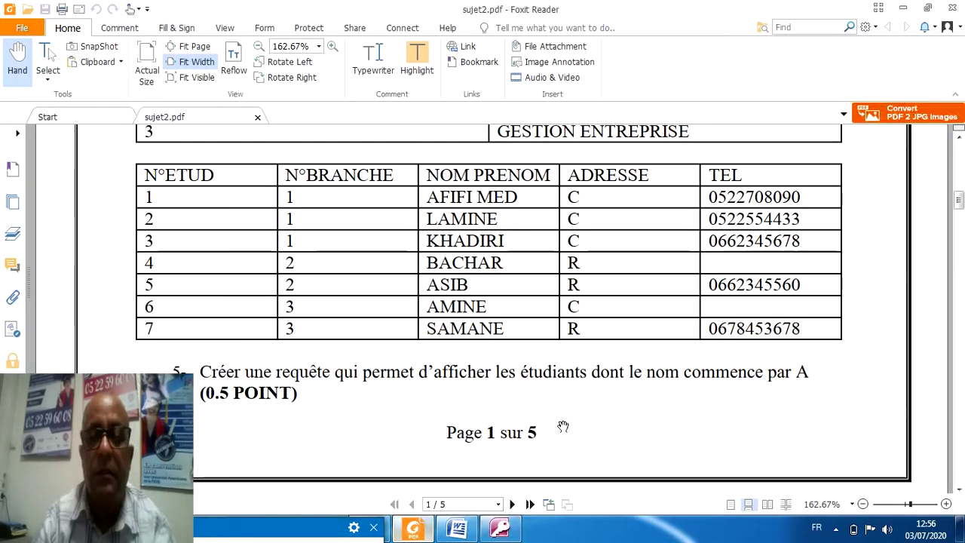
left_click_drag(958, 200, 959, 224)
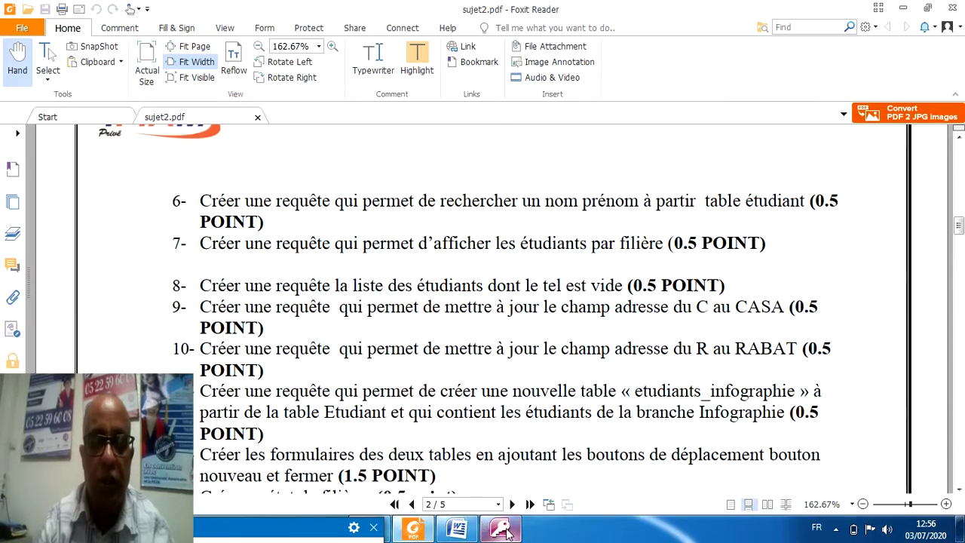
left_click(502, 529)
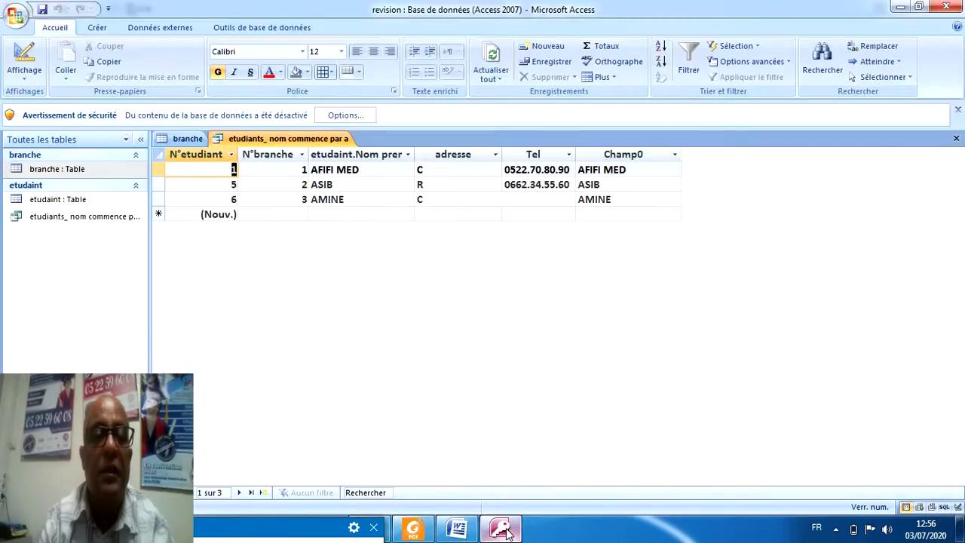
Start a new design-view query with the etudaint table added.
left_click(98, 29)
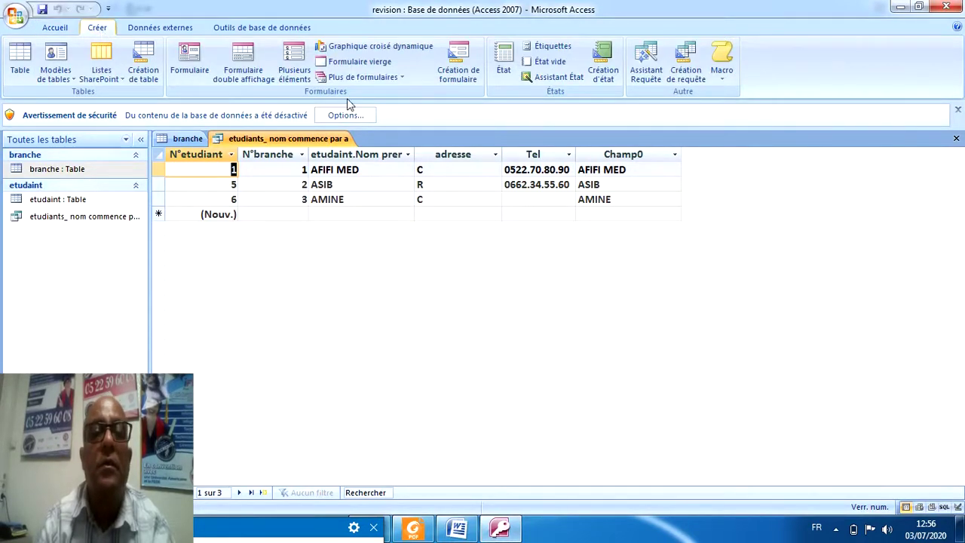
left_click(685, 68)
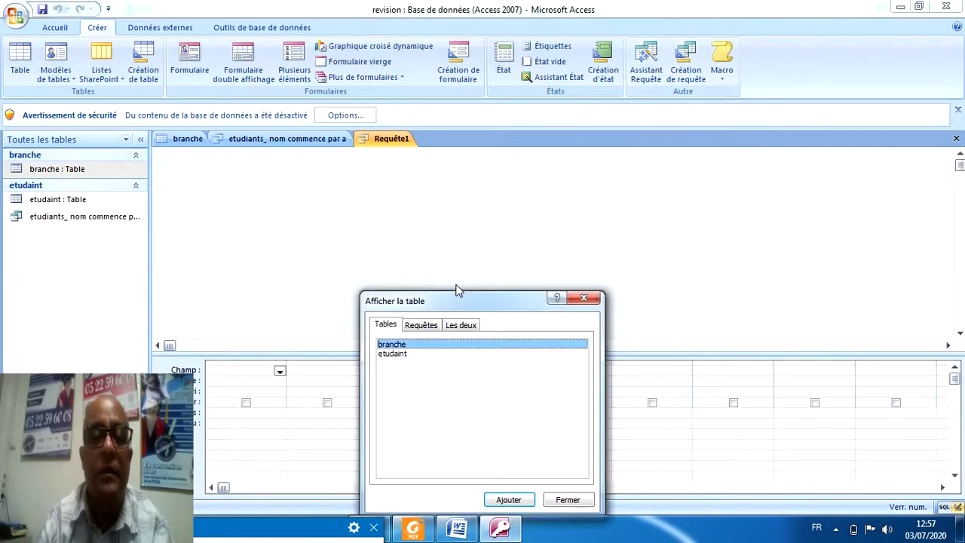
double_click(392, 352)
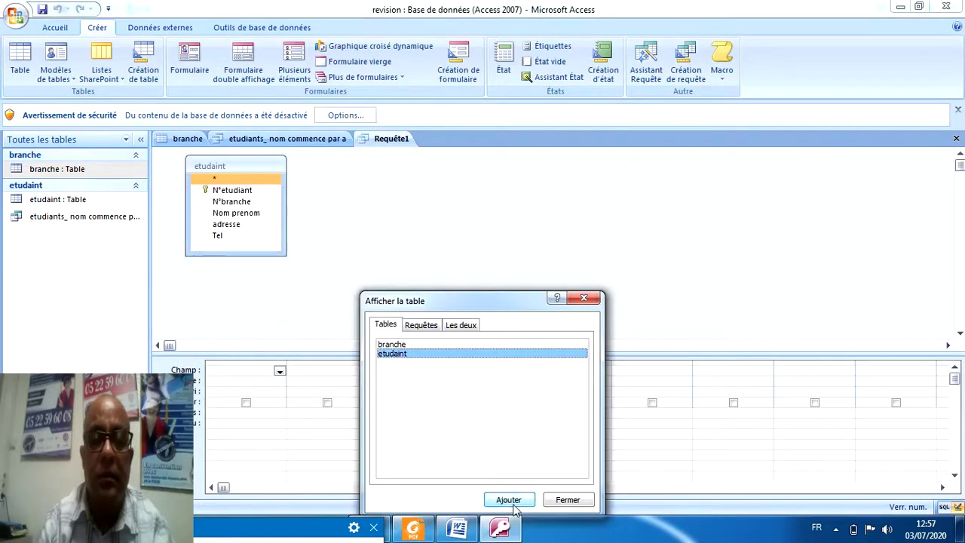
left_click(567, 500)
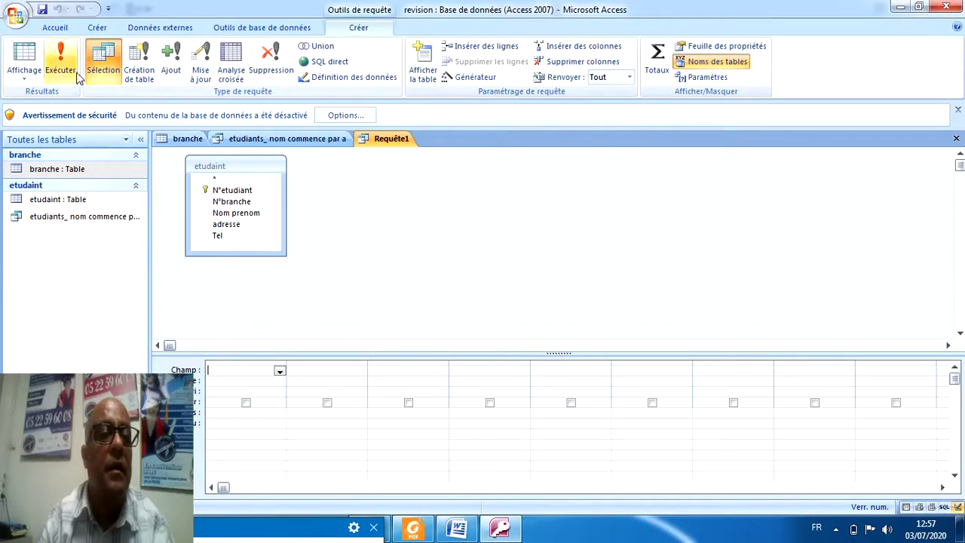
Add all etudaint fields plus a hidden Nom prenom column with criterion [Nom prenom svp].
double_click(215, 181)
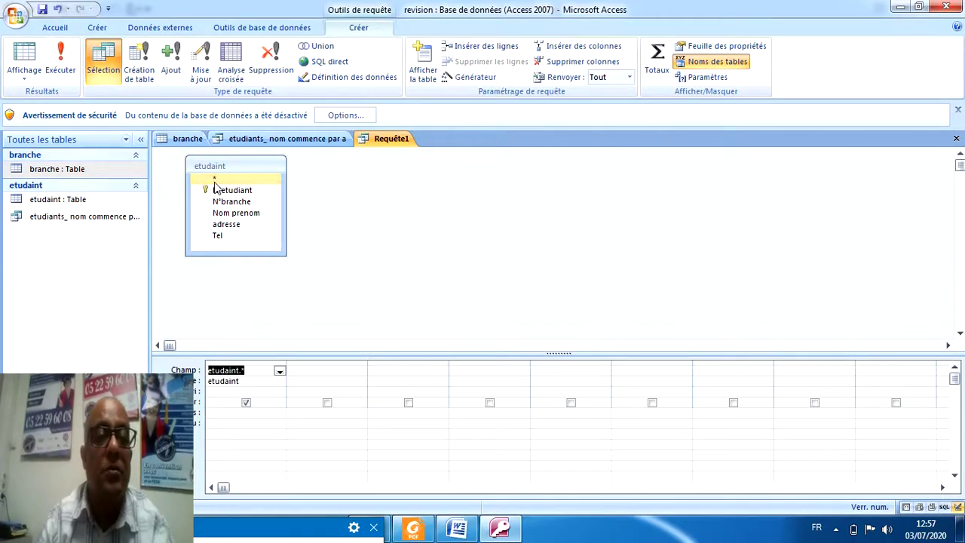
left_click(230, 215)
double_click(230, 214)
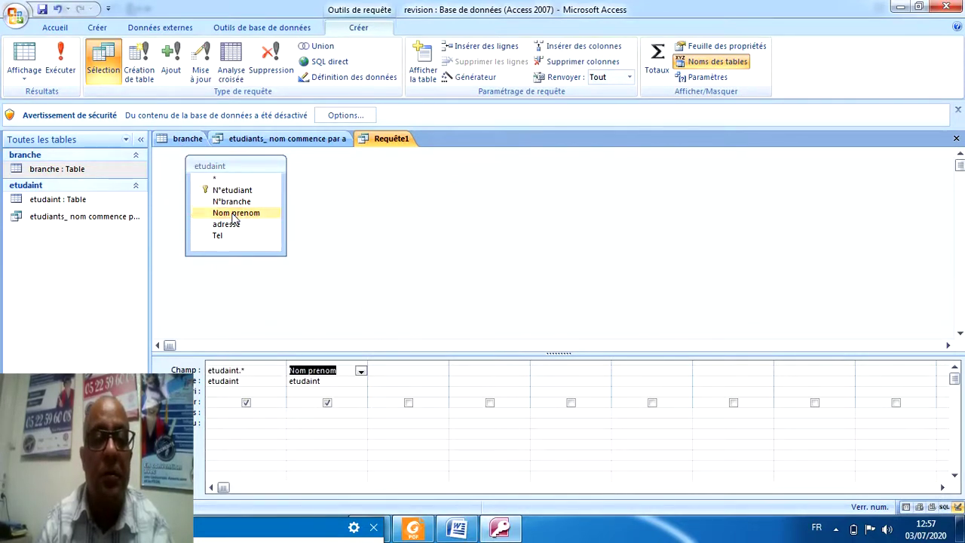
left_click(327, 403)
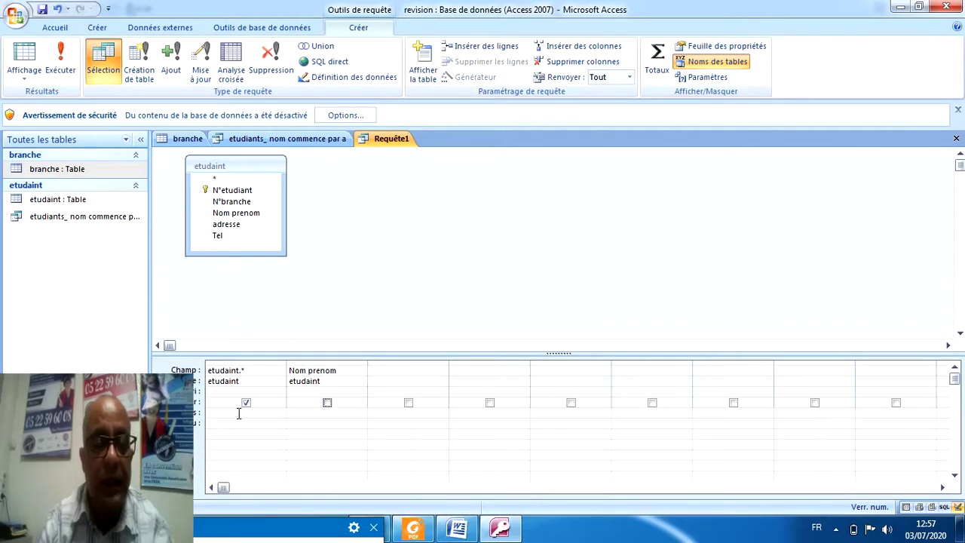
left_click(305, 414)
type("[Nom prenom svp")
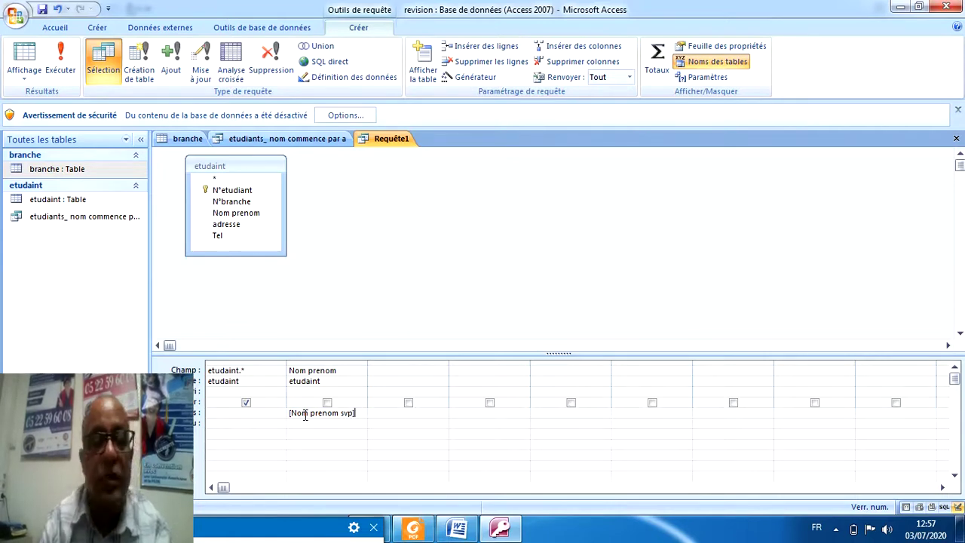
Test-run the query by entering a partial name at the parameter prompt.
left_click(62, 66)
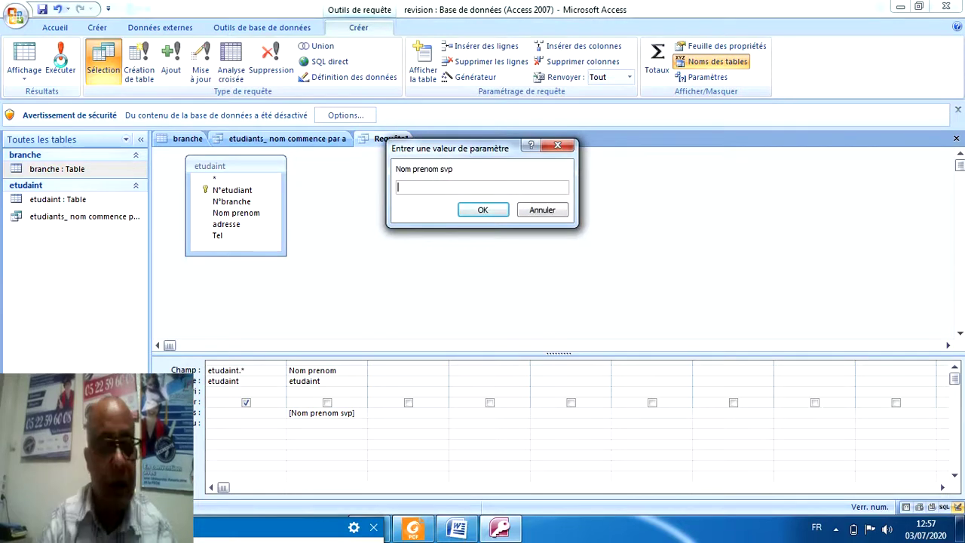
type("afifi")
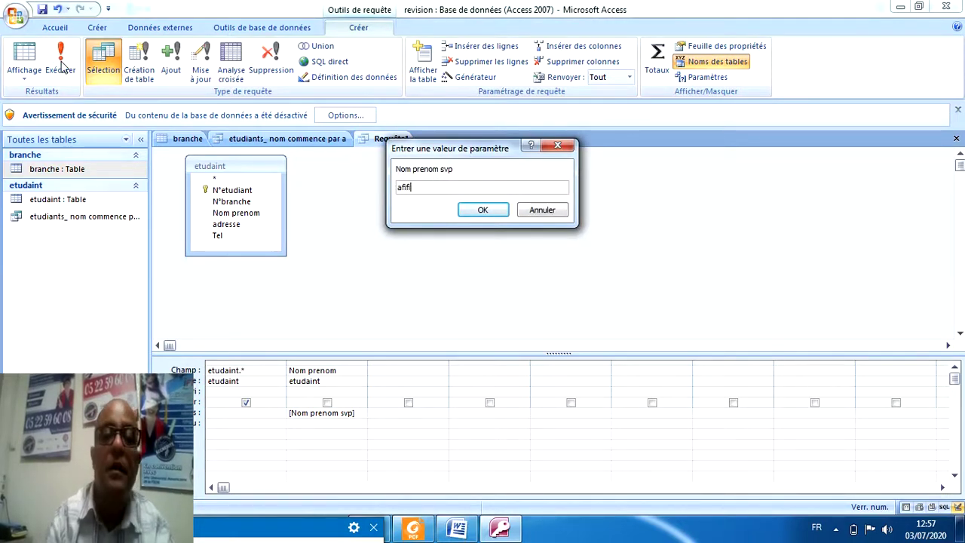
left_click(483, 210)
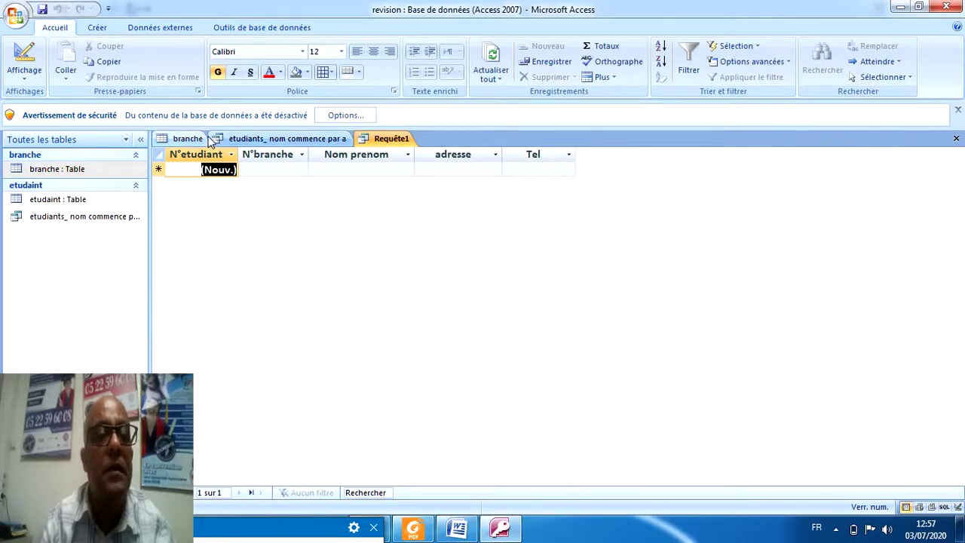
Rerun the search query with a student's full name, returning only that student's record.
left_click(258, 143)
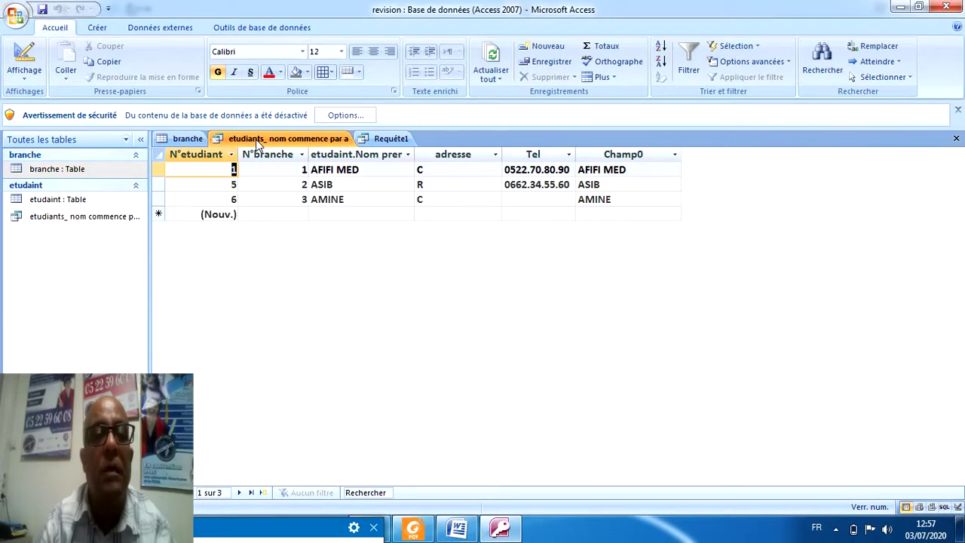
left_click(377, 139)
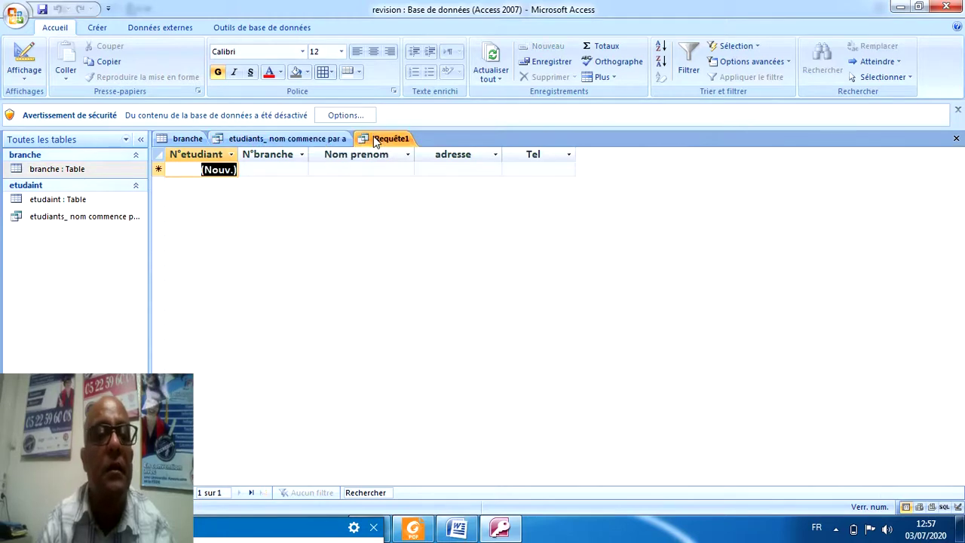
left_click(38, 57)
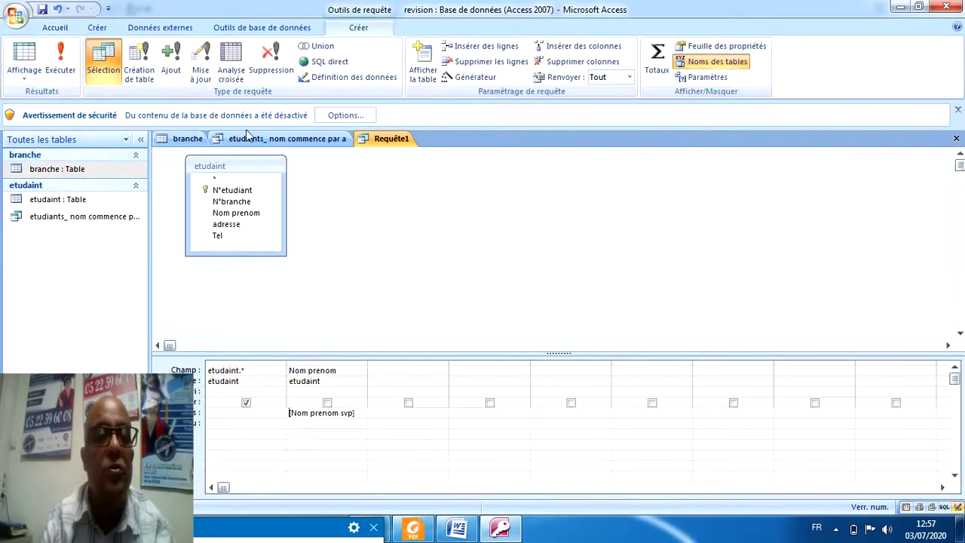
left_click(60, 58)
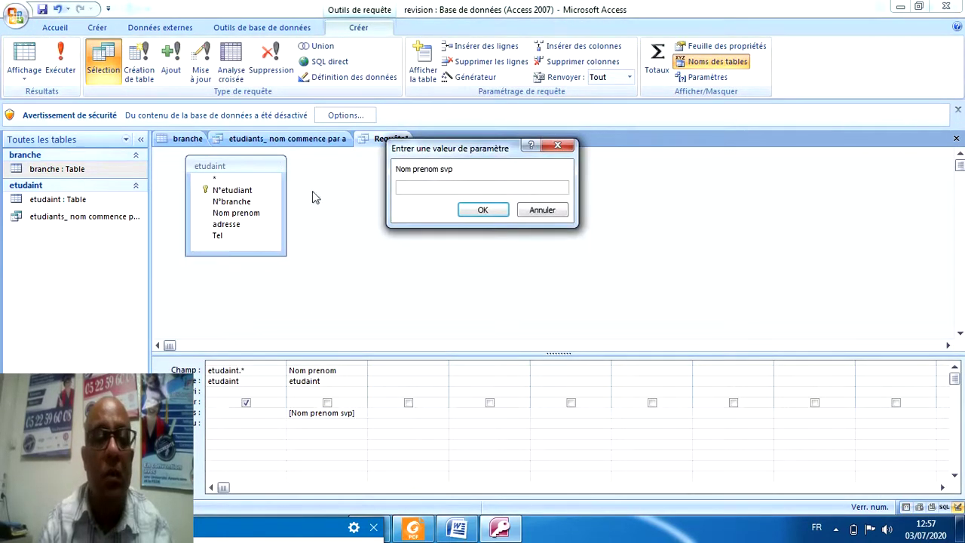
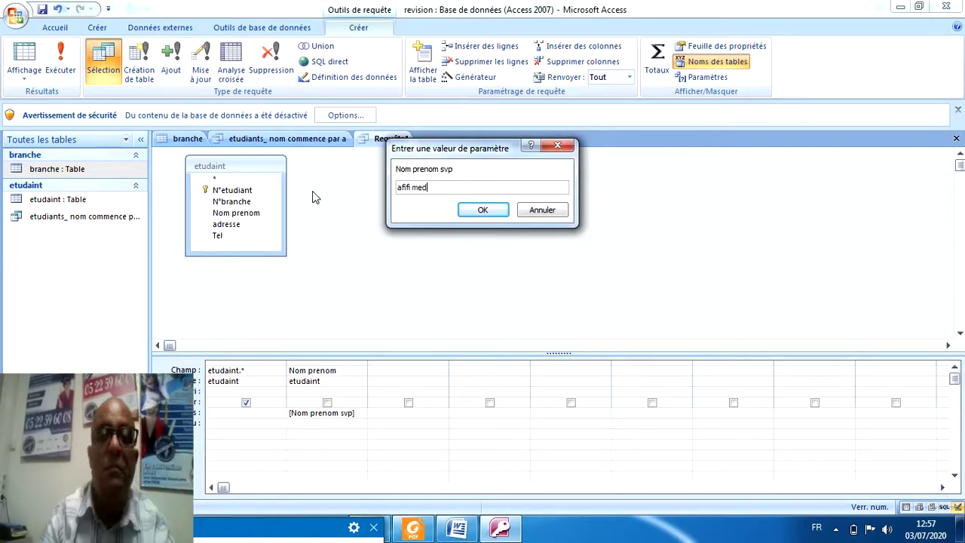
left_click(483, 211)
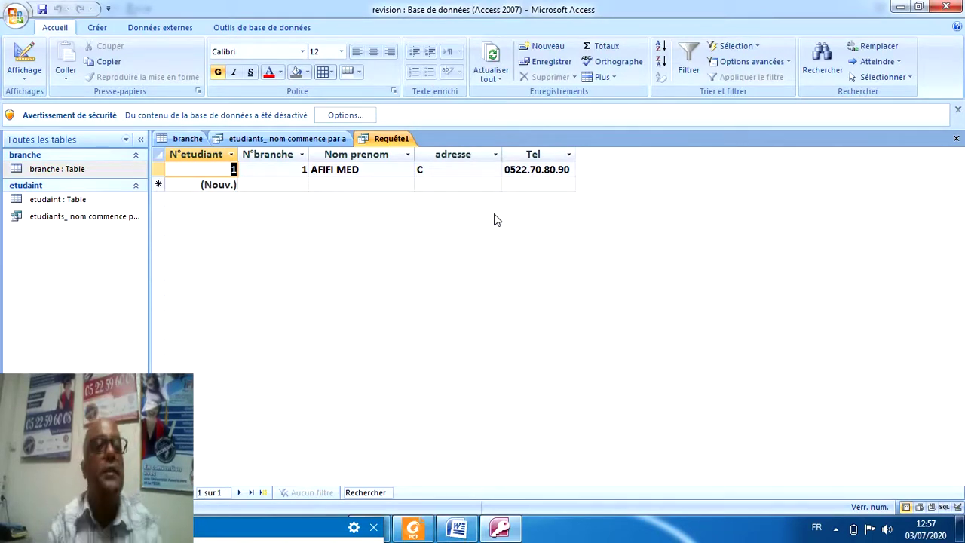
Save the parameter query as 'recherche etudiant par nom prenom'.
left_click(43, 11)
type("rec")
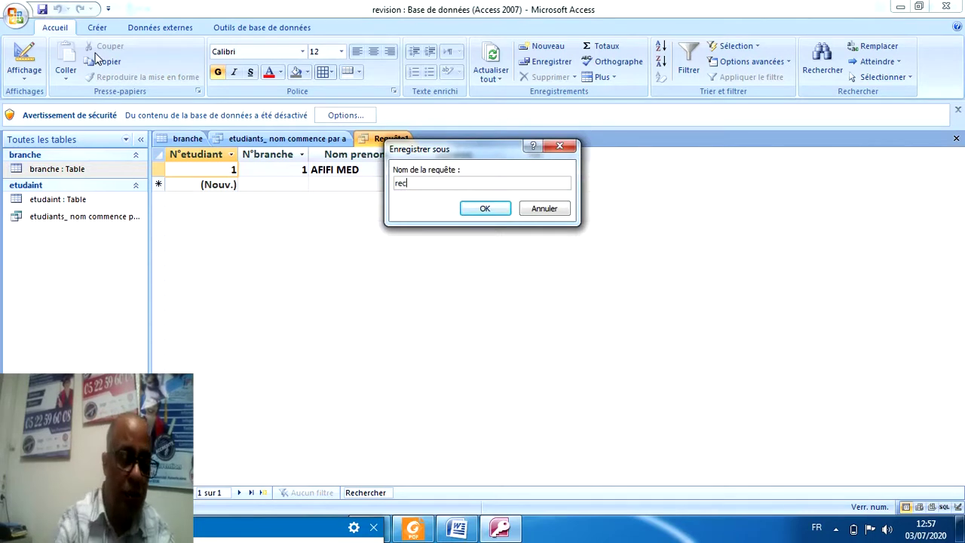
type("herche")
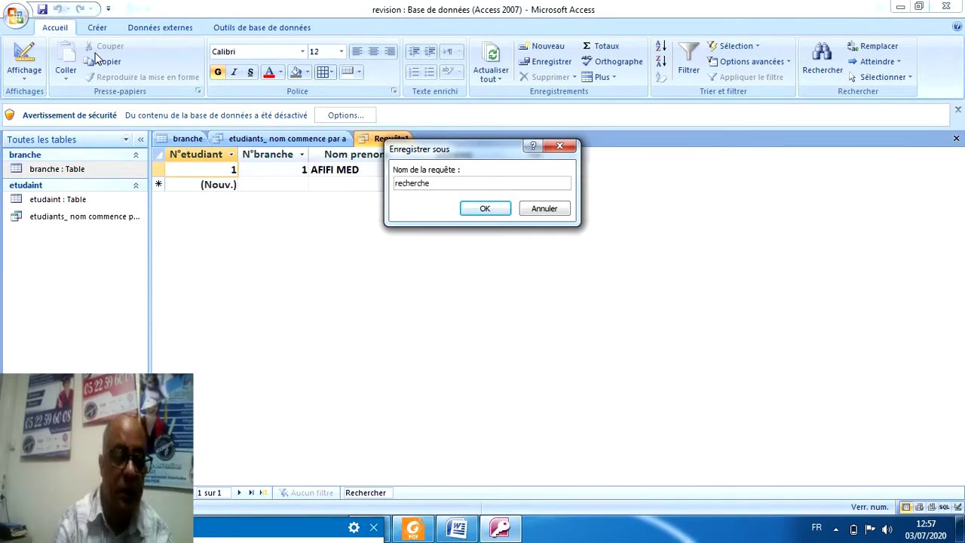
type(" etudian")
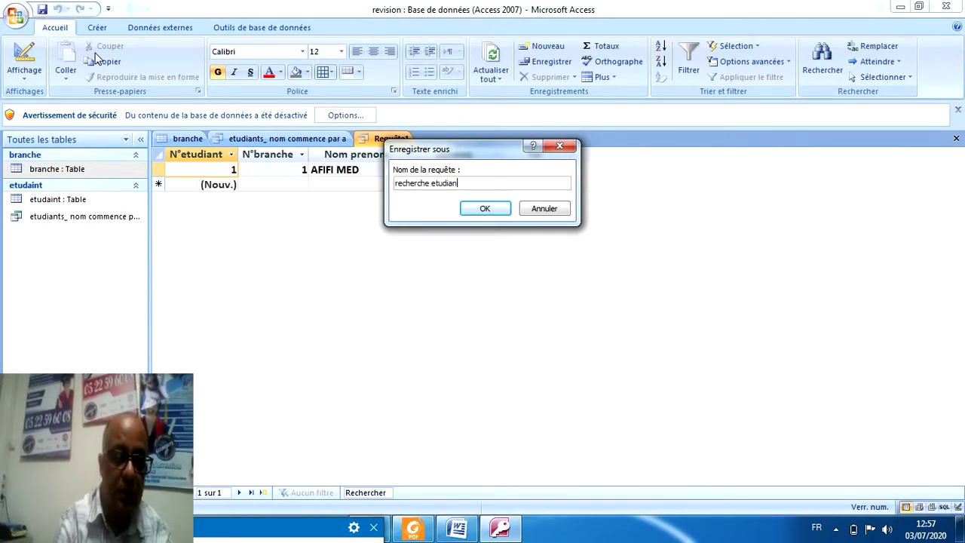
type("t par n")
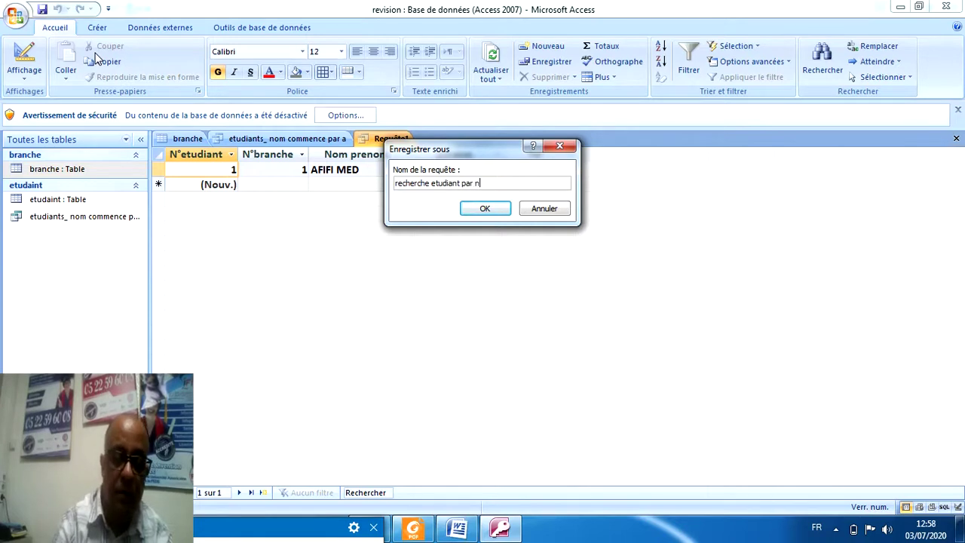
type("om pren")
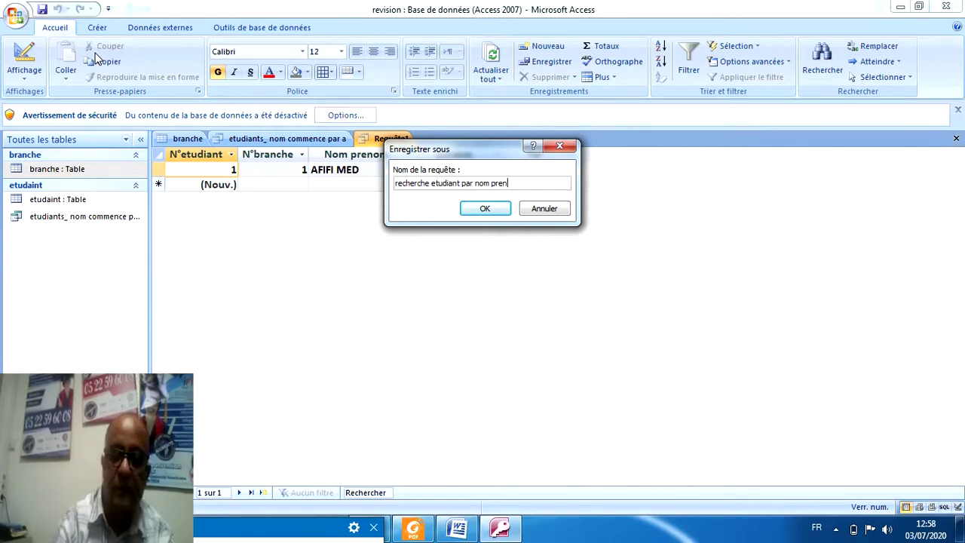
type("om")
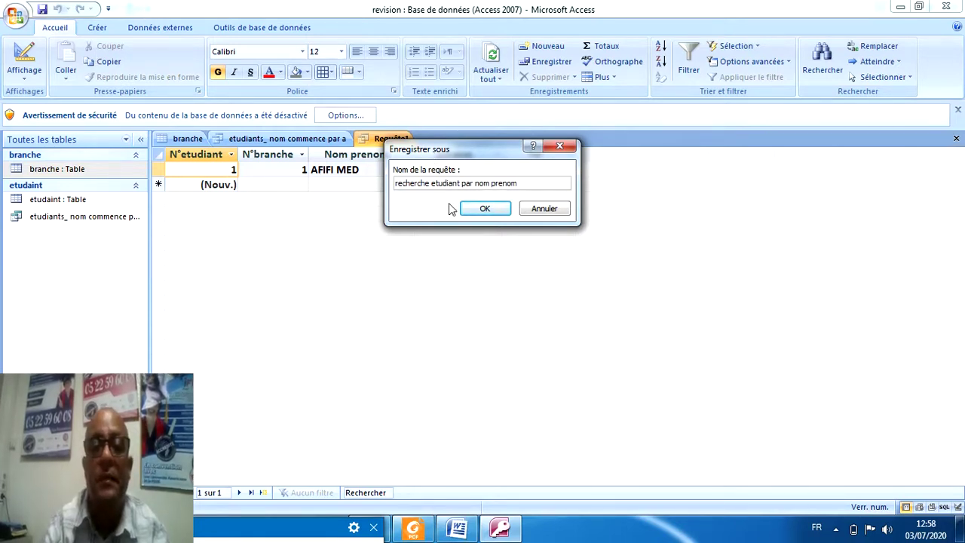
left_click(478, 212)
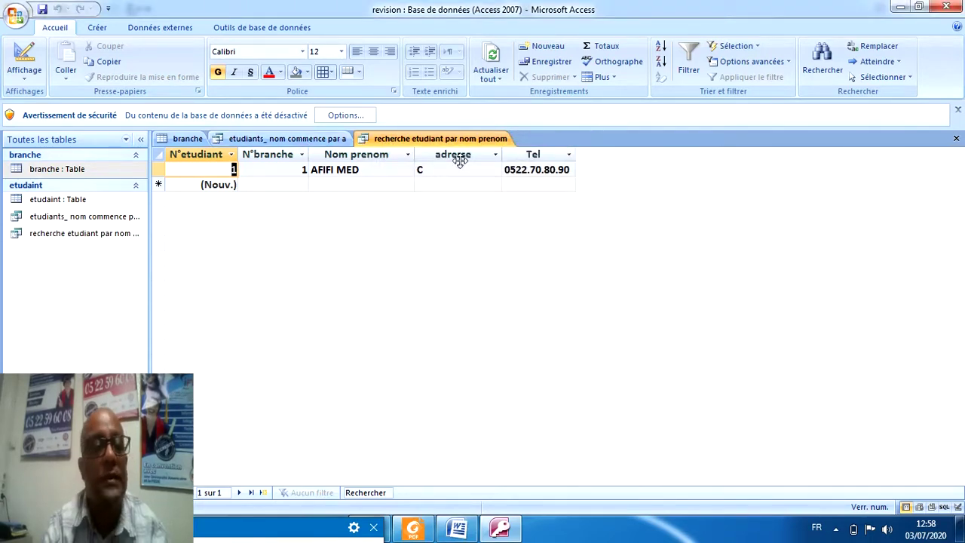
Bring Foxit Reader to the front showing page 2 of sujet2.pdf.
left_click(413, 529)
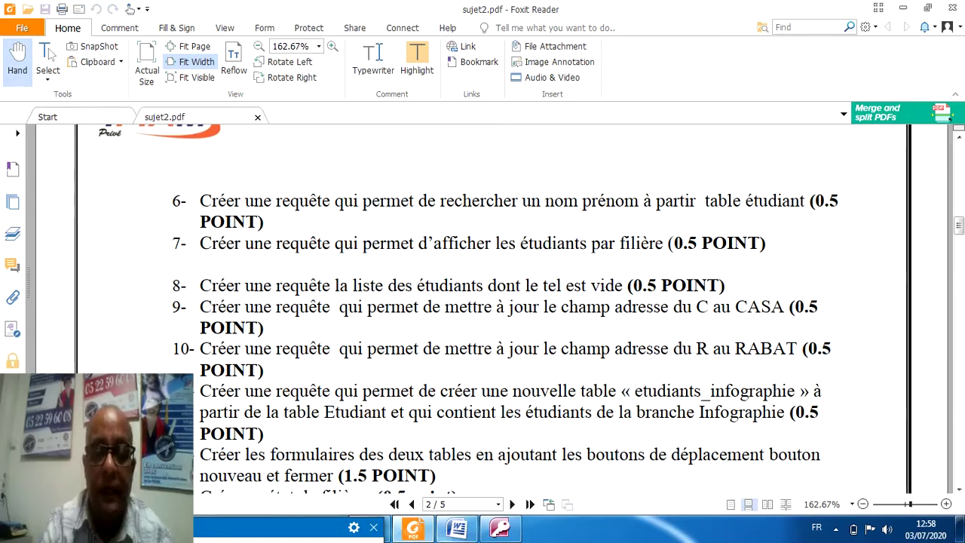
Back in Access, close the branche table and open the etudaint table with its seven students.
mouse_move(456, 527)
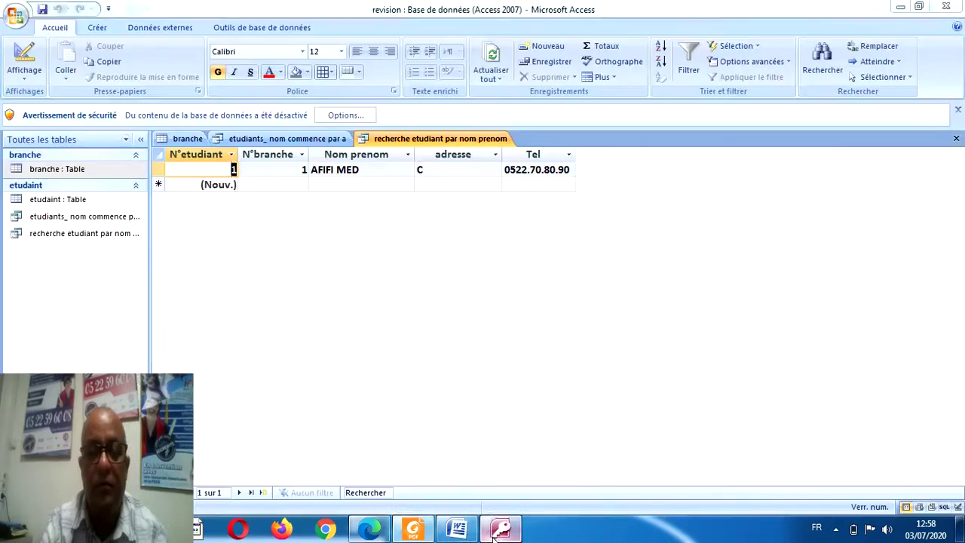
left_click(500, 528)
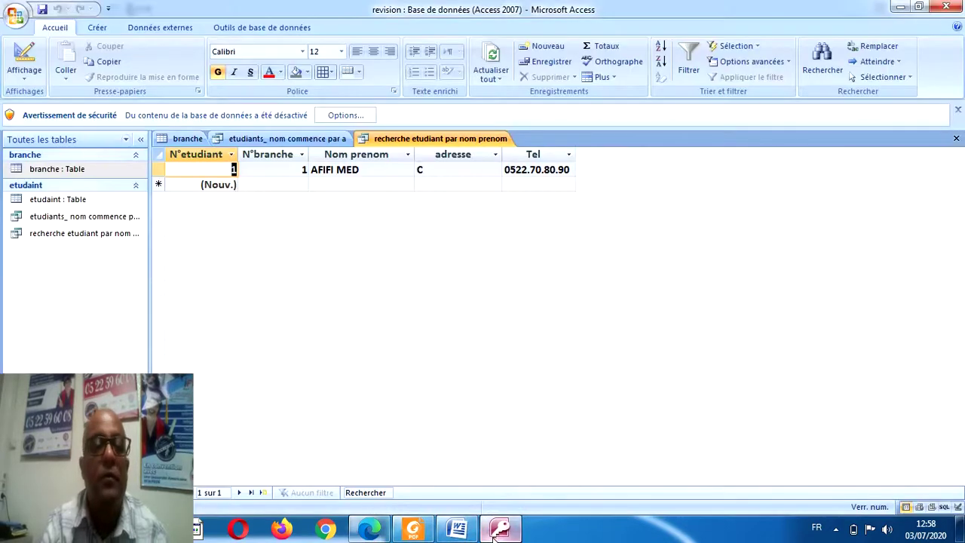
left_click(188, 138)
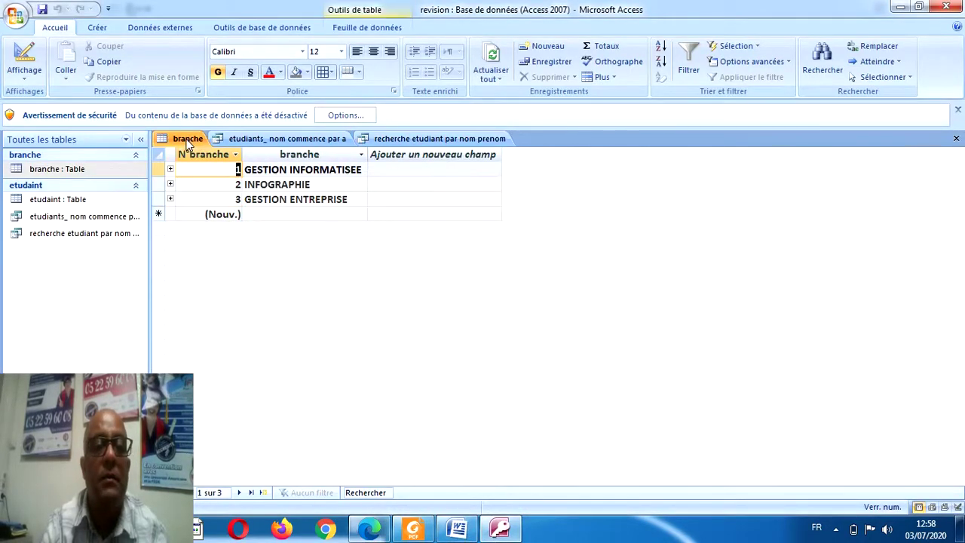
left_click(956, 138)
double_click(32, 202)
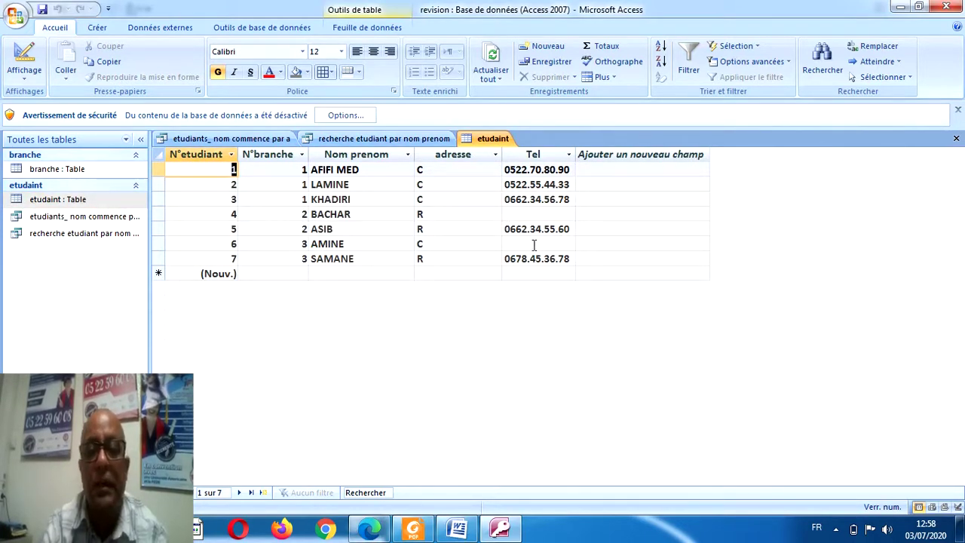
left_click(105, 30)
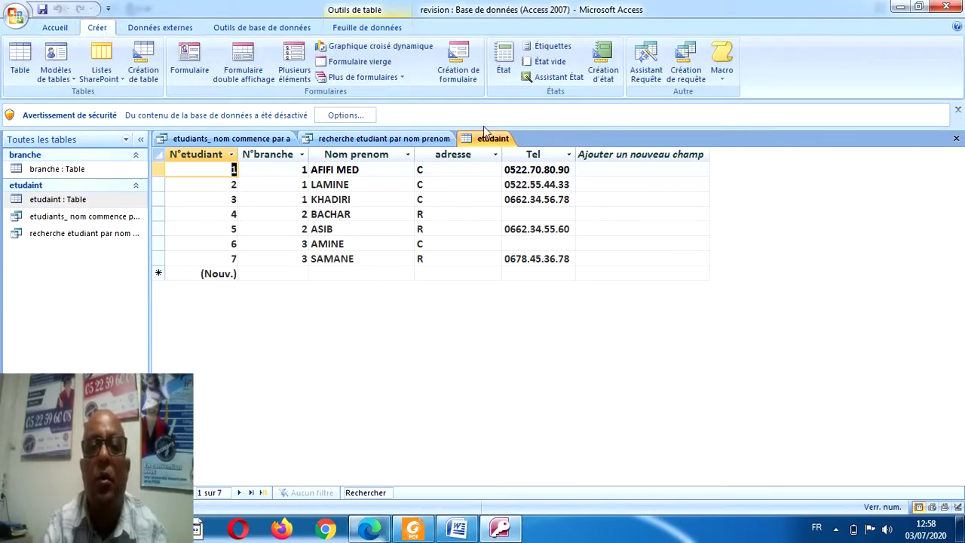
Start a new design-view query with the etudaint table added.
left_click(683, 75)
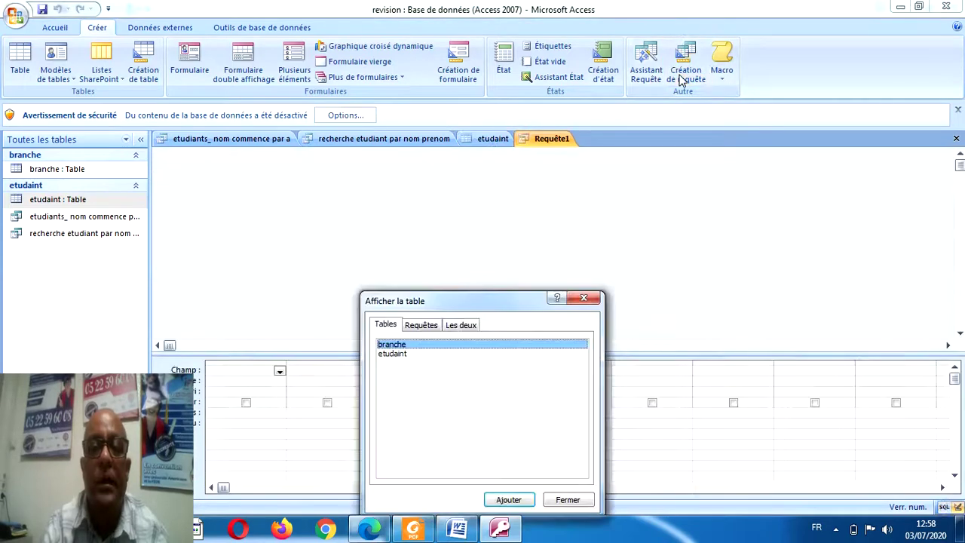
double_click(398, 359)
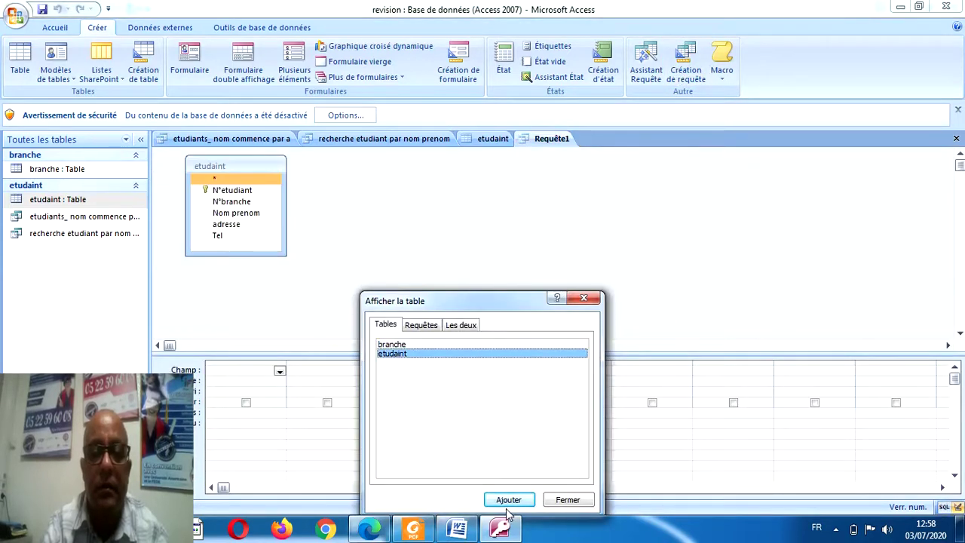
left_click(567, 500)
Add all etudaint fields plus a hidden Tel column with criterion Null, and run it.
double_click(228, 180)
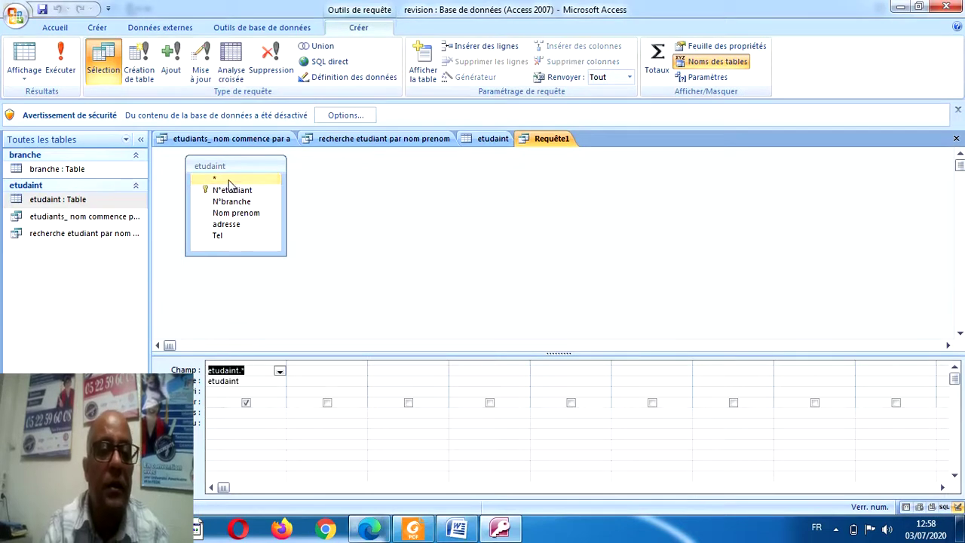
double_click(219, 236)
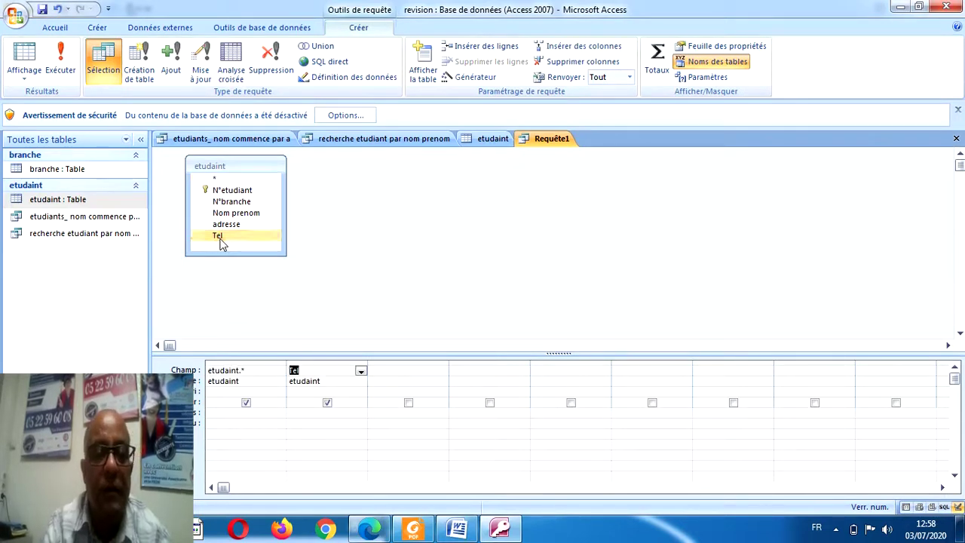
left_click(327, 403)
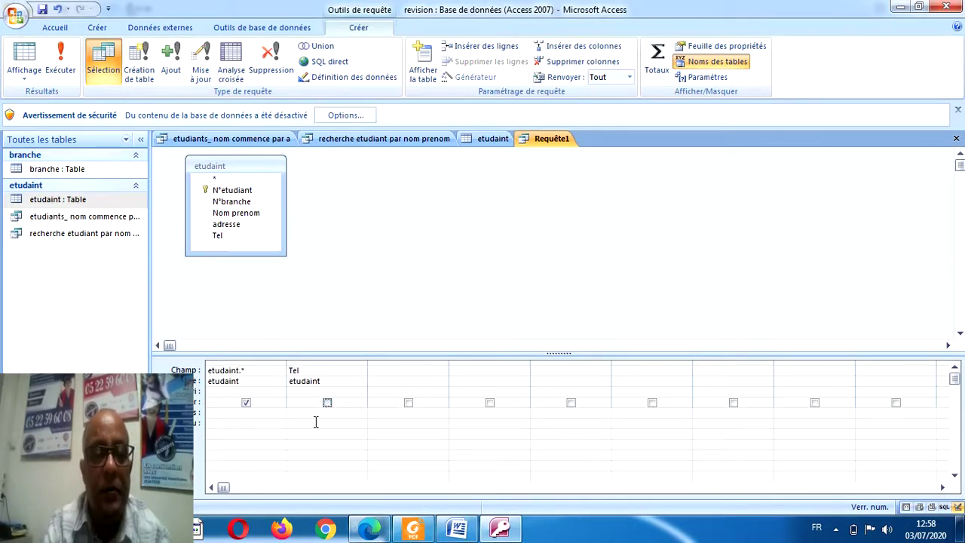
left_click(312, 412)
type("n")
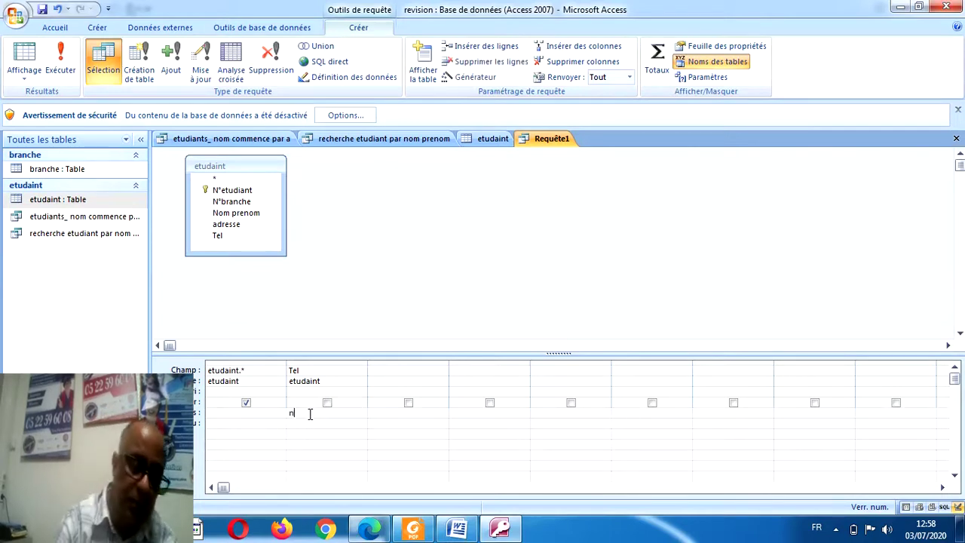
type("ull")
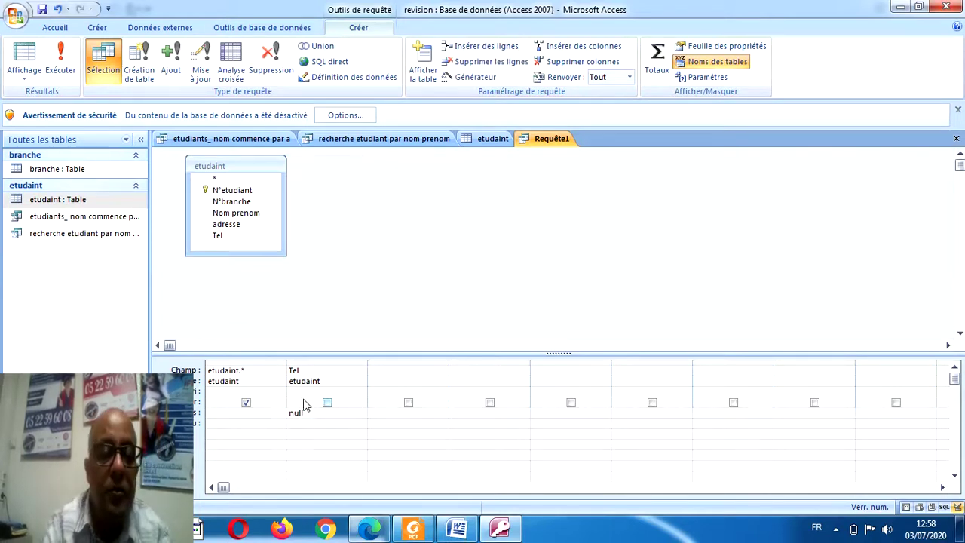
left_click(346, 382)
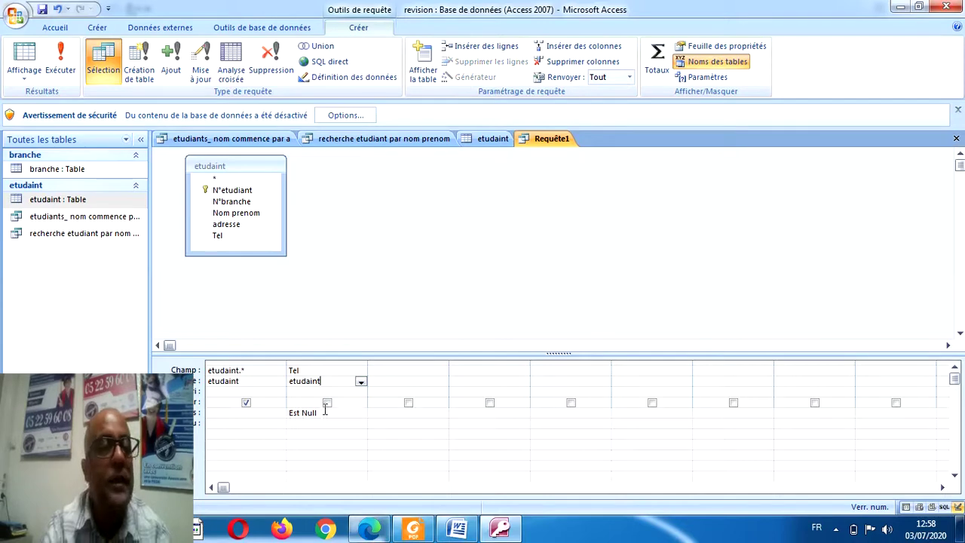
left_click(61, 66)
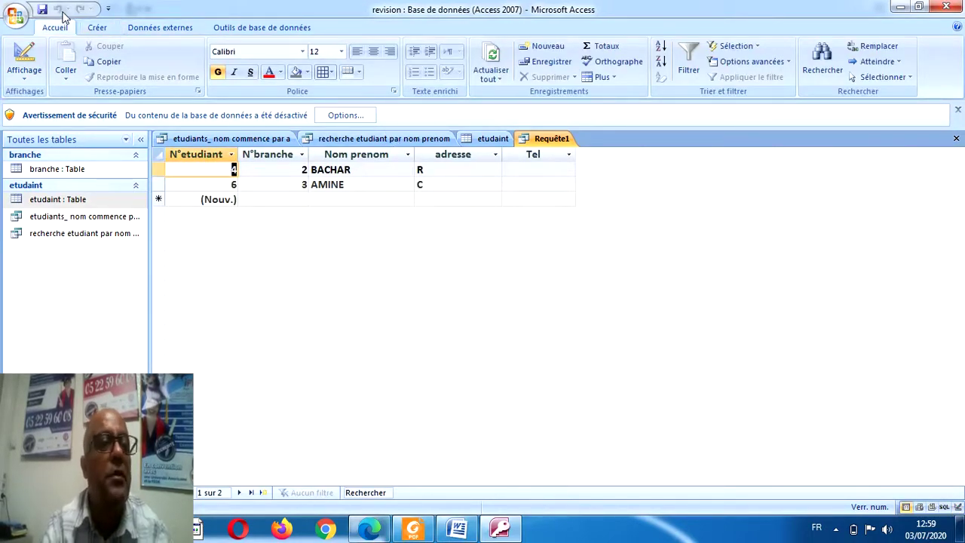
Save the empty-phone query as 'etudiants_tel vide'.
left_click(42, 9)
type("etudiants_tel vide")
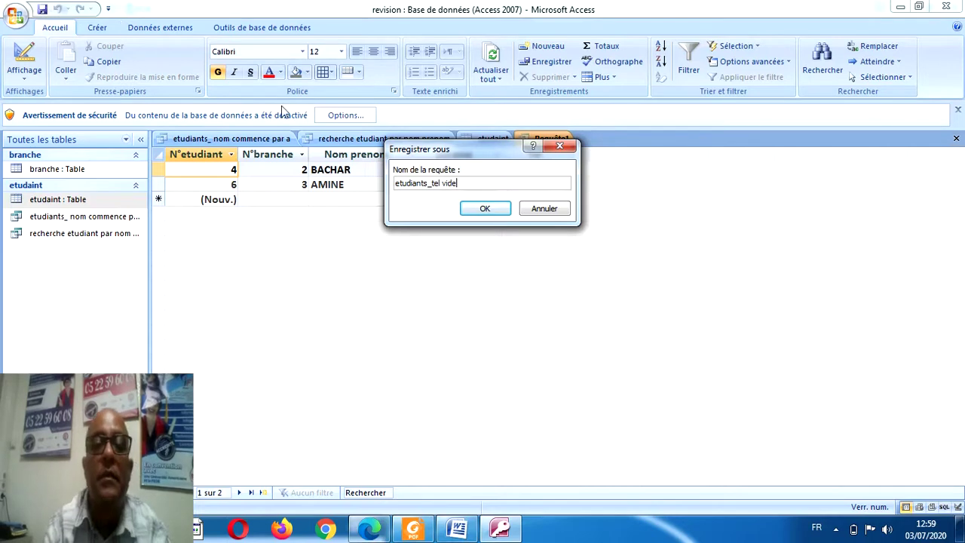
left_click(475, 209)
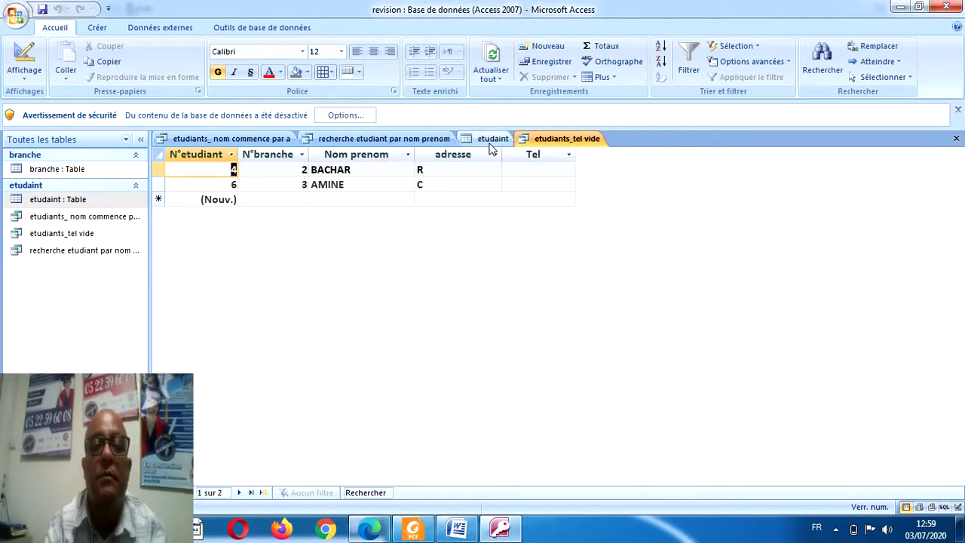
Close the etudaint table and return to the exercise PDF in Foxit Reader.
left_click(491, 138)
left_click(956, 139)
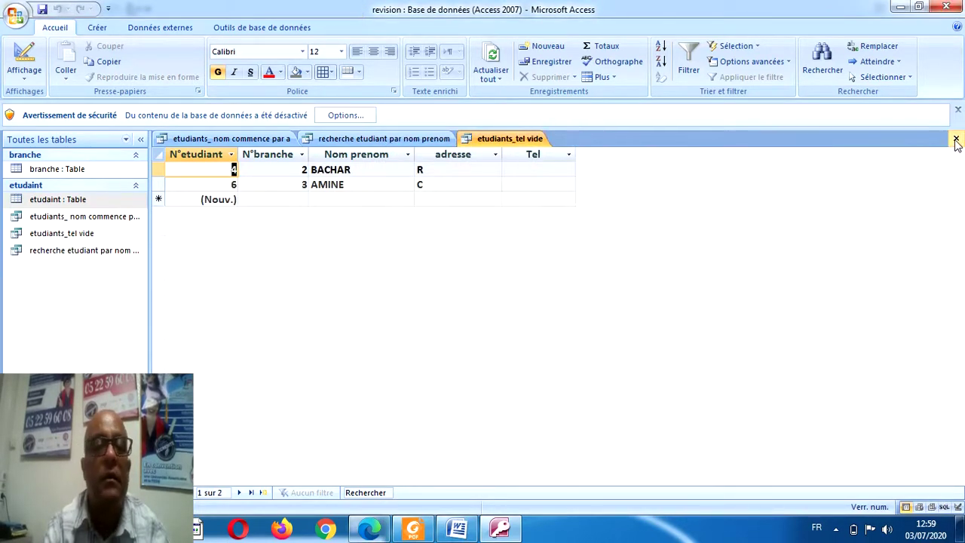
left_click(414, 529)
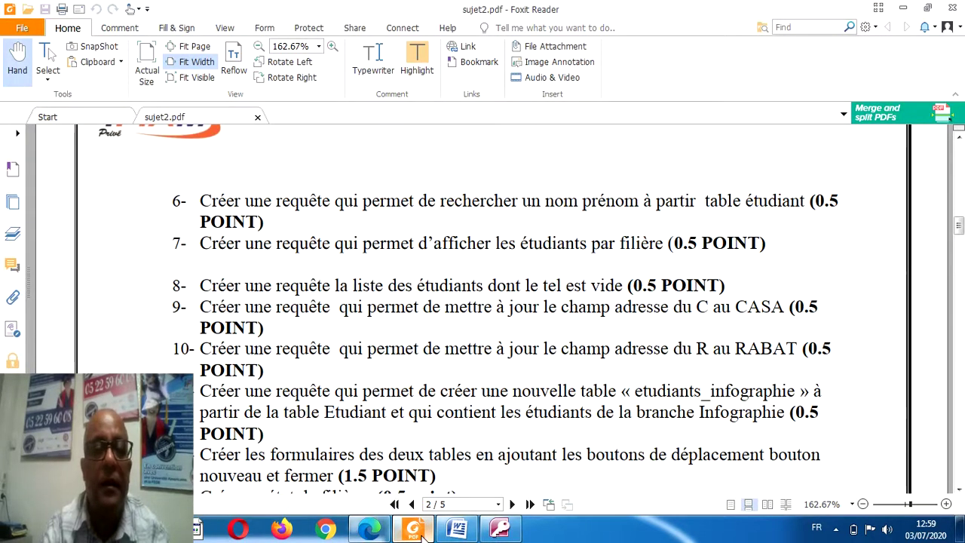
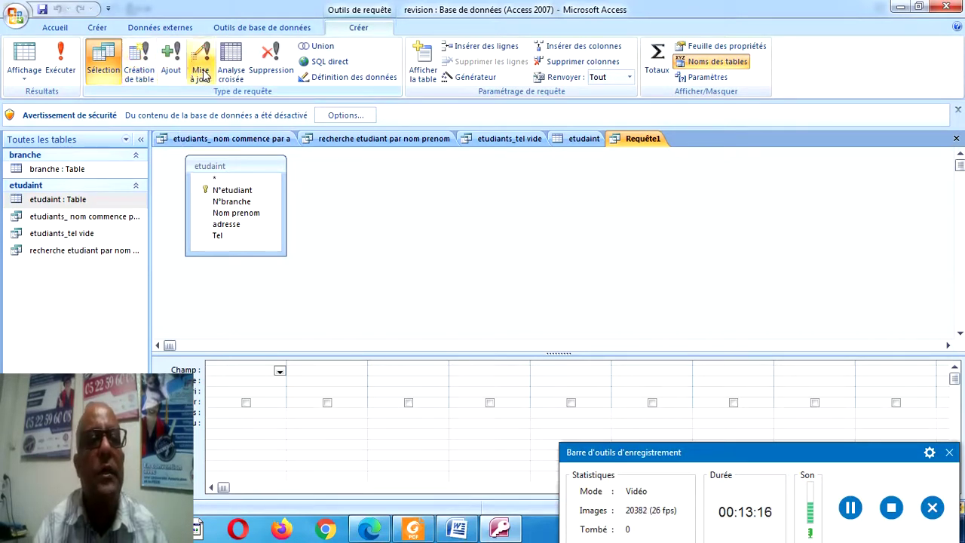
Turn the query into an update query setting adresse to 'Casa' where it equals 'c'.
left_click(203, 68)
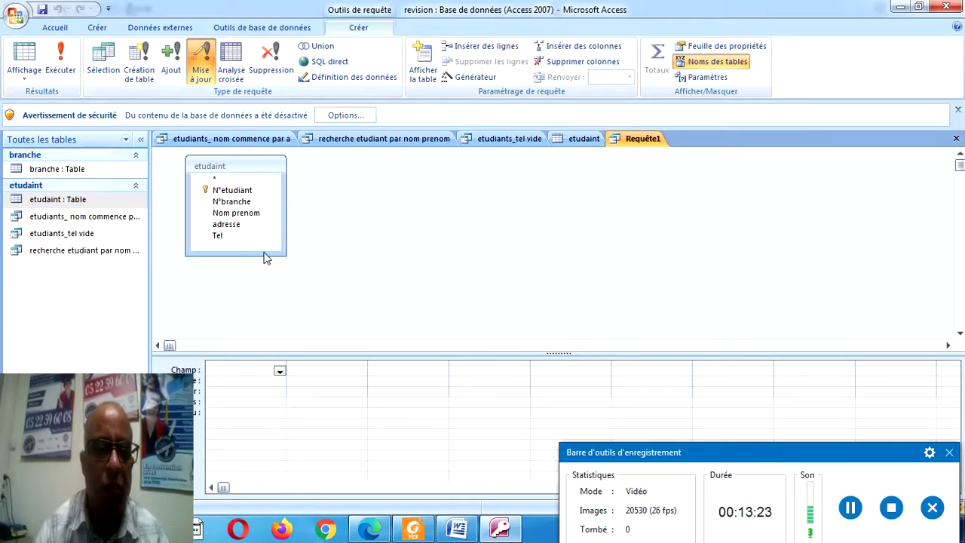
left_click(279, 372)
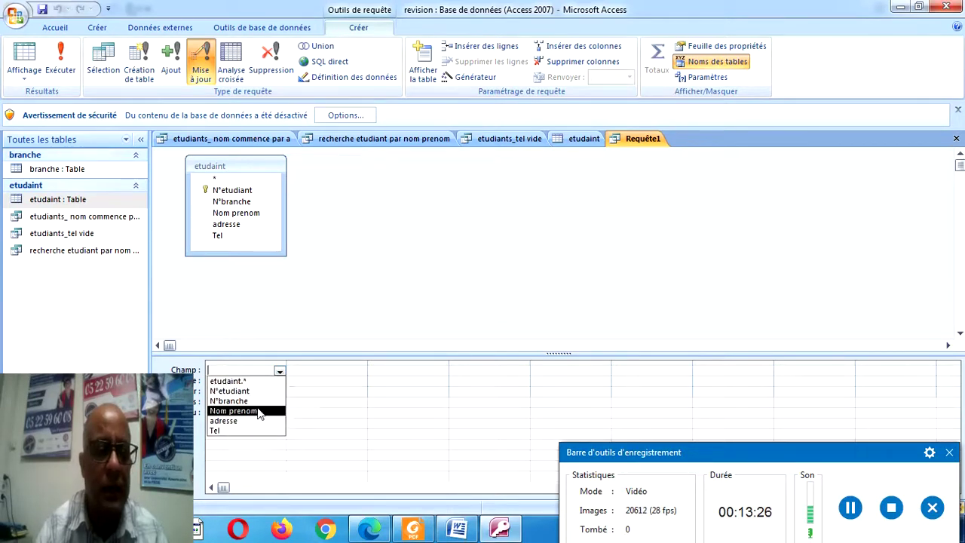
left_click(234, 225)
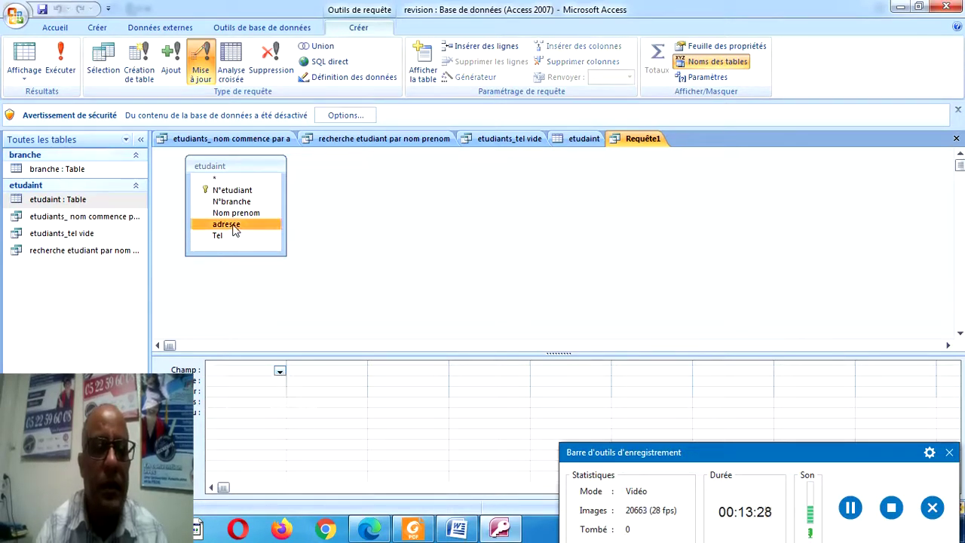
double_click(234, 225)
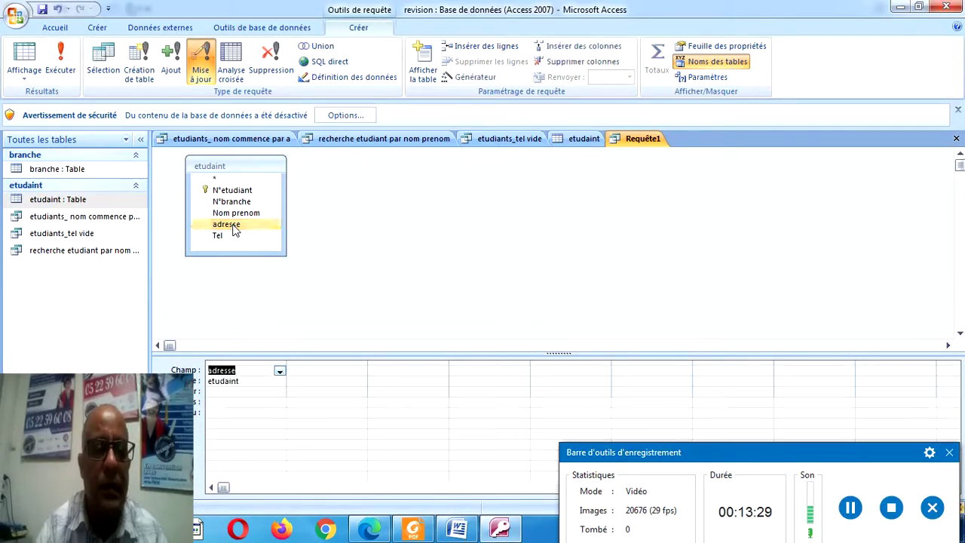
left_click(216, 393)
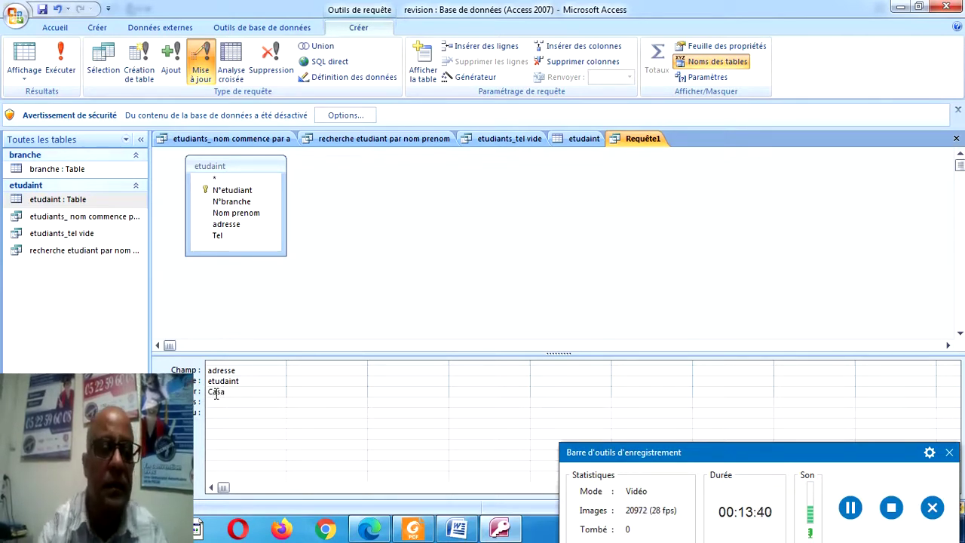
left_click(223, 403)
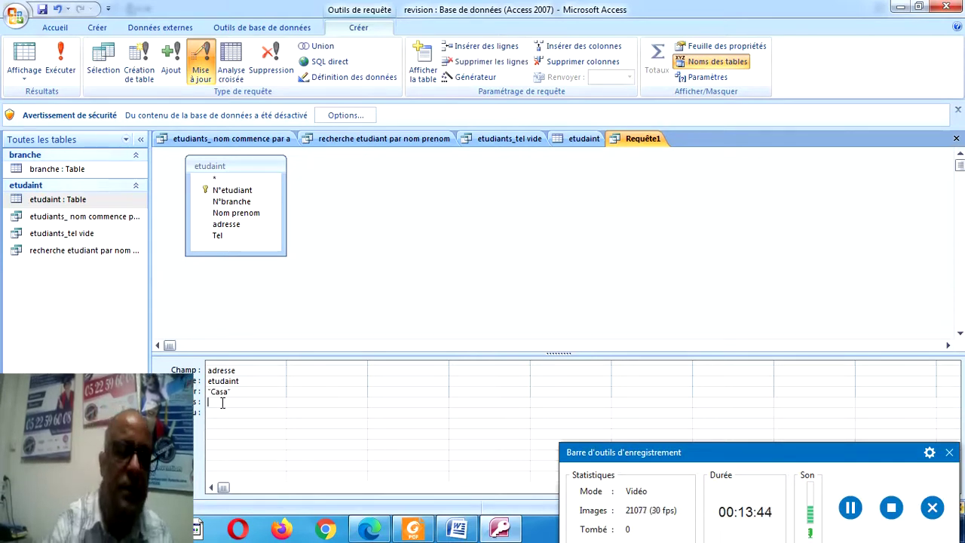
type("c")
left_click(245, 391)
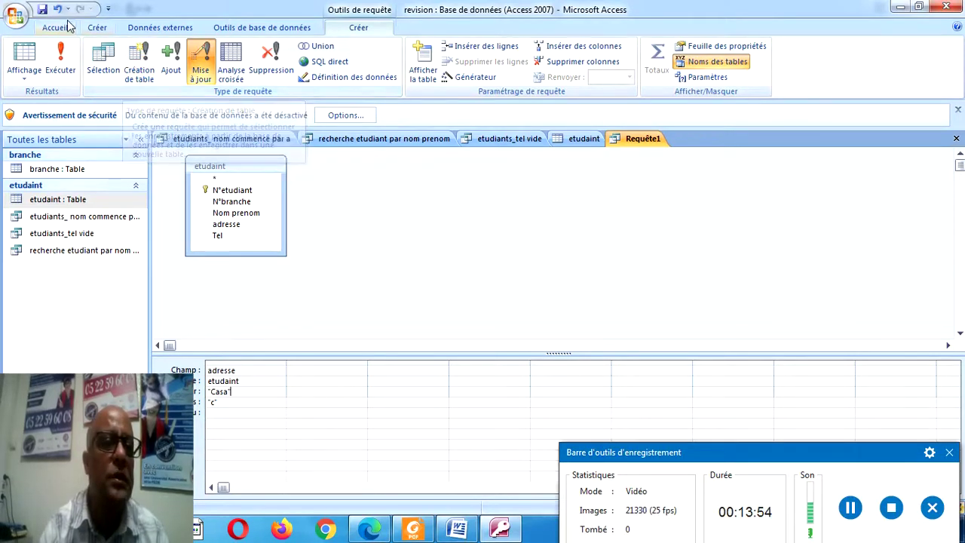
Save the update query as 'mise a jour c en casa'.
left_click(43, 9)
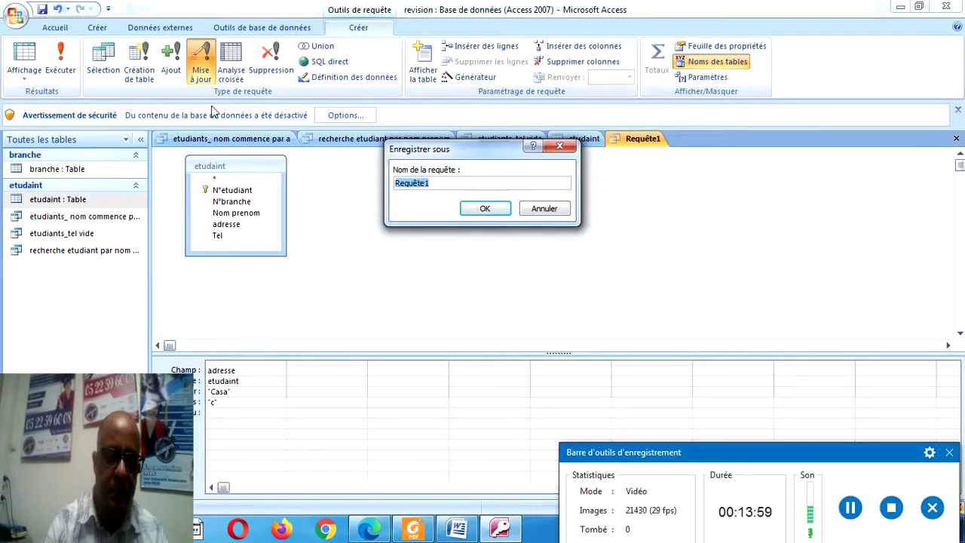
type("mise a ")
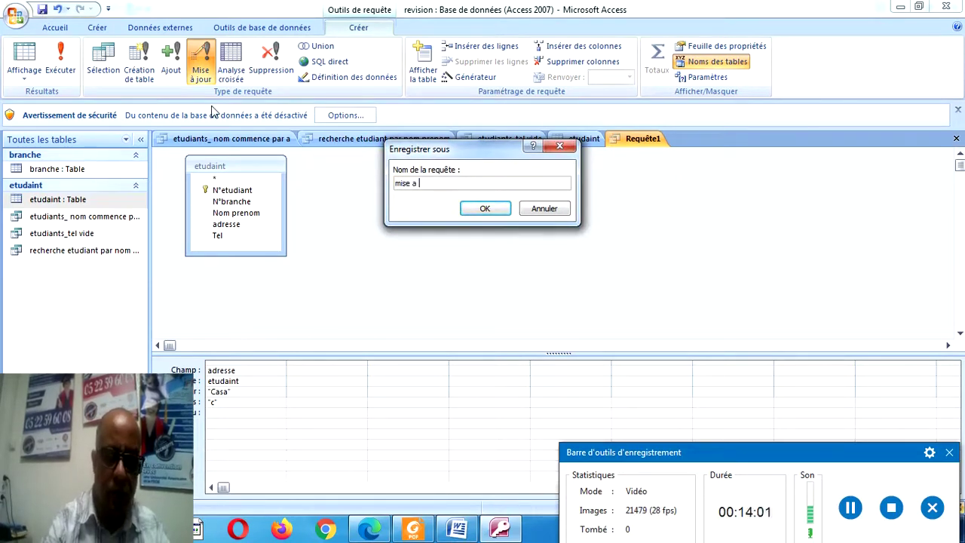
type("jour")
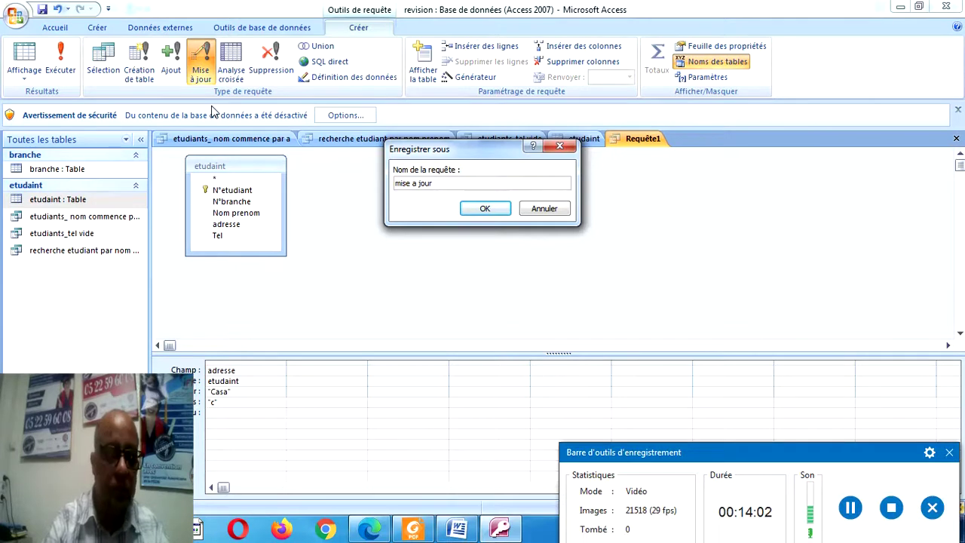
type(" c en cas")
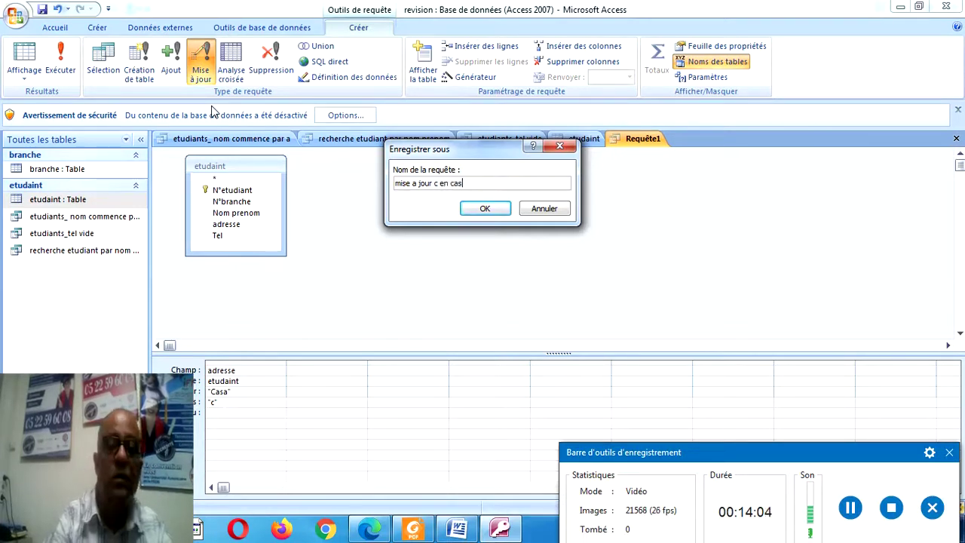
type("a")
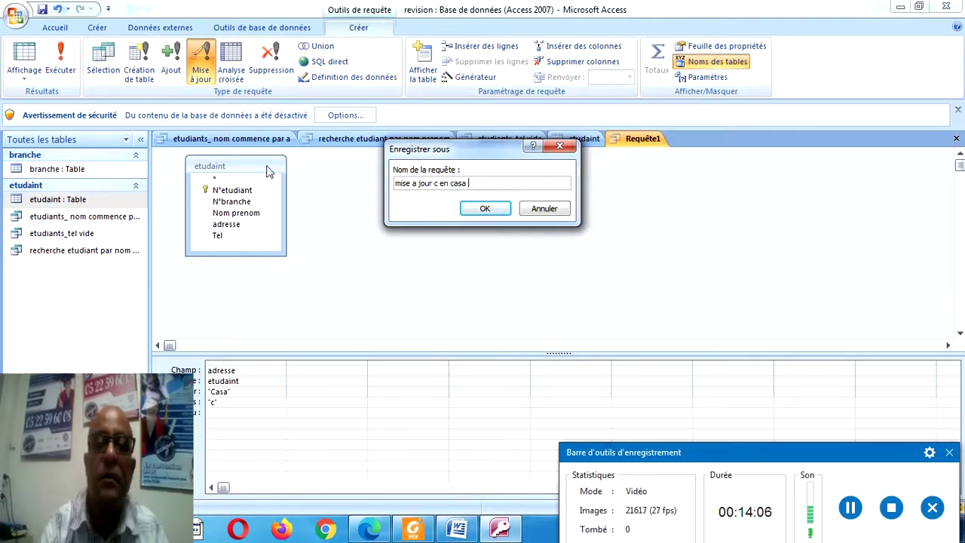
left_click(476, 212)
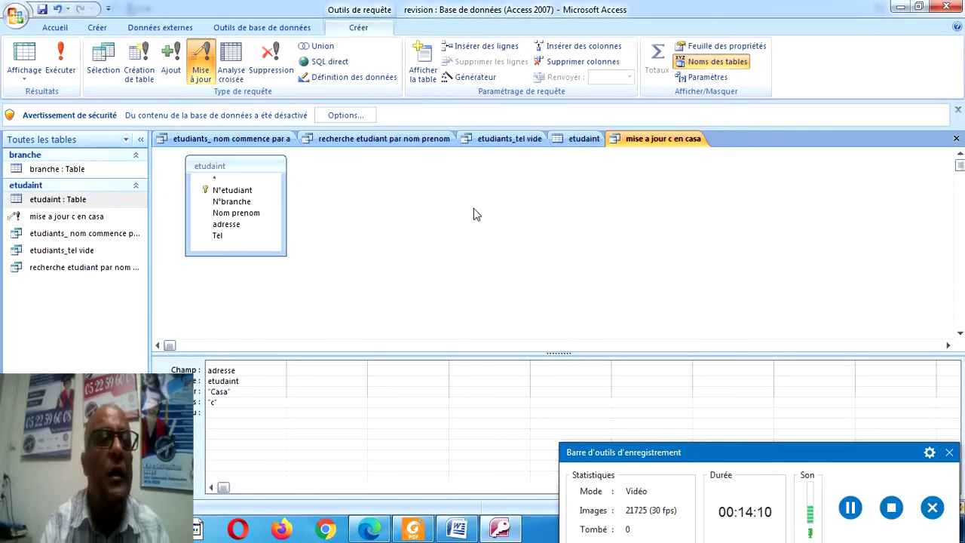
Enable the blocked database content, then launch the 'mise a jour c en casa' query.
left_click(65, 58)
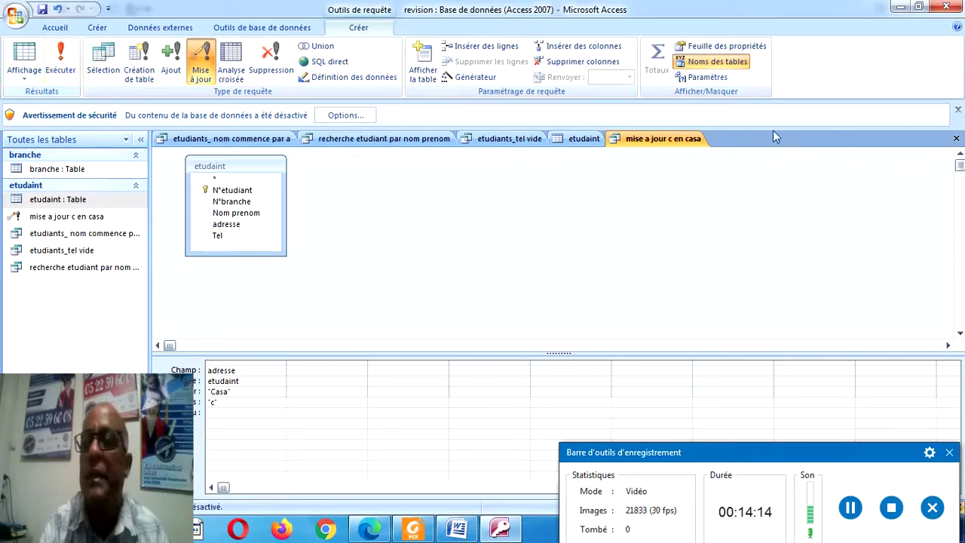
left_click(25, 55)
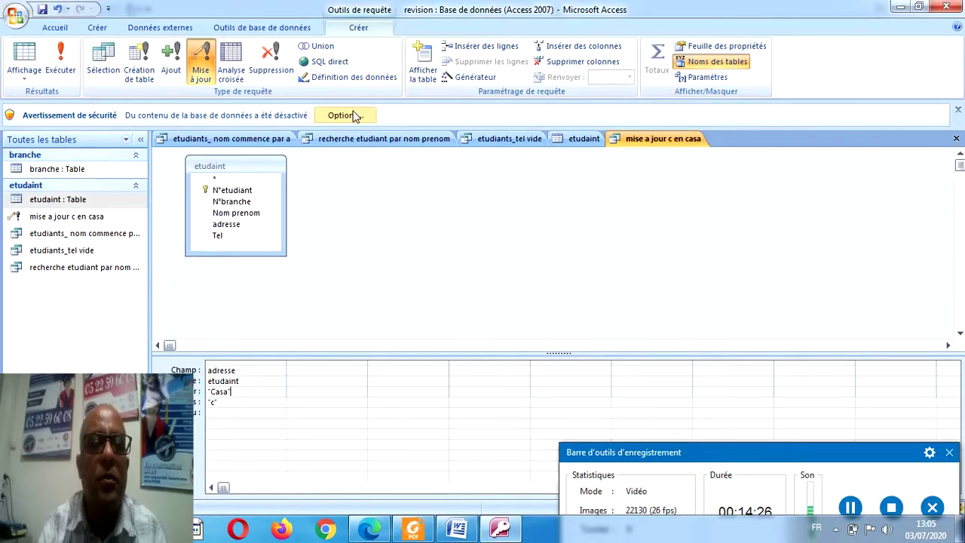
left_click(353, 116)
left_click(373, 303)
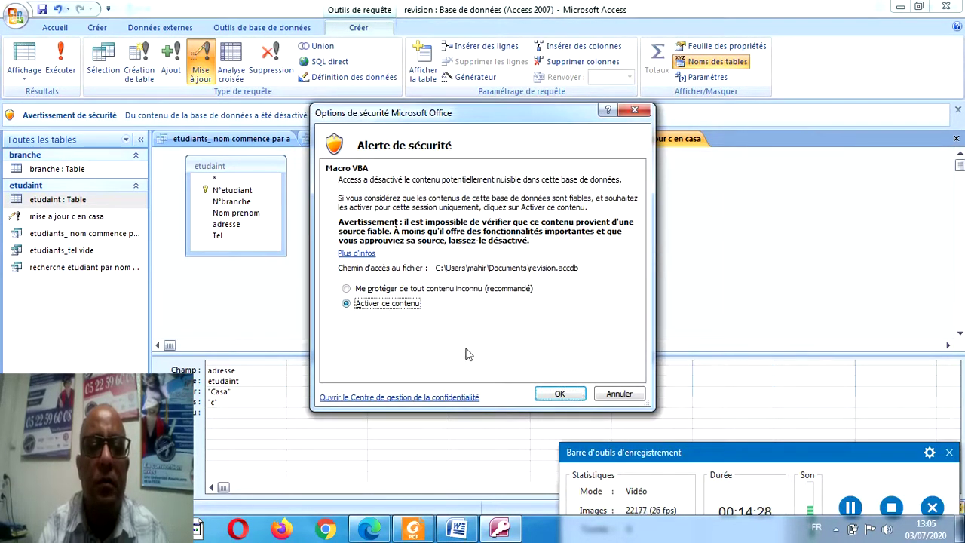
left_click(558, 395)
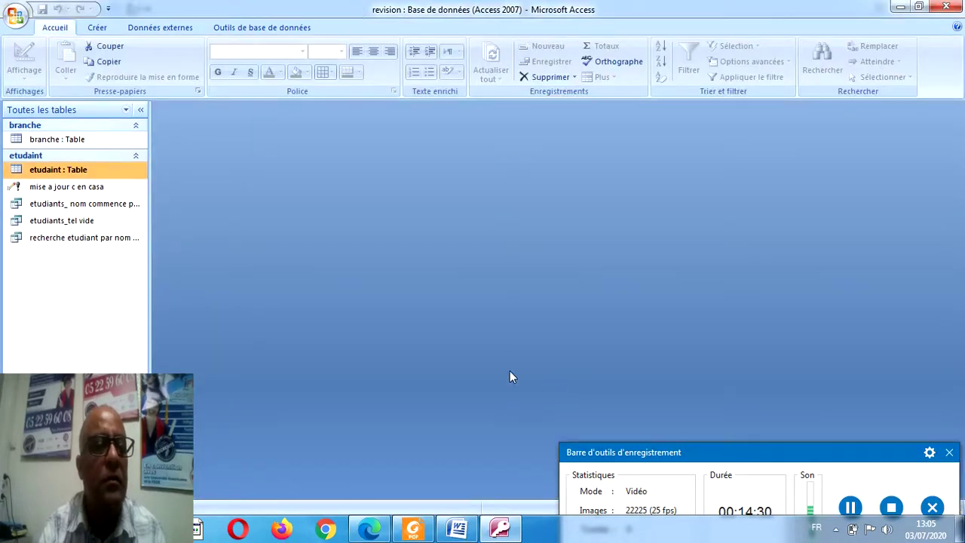
double_click(67, 191)
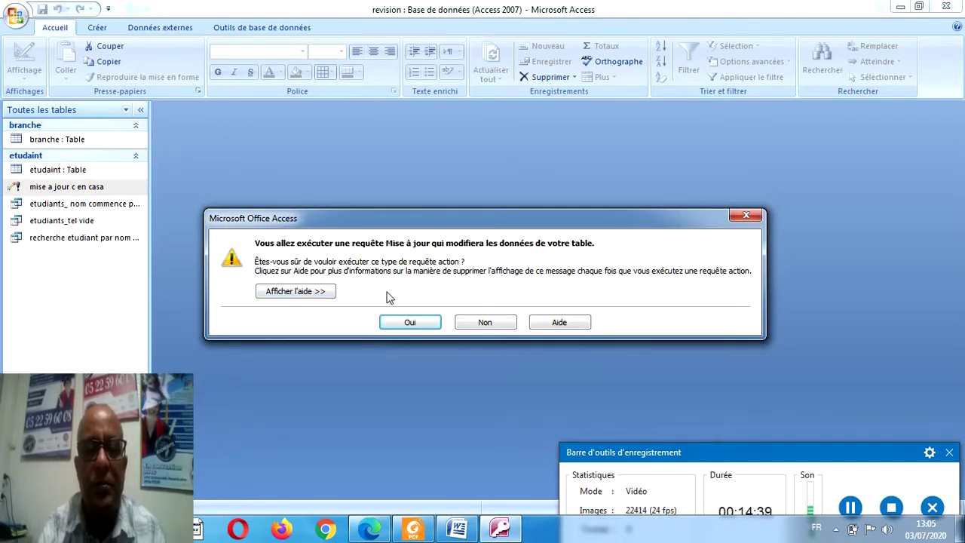
Confirm updating the 4 rows and open etudaint to check the addresses now read CASA.
left_click(400, 323)
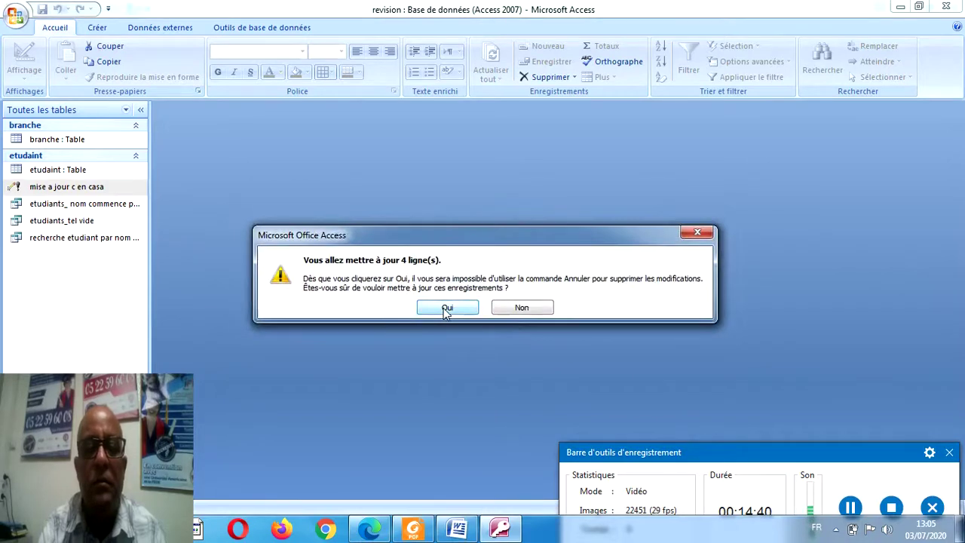
left_click(446, 309)
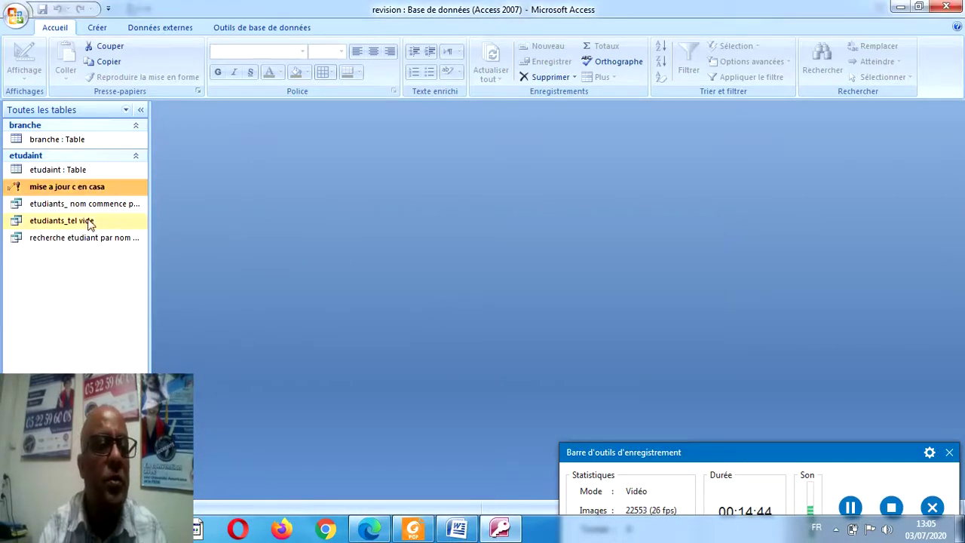
double_click(75, 174)
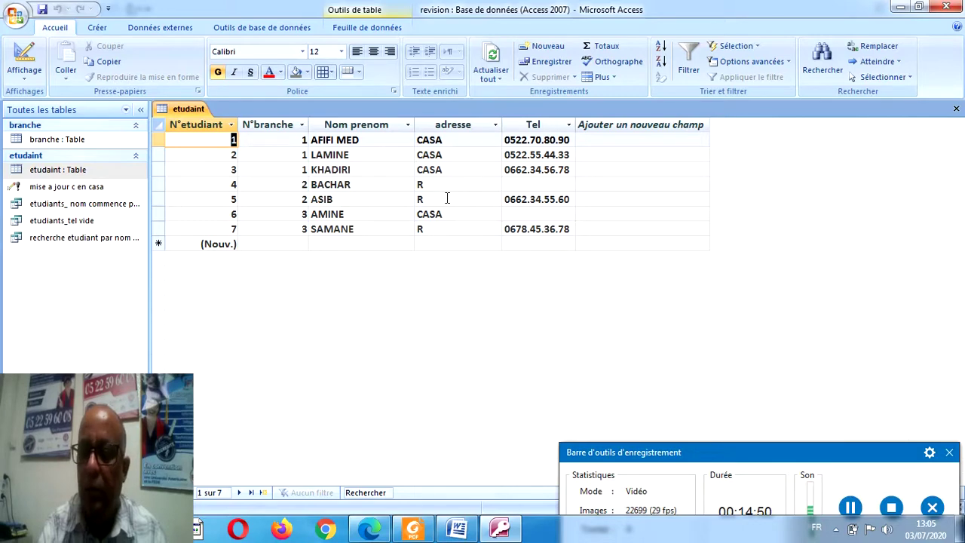
left_click(413, 528)
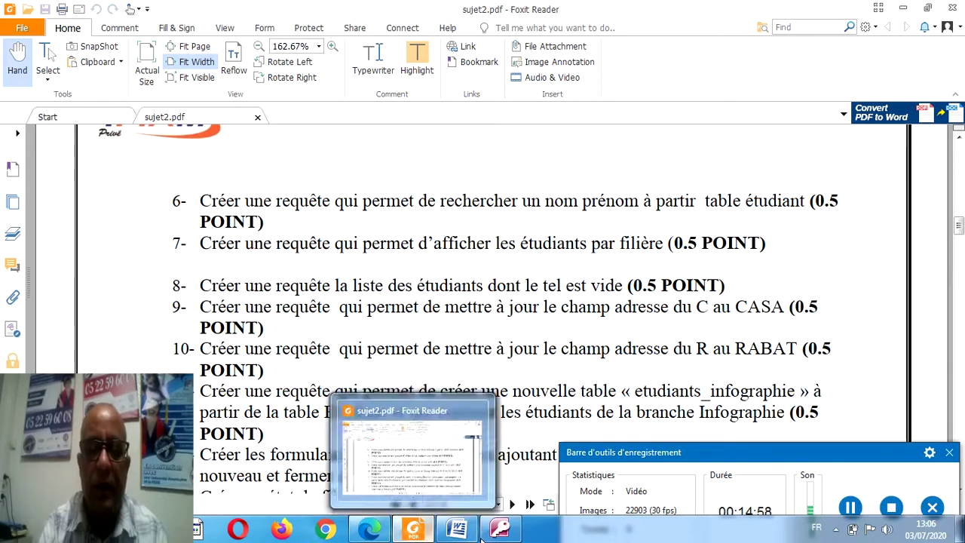
left_click(499, 530)
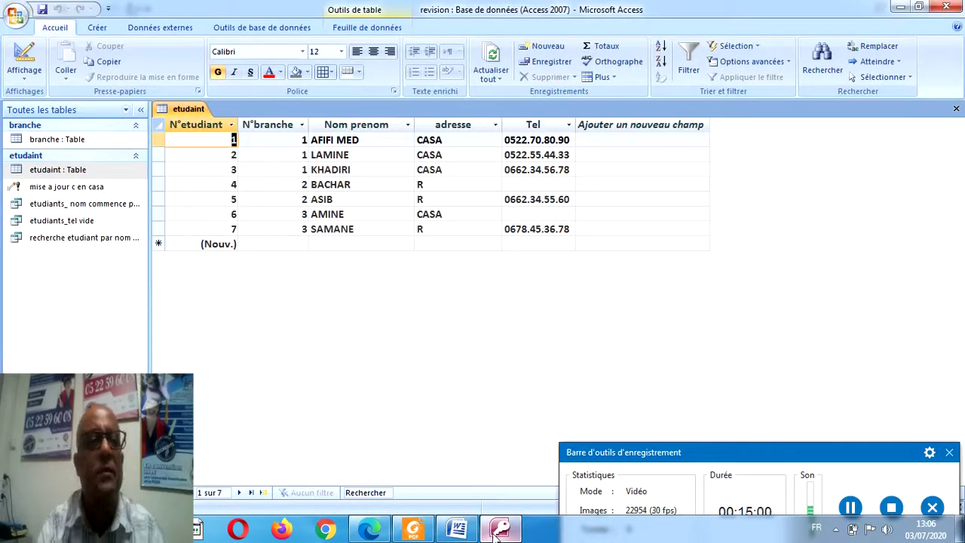
Build a new update query on etudaint setting adresse to 'rabat' where it equals 'r'.
left_click(102, 27)
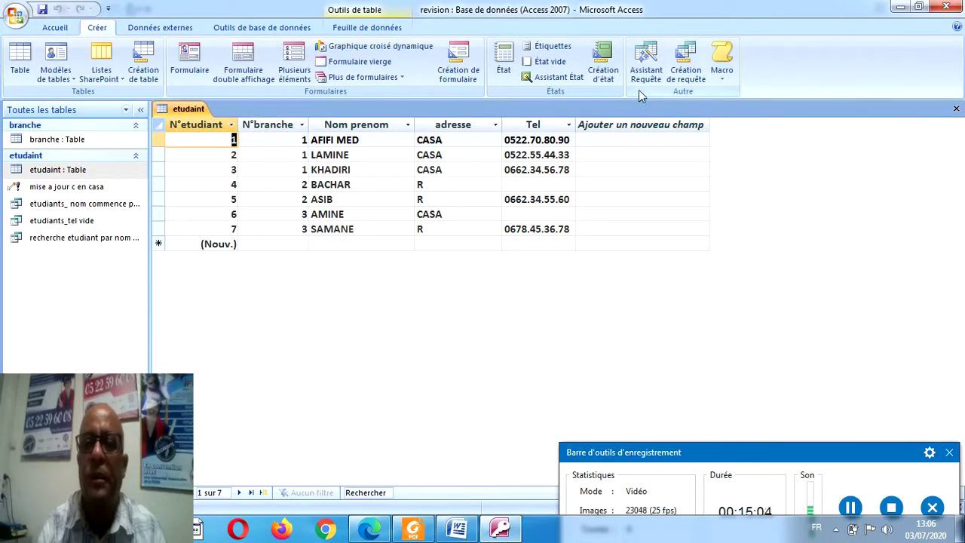
left_click(684, 75)
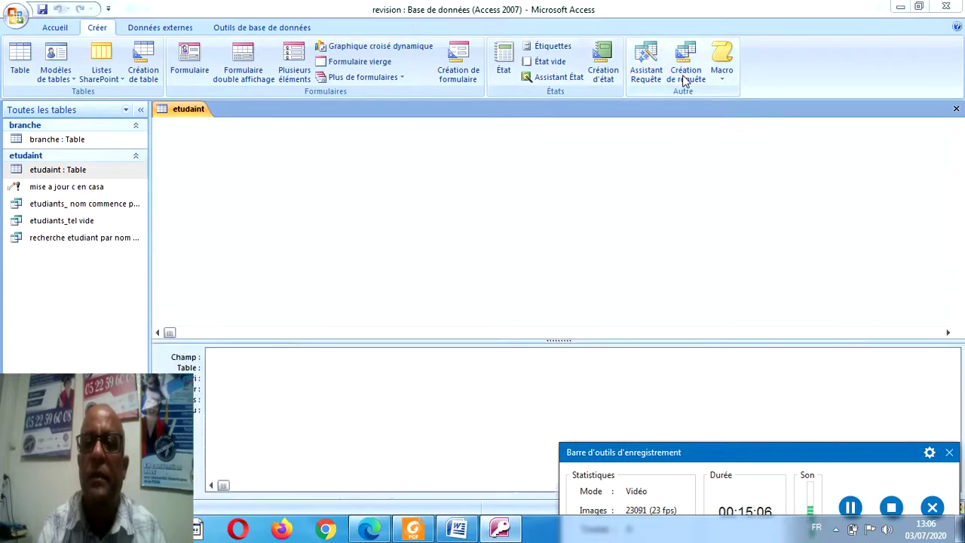
double_click(386, 354)
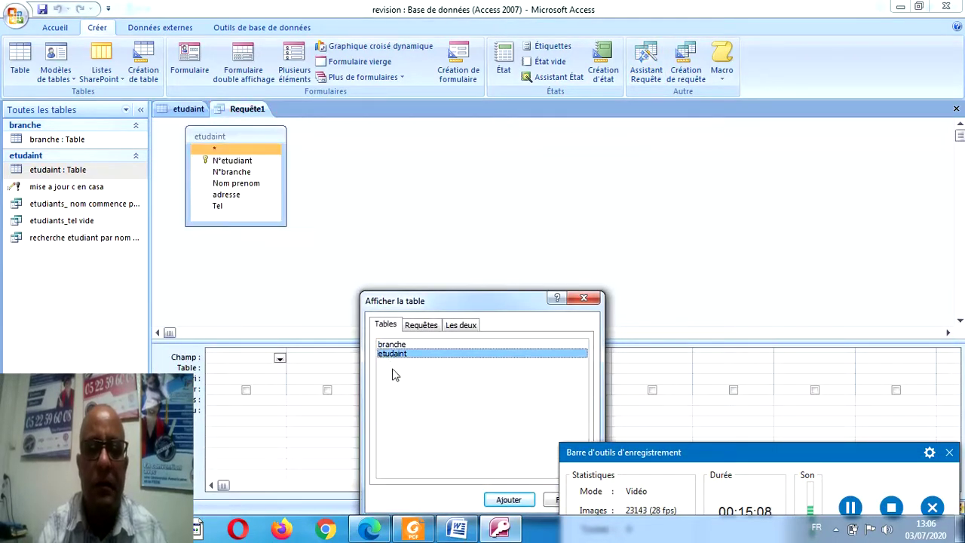
left_click(549, 500)
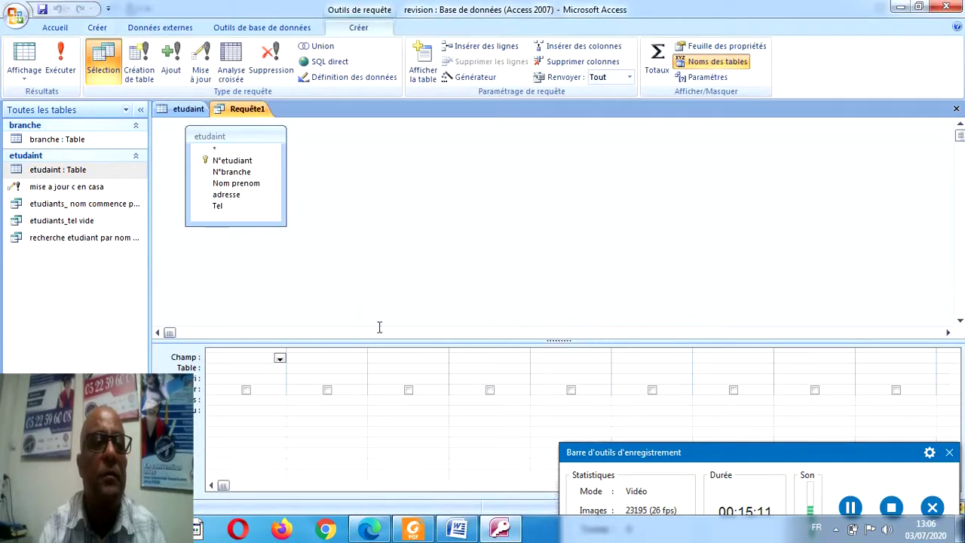
left_click(202, 72)
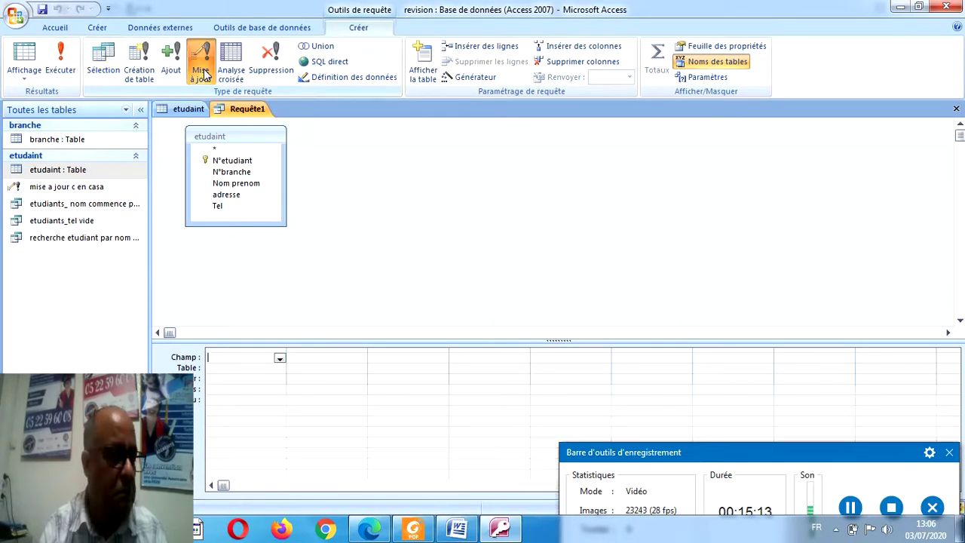
double_click(226, 195)
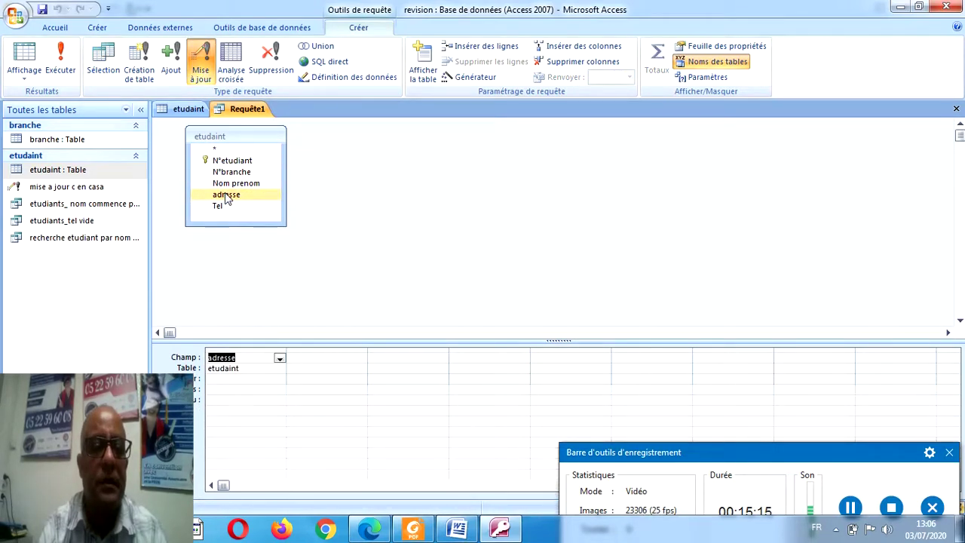
left_click(221, 378)
type("rab")
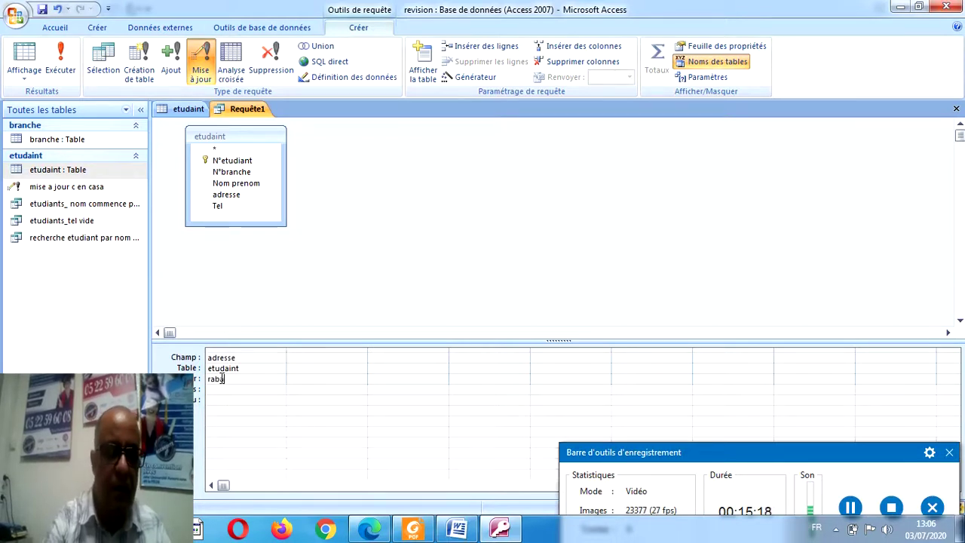
type("at")
left_click(224, 391)
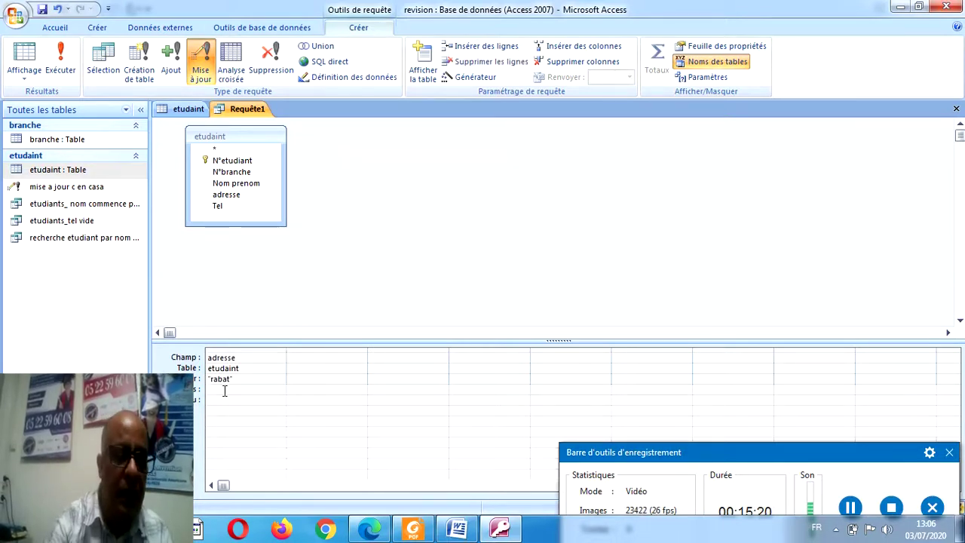
type("r")
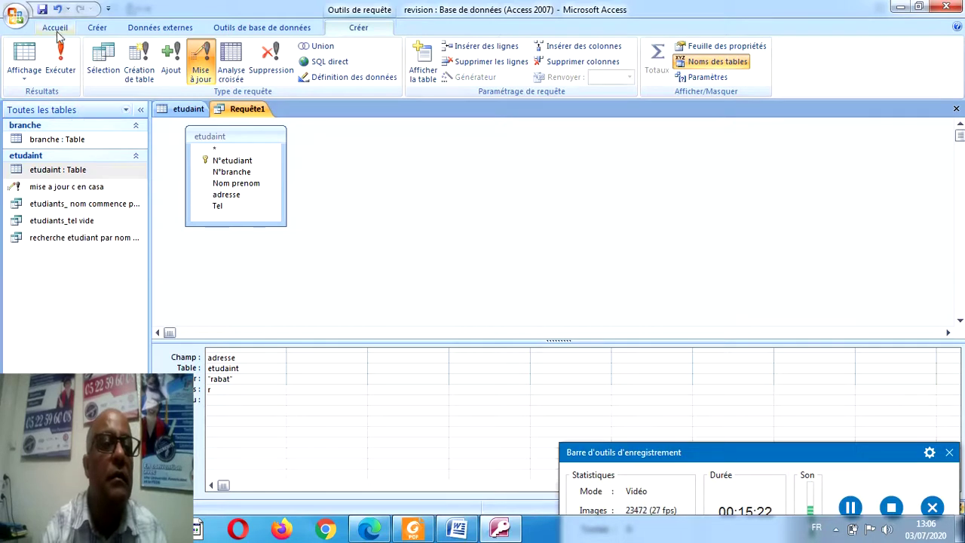
Save the query as 'r en rabat', run it on the 3 rows, and view the datasheet.
left_click(42, 10)
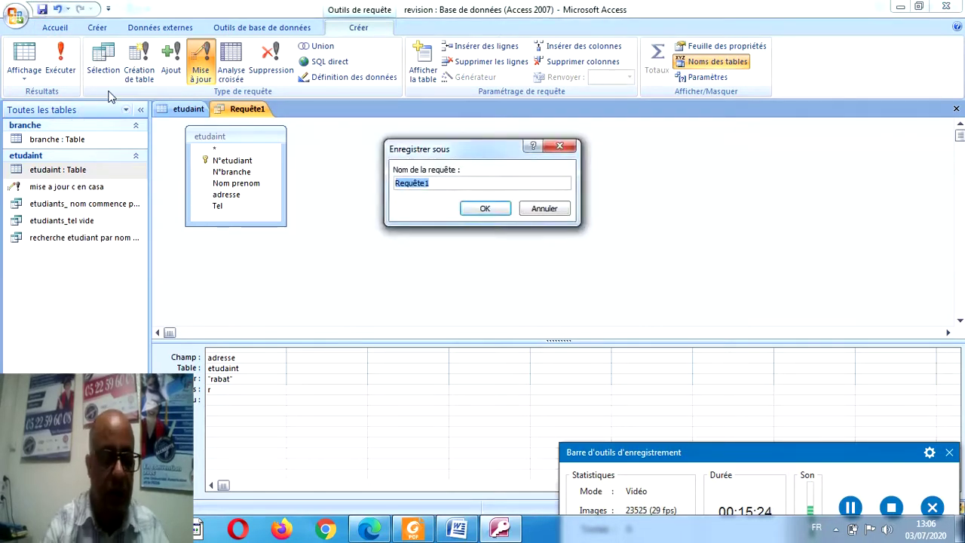
type("r en rabat")
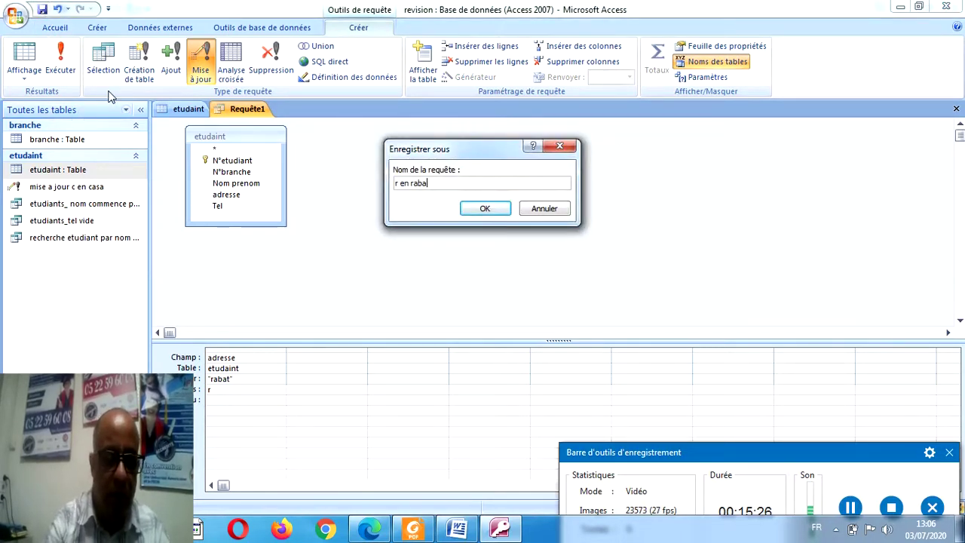
left_click(479, 209)
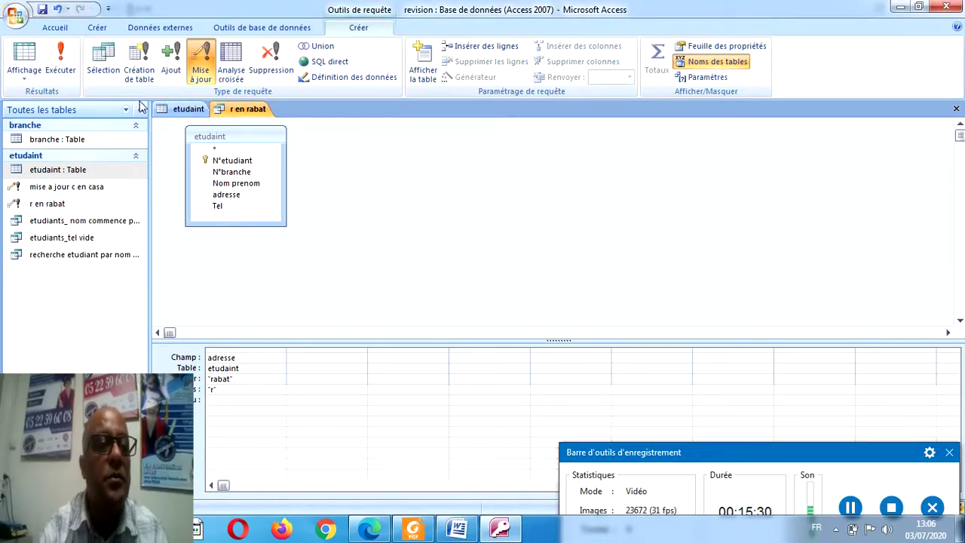
left_click(64, 56)
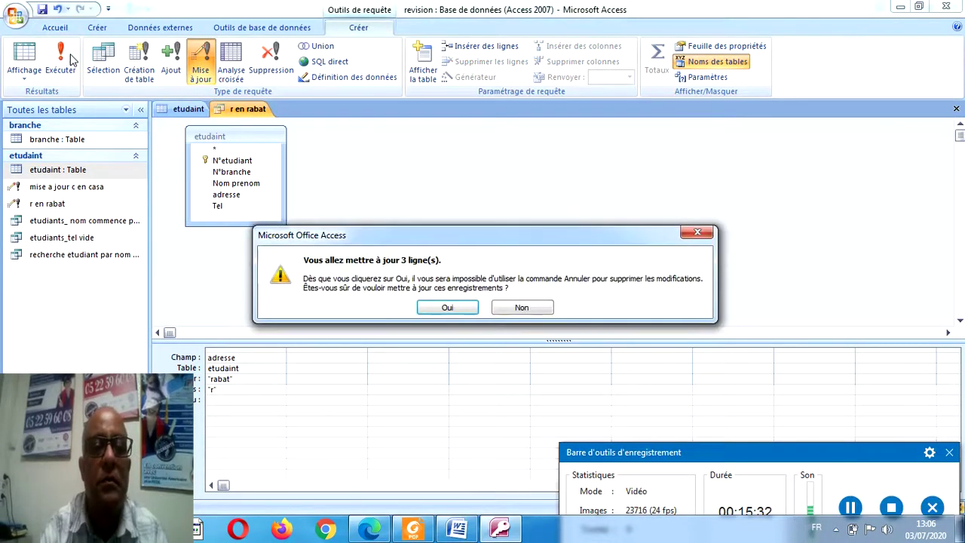
left_click(440, 307)
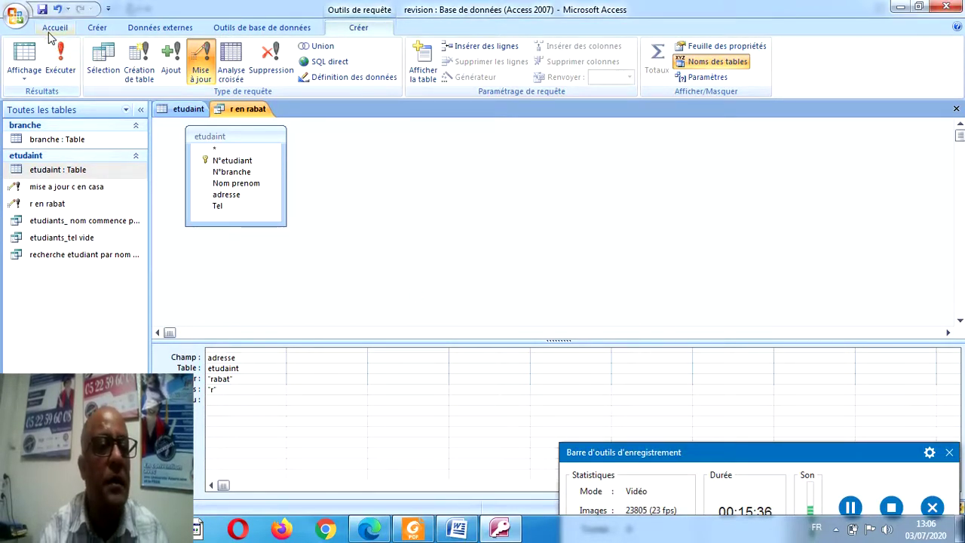
left_click(24, 53)
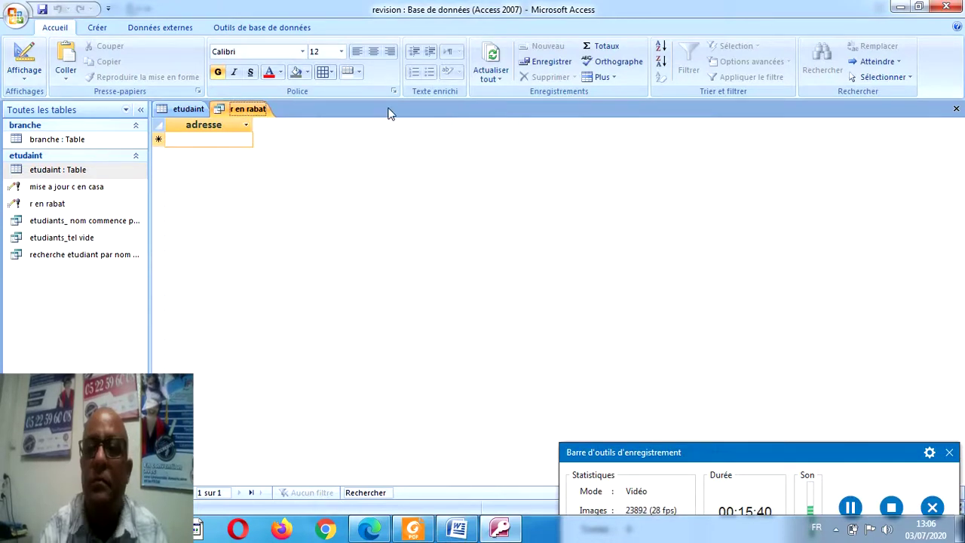
Close the 'r en rabat' query and switch to the sujet2 PDF in Foxit Reader.
left_click(956, 110)
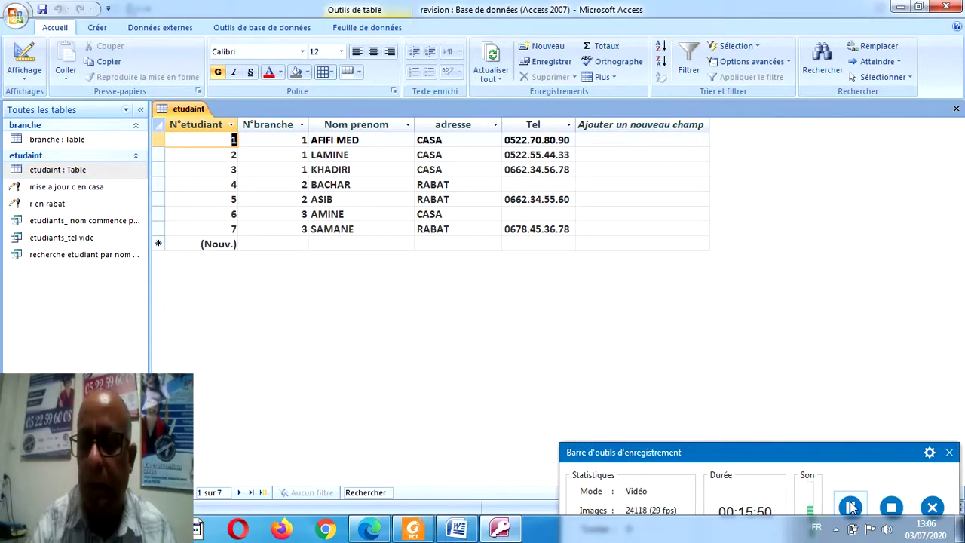
key("alt+Tab")
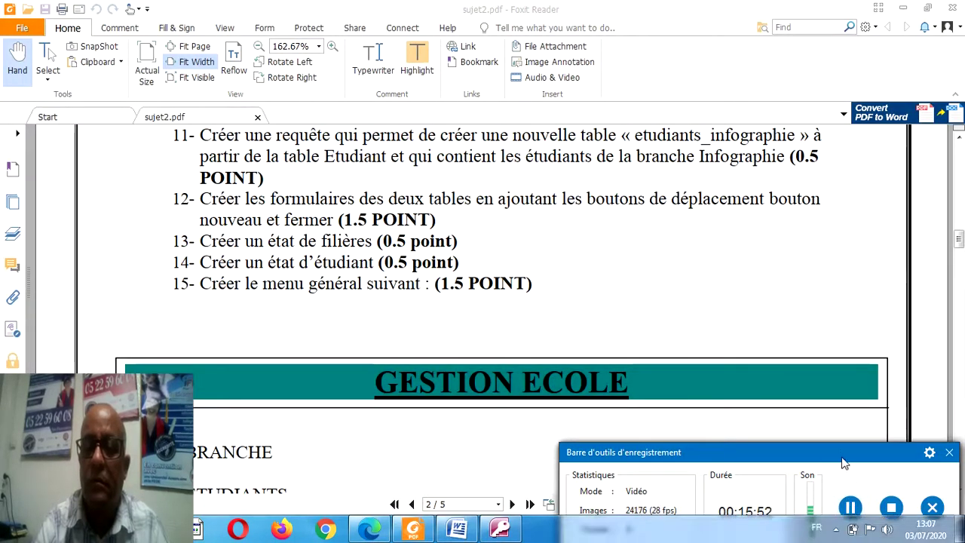
Read questions 11–15 of sujet2.pdf, including the GESTION ECOLE menu, then go back to Access.
left_click_drag(839, 451, 804, 491)
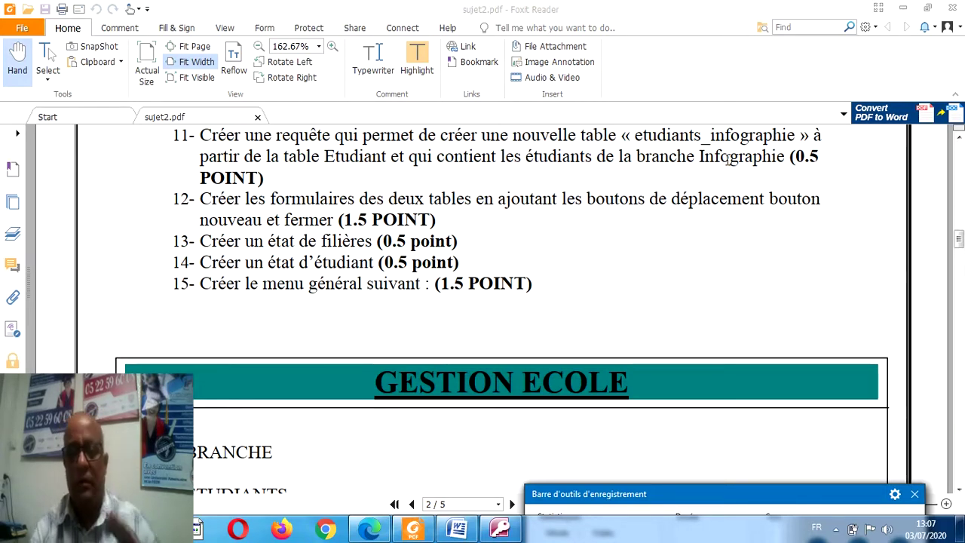
left_click(501, 527)
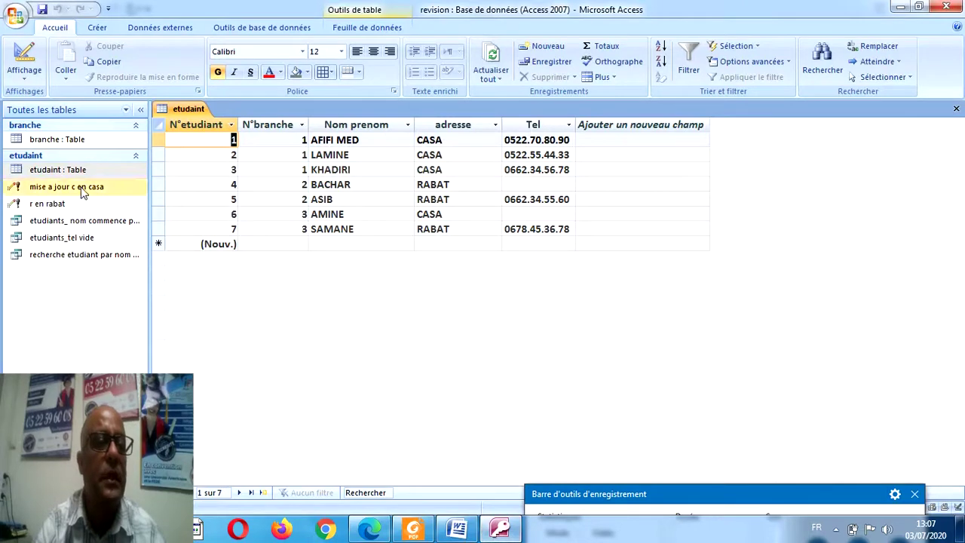
Open the branche table beside etudaint and select the two branch 2 (INFOGRAPHIE) student rows.
double_click(65, 171)
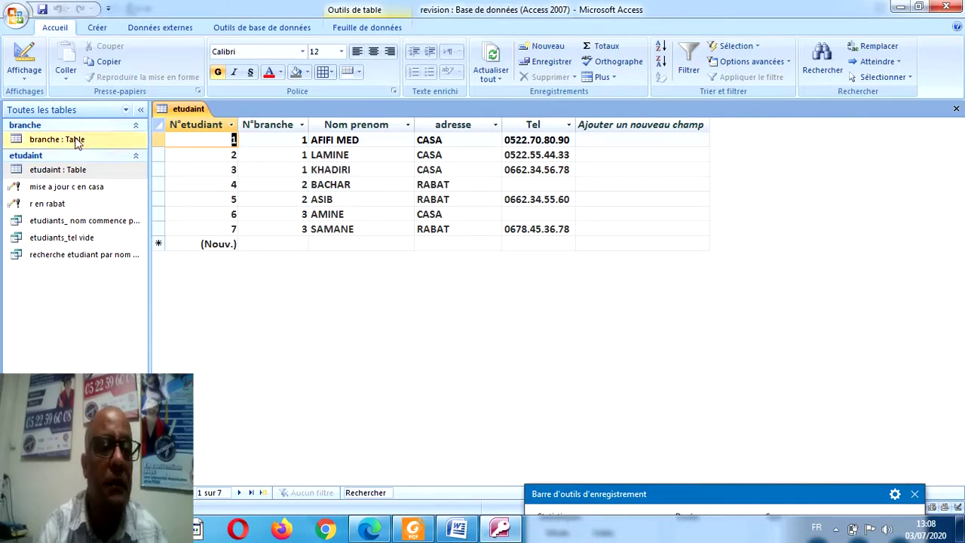
double_click(77, 140)
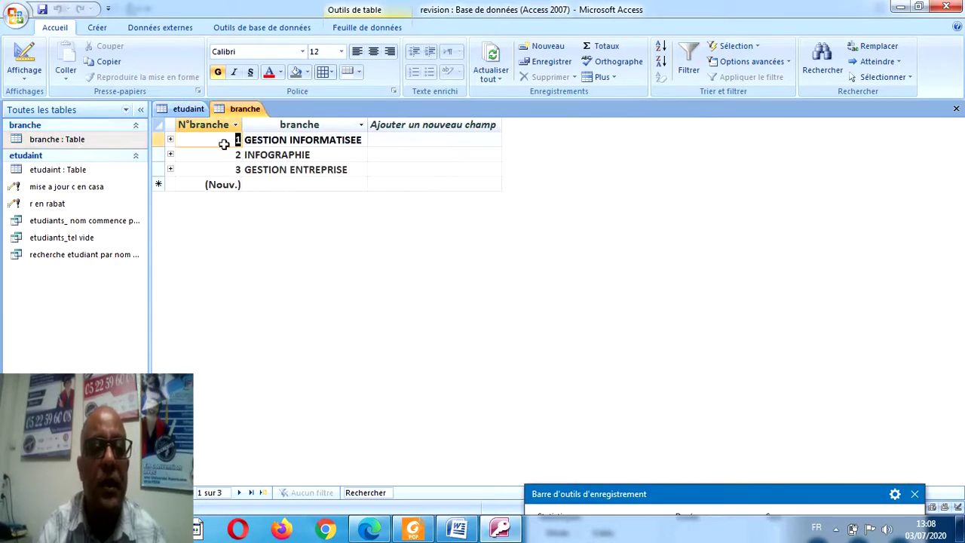
double_click(65, 172)
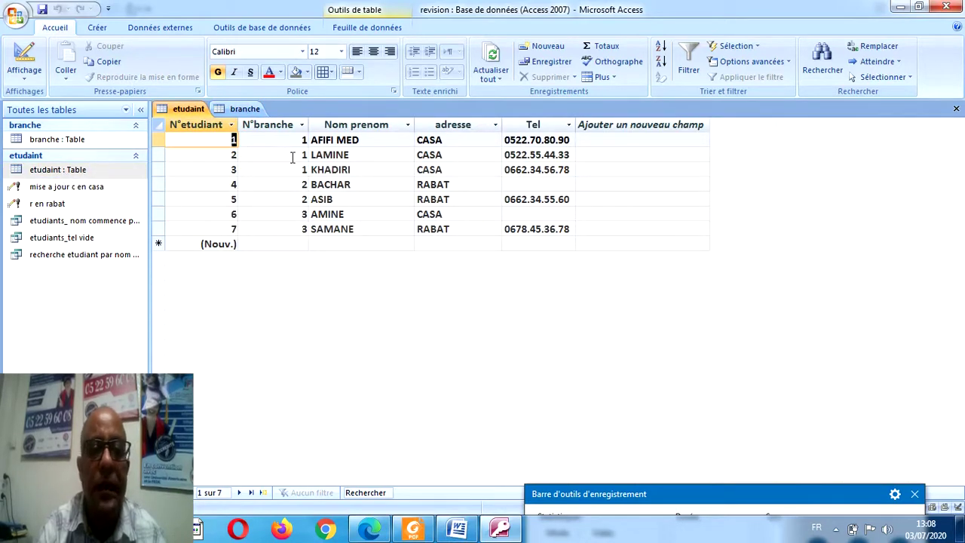
left_click_drag(163, 185, 162, 196)
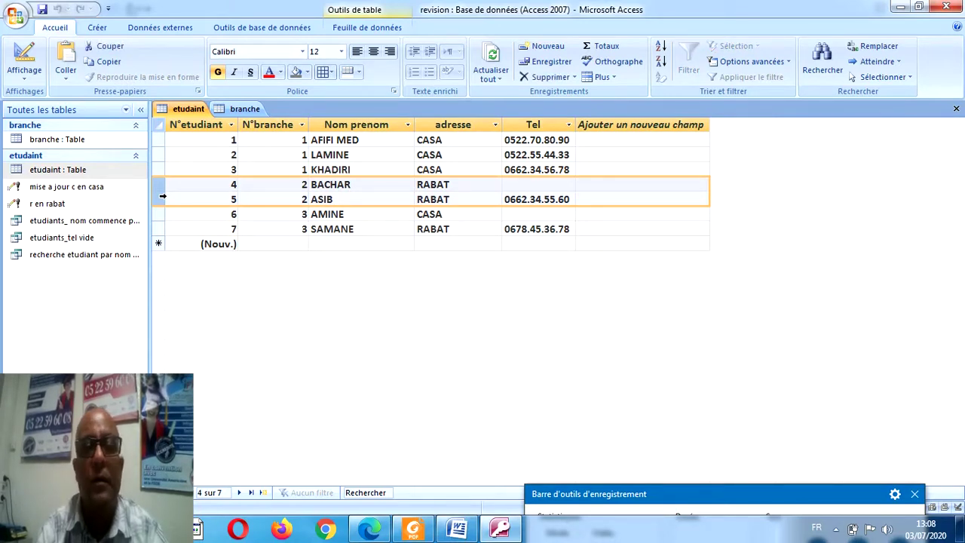
Start a new design-view query based on the etudaint table.
left_click(97, 30)
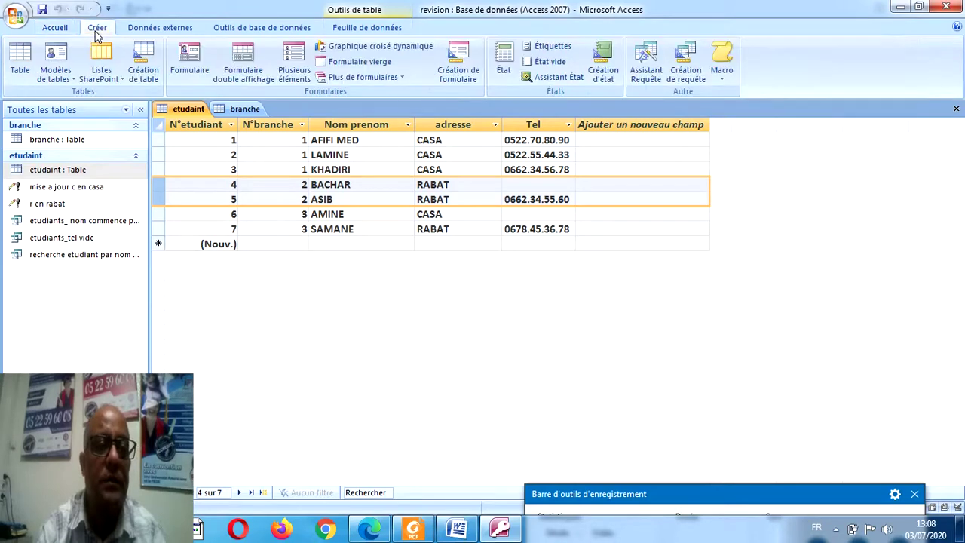
left_click(686, 76)
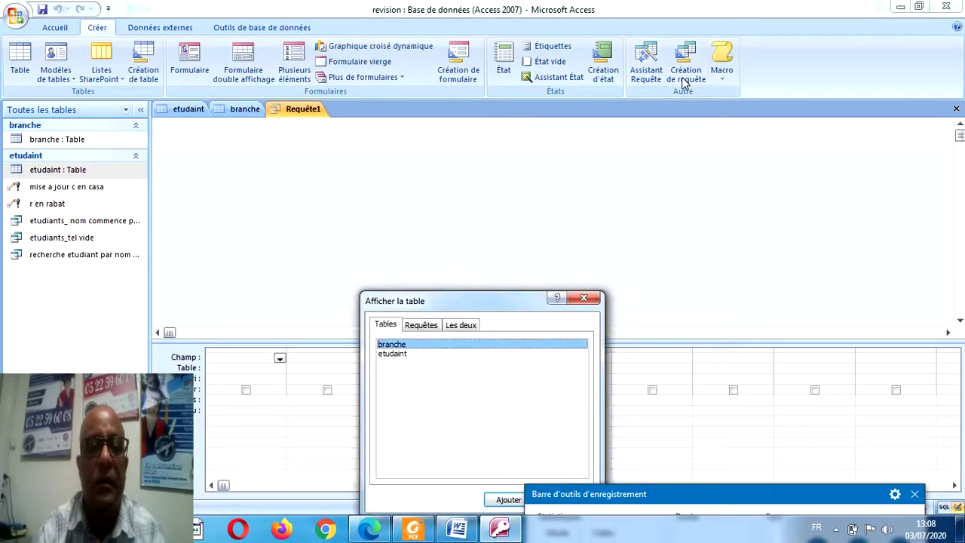
double_click(400, 359)
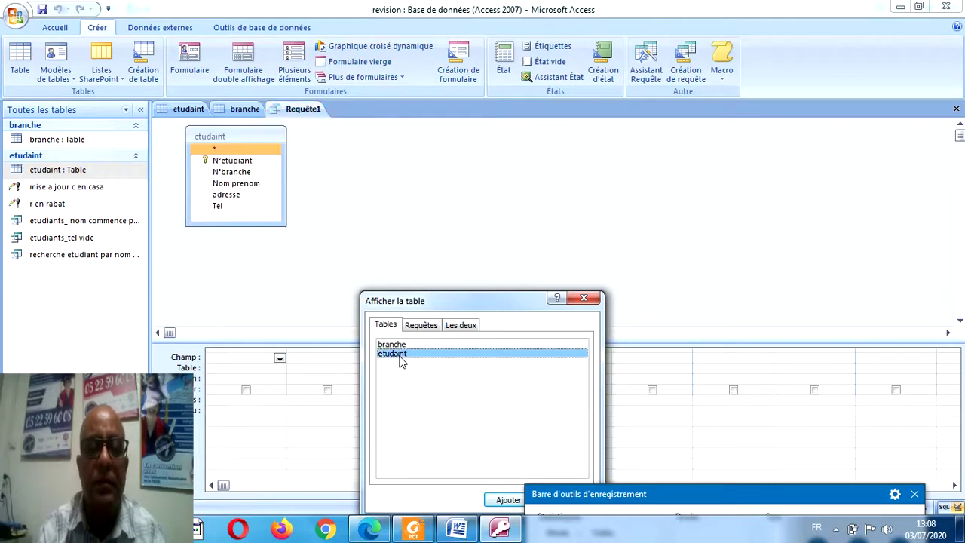
left_click(596, 298)
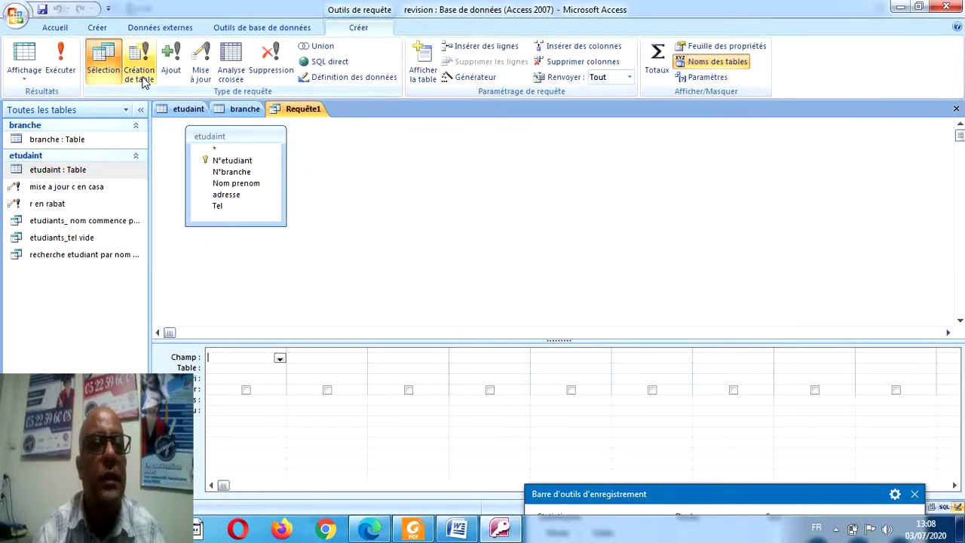
Make it a make-table query creating 'Etudiants_infographie' in the current database.
left_click(140, 74)
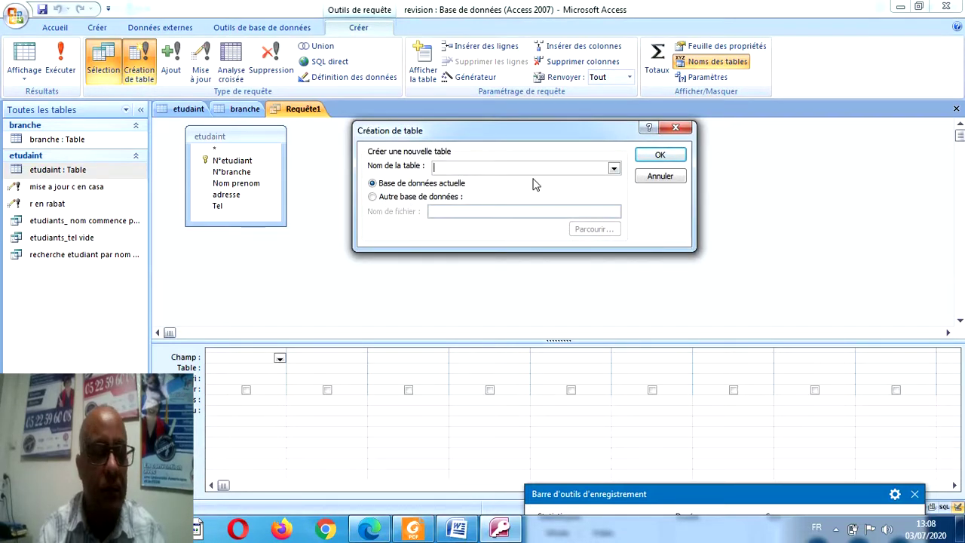
left_click(415, 530)
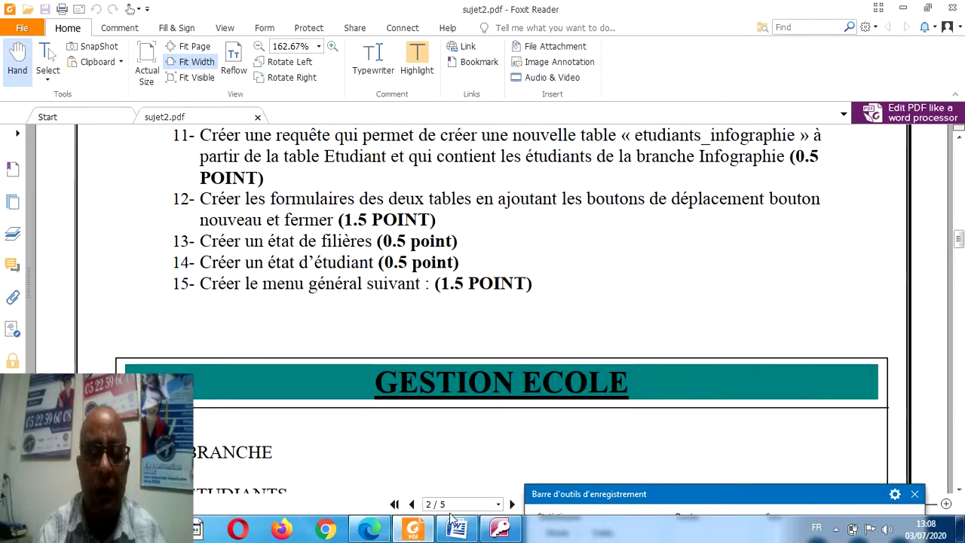
left_click(493, 529)
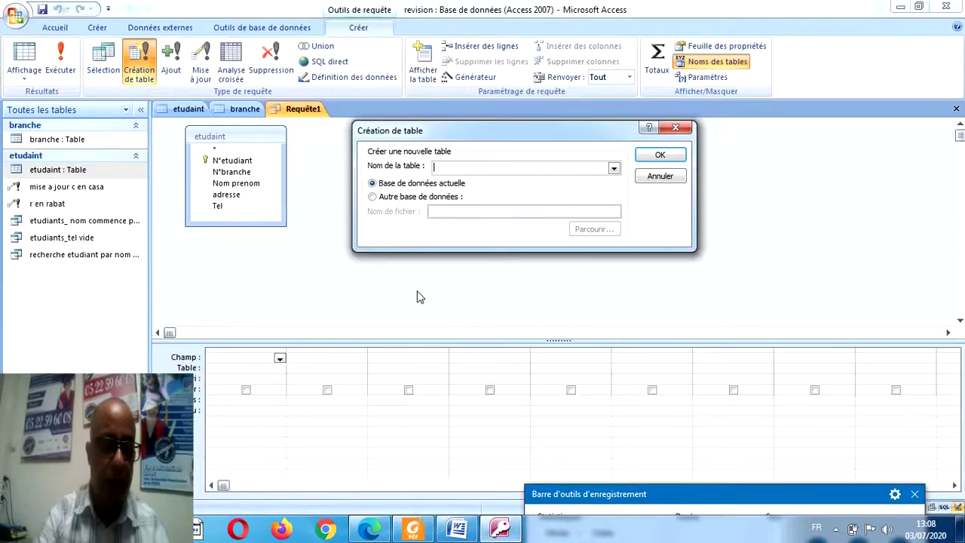
type("Etudiants _infographie")
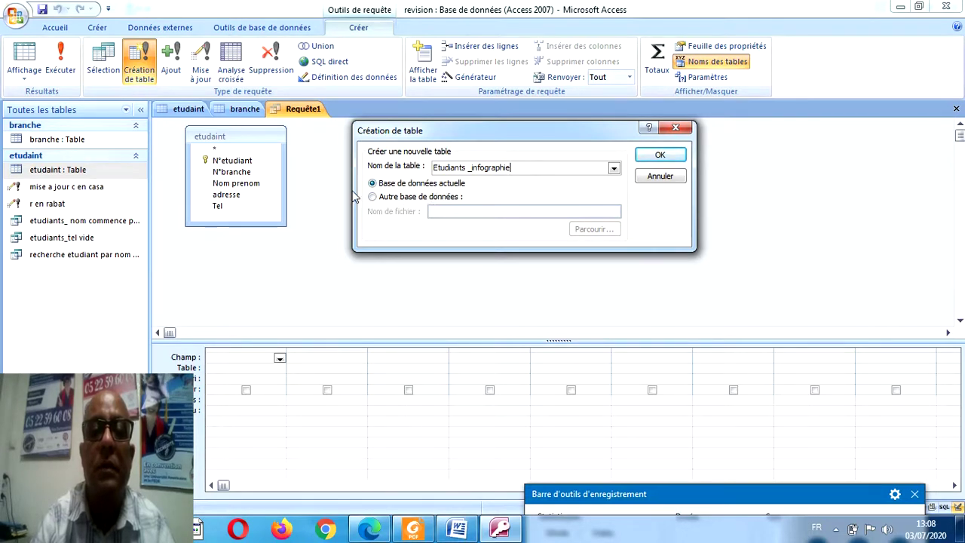
left_click(670, 158)
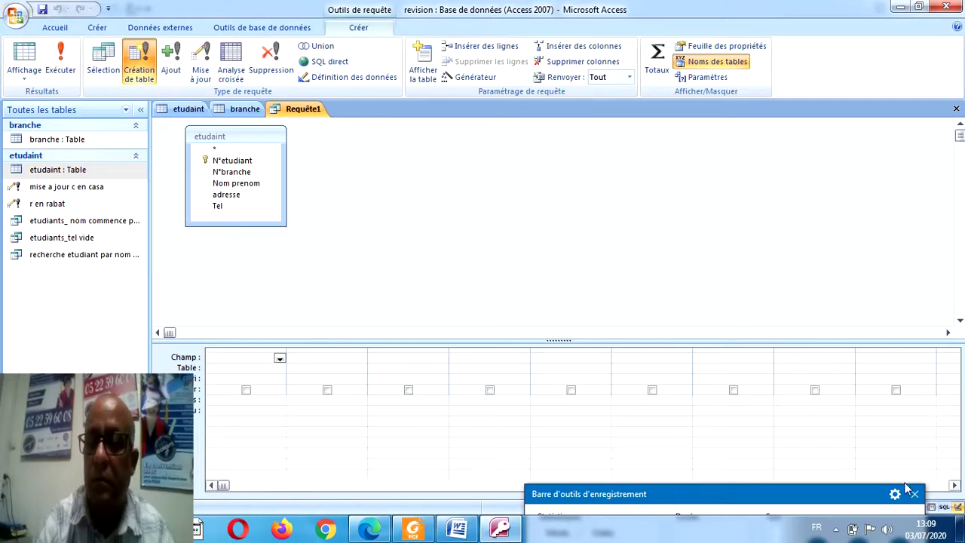
Add N°etudiant, N°branche, Nom prenom, adresse and Tel, with criterion 2 on a hidden N°branche.
double_click(224, 164)
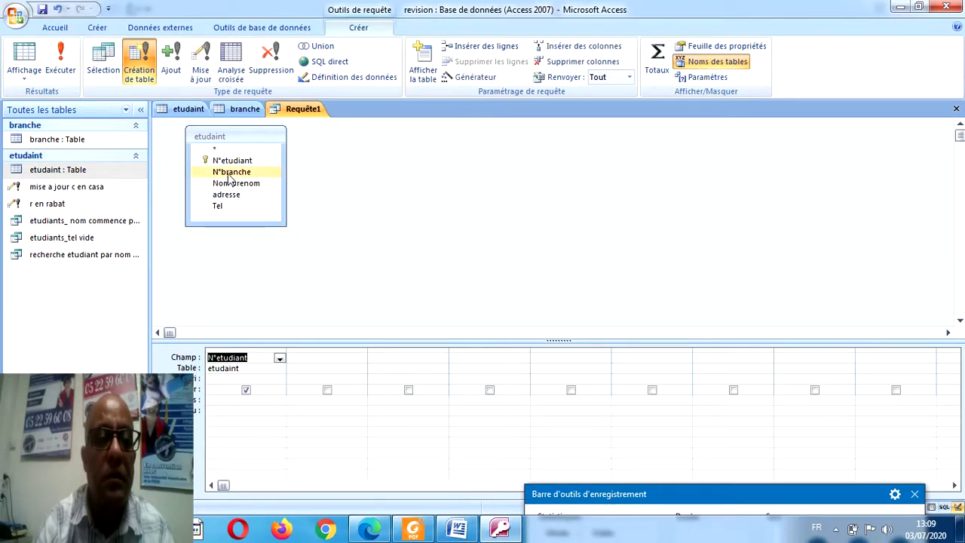
double_click(228, 173)
double_click(230, 183)
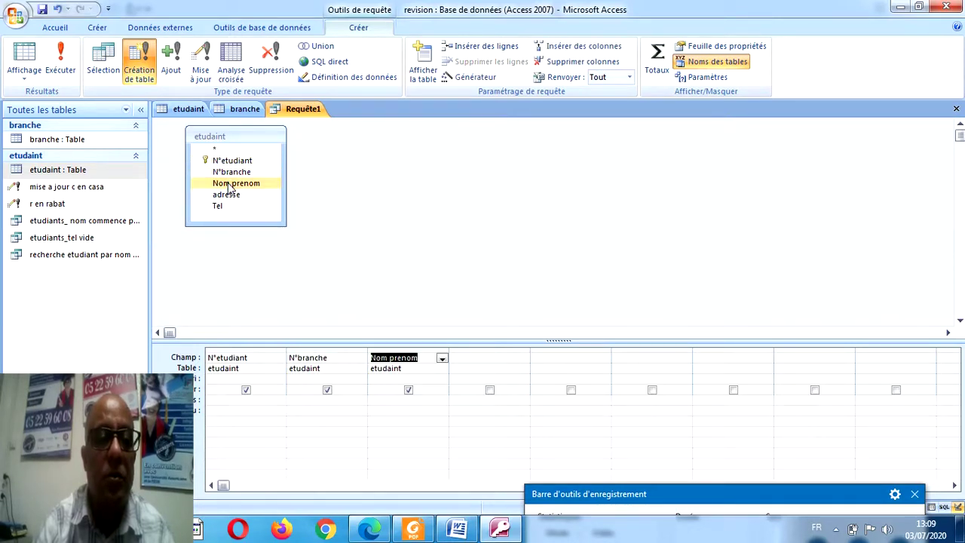
double_click(226, 195)
double_click(224, 207)
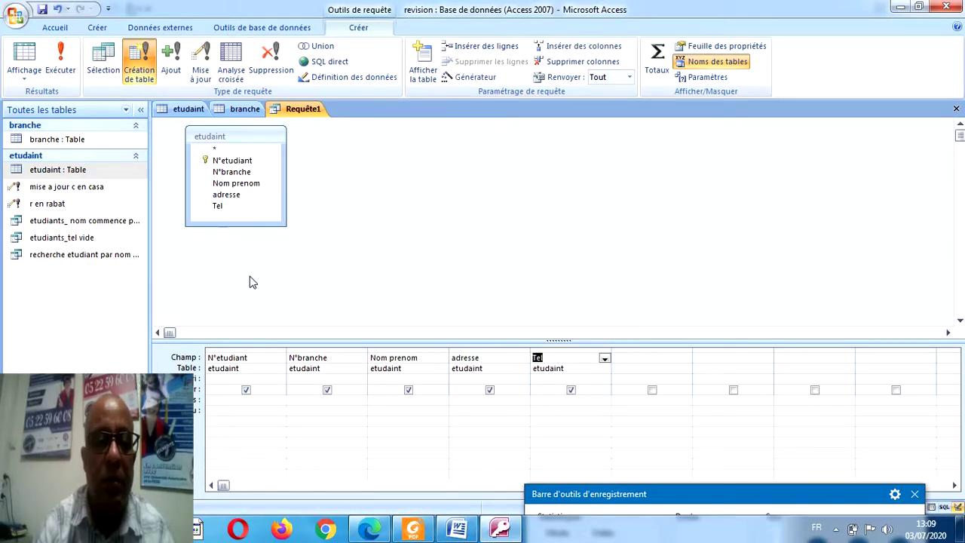
left_click(327, 401)
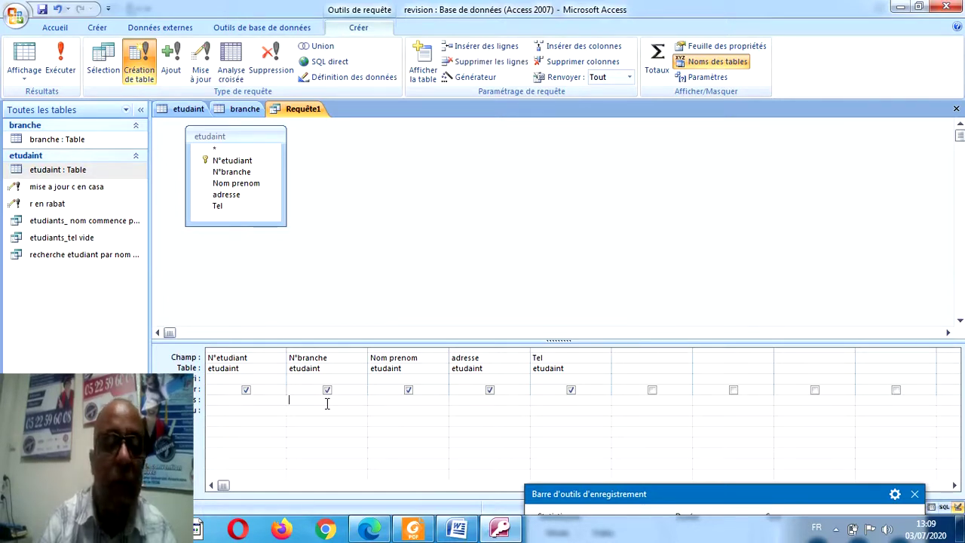
left_click(327, 390)
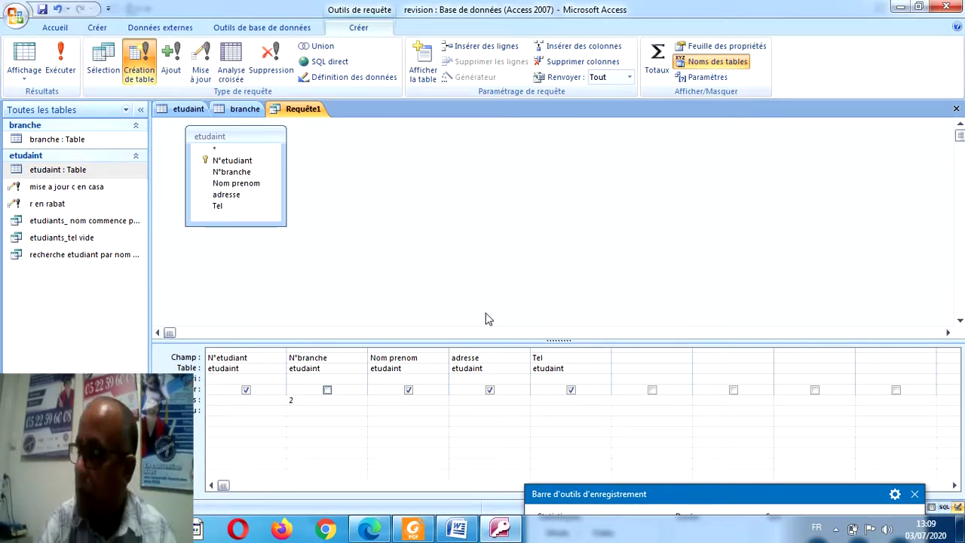
Run the make-table query copying 2 rows, save it as 'etudiants info', and close it.
left_click(60, 59)
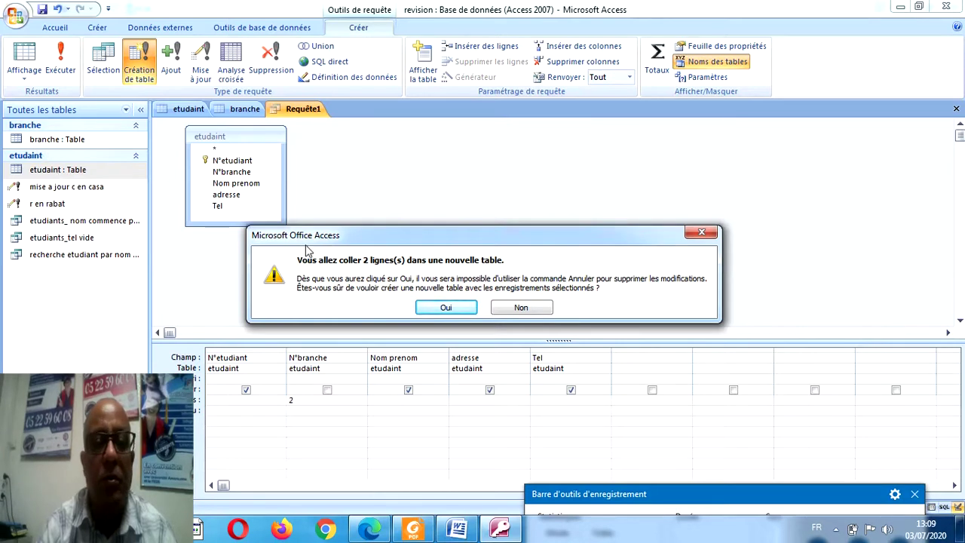
left_click(445, 308)
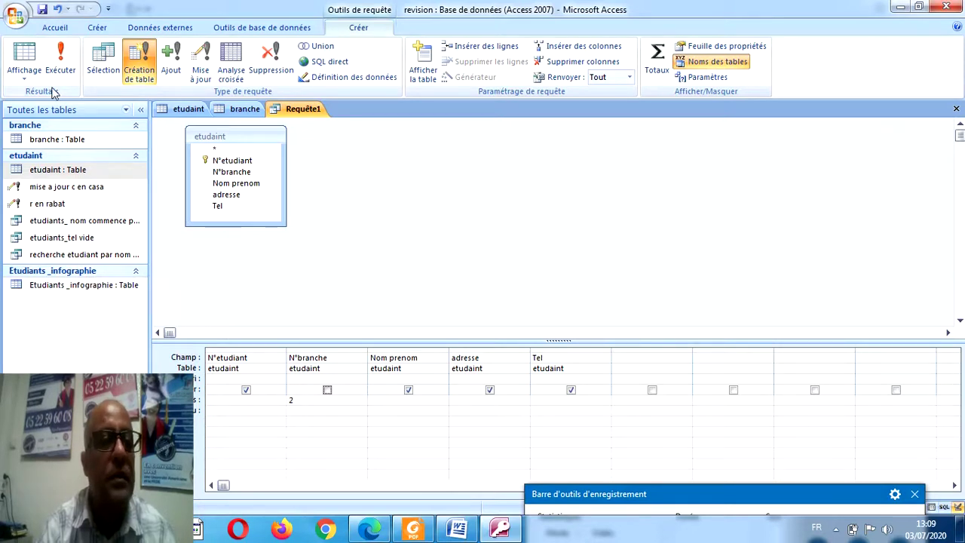
left_click(43, 10)
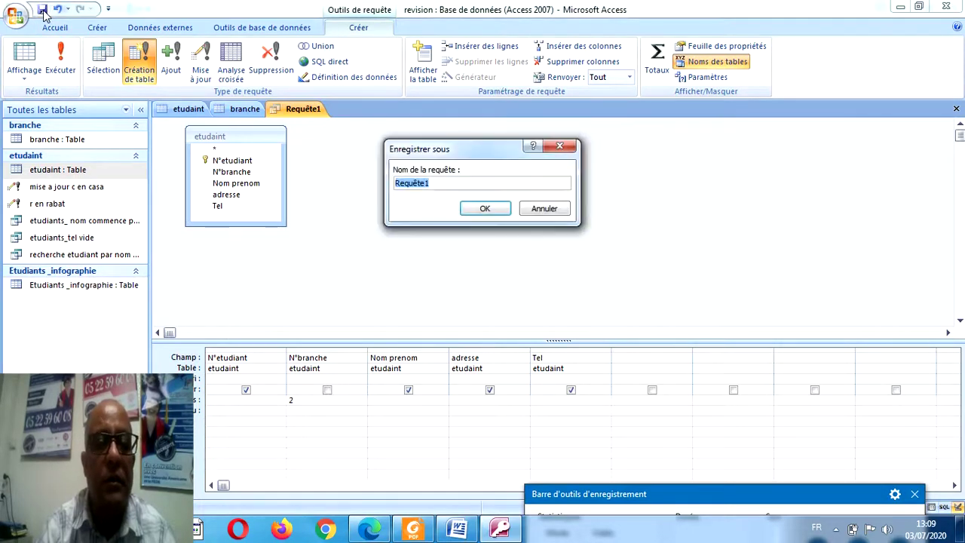
type("etud")
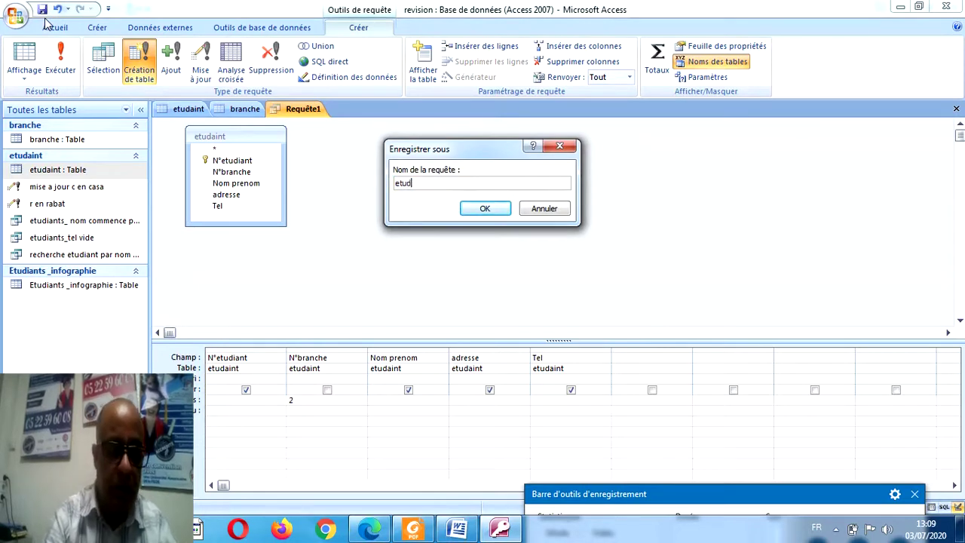
type("iants inf")
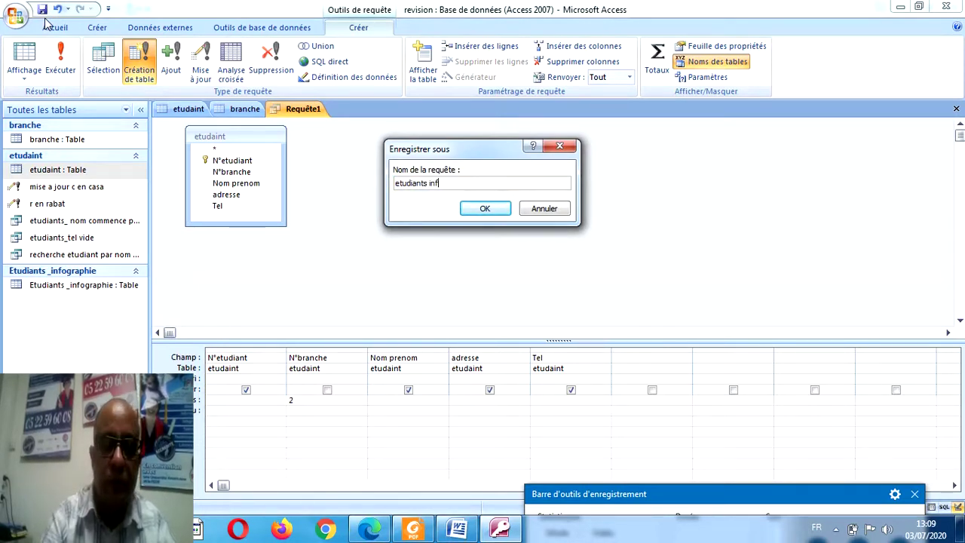
type("o")
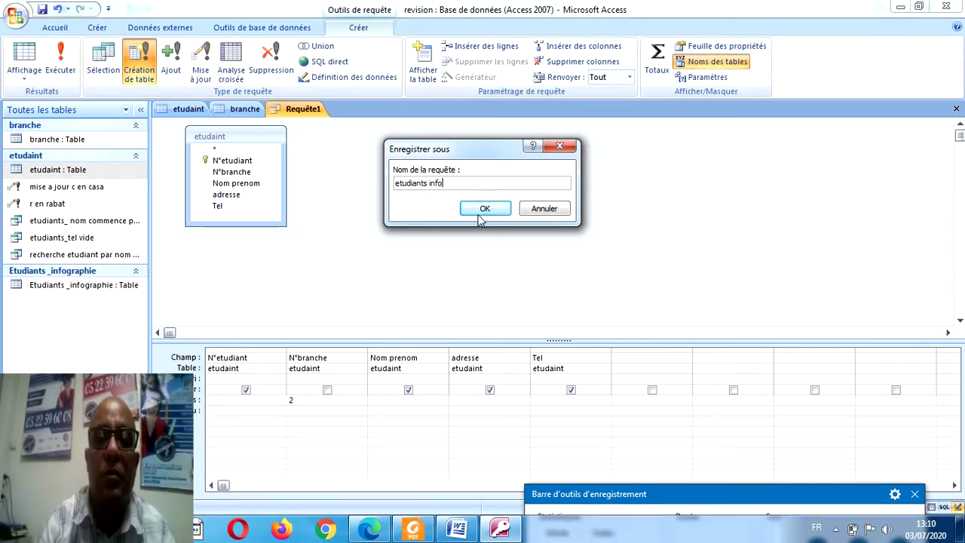
left_click(483, 211)
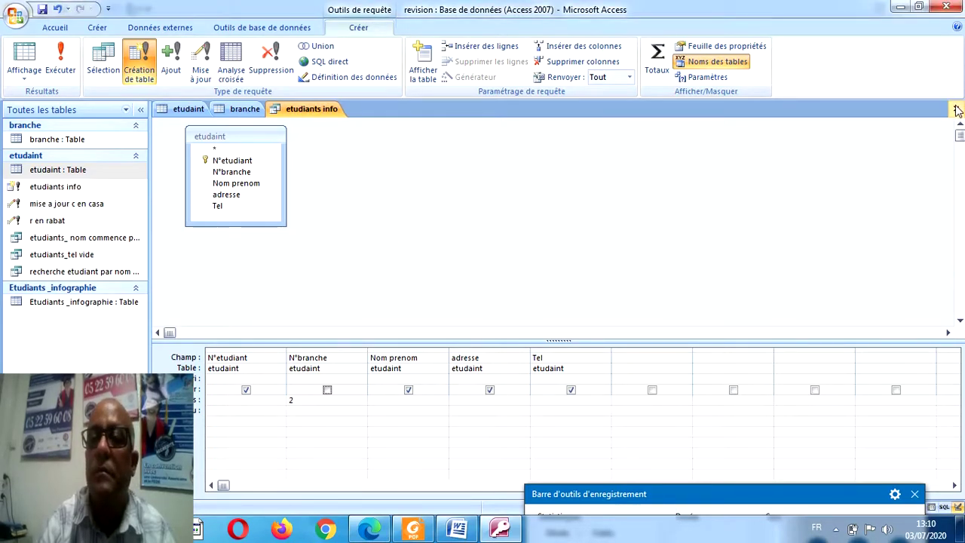
left_click(956, 108)
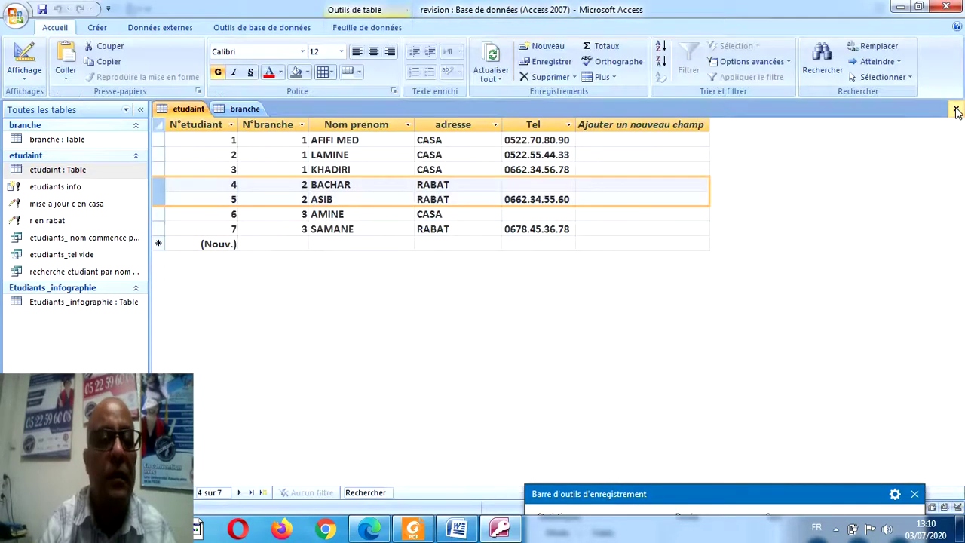
Open the Etudiants _infographie table, check sujet2.pdf in Foxit Reader, then return to Access.
double_click(125, 305)
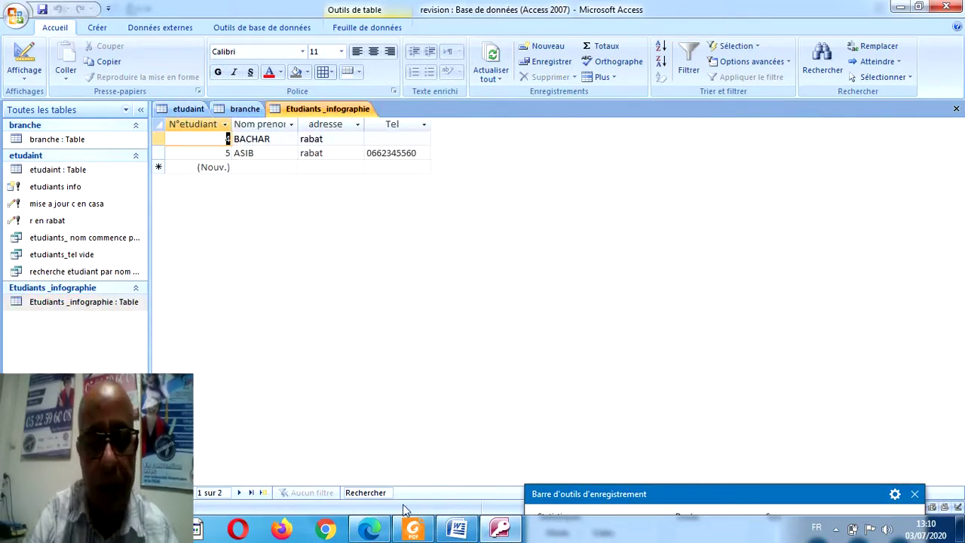
left_click(412, 533)
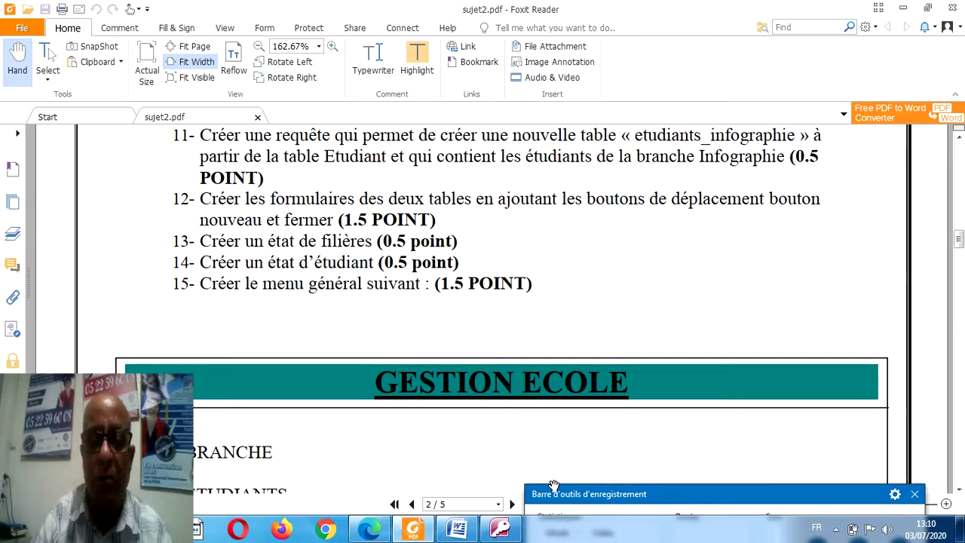
mouse_move(562, 498)
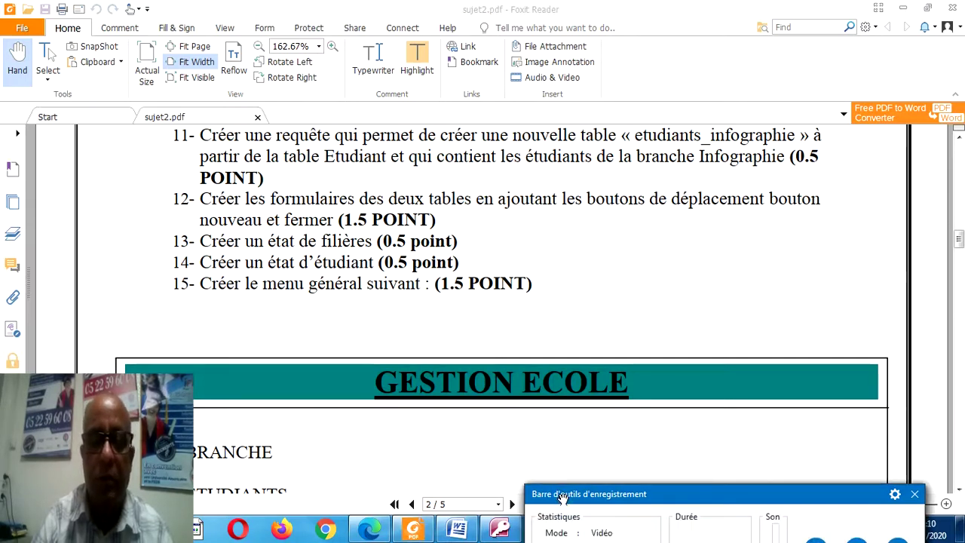
left_click(507, 531)
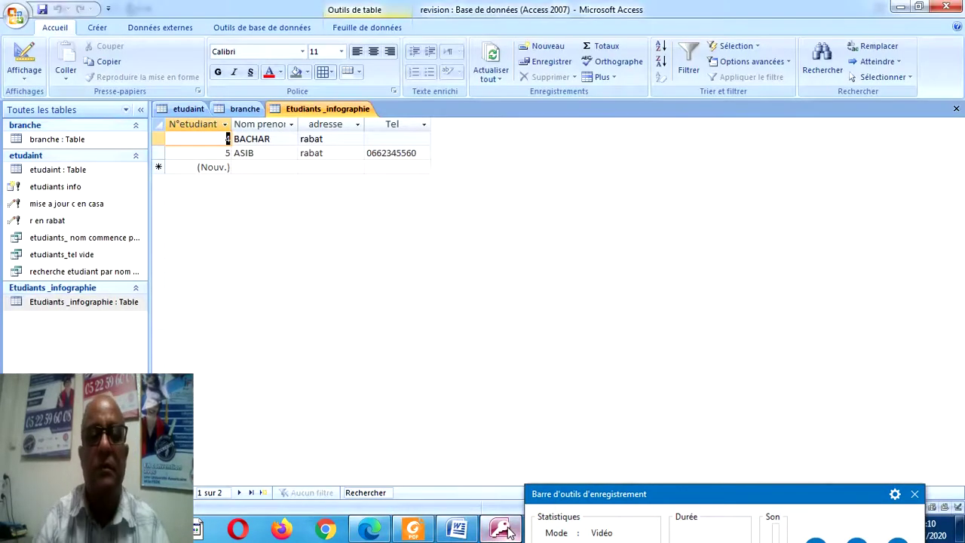
Start the Form Wizard on the branche table with all fields in a single-column layout.
left_click(98, 28)
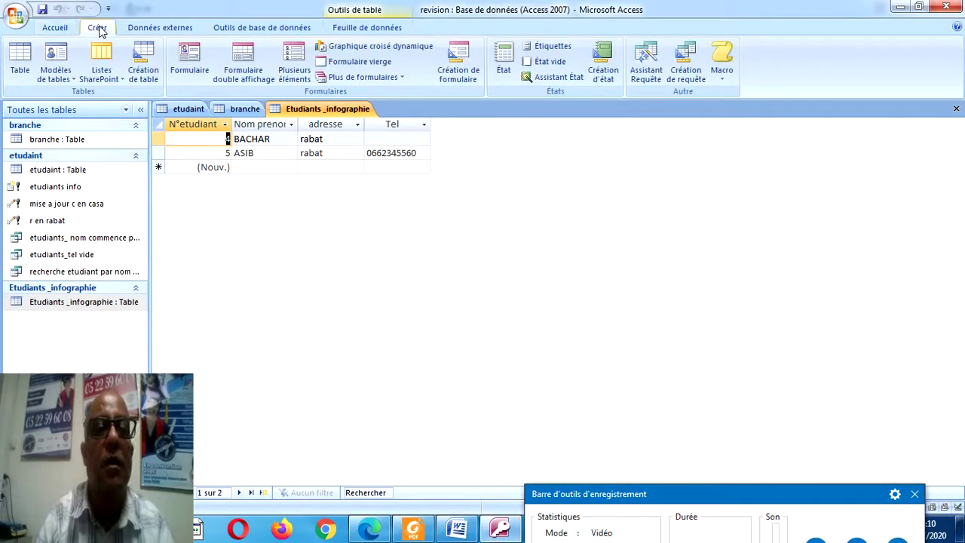
left_click(388, 80)
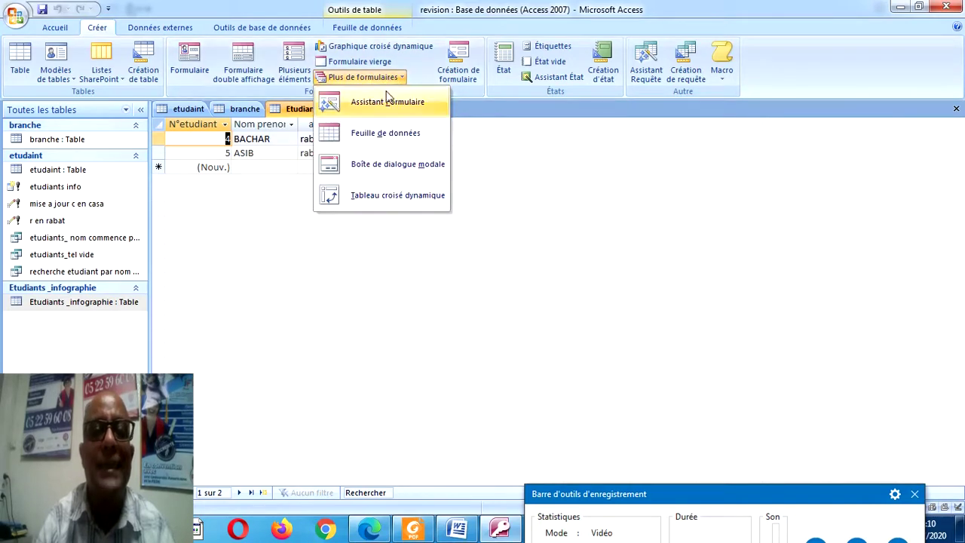
left_click(385, 103)
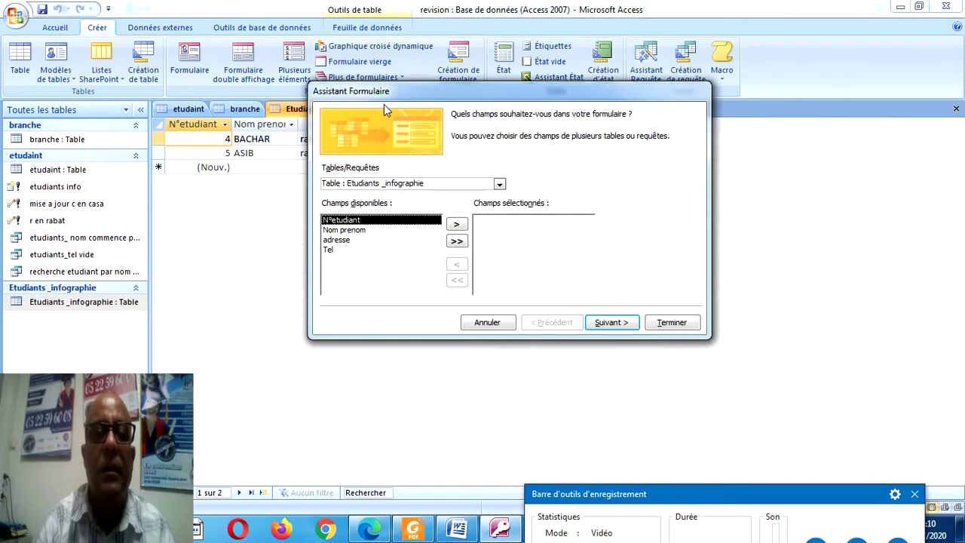
left_click(499, 184)
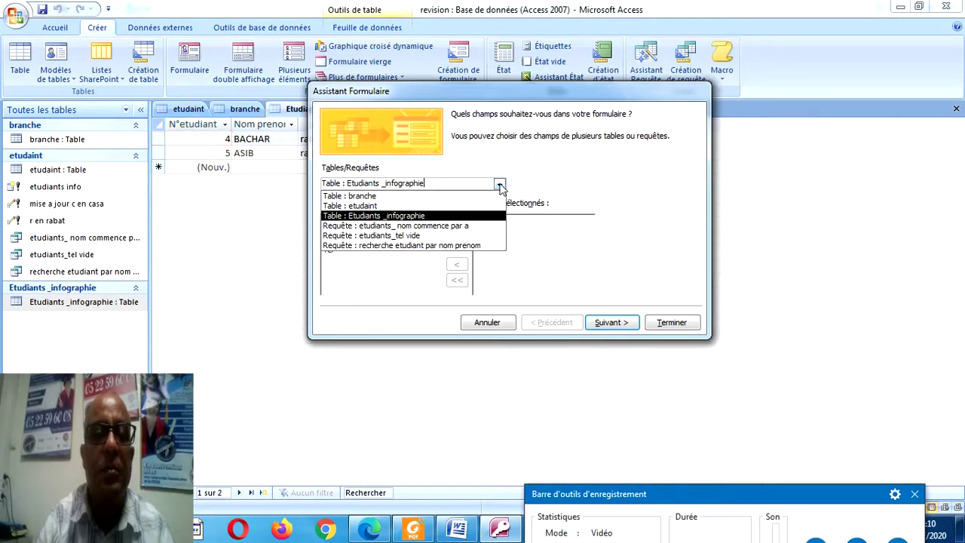
left_click(432, 193)
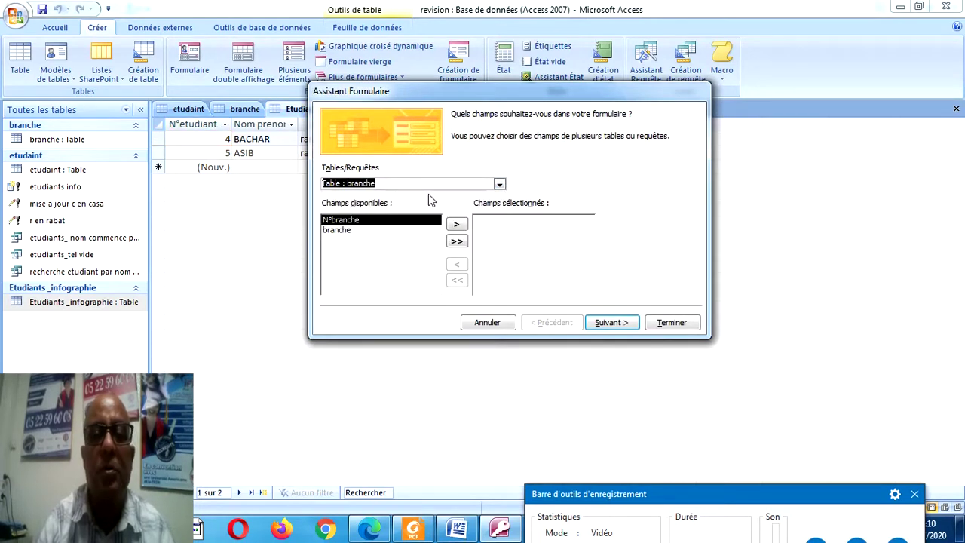
left_click(456, 241)
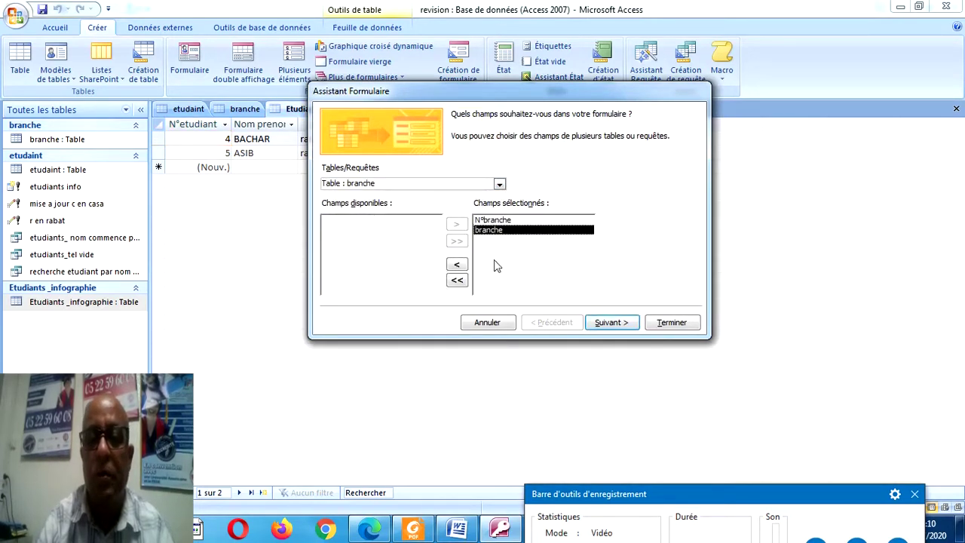
left_click(609, 326)
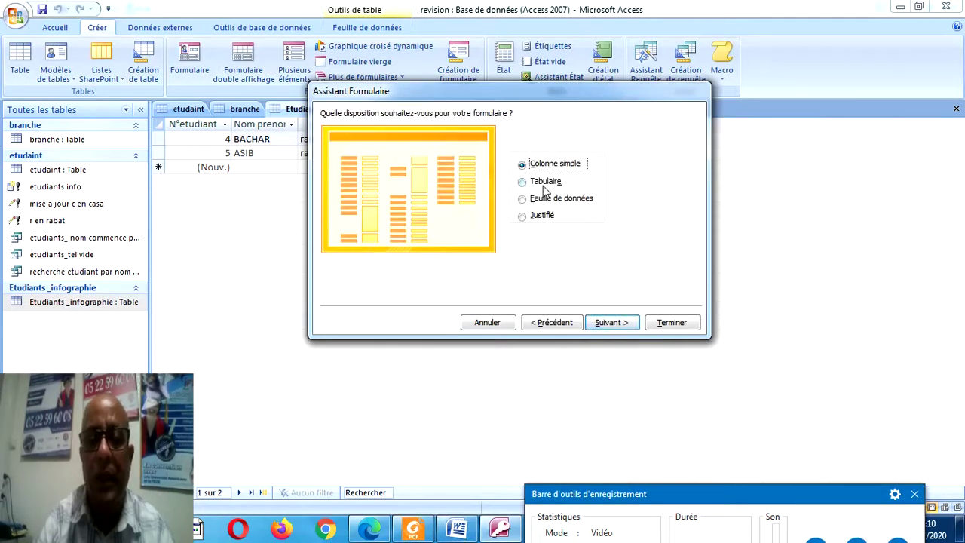
left_click(611, 322)
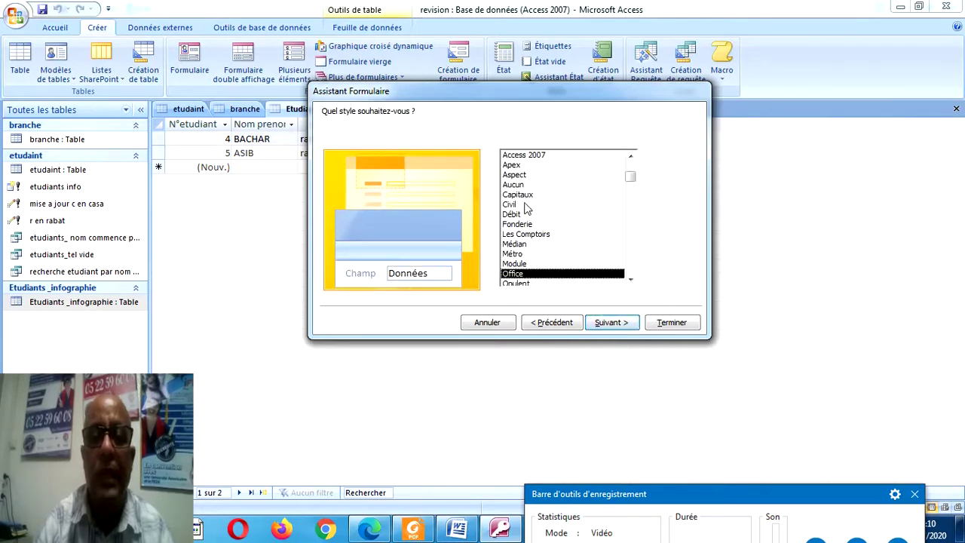
Preview the form styles, choose Office, and finish the branche form.
left_click(511, 214)
left_click(513, 234)
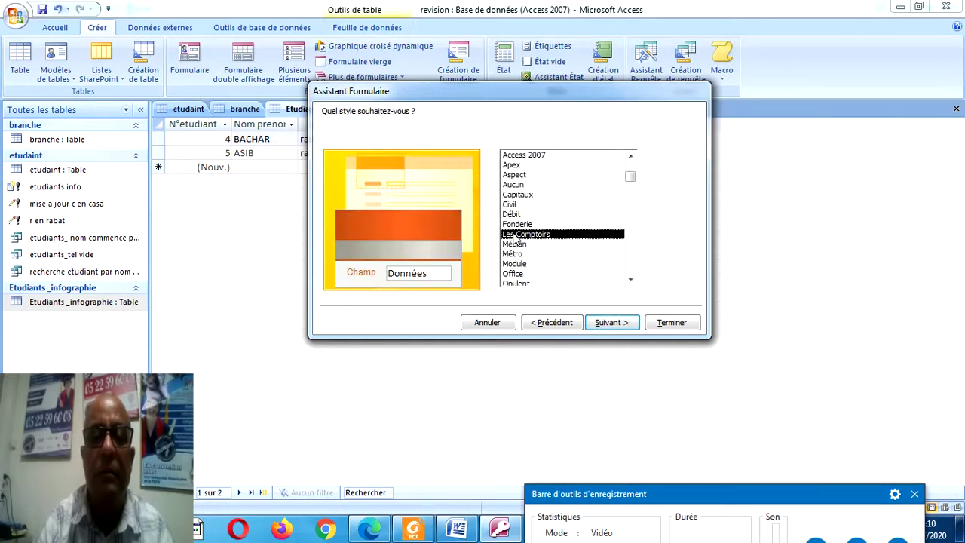
left_click(511, 204)
left_click(511, 186)
left_click(510, 165)
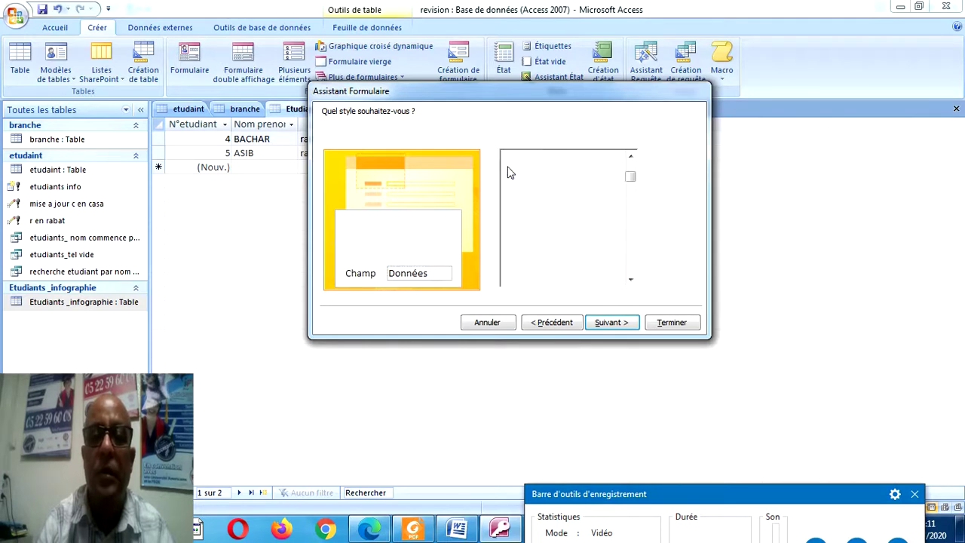
left_click(511, 204)
left_click(514, 224)
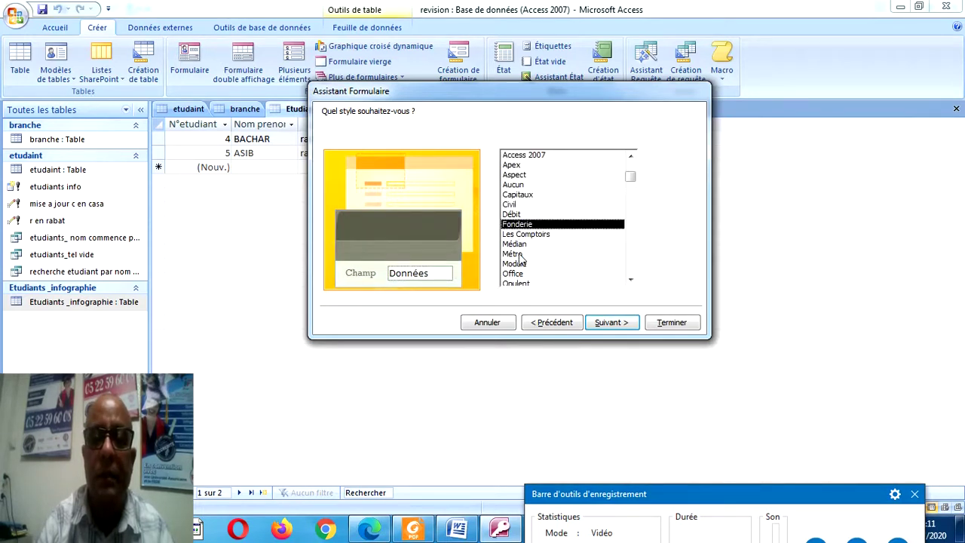
left_click(520, 255)
left_click(523, 274)
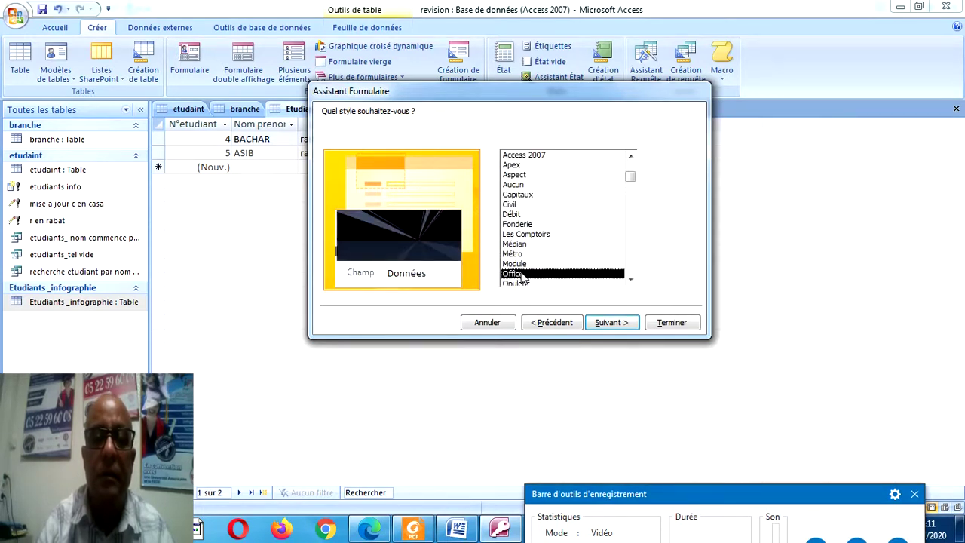
left_click(630, 279)
left_click(530, 274)
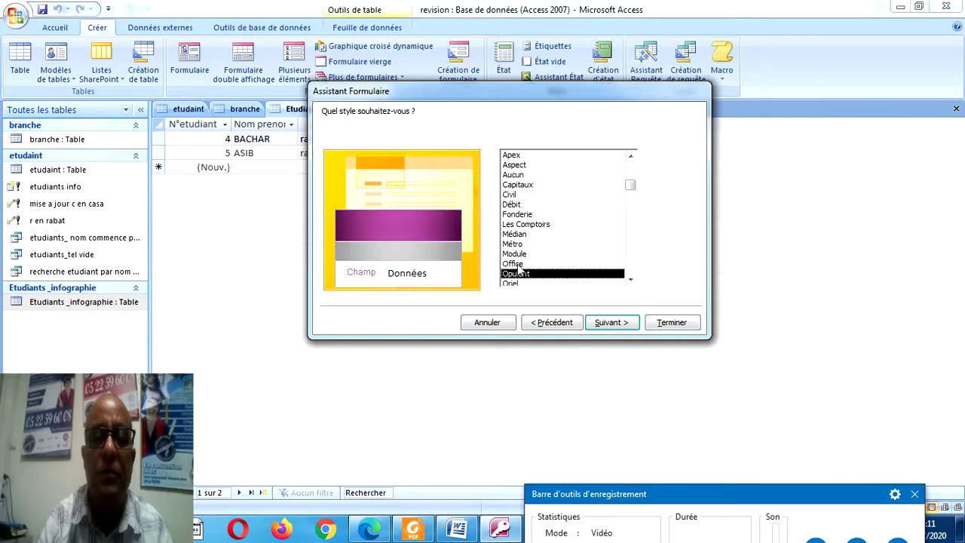
left_click(515, 264)
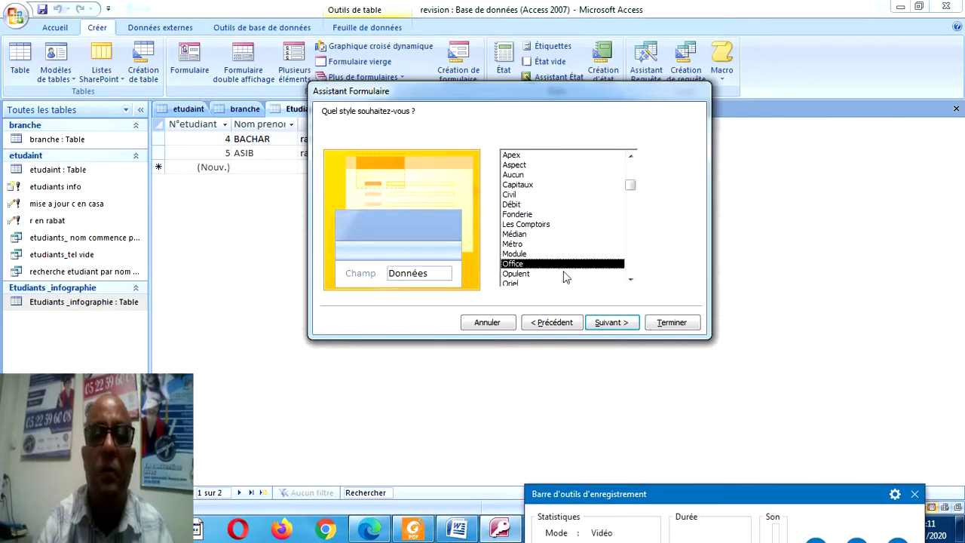
left_click(611, 322)
left_click(671, 322)
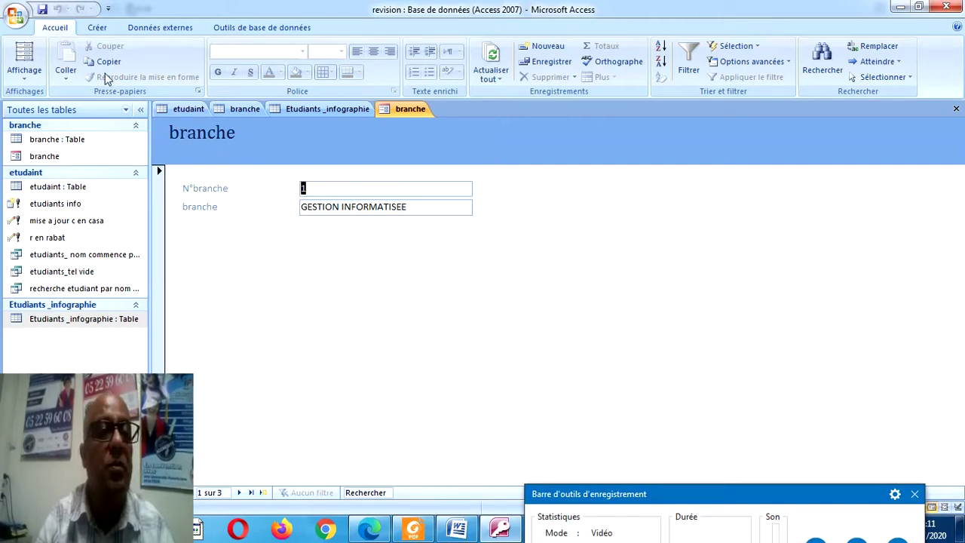
In design view, enlarge the Détail section and add a last-record command button.
left_click(24, 78)
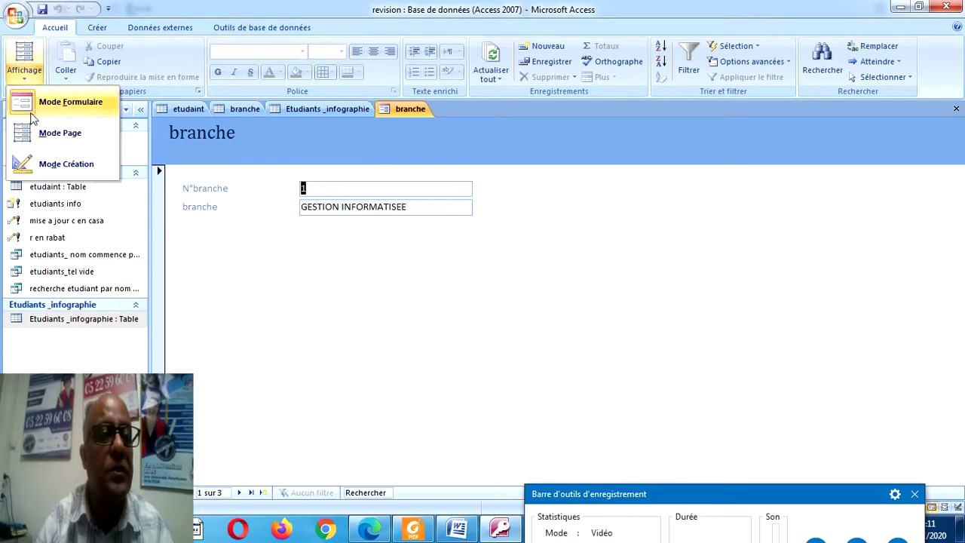
left_click(53, 169)
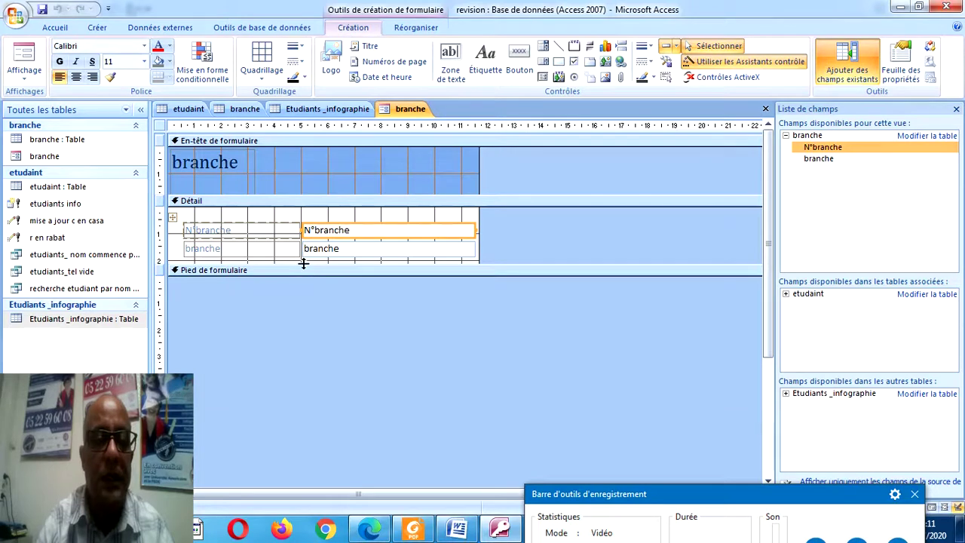
left_click_drag(301, 264, 311, 315)
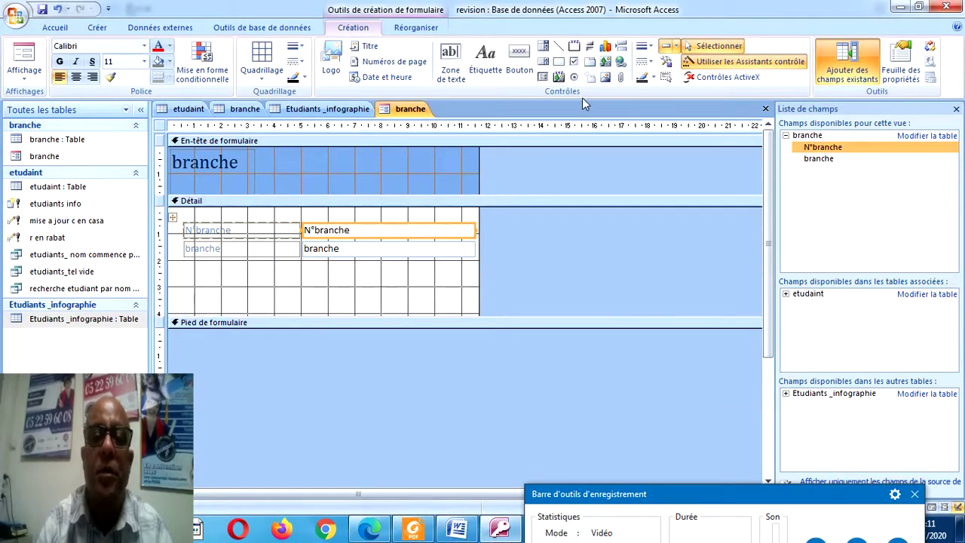
left_click(519, 58)
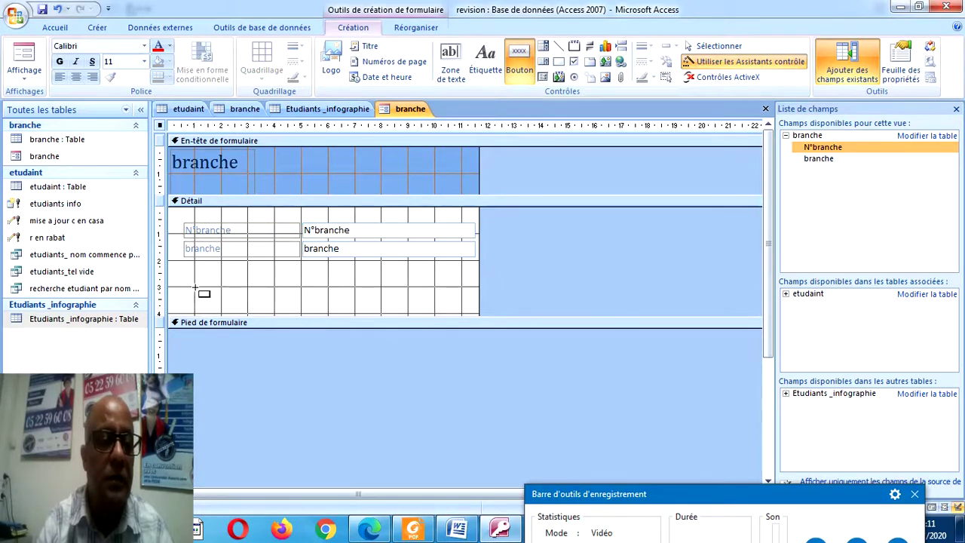
left_click_drag(194, 288, 223, 311)
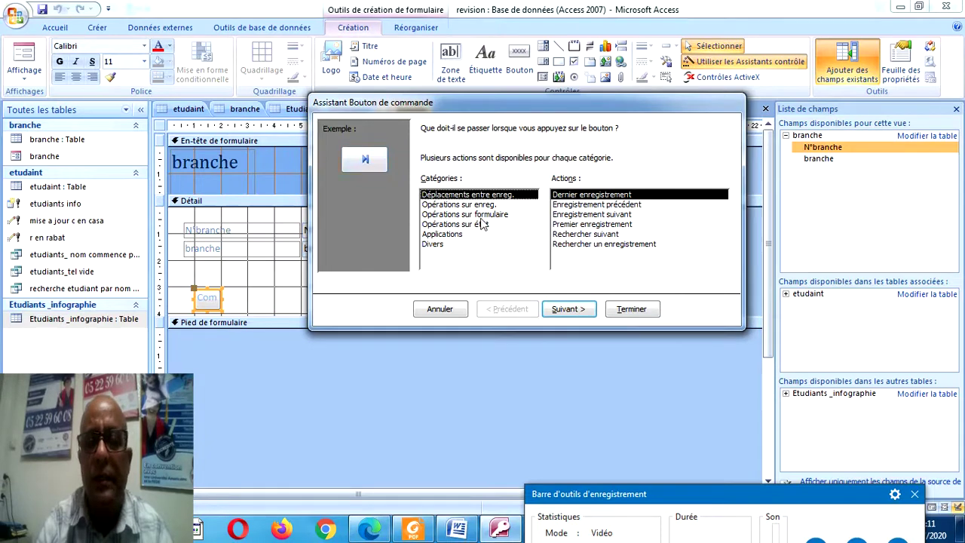
left_click(617, 310)
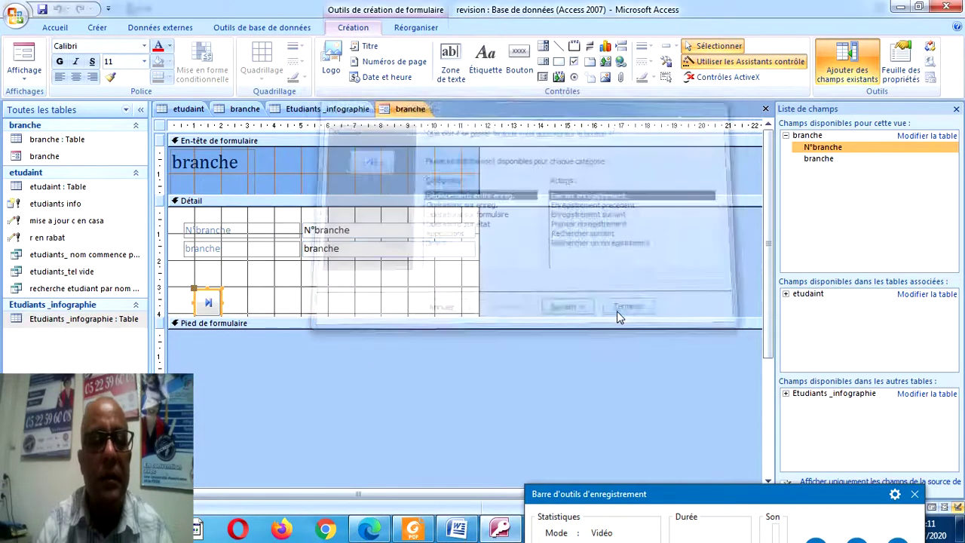
Add previous-record and next-record buttons beside the first button.
left_click(521, 61)
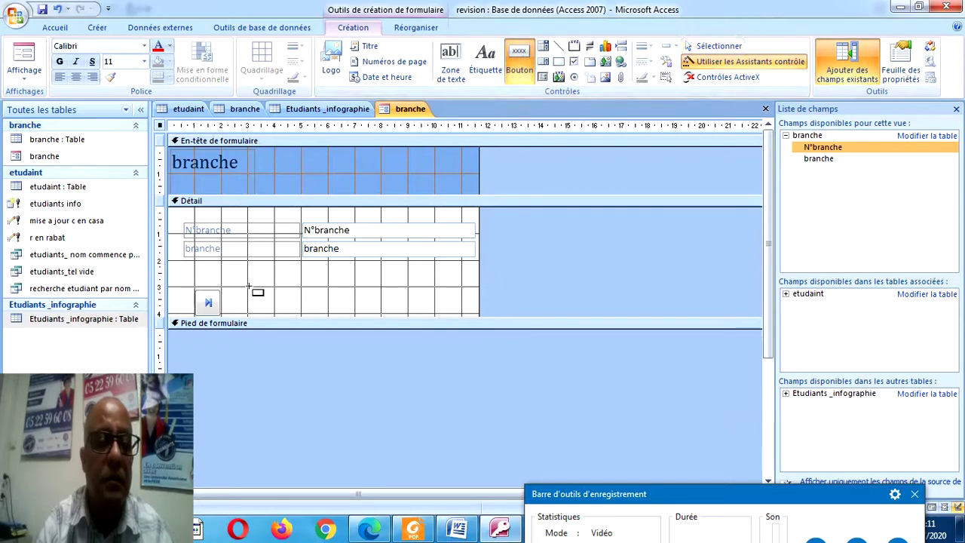
left_click_drag(251, 286, 264, 308)
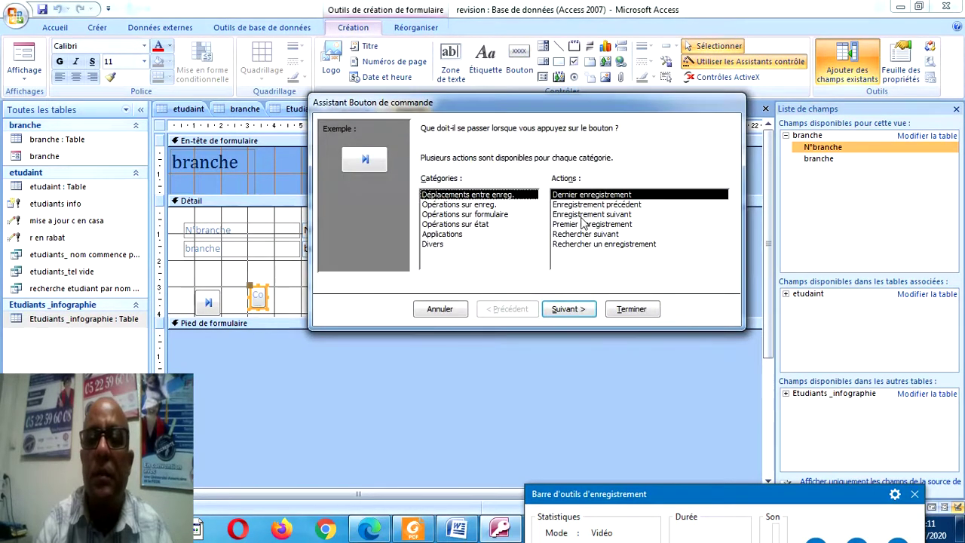
left_click(596, 205)
left_click(631, 309)
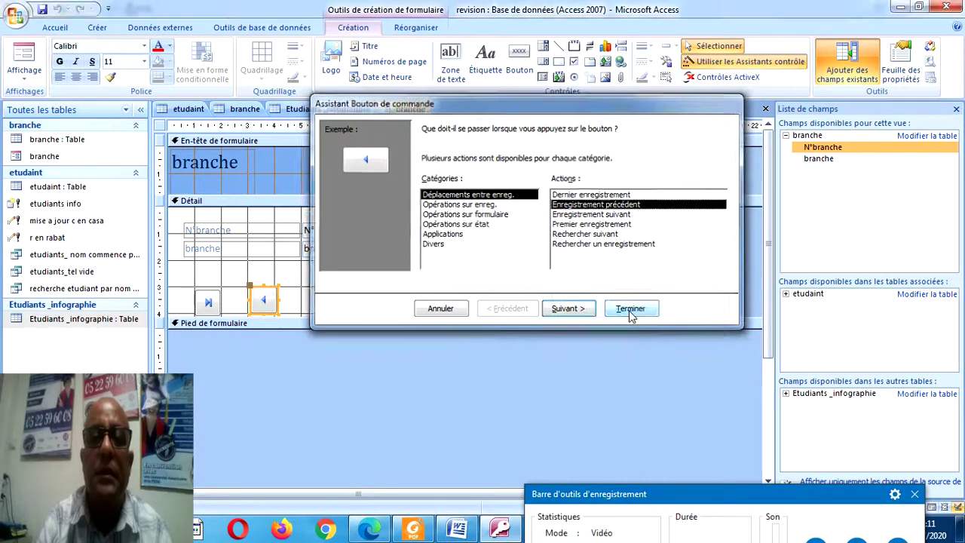
left_click(520, 66)
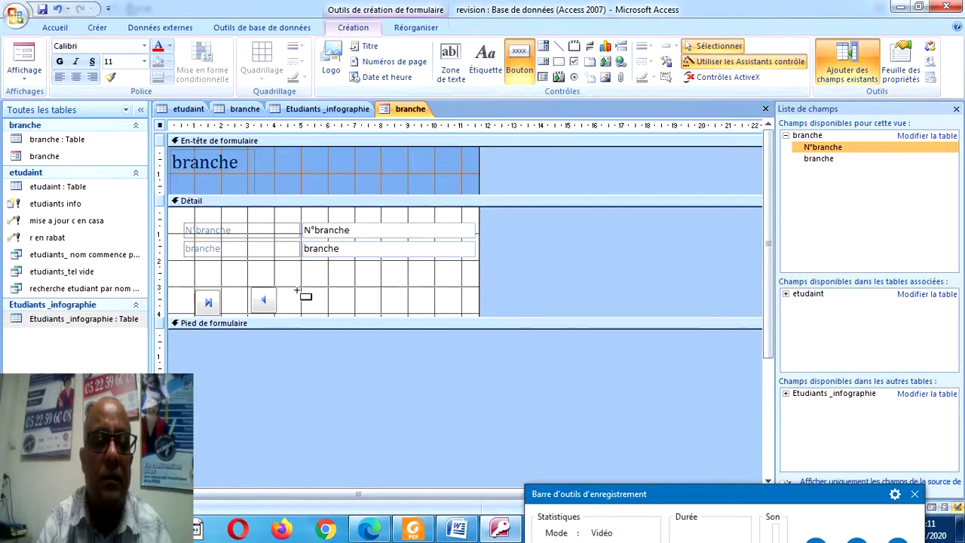
left_click(301, 297)
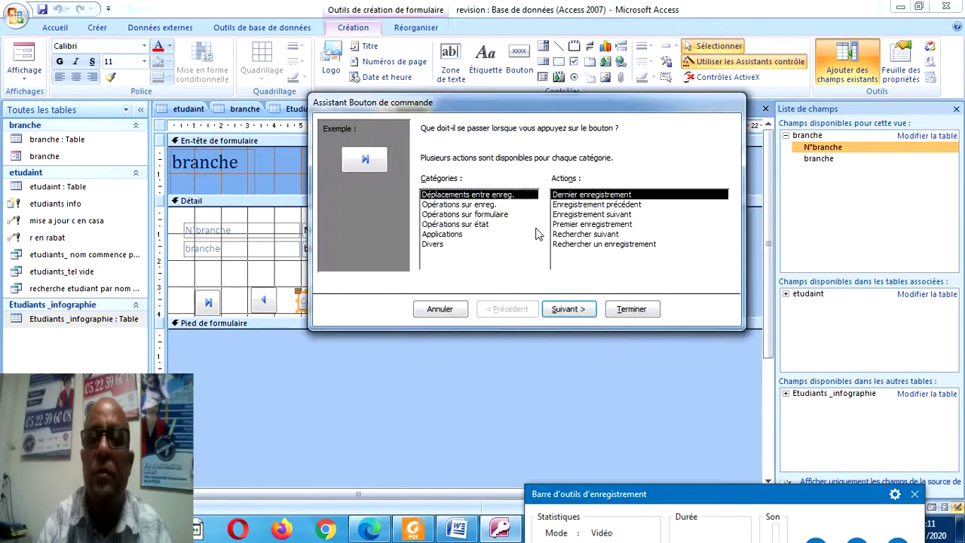
left_click(582, 215)
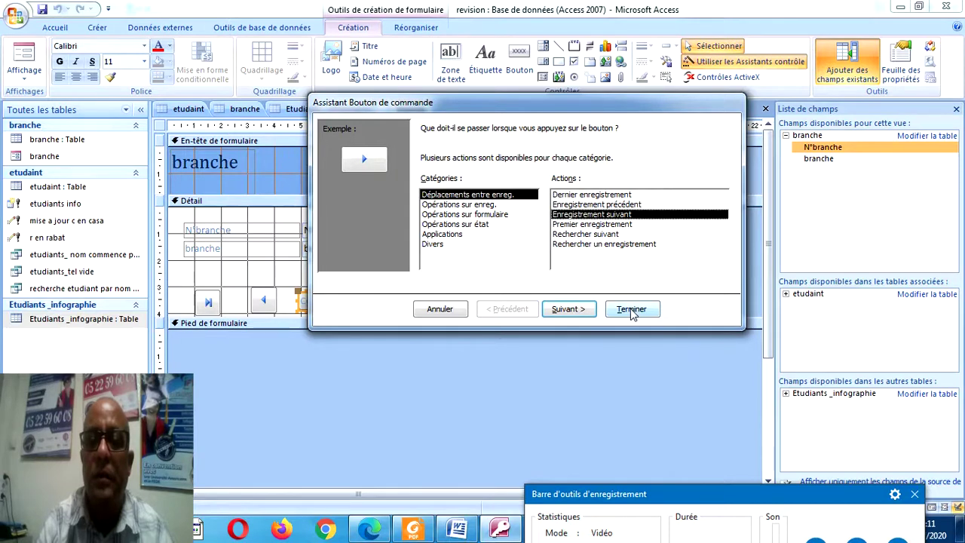
left_click(631, 309)
Add a fourth button that goes to the first record.
left_click(519, 67)
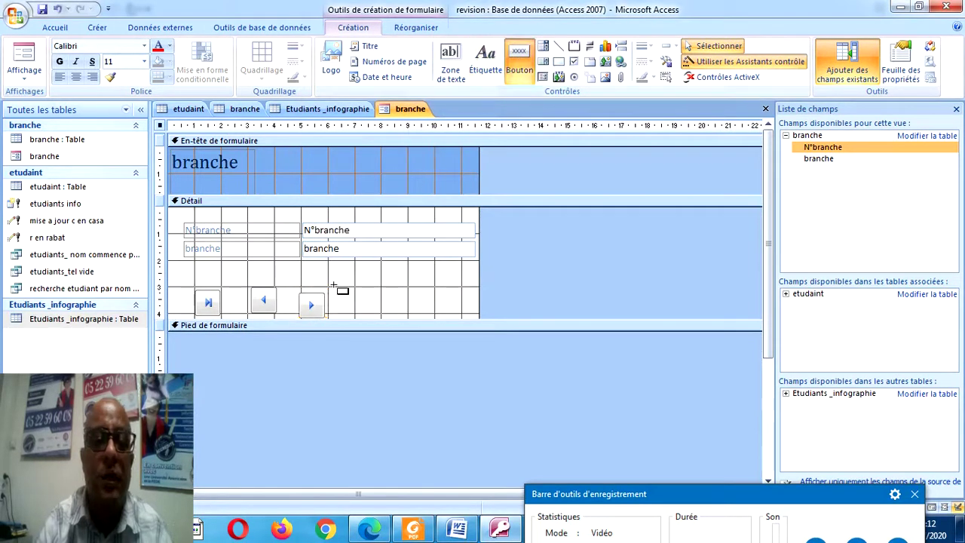
left_click_drag(338, 287, 354, 318)
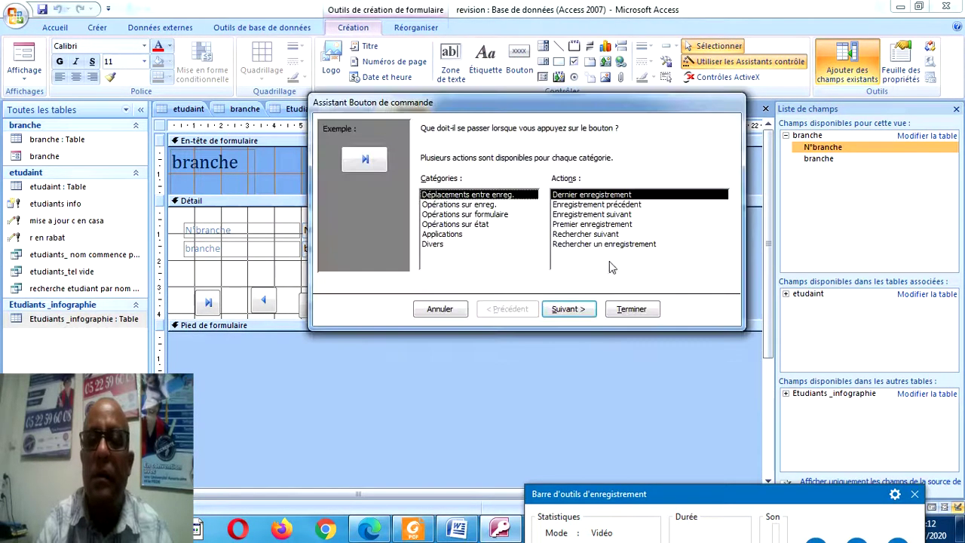
left_click(600, 225)
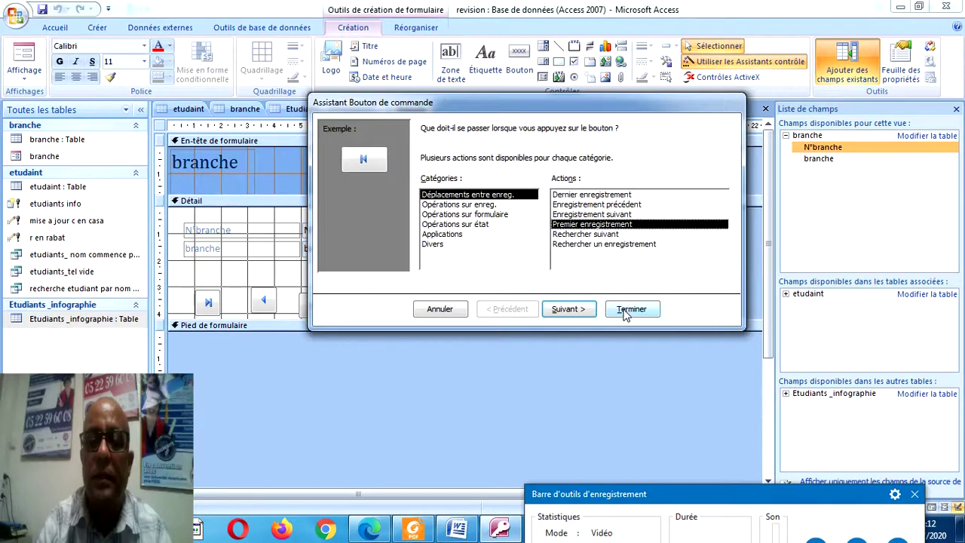
left_click(631, 309)
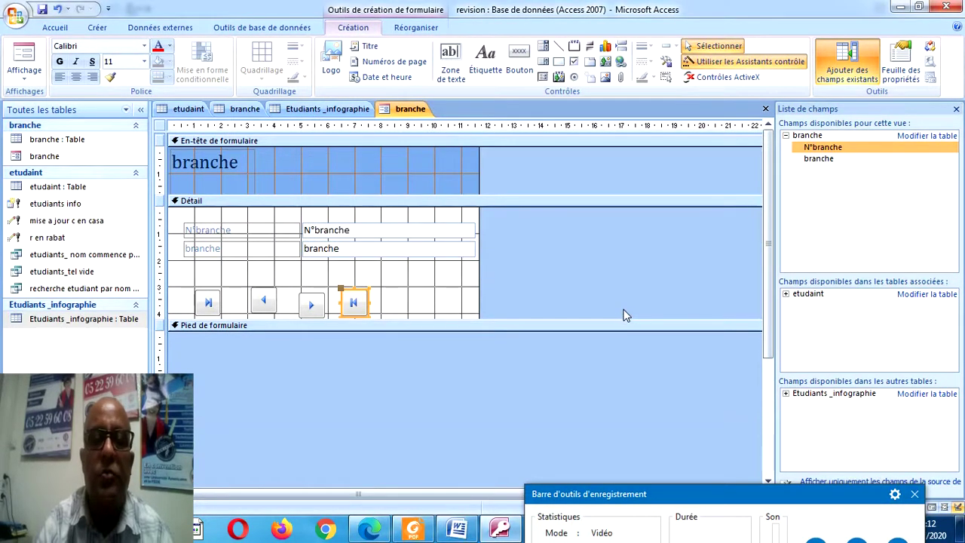
left_click(519, 70)
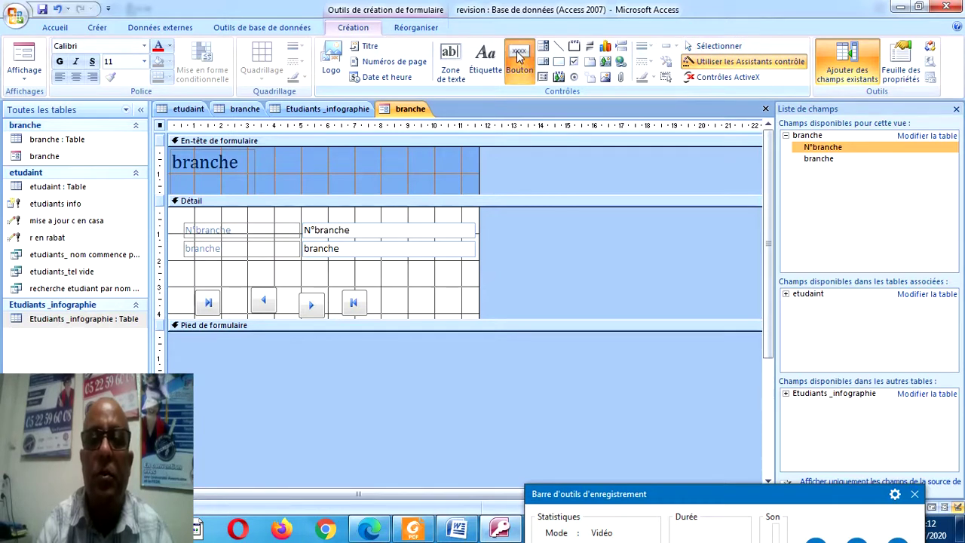
Add a fifth button that adds a new record.
left_click(520, 65)
left_click(525, 67)
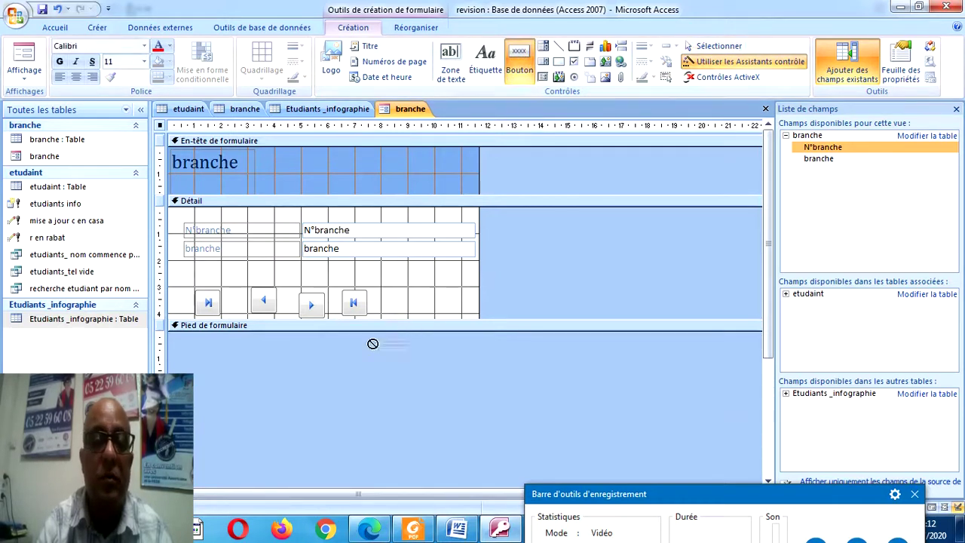
left_click_drag(384, 293, 405, 312)
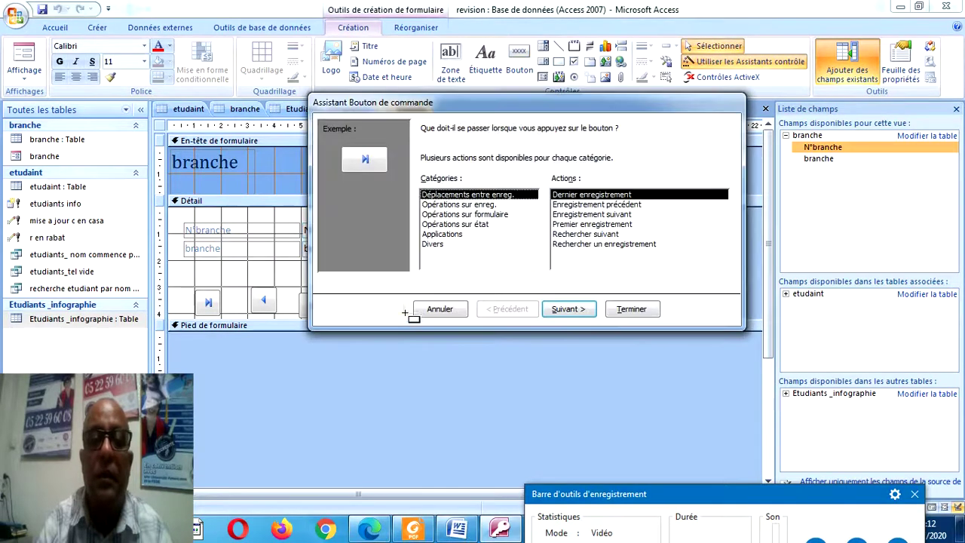
left_click(485, 206)
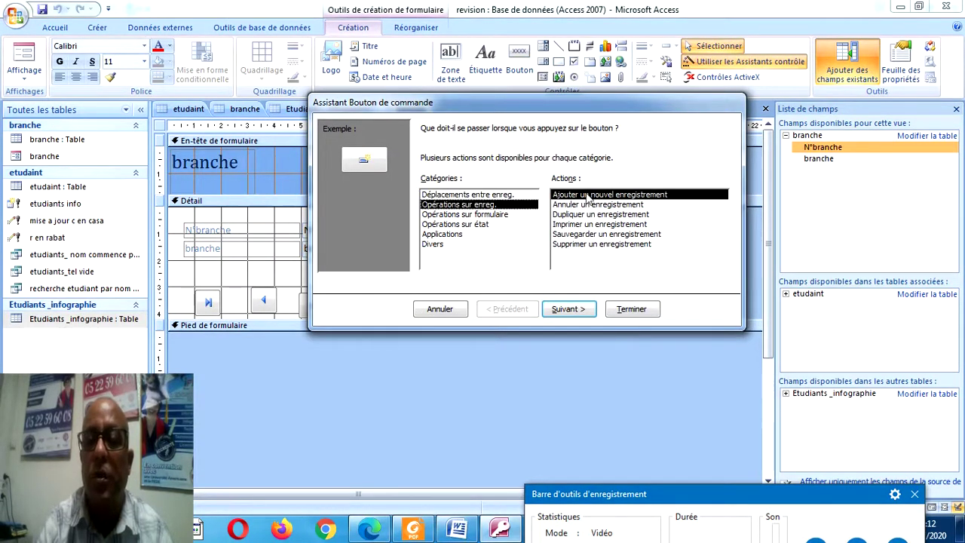
left_click(631, 310)
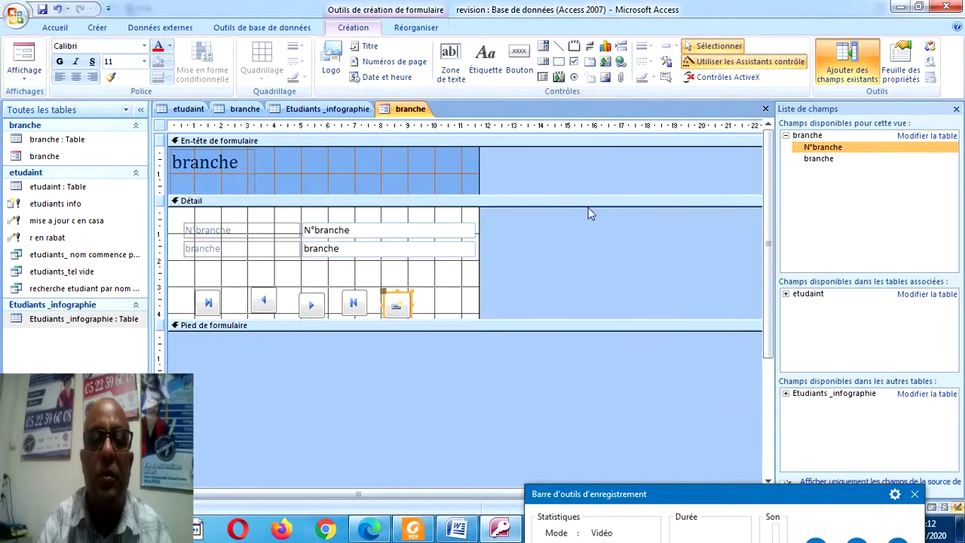
Add a sixth button that closes the form.
left_click(518, 60)
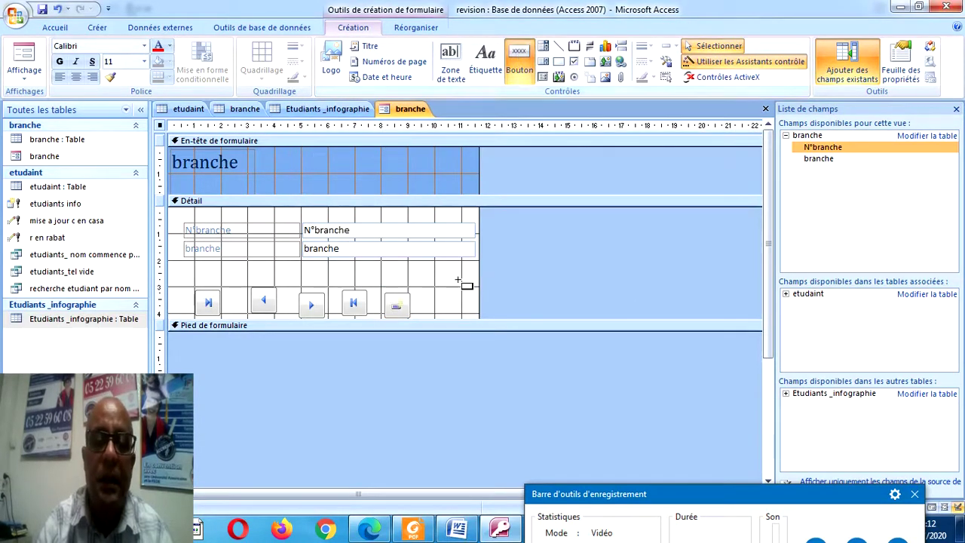
left_click_drag(434, 289, 461, 316)
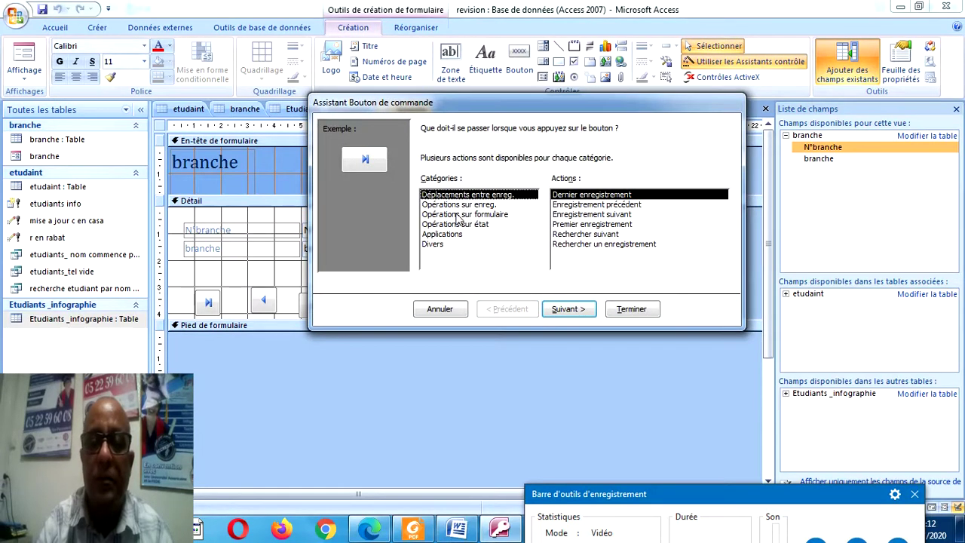
left_click(465, 215)
left_click(559, 215)
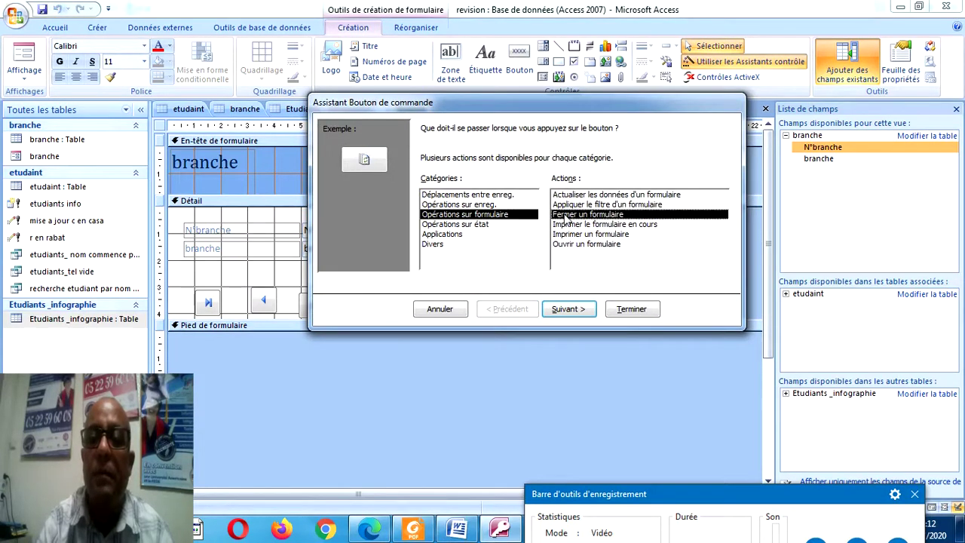
left_click(622, 310)
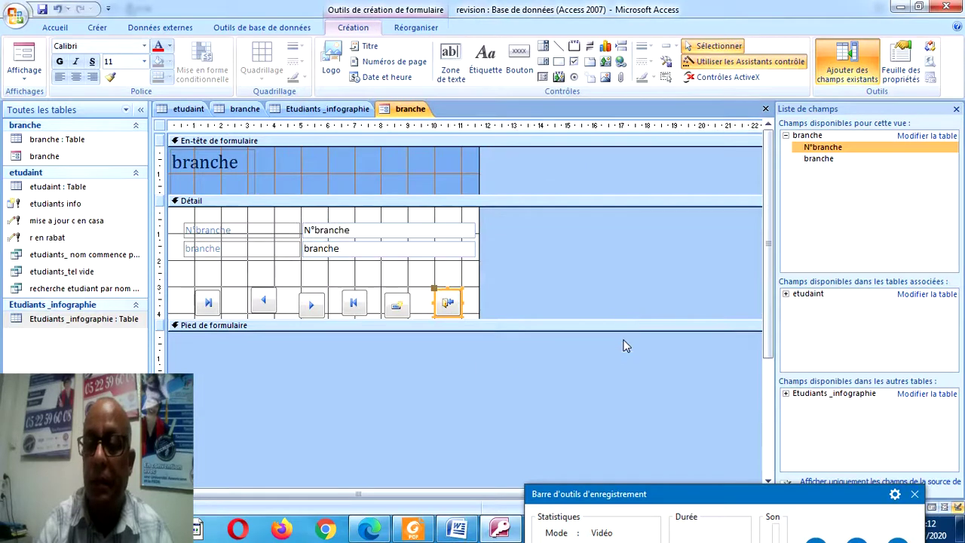
left_click(201, 309)
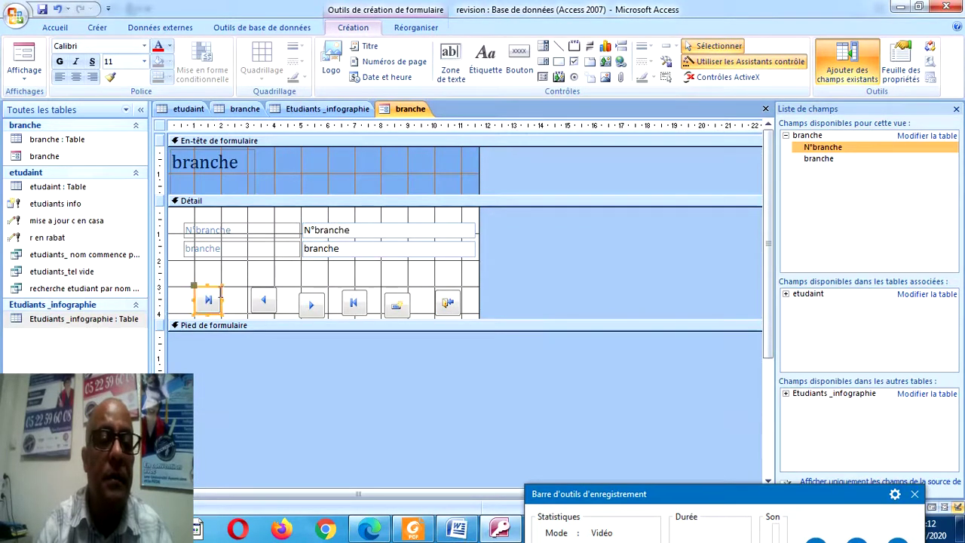
Drag the previous, next, first, add-new and close buttons left into one tight row.
left_click(261, 303)
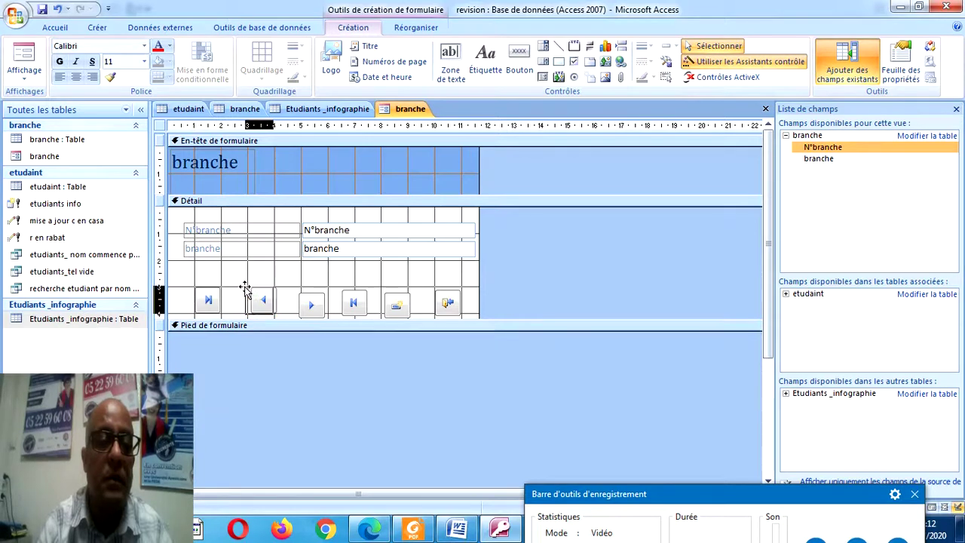
left_click(311, 305)
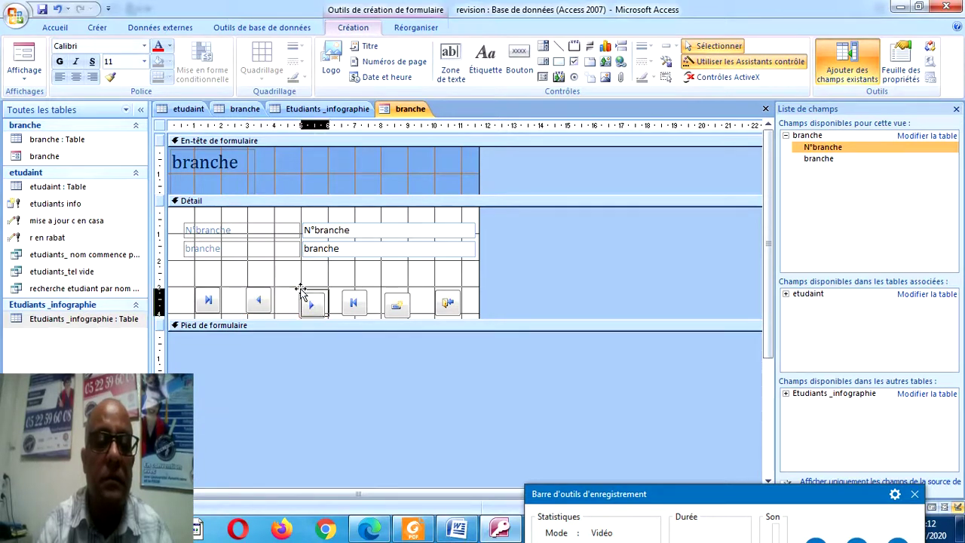
left_click(353, 301)
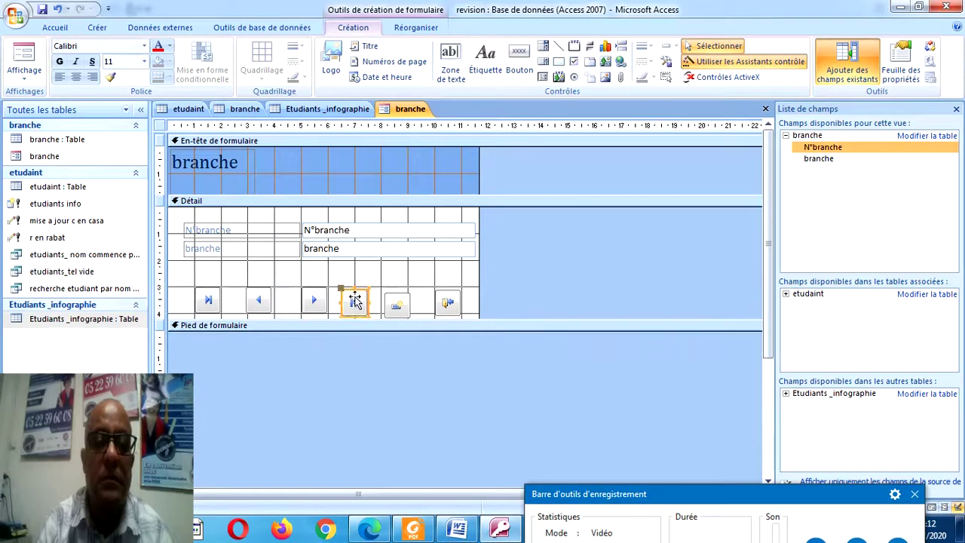
left_click(257, 298)
left_click_drag(246, 291, 222, 288)
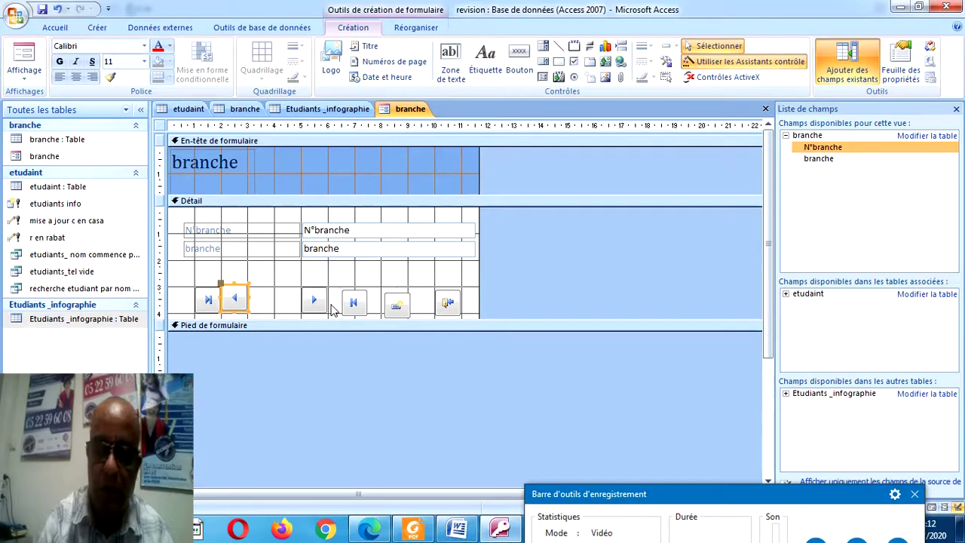
left_click_drag(312, 299, 258, 291)
left_click(351, 300)
left_click_drag(339, 290, 274, 287)
left_click(390, 300)
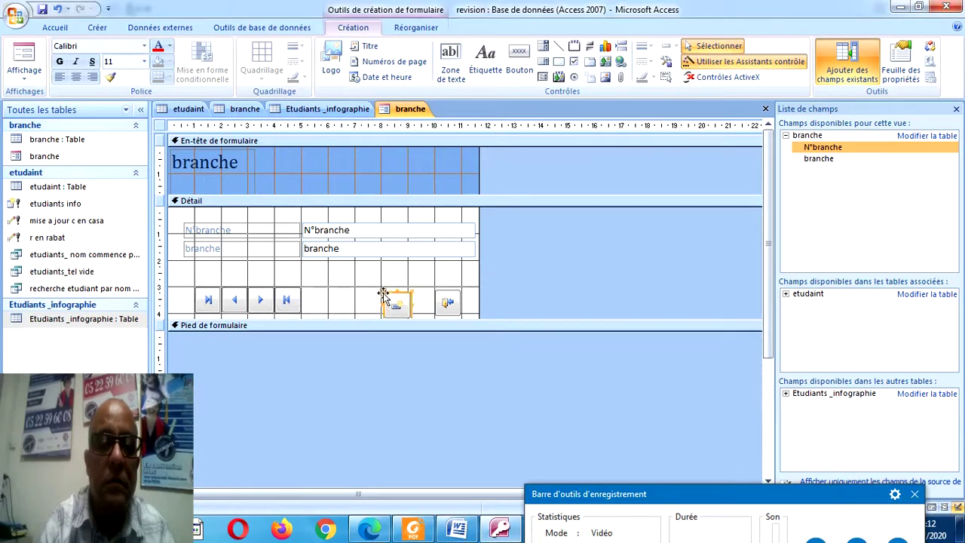
left_click_drag(383, 292, 300, 289)
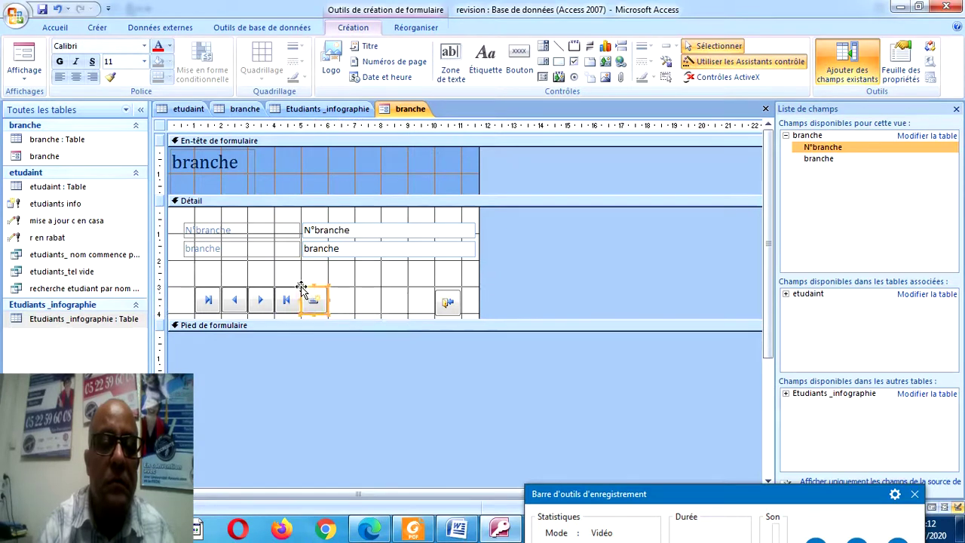
left_click(449, 300)
left_click_drag(437, 291, 328, 287)
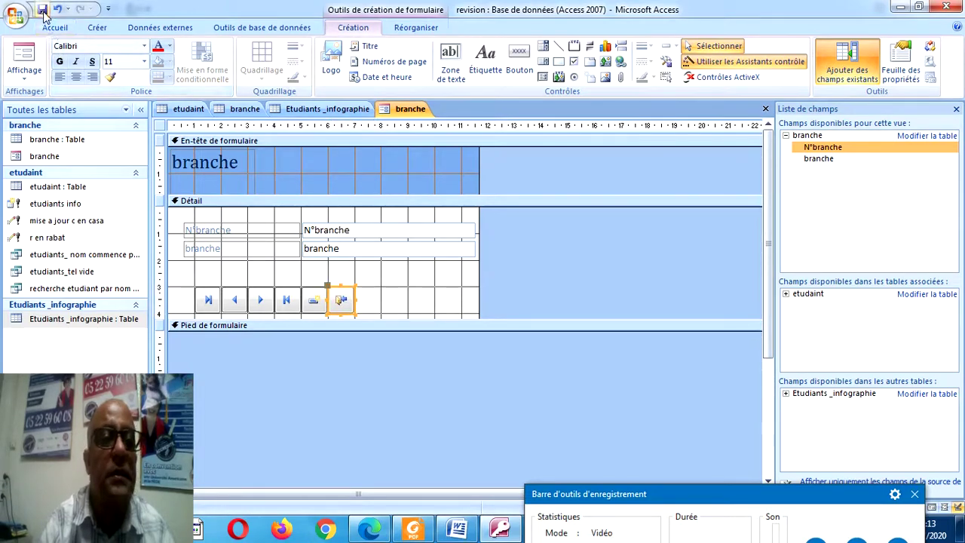
Test the buttons in form view, browsing records until record 3, GESTION ENTREPRISE.
left_click(34, 64)
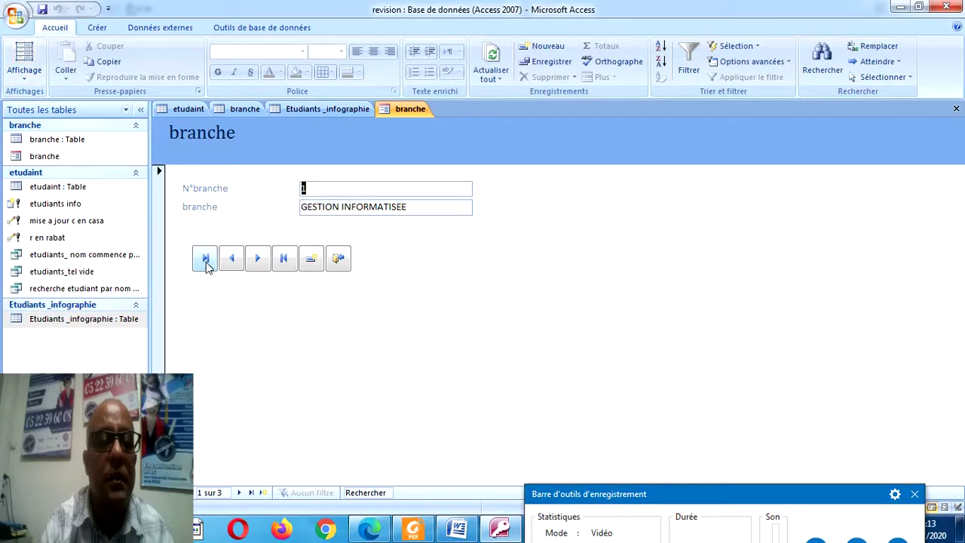
left_click(252, 261)
left_click(254, 262)
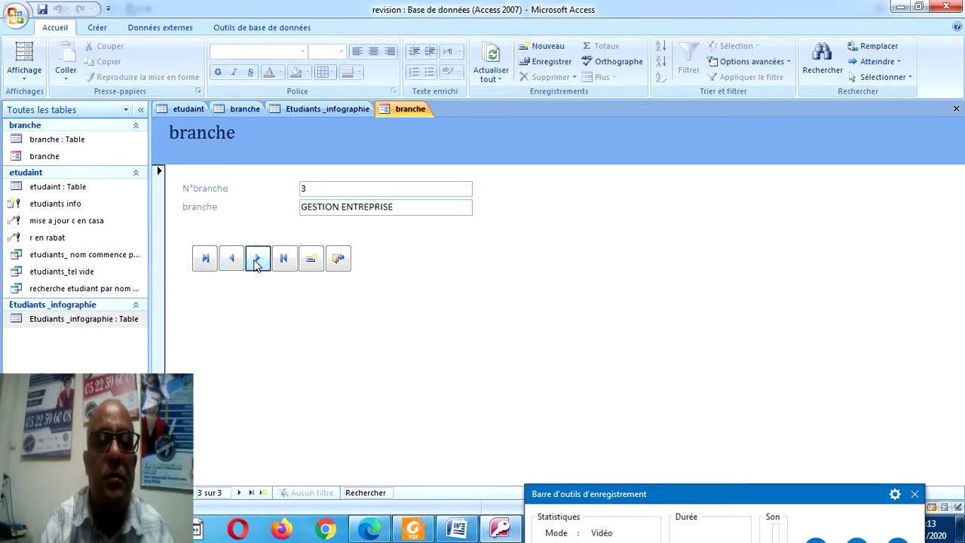
left_click(255, 262)
left_click(254, 262)
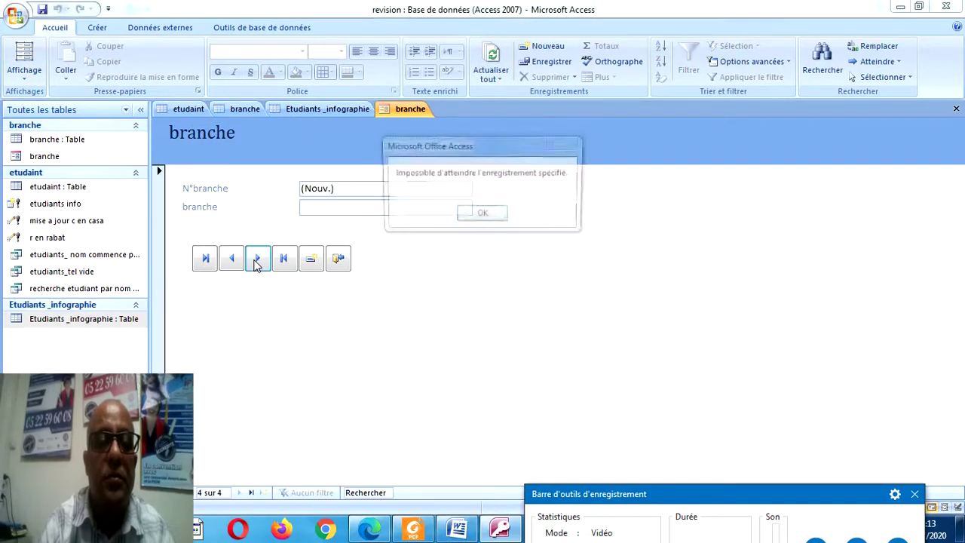
left_click(504, 213)
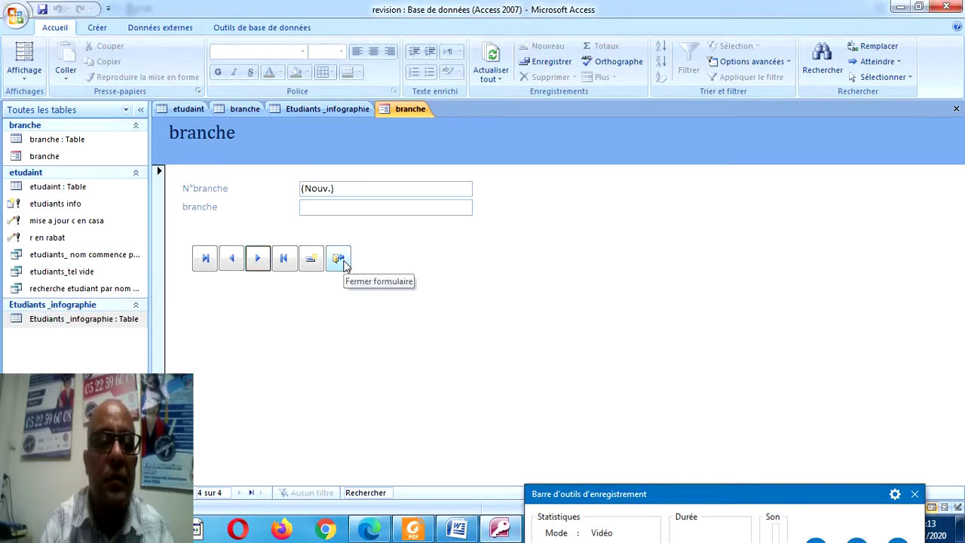
left_click(279, 265)
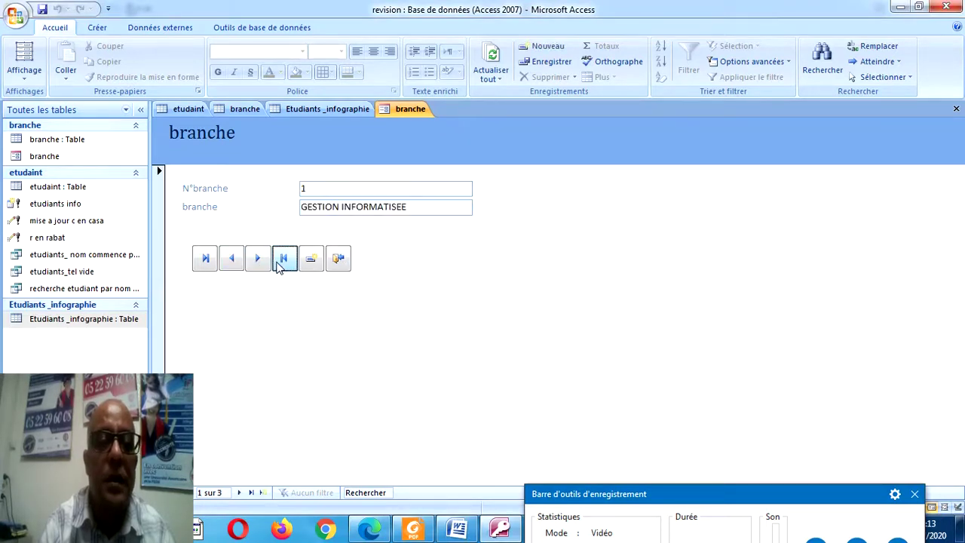
left_click(205, 263)
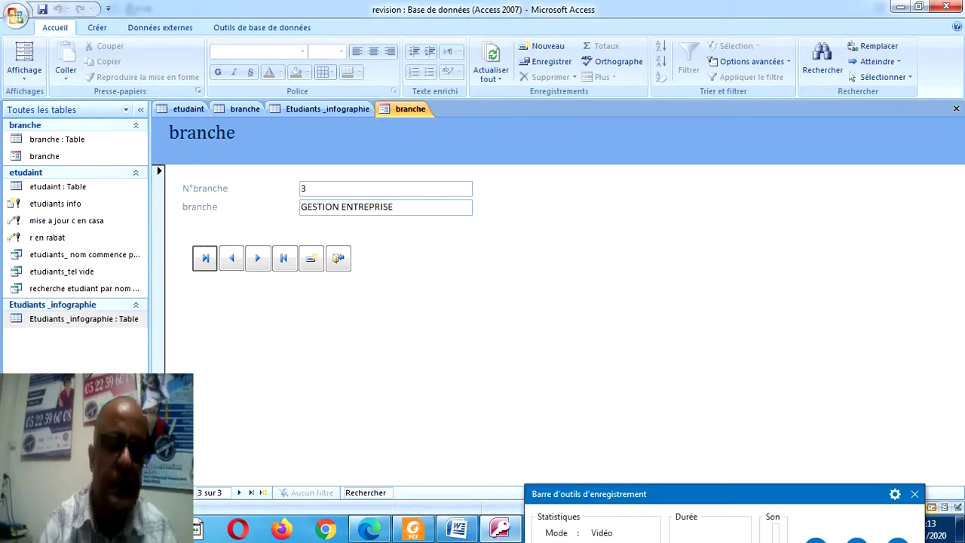
In design view, close the field list and show the whole form's property sheet.
left_click(25, 80)
left_click(52, 166)
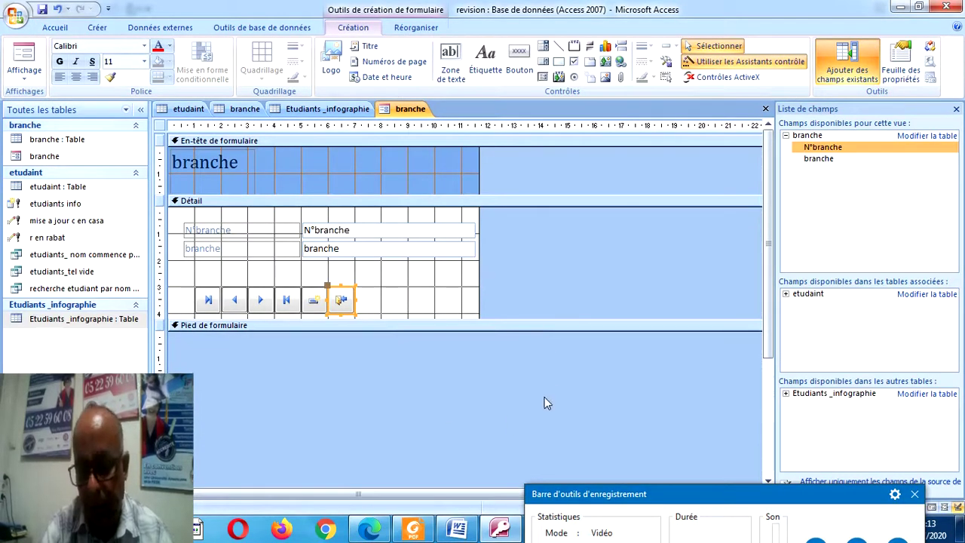
left_click(955, 109)
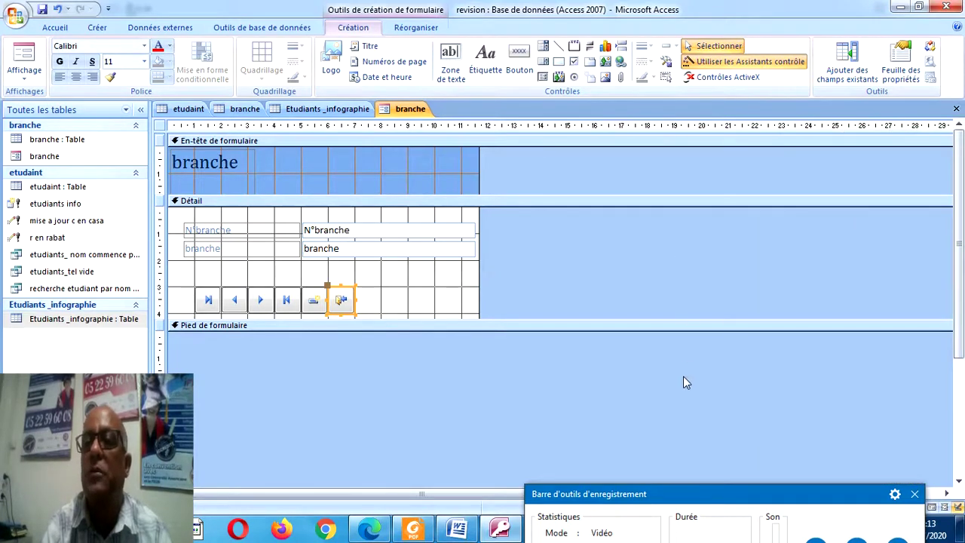
left_click(898, 60)
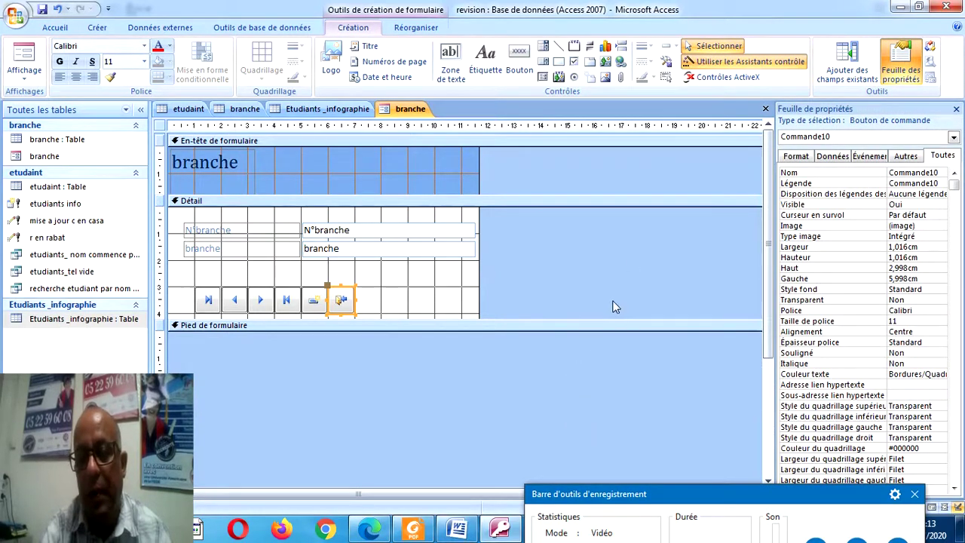
left_click(528, 403)
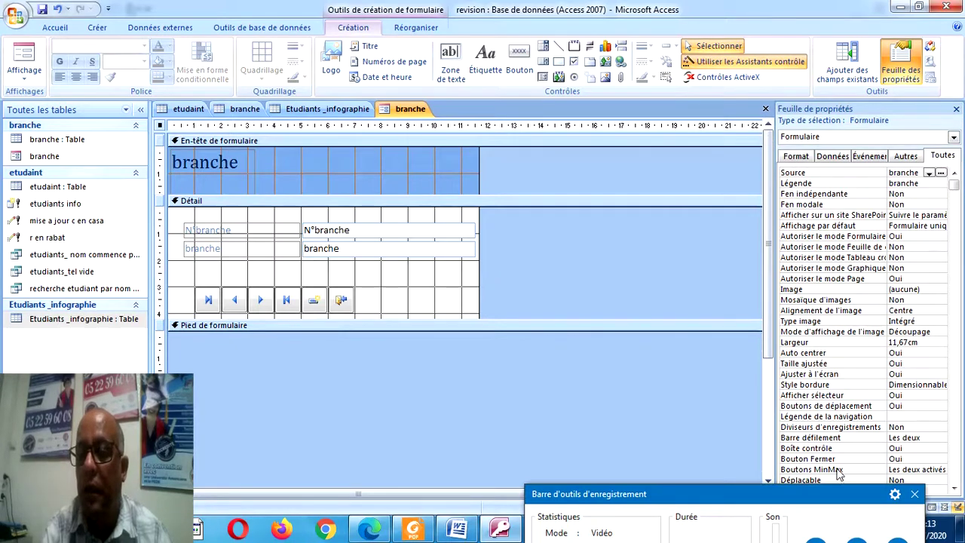
left_click_drag(792, 500, 577, 529)
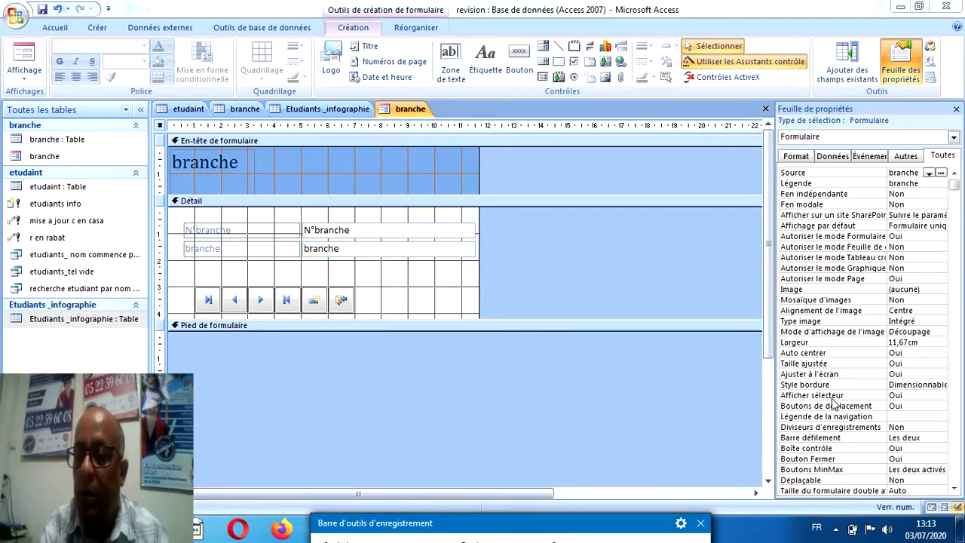
Set Afficher sélecteur and Boutons de déplacement to Non, check in form view, then close.
left_click(900, 395)
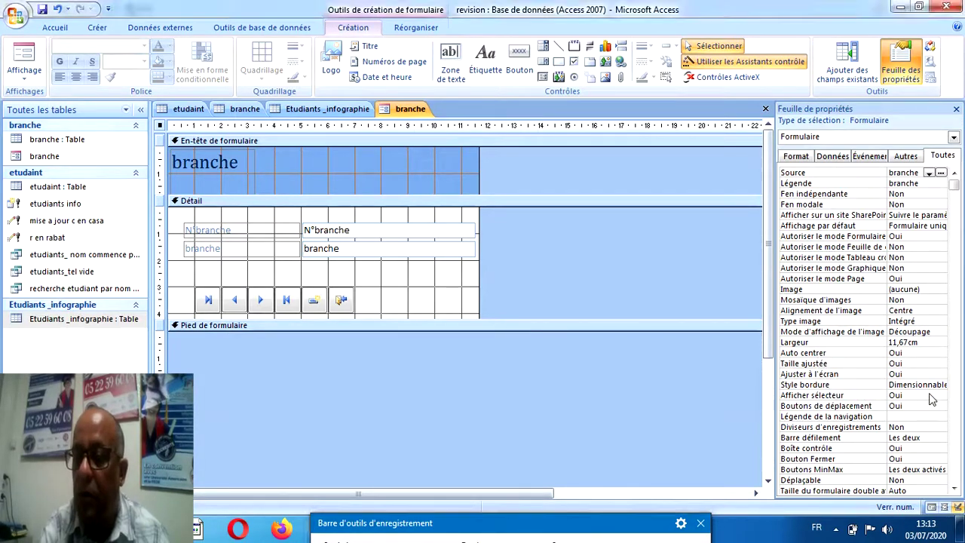
left_click(941, 396)
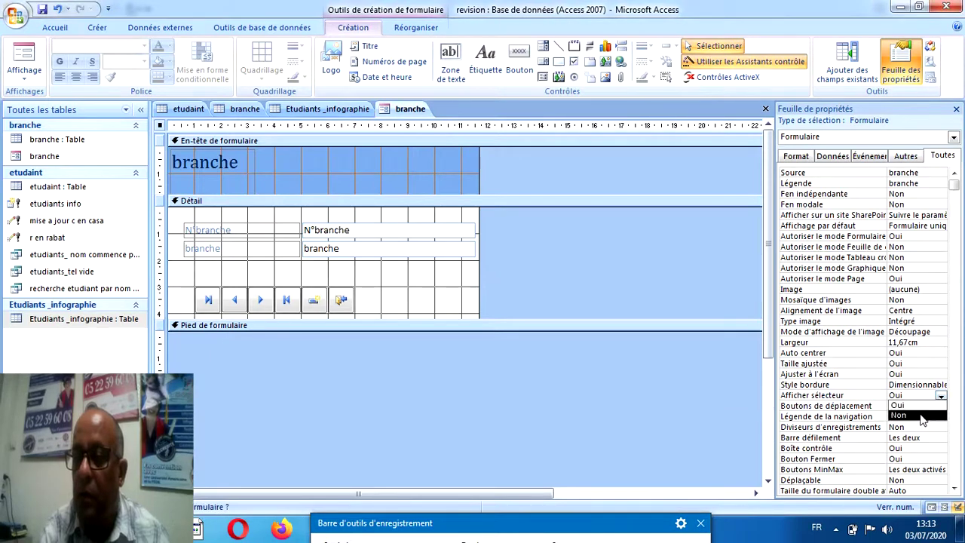
left_click(921, 415)
left_click(914, 406)
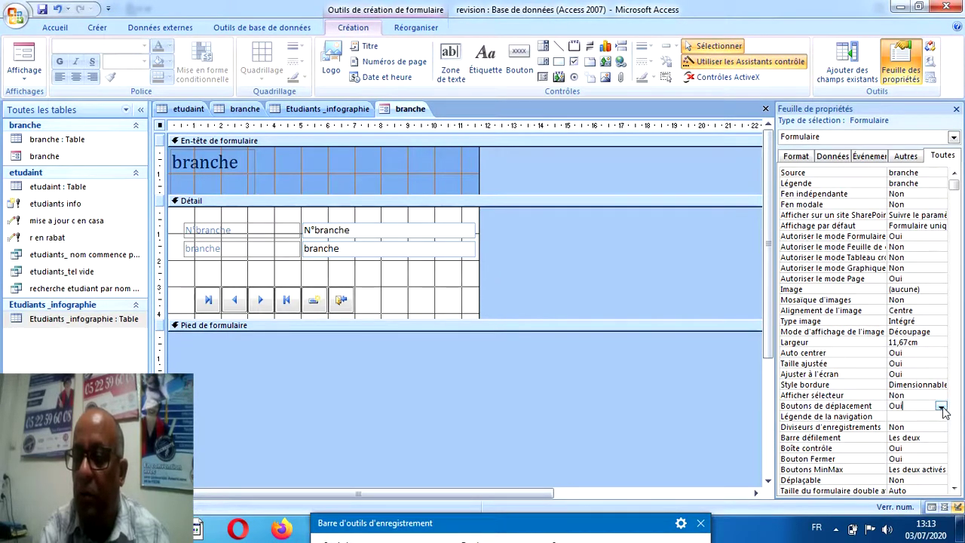
left_click(940, 407)
left_click(927, 427)
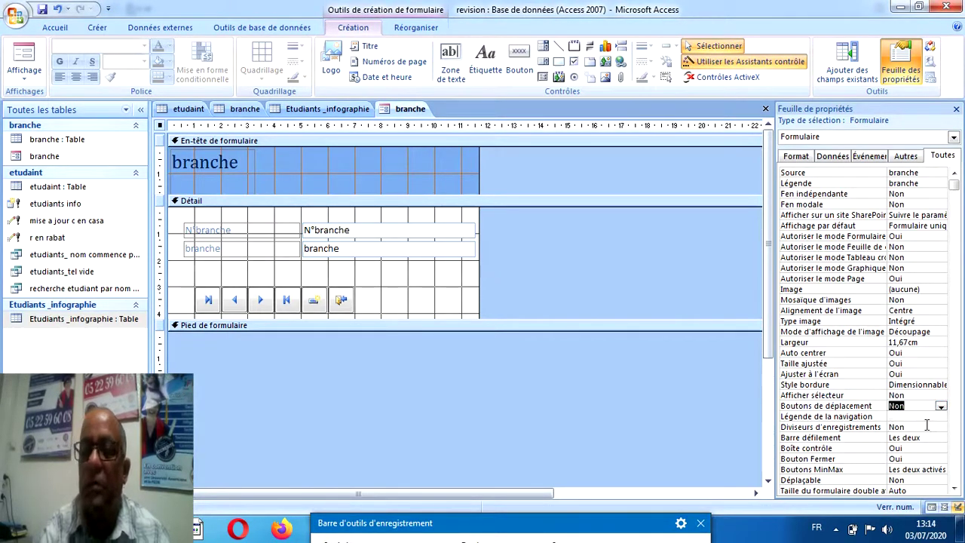
left_click(24, 59)
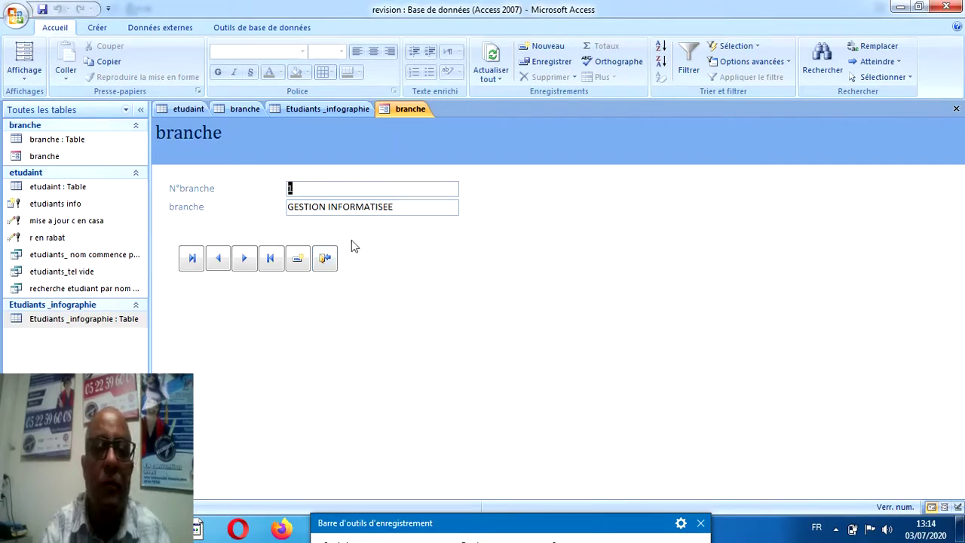
left_click(325, 260)
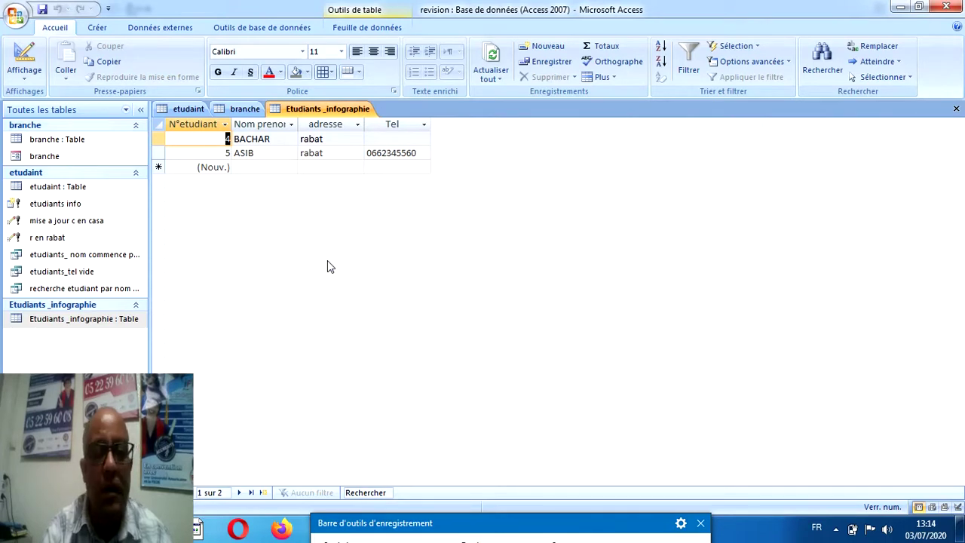
left_click(97, 27)
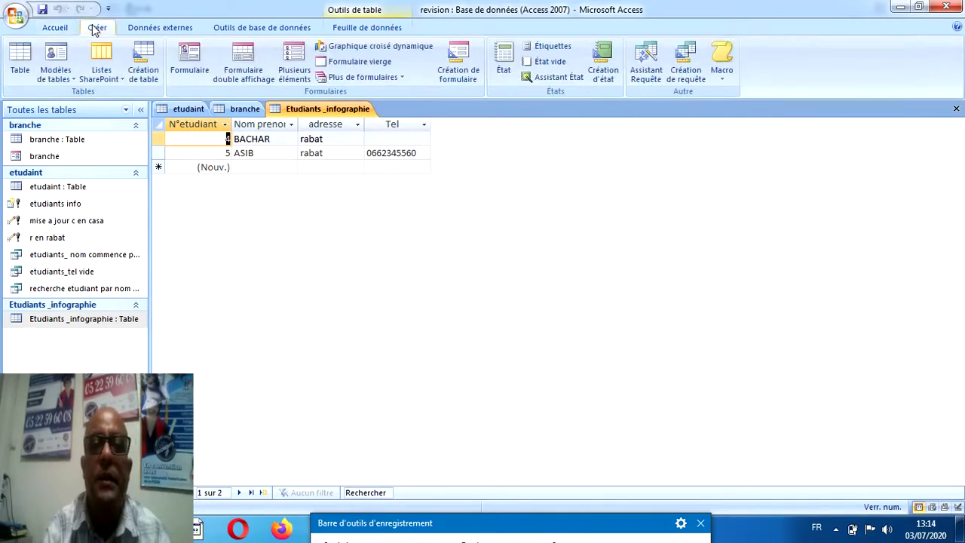
Build a single-column etudaint form from all five etudaint table fields with the Form Wizard.
left_click(375, 78)
left_click(382, 104)
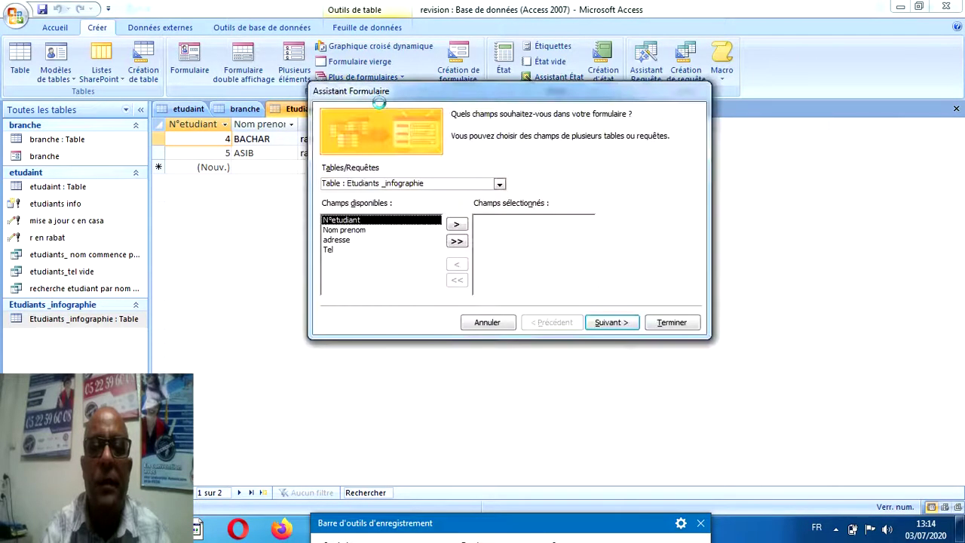
left_click(500, 185)
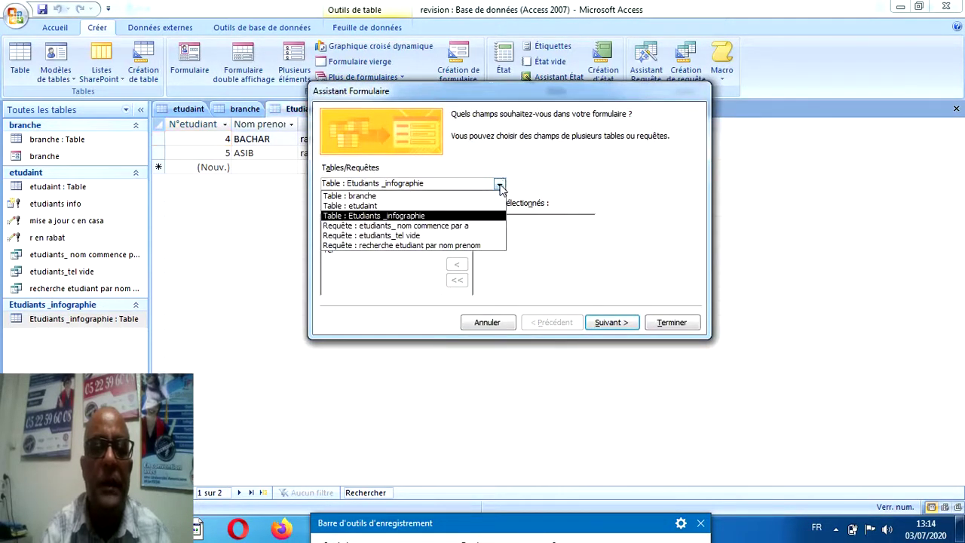
left_click(433, 205)
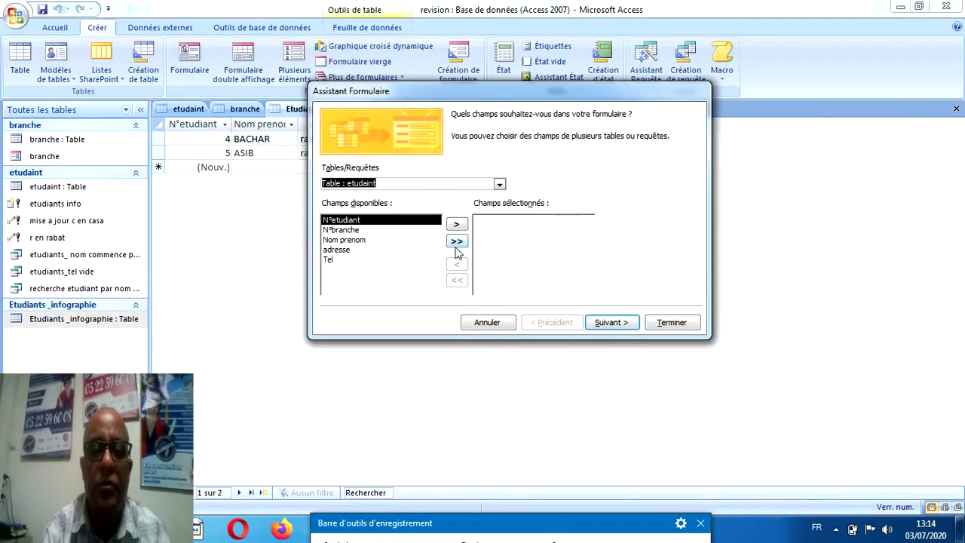
left_click(456, 240)
left_click(628, 323)
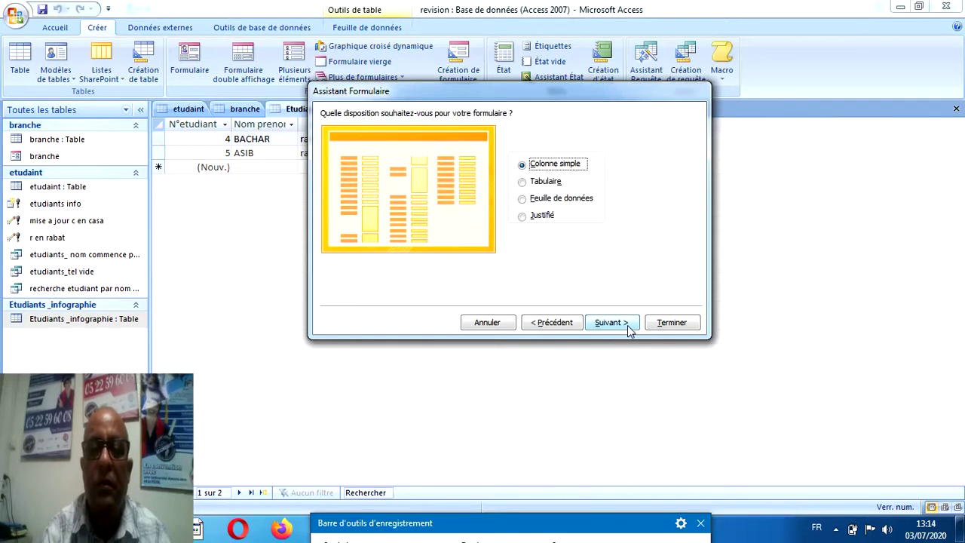
left_click(627, 325)
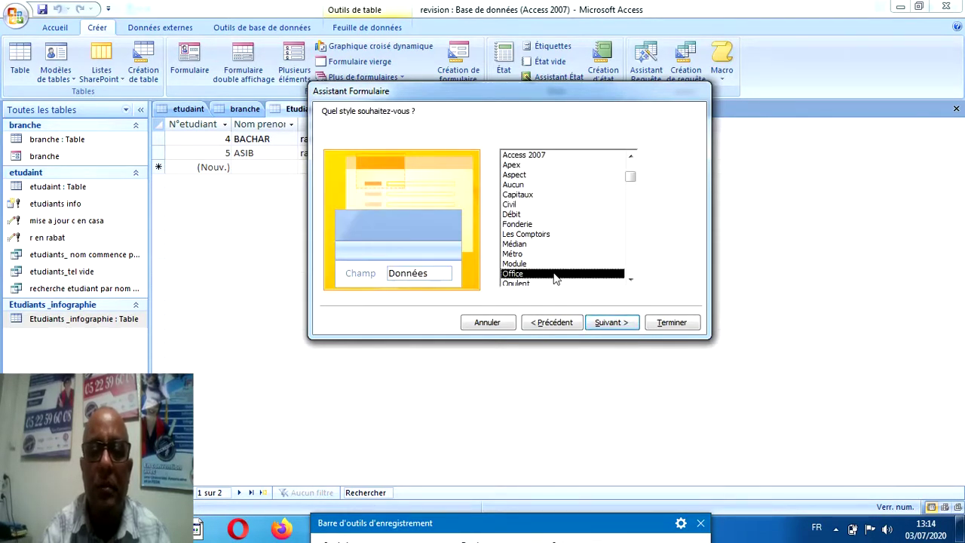
left_click(671, 323)
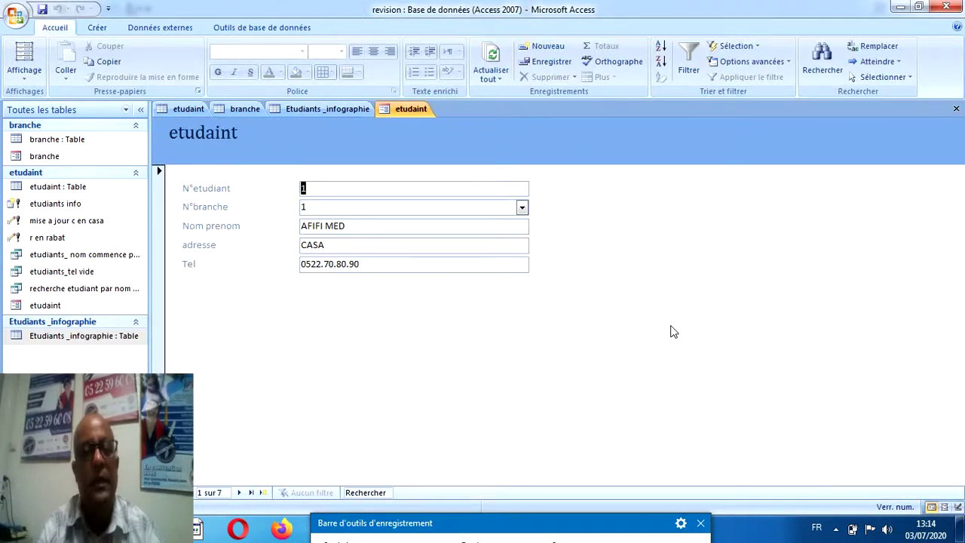
In design view, enlarge the detail section and add a last-record button.
left_click(24, 82)
left_click(53, 162)
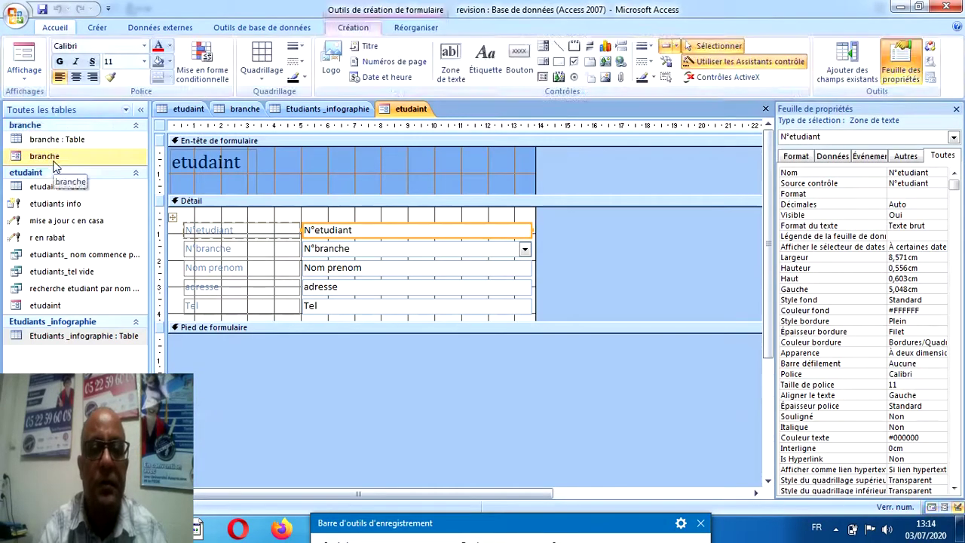
left_click_drag(309, 321, 312, 377)
left_click(520, 58)
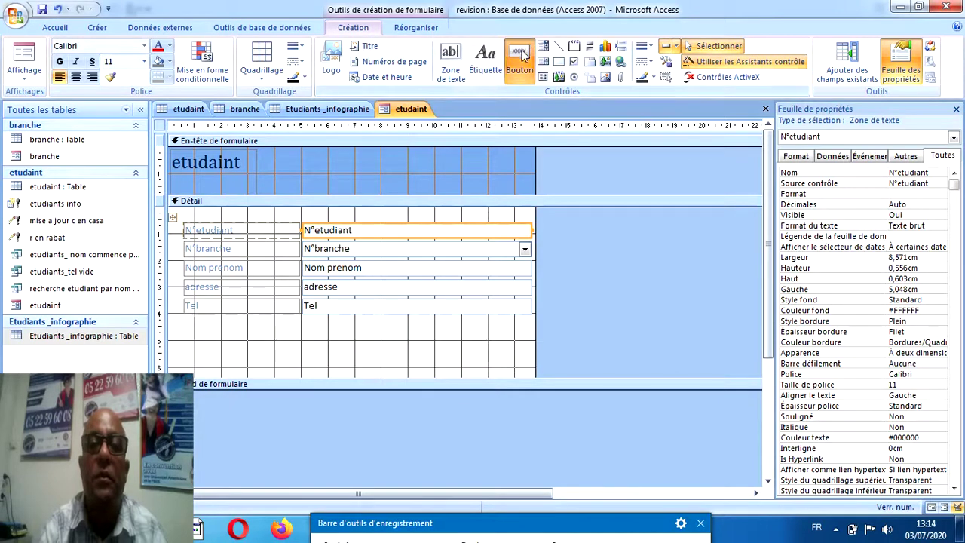
left_click_drag(195, 343, 221, 363)
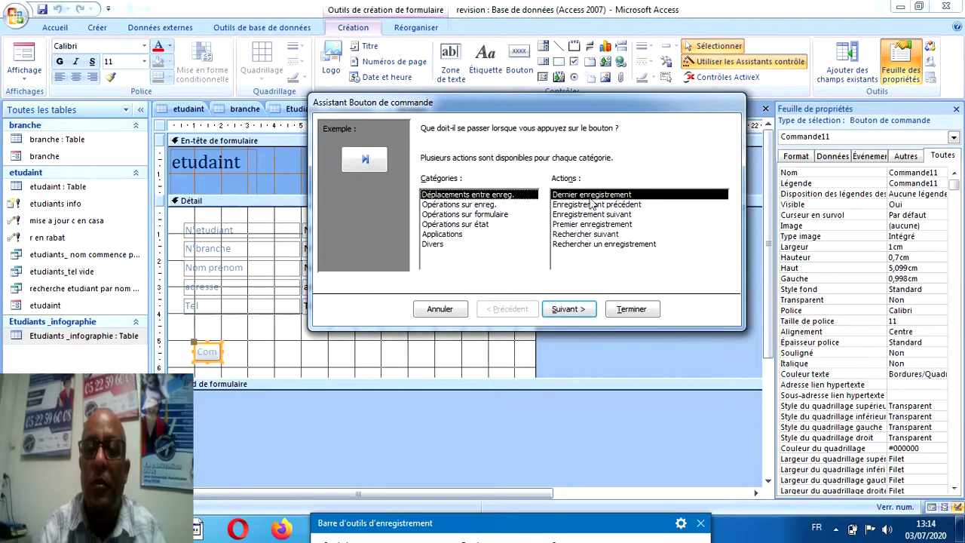
left_click(618, 308)
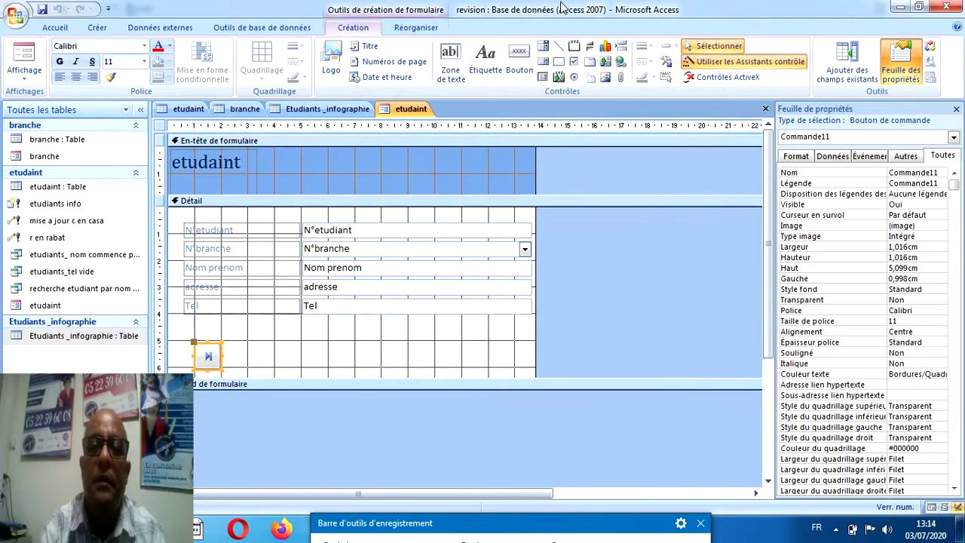
Add previous-record and next-record buttons beside it.
left_click(519, 57)
left_click_drag(238, 341, 268, 369)
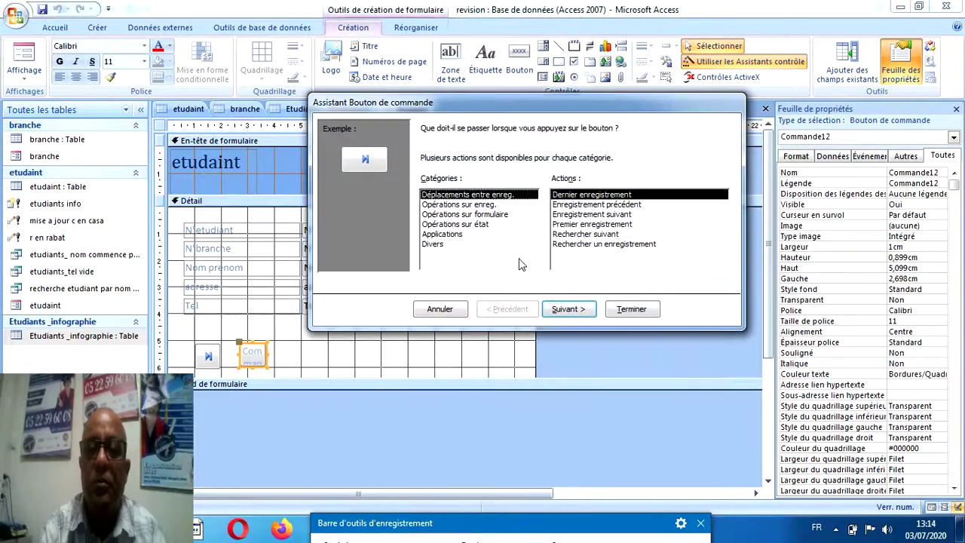
left_click(588, 205)
left_click(632, 309)
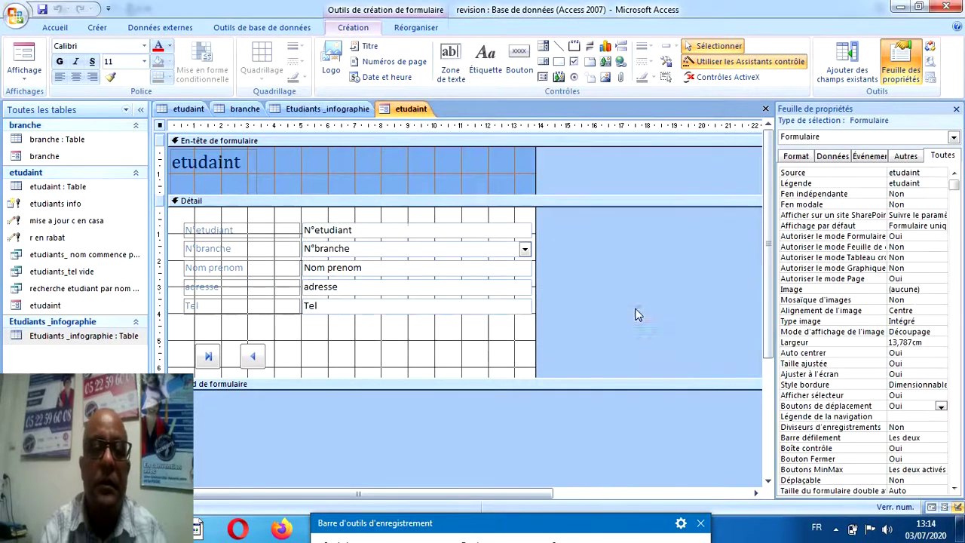
left_click(519, 60)
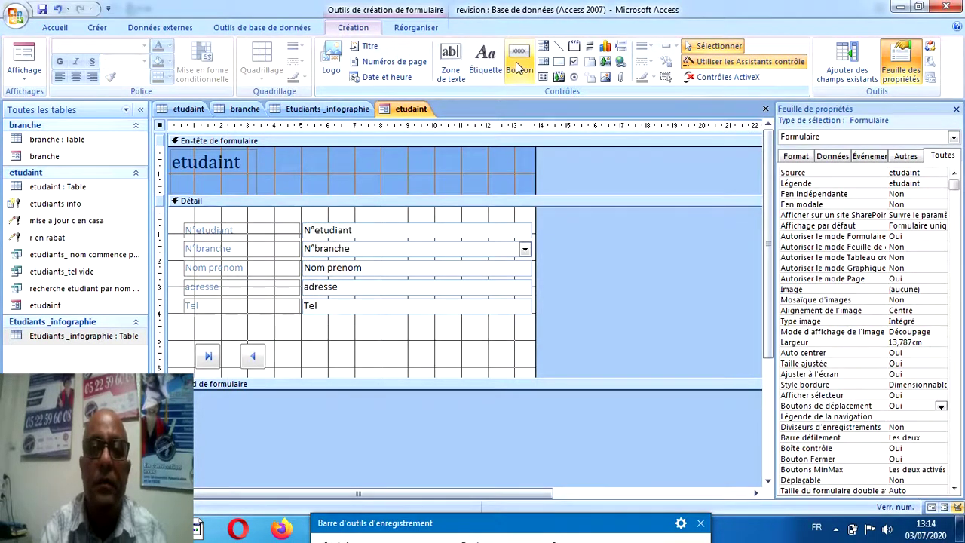
left_click(285, 345)
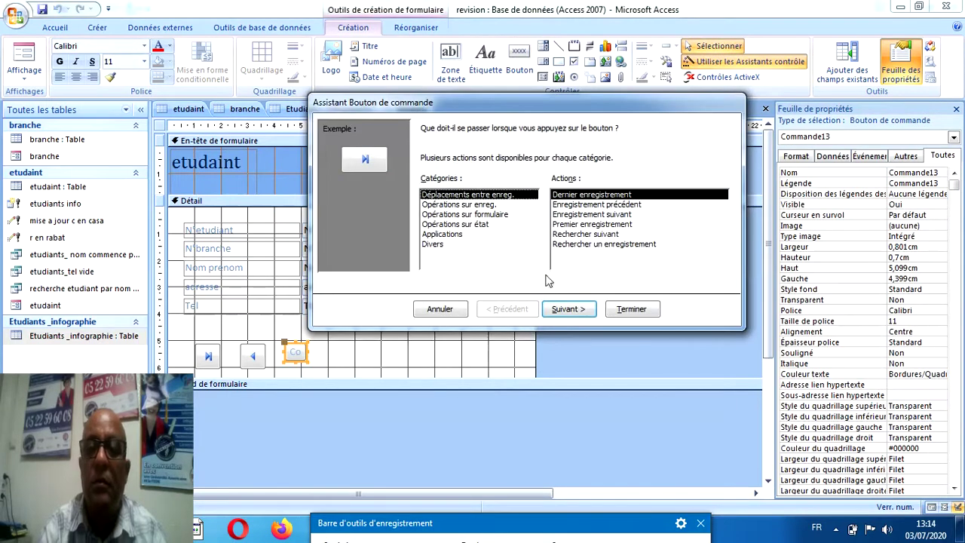
left_click(593, 214)
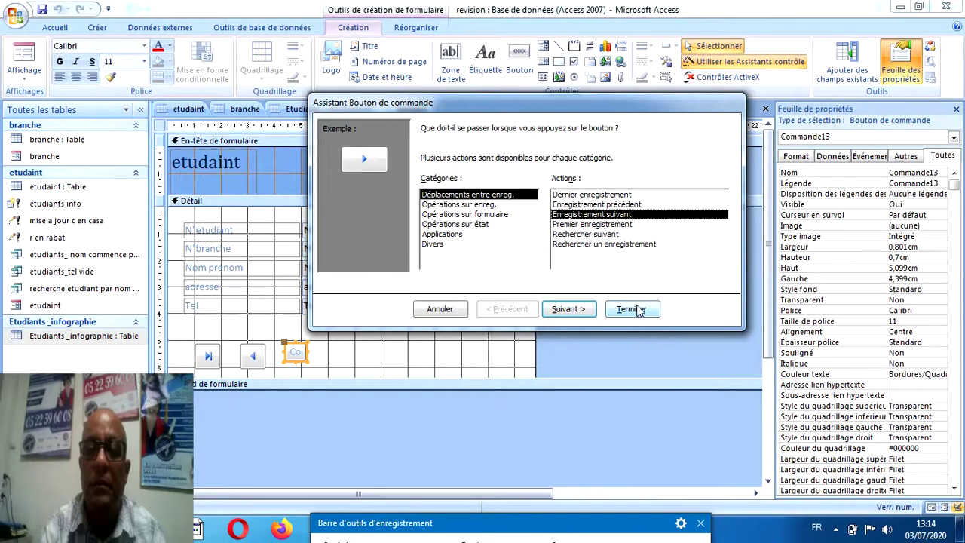
left_click(631, 309)
Add first-record and add-new-record buttons to the row.
left_click(519, 60)
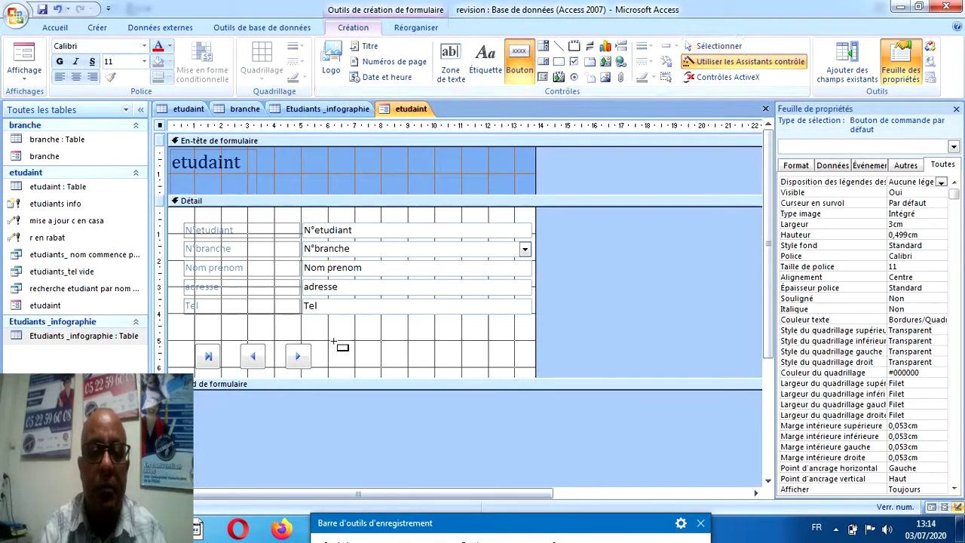
left_click_drag(334, 340, 352, 367)
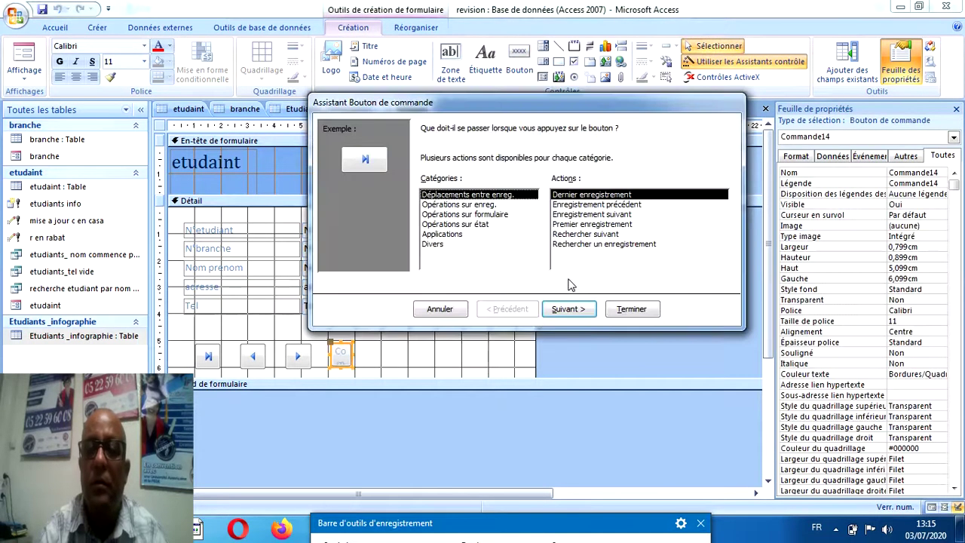
left_click(595, 225)
left_click(631, 309)
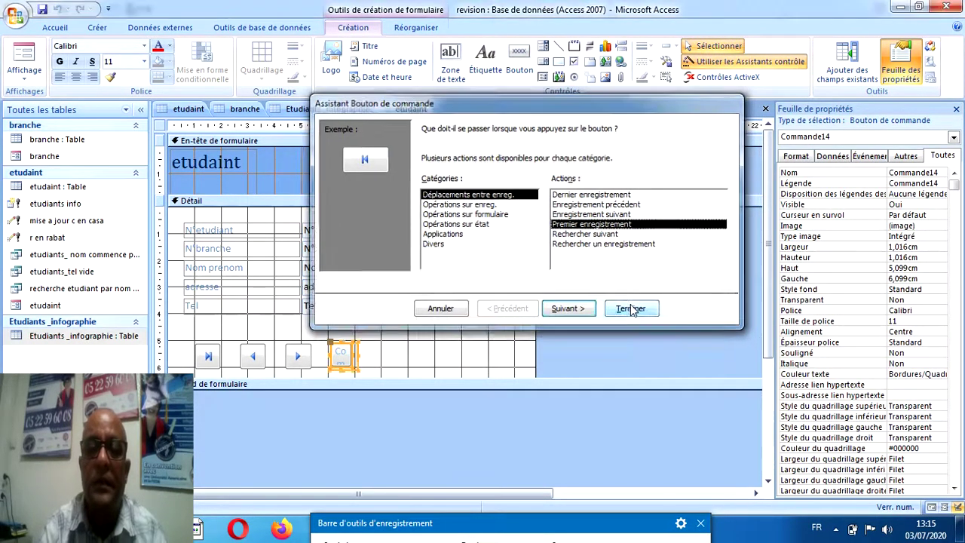
left_click(521, 58)
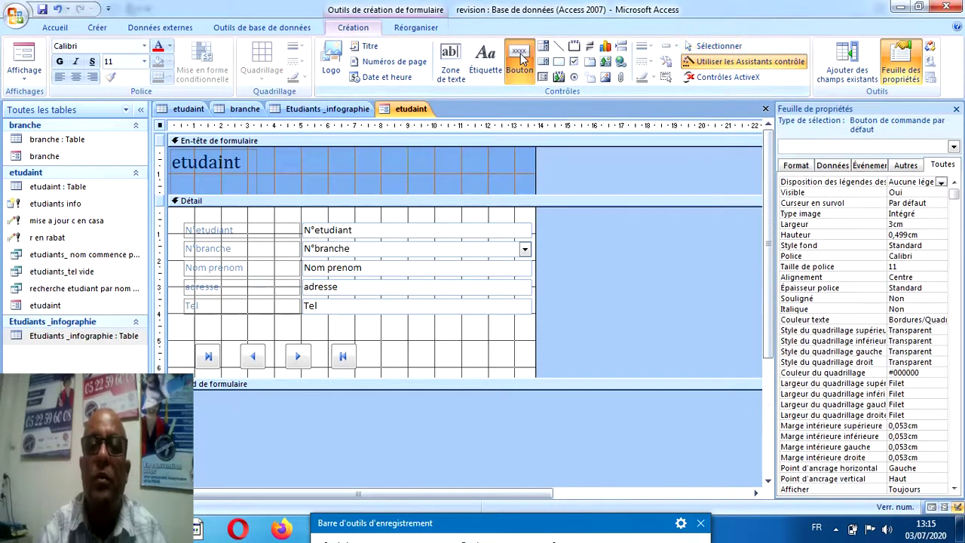
left_click(378, 344)
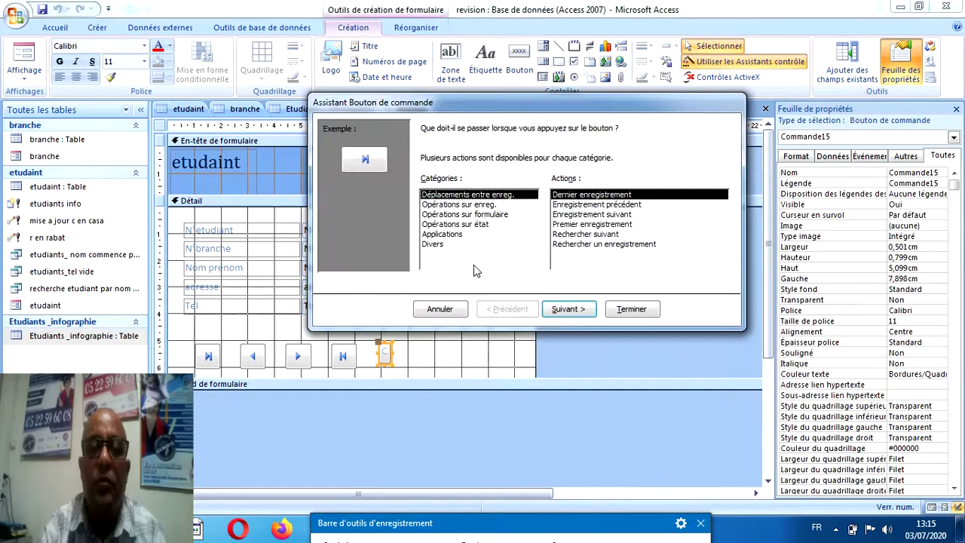
left_click(465, 205)
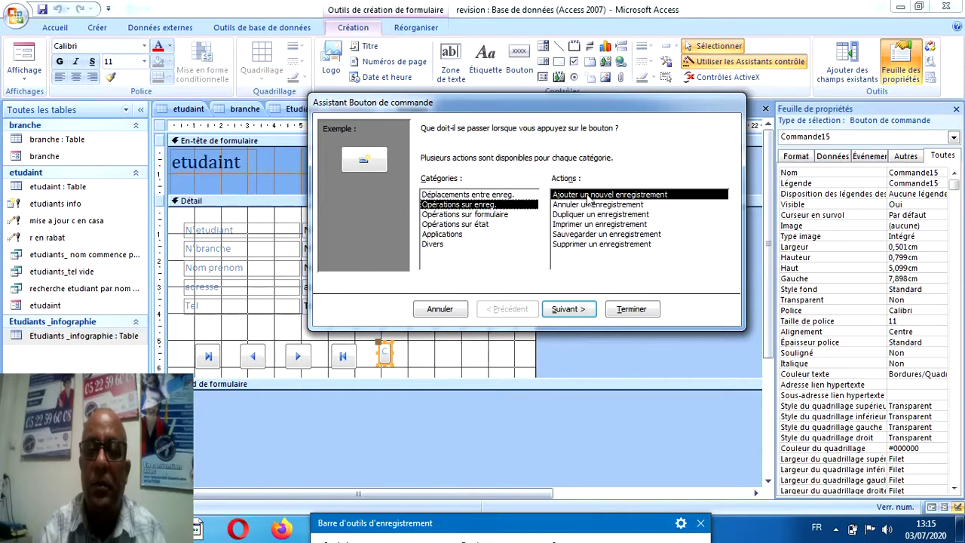
left_click(623, 312)
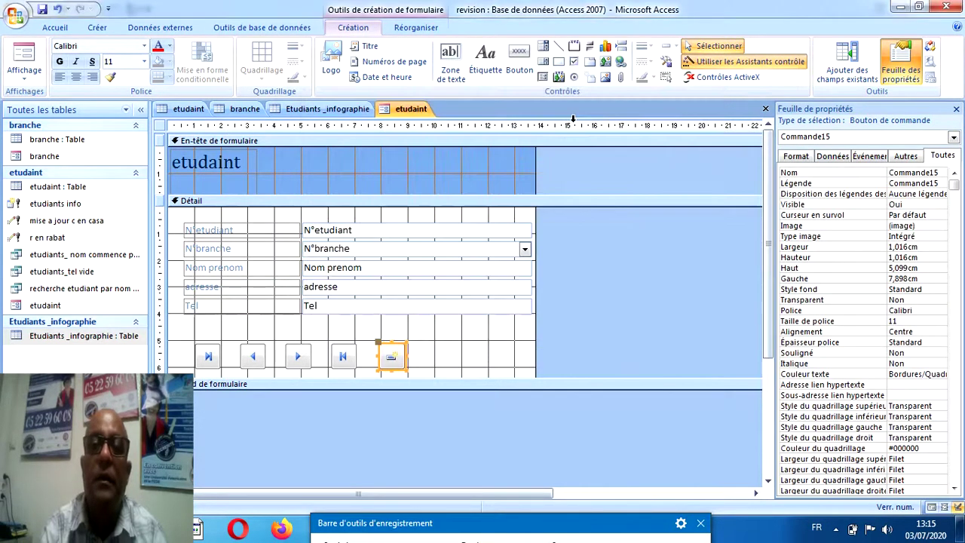
Add a close-form button at the end of the row.
left_click(528, 69)
left_click_drag(429, 340, 447, 366)
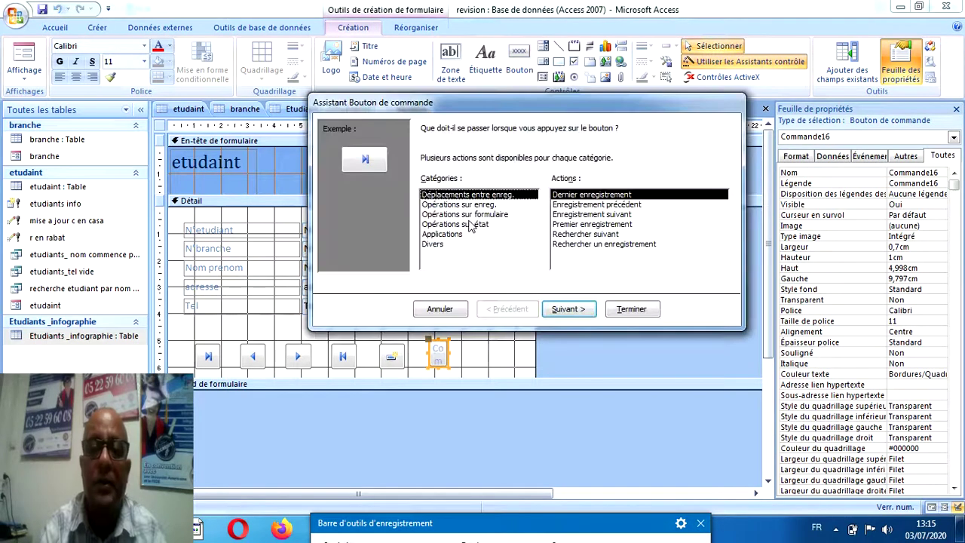
left_click(466, 215)
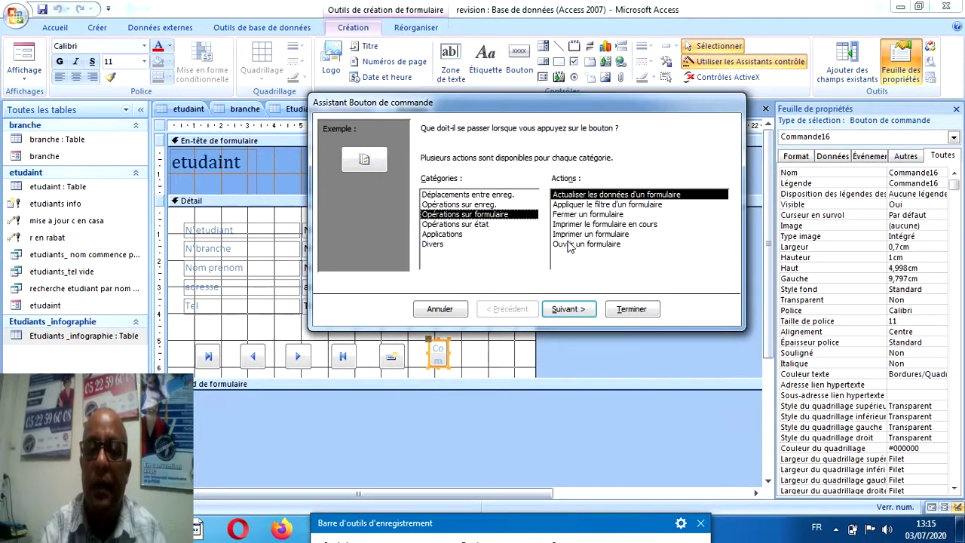
left_click(585, 216)
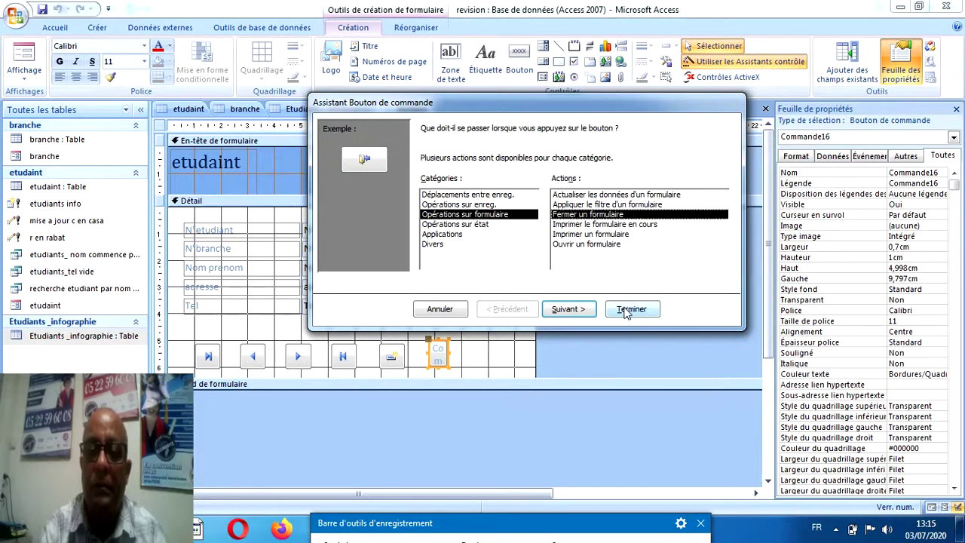
left_click(626, 309)
left_click(208, 356)
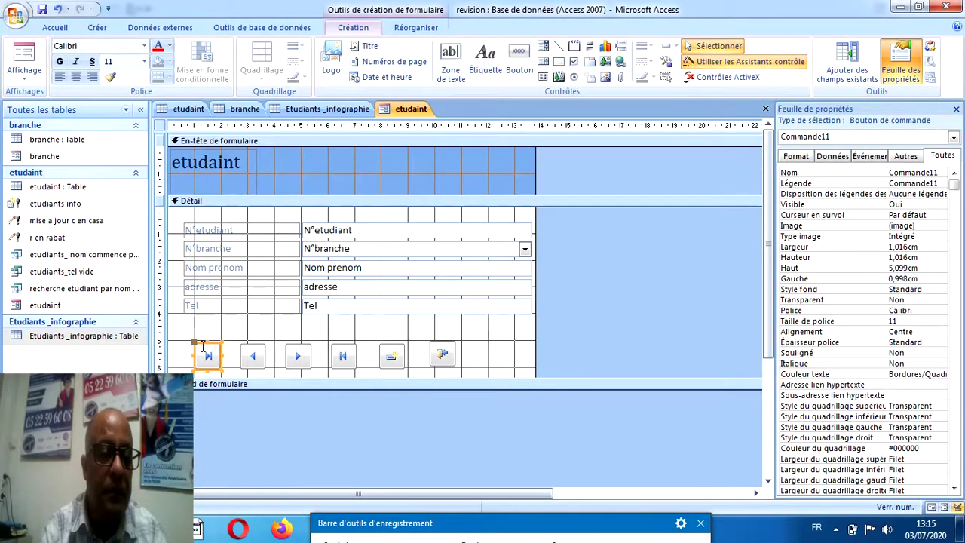
Nudge the first and fourth buttons up so the row aligns at top 4,998 cm.
left_click_drag(197, 349, 242, 340)
left_click(246, 356)
left_click(287, 355)
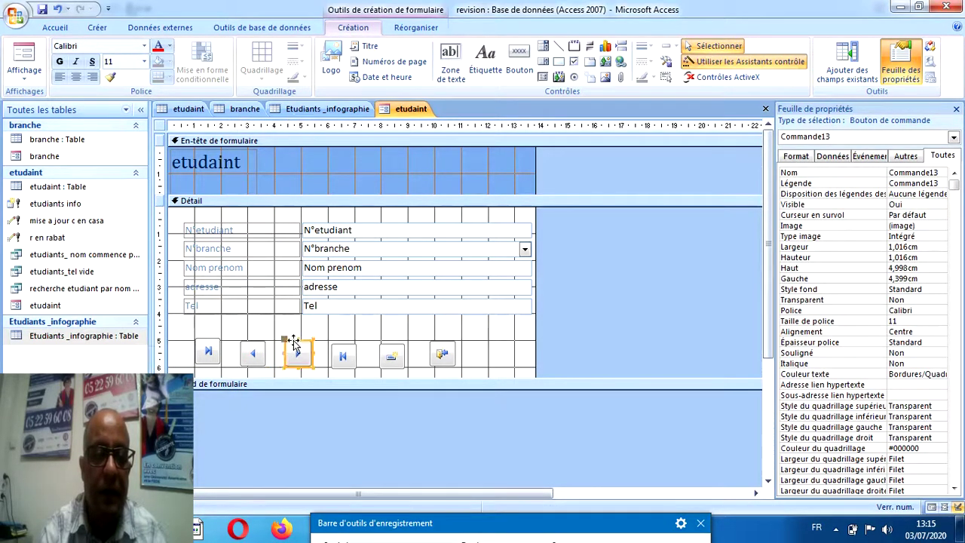
left_click(339, 347)
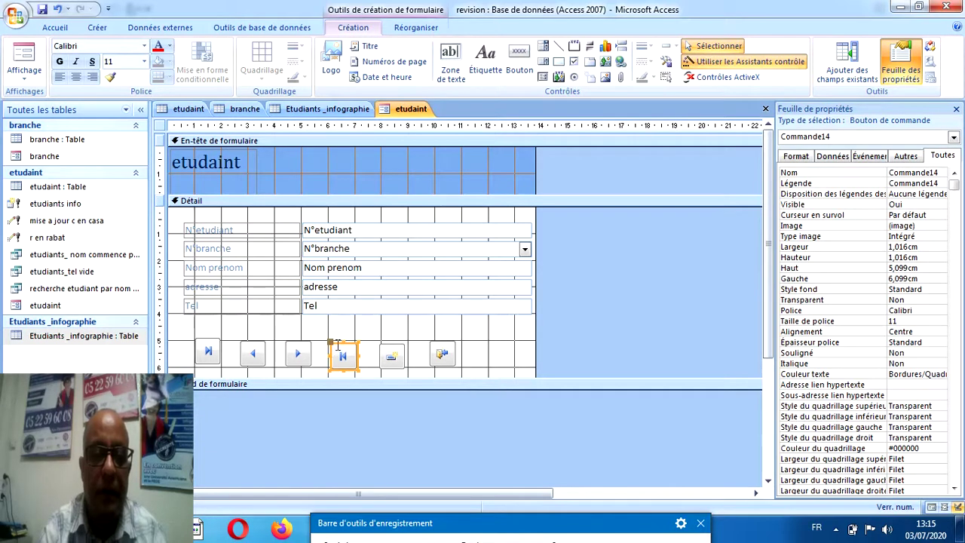
left_click_drag(335, 346, 386, 341)
left_click(383, 354)
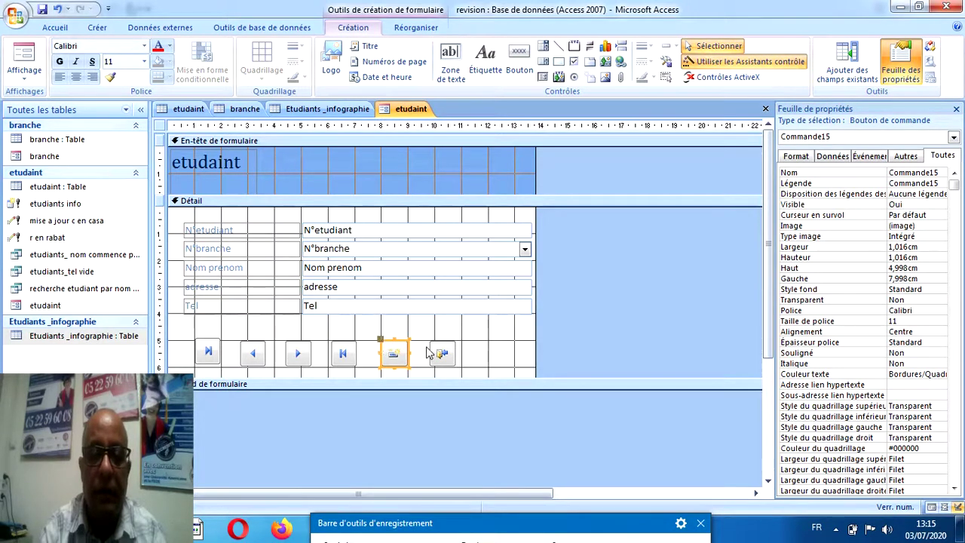
left_click(431, 346)
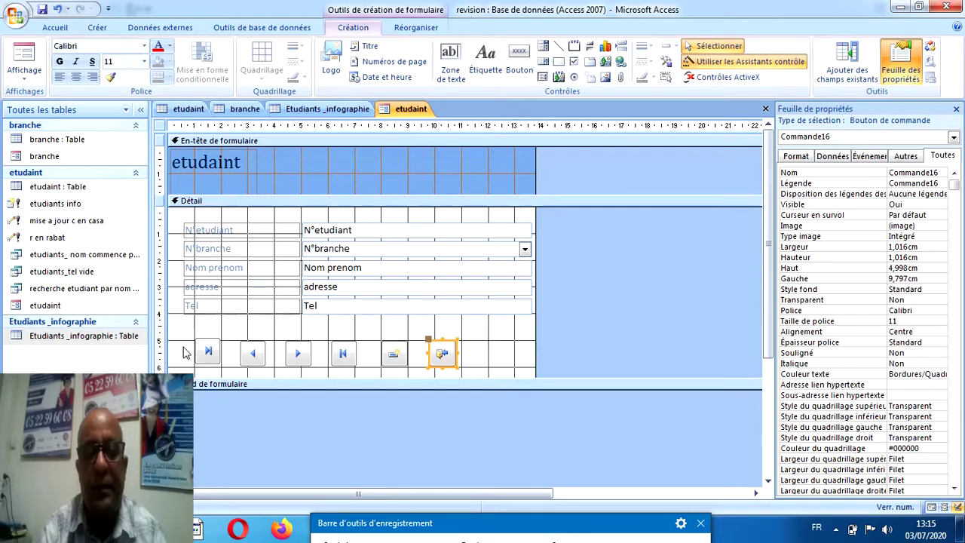
Set the etudaint form's Afficher sélecteur and Boutons de déplacement properties to Non.
left_click(656, 299)
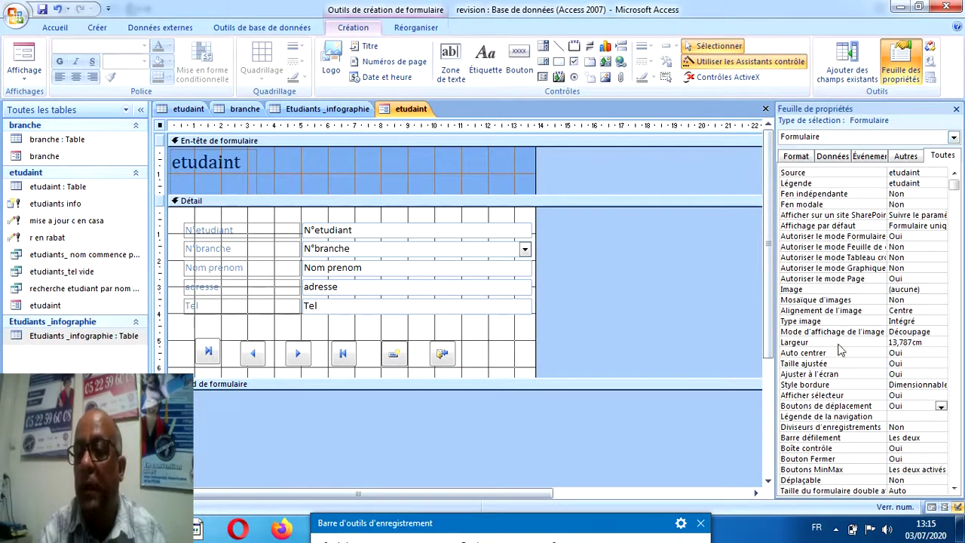
left_click(911, 395)
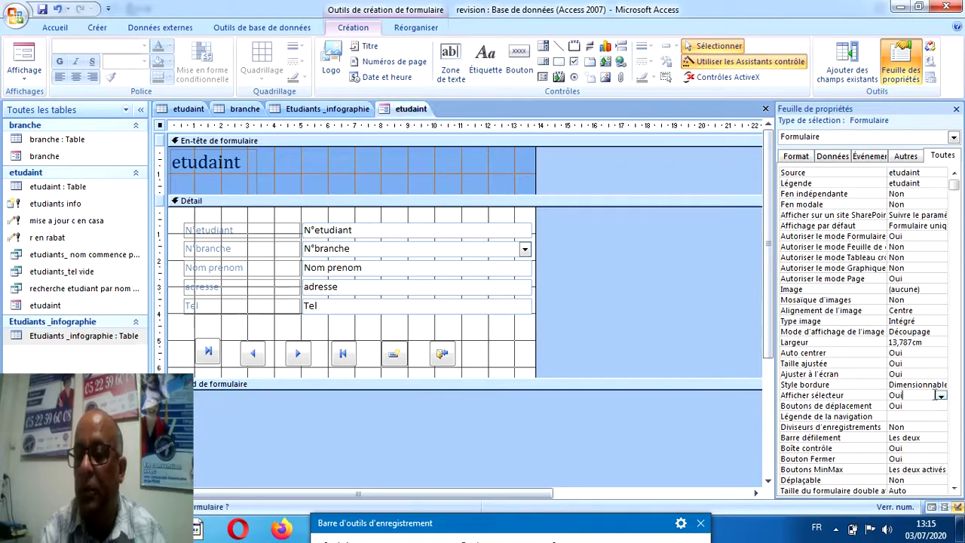
left_click(941, 395)
left_click(921, 416)
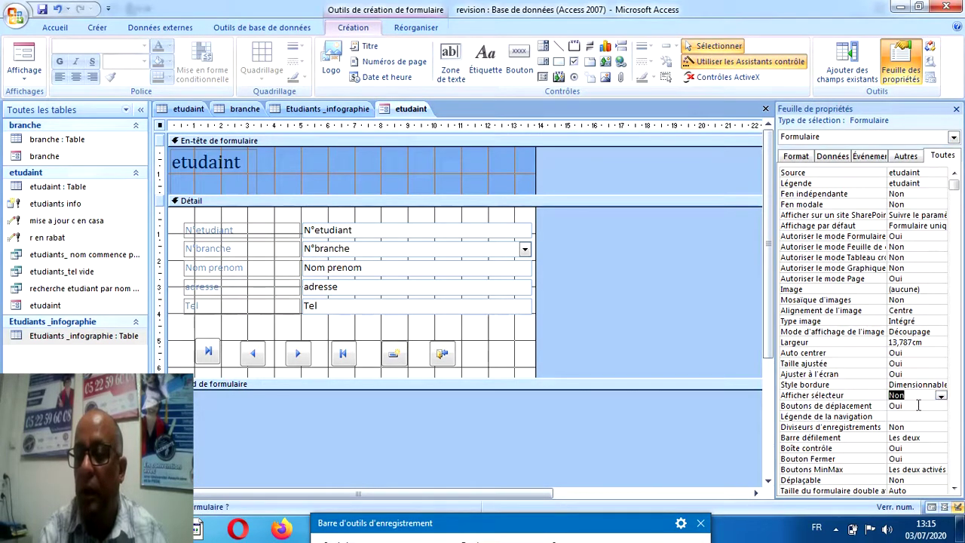
left_click(919, 406)
left_click(941, 407)
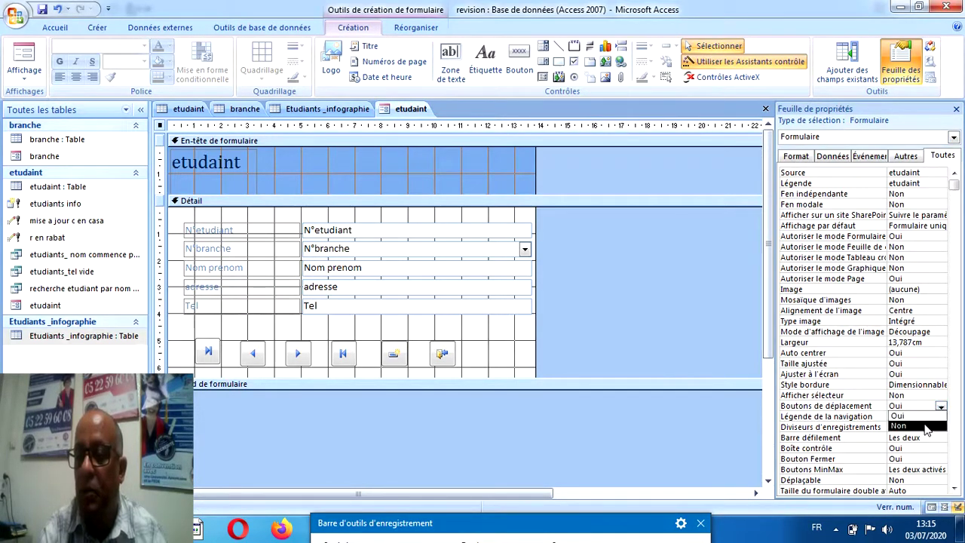
left_click(929, 425)
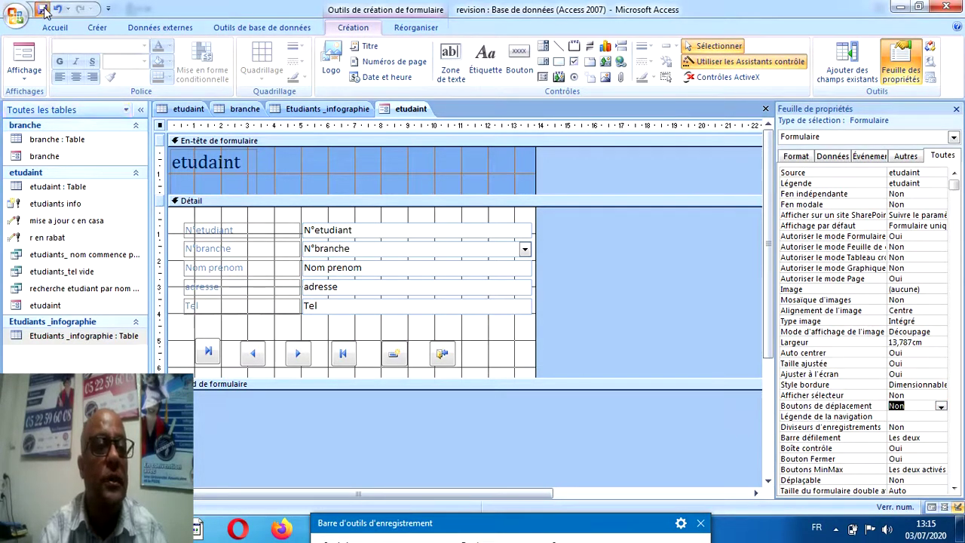
Switch the etudaint form to form view, then bring the assignment PDF forward.
left_click(27, 53)
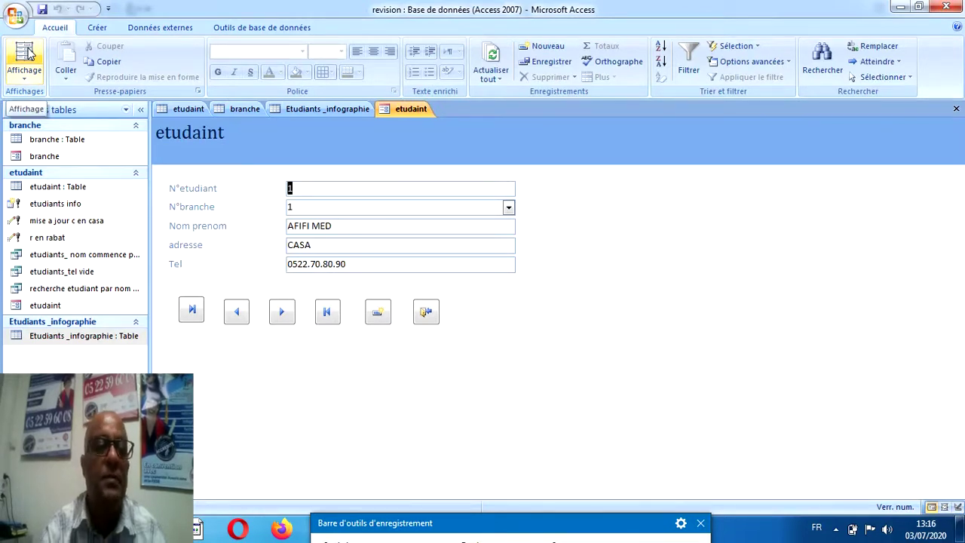
left_click_drag(375, 528, 358, 542)
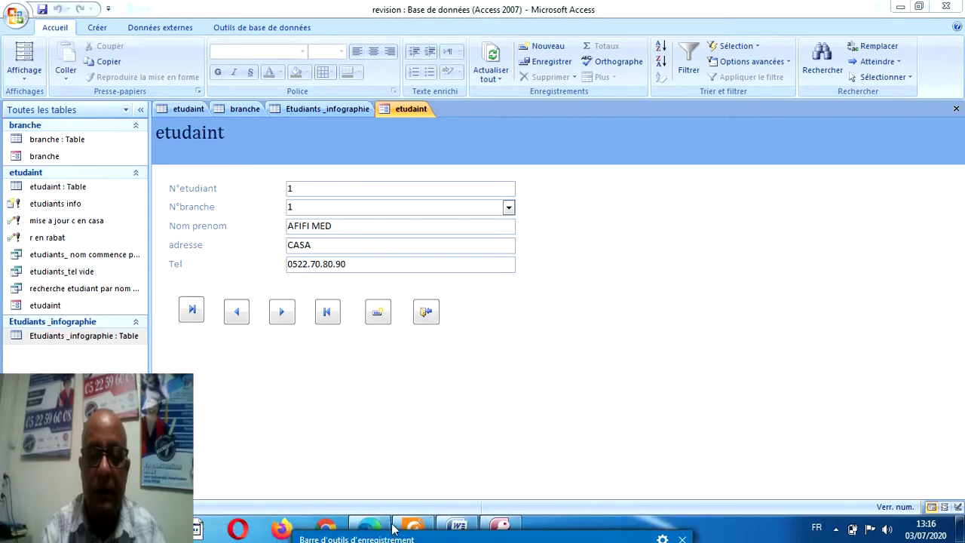
left_click(412, 527)
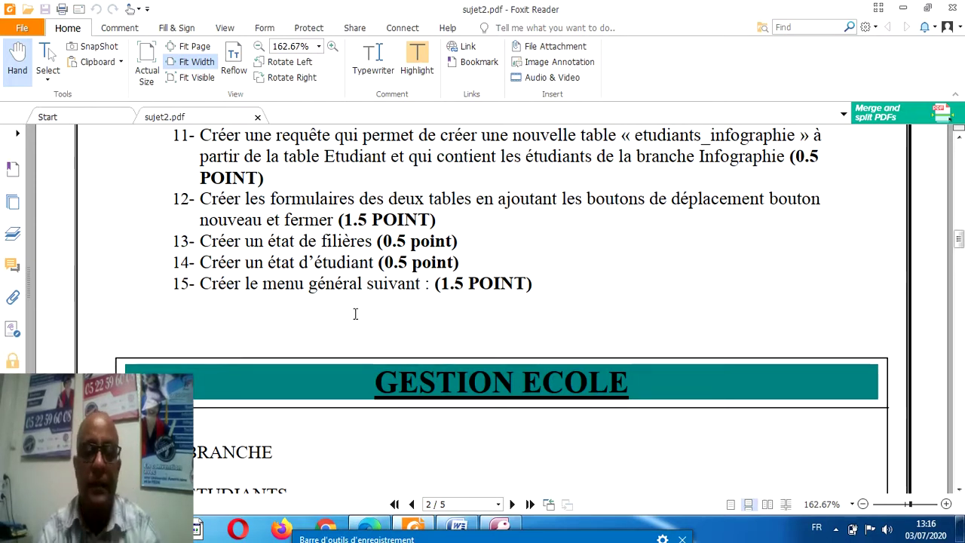
Leave sujet2.pdf's GESTION ECOLE menu task and return to the Access etudaint form.
mouse_move(471, 536)
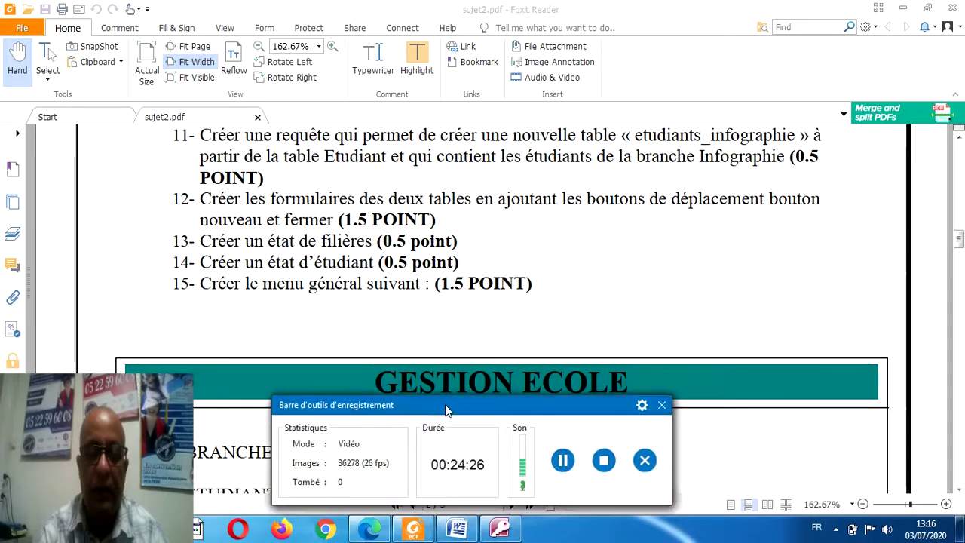
left_click(496, 529)
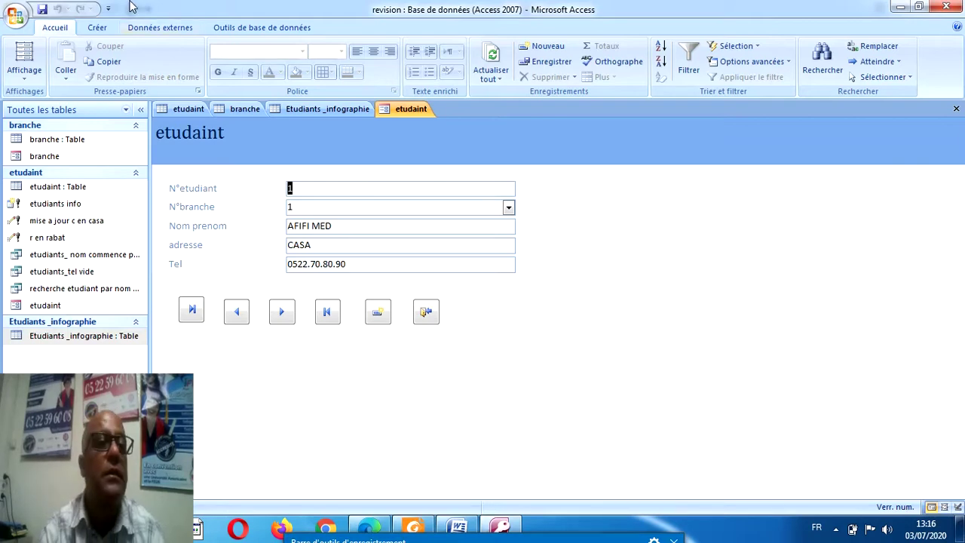
Launch Assistant État on the etudaint table, glancing at the assignment PDF in between.
left_click(96, 27)
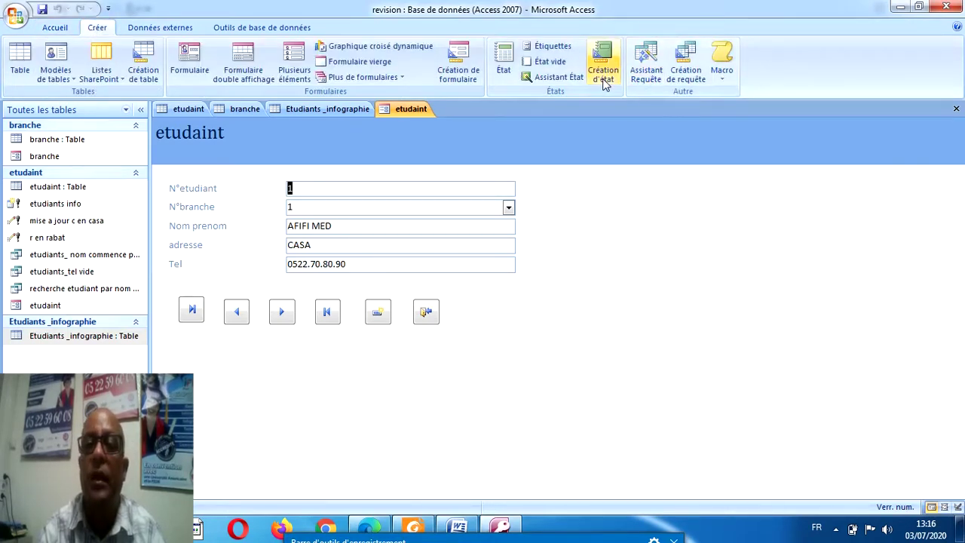
left_click(574, 80)
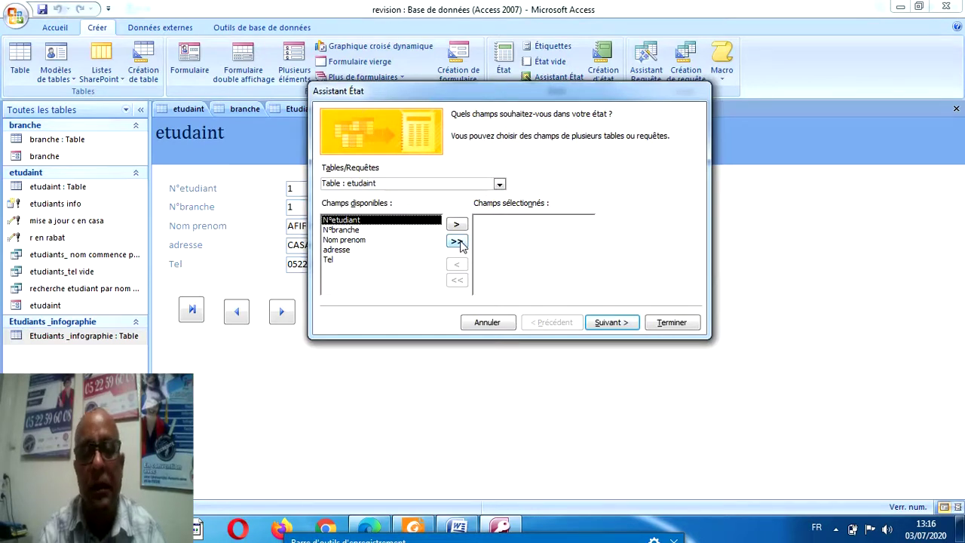
left_click(419, 528)
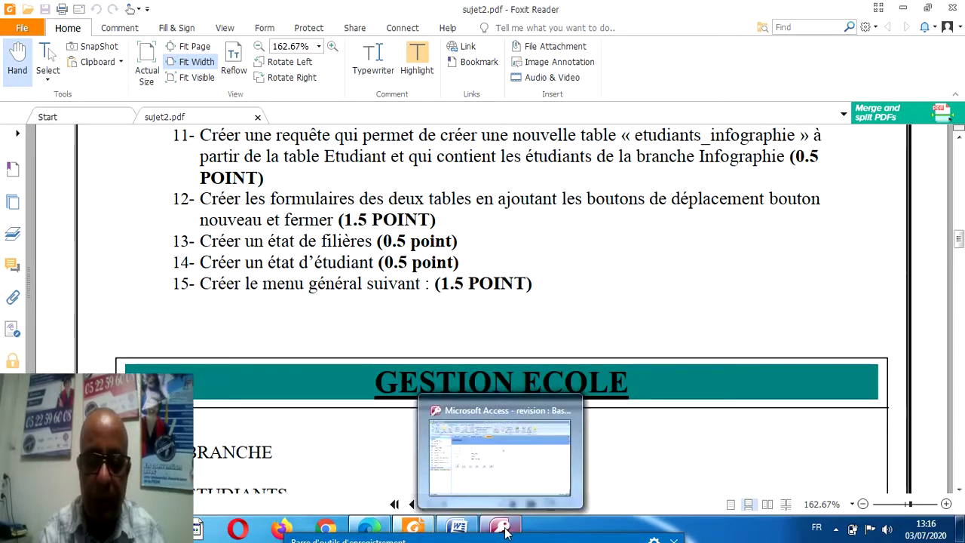
left_click(504, 528)
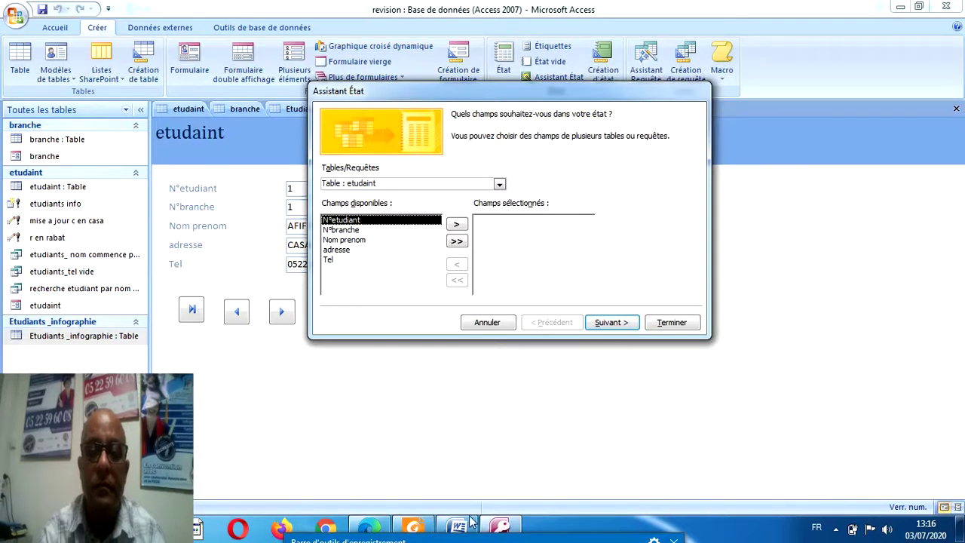
mouse_move(470, 537)
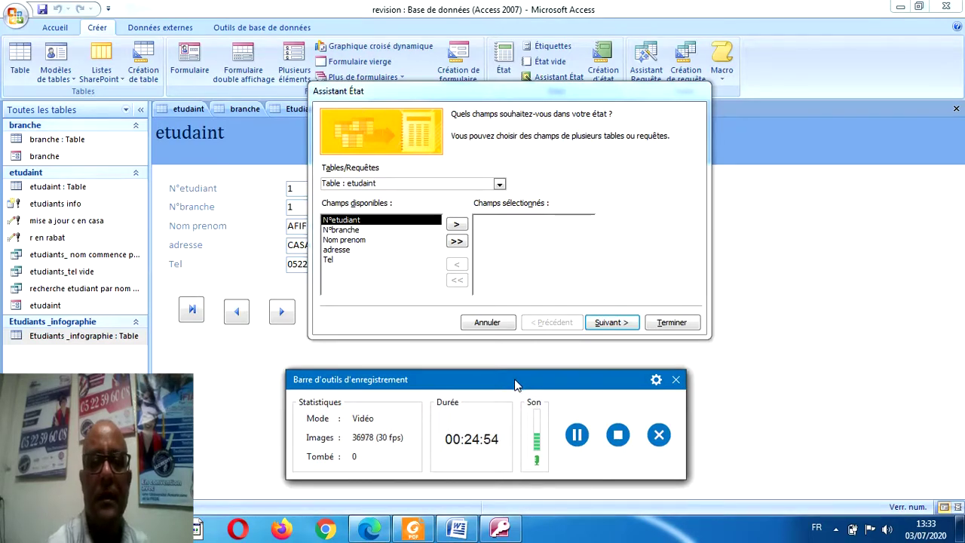
left_click_drag(515, 385, 520, 405)
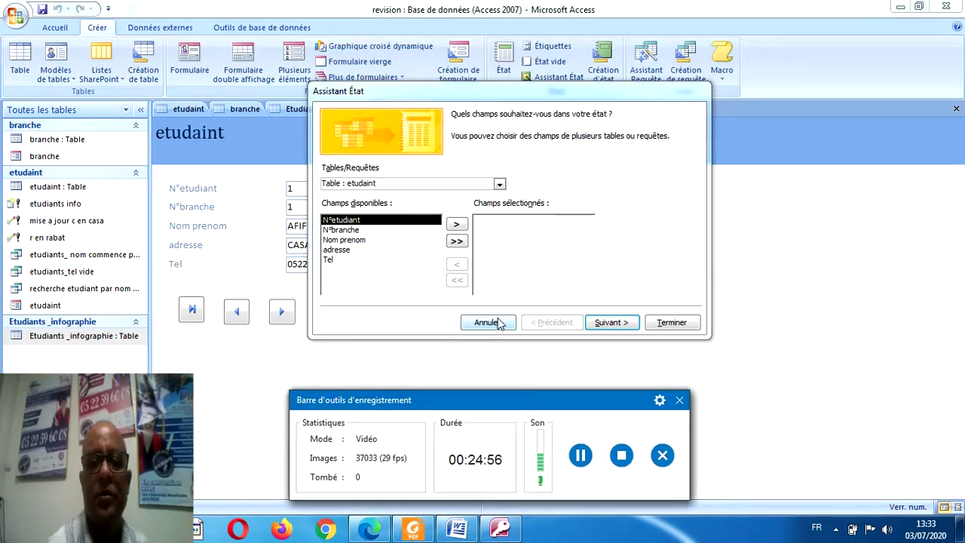
Cancel the wizard, try a blank design report, then relaunch Assistant État on etudaint.
left_click(487, 322)
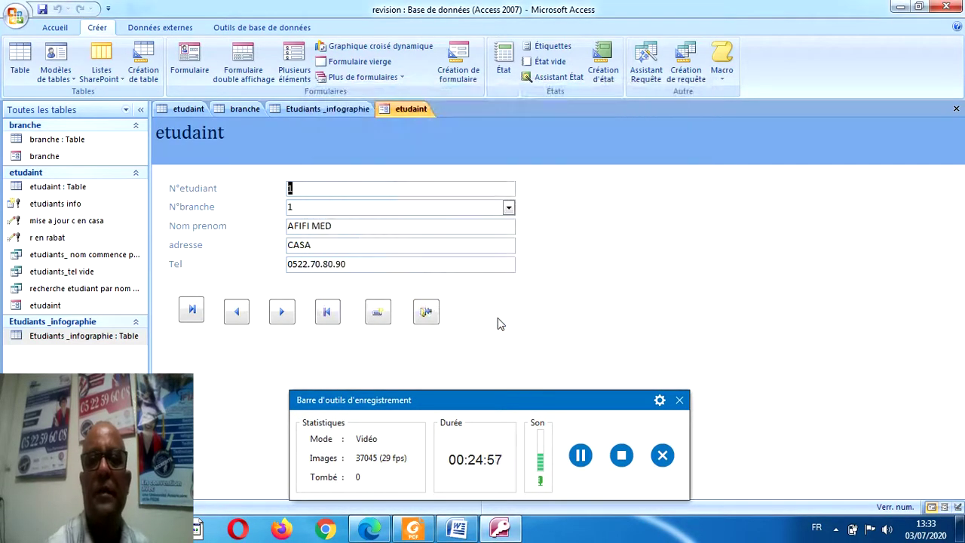
left_click(609, 83)
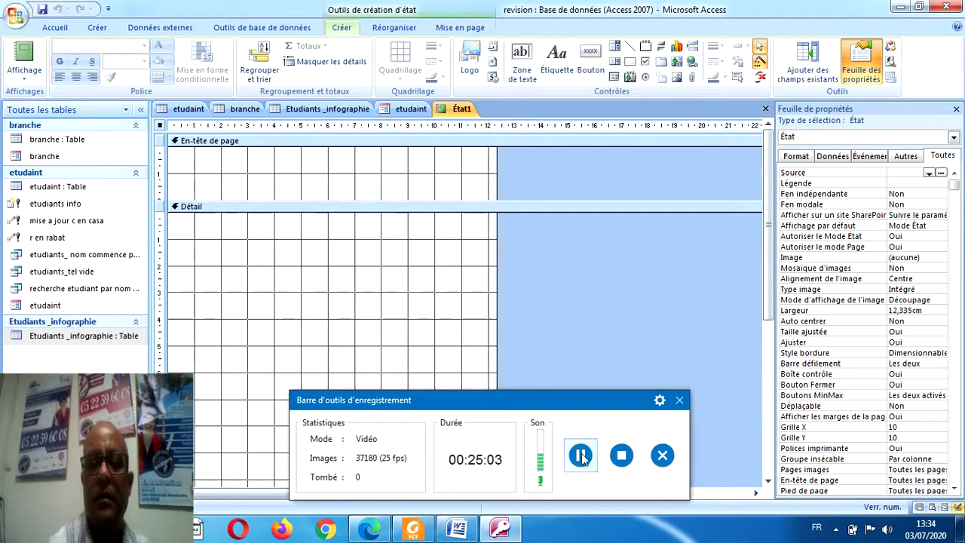
left_click(582, 457)
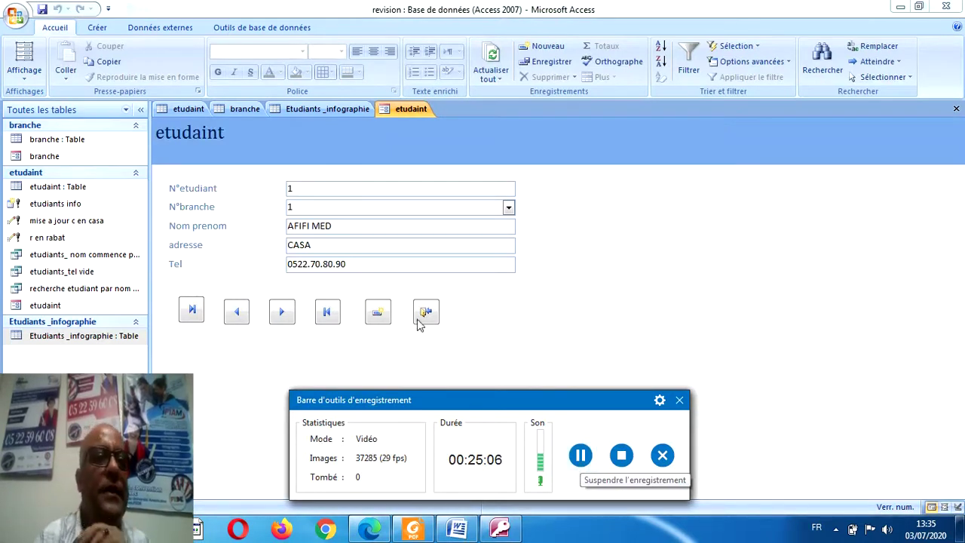
left_click(91, 29)
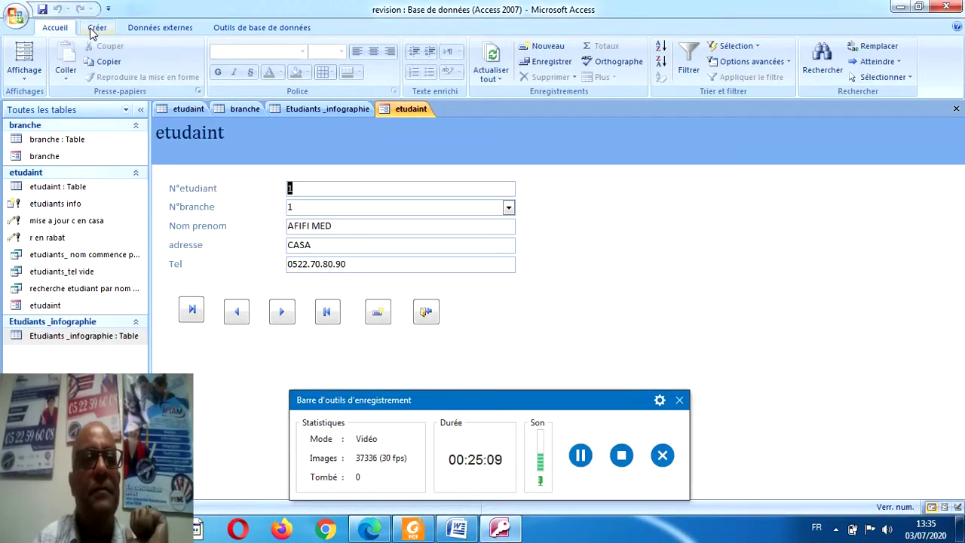
left_click(91, 30)
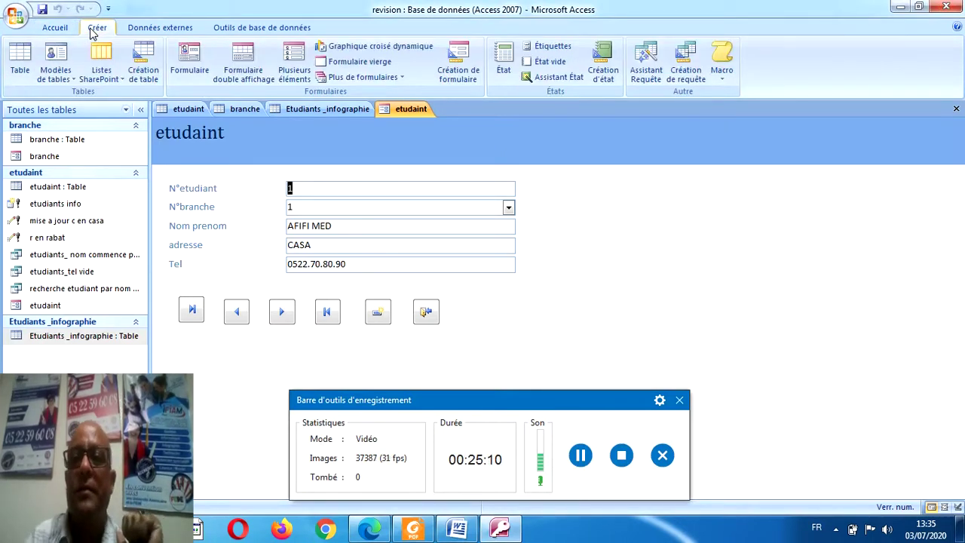
left_click(562, 78)
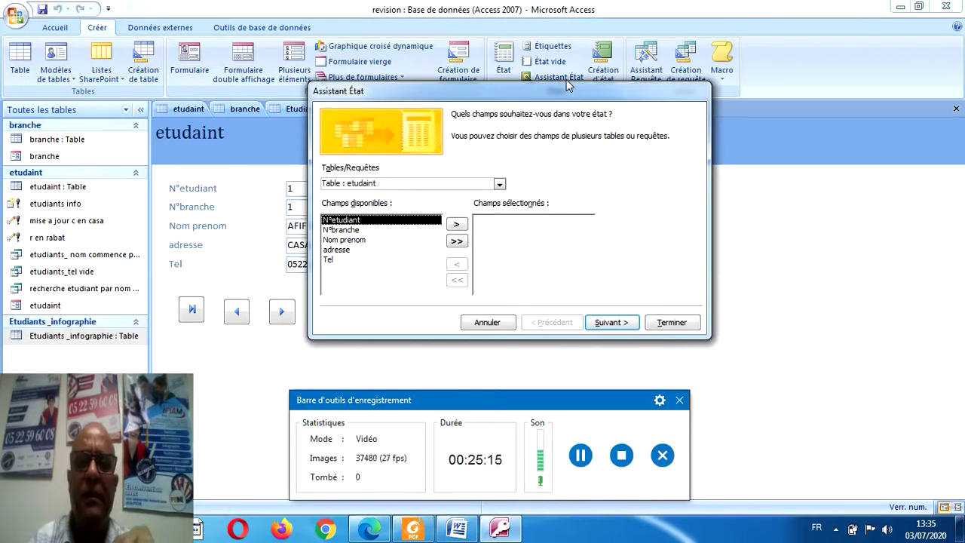
Add all five etudaint fields, then test and remove the N°branche grouping level.
left_click(456, 240)
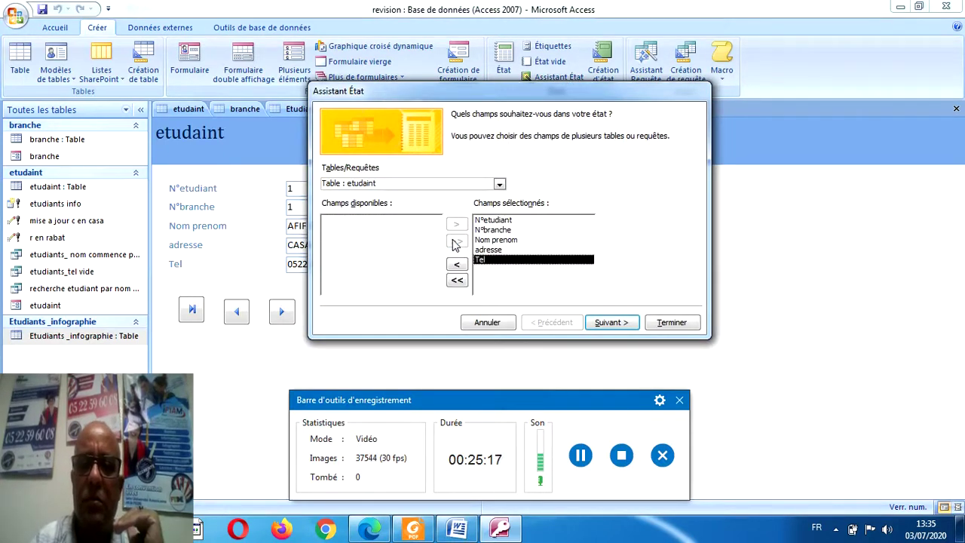
left_click(592, 325)
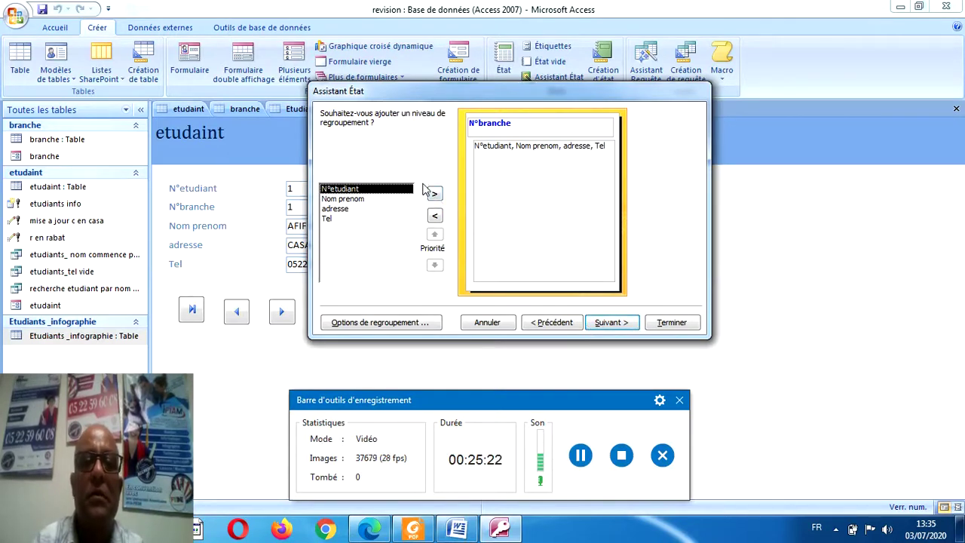
left_click(478, 132)
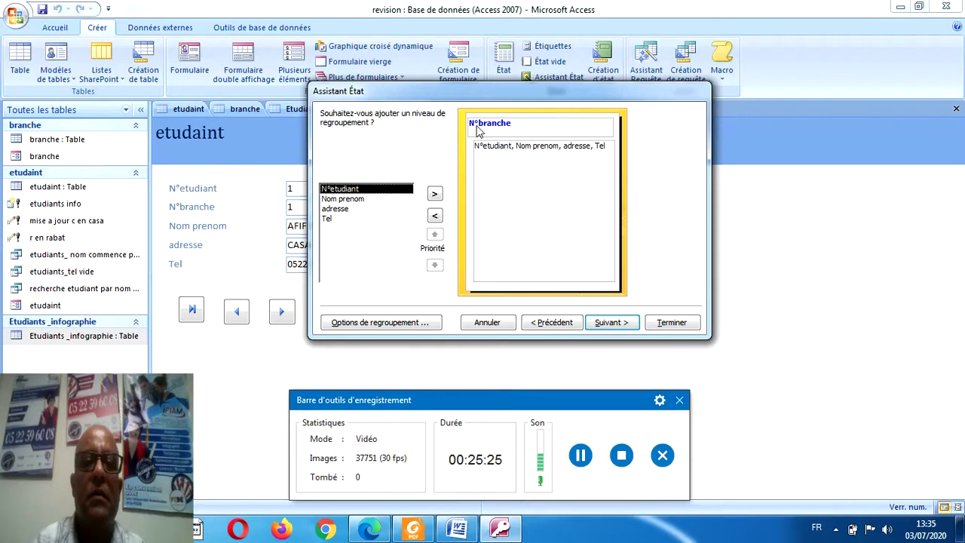
left_click(435, 217)
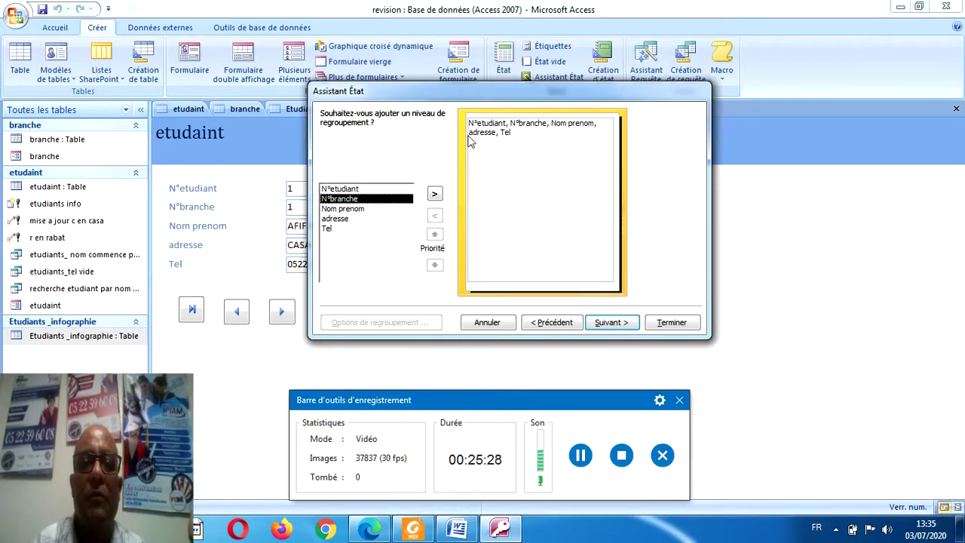
left_click(435, 195)
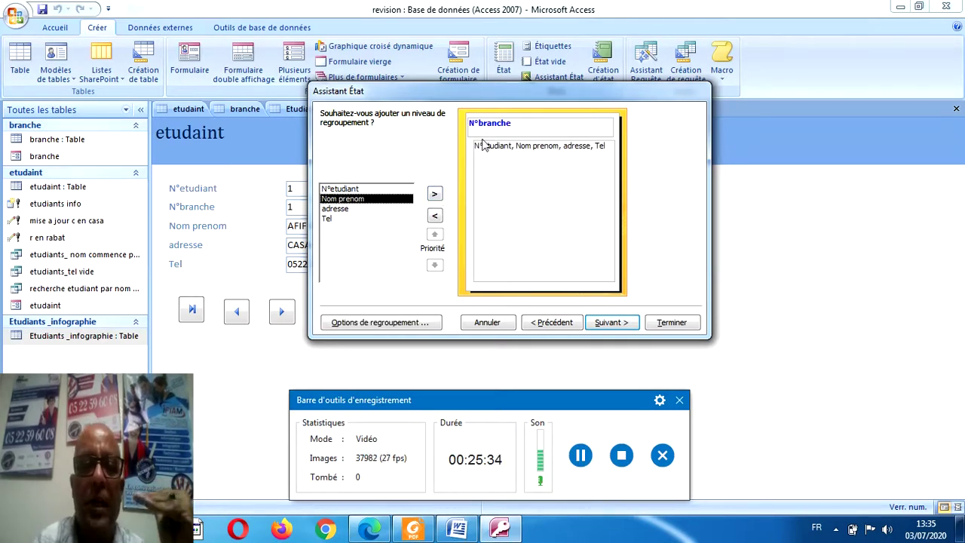
left_click(431, 216)
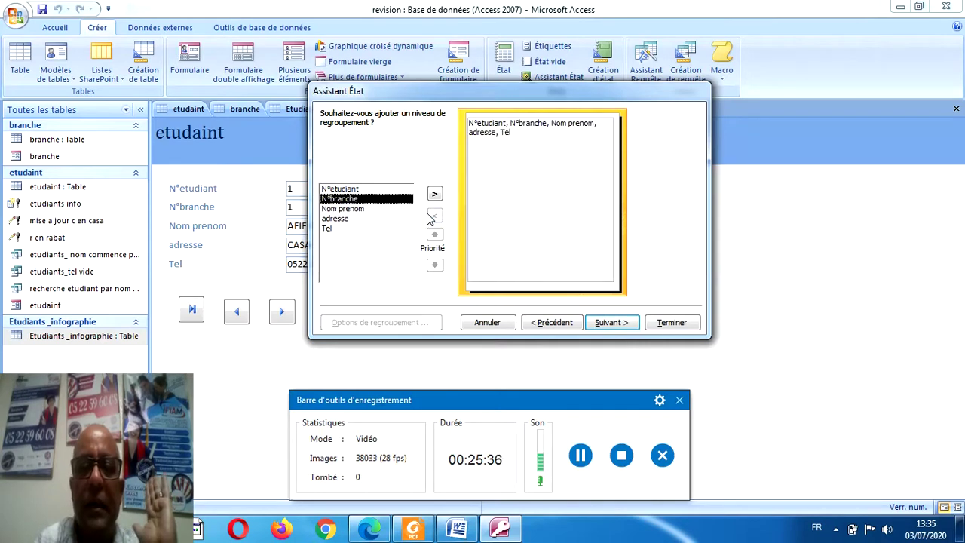
left_click(436, 194)
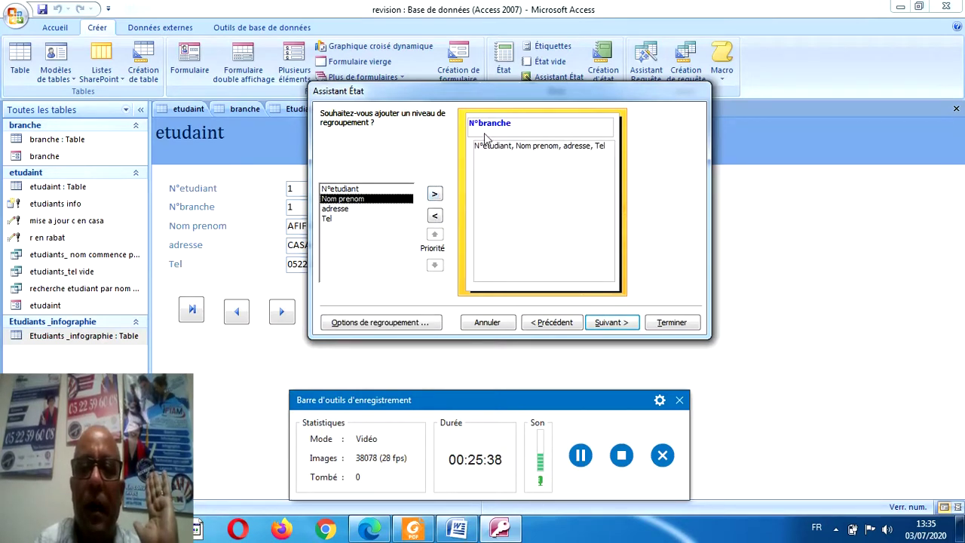
left_click(435, 216)
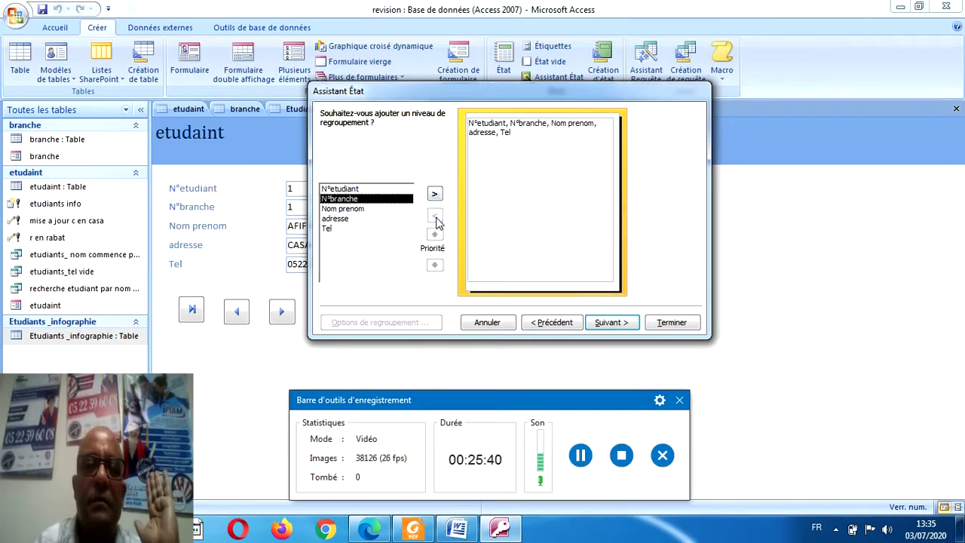
Move past grouping and sorting with defaults to the layout options.
left_click(602, 323)
left_click(601, 323)
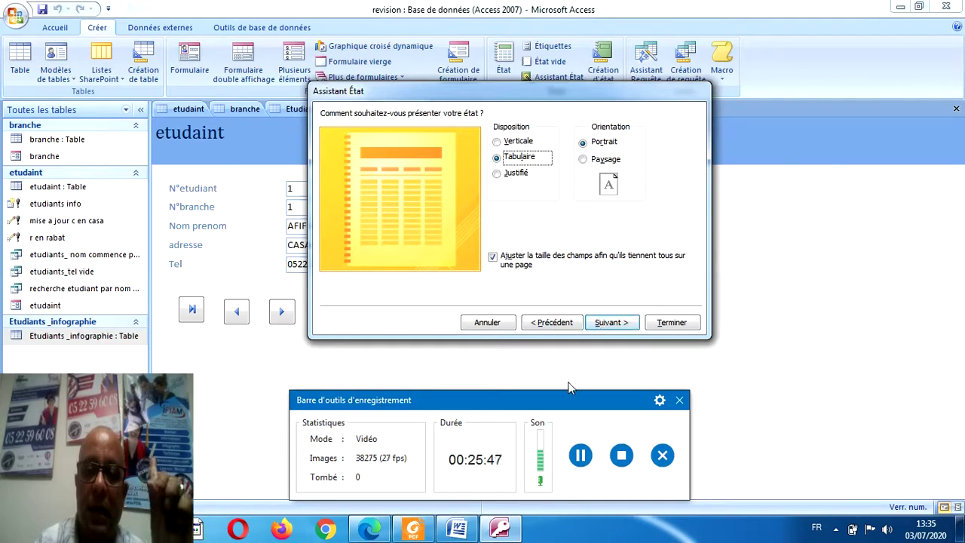
left_click(580, 455)
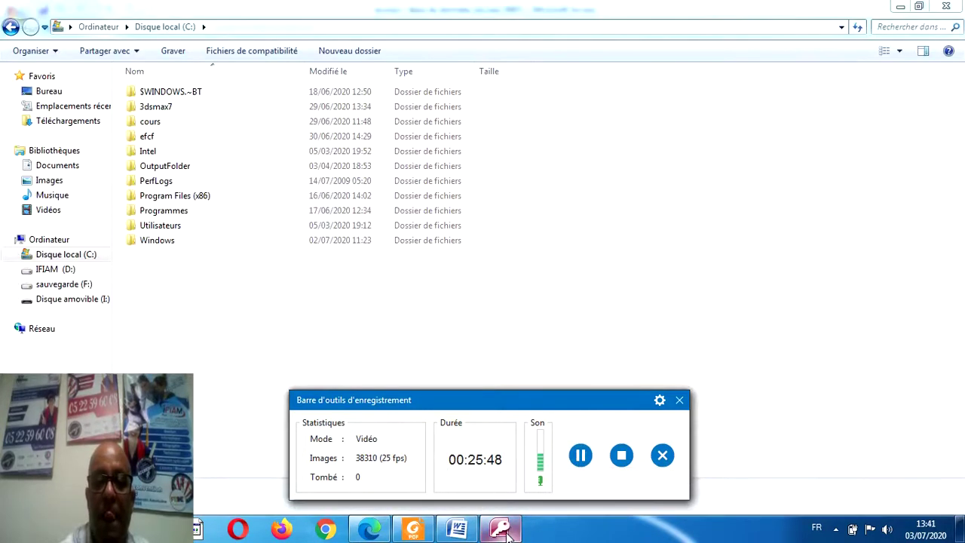
Bring the Access database window back in front of Windows Explorer.
left_click(510, 531)
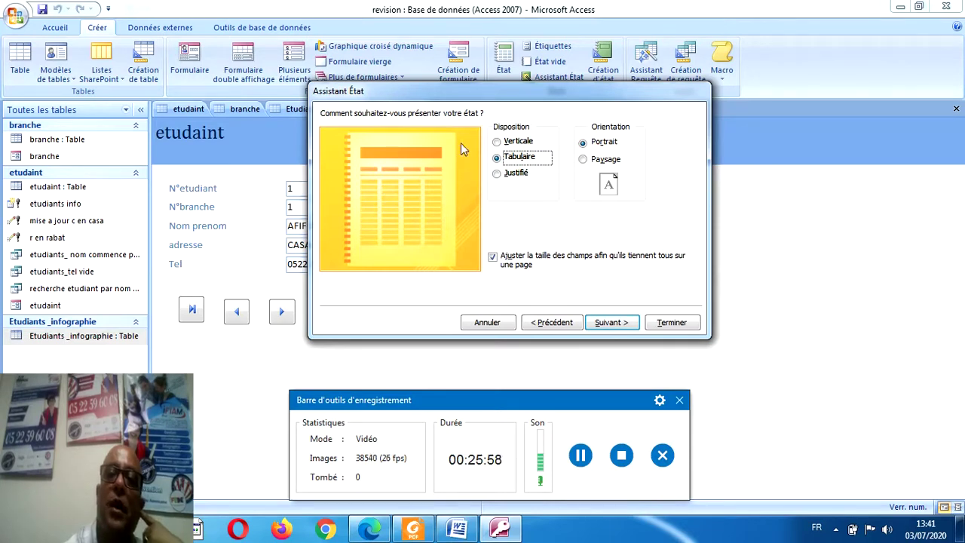
Finish the etudaint report with the Tabulaire layout and the Module style.
left_click(506, 148)
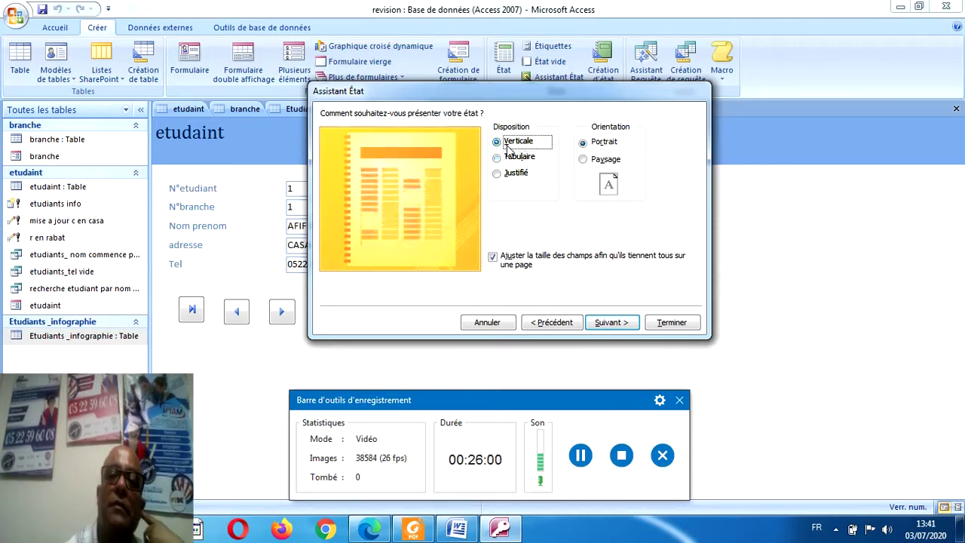
left_click(503, 175)
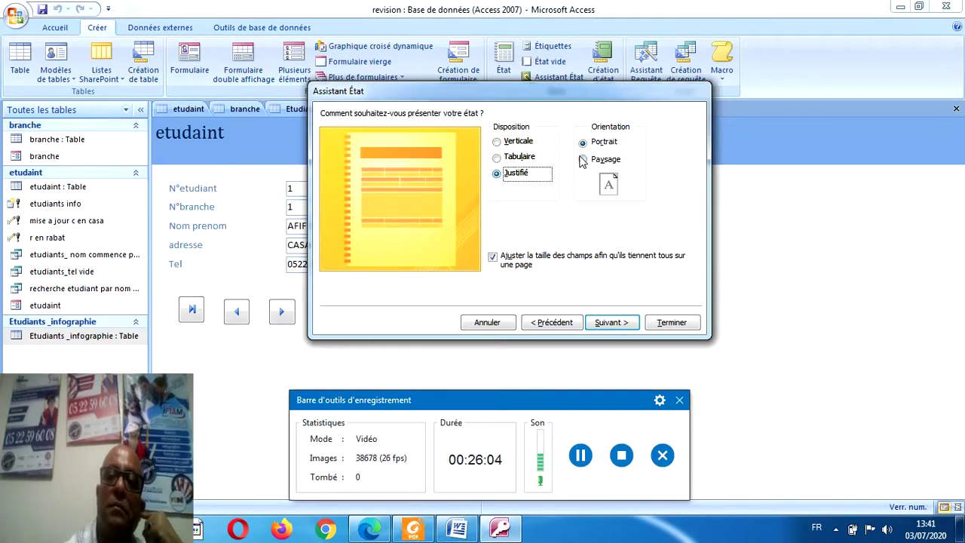
left_click(517, 162)
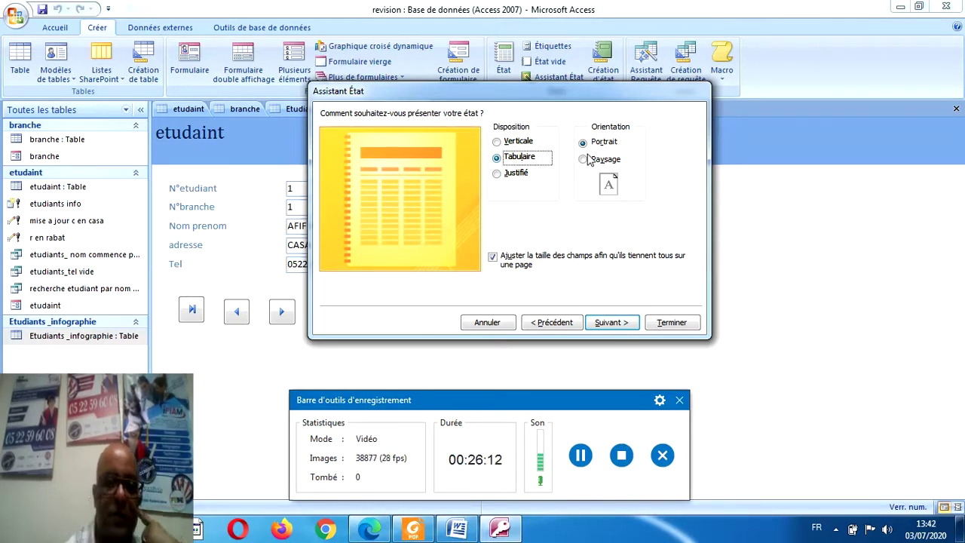
left_click(603, 323)
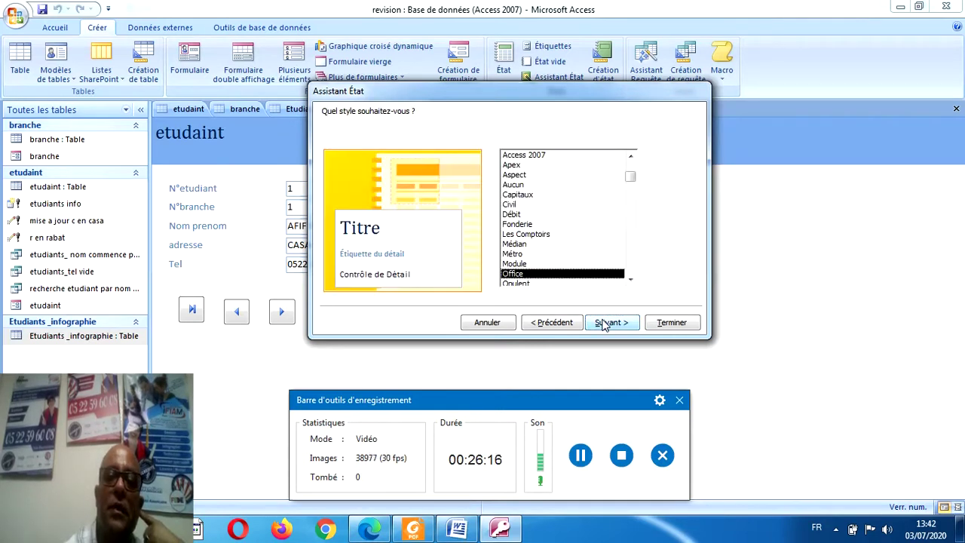
left_click(518, 198)
left_click(515, 224)
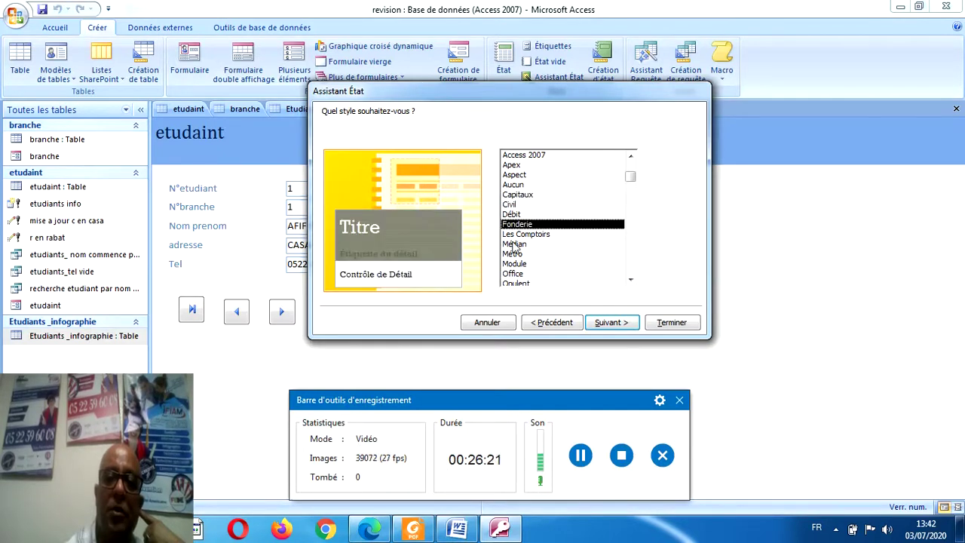
left_click(515, 244)
left_click(515, 264)
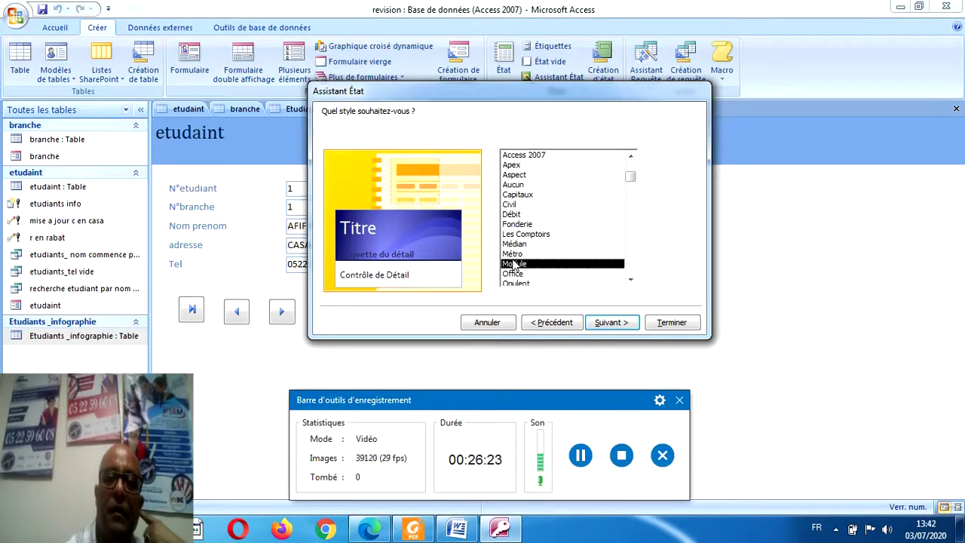
left_click(670, 322)
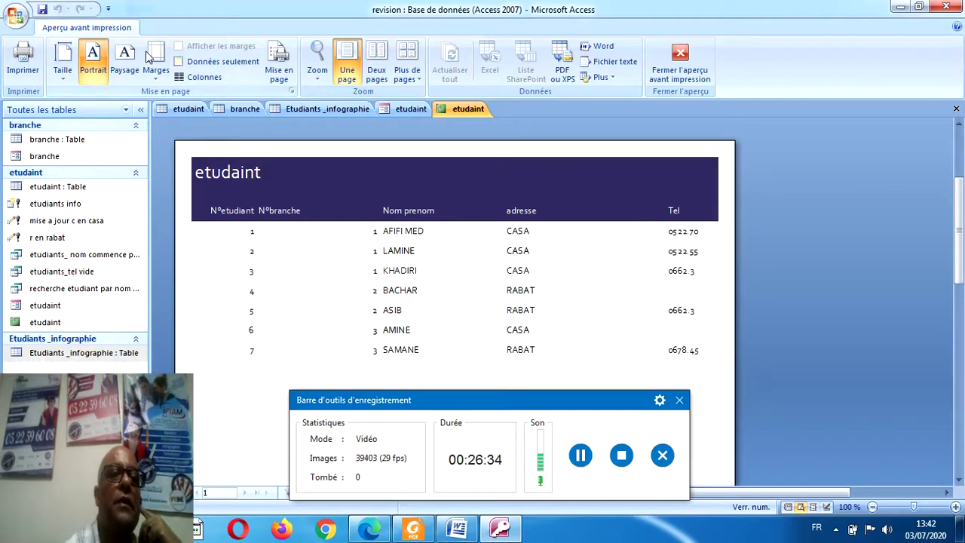
Close the print preview and launch another Assistant État report wizard.
left_click(680, 64)
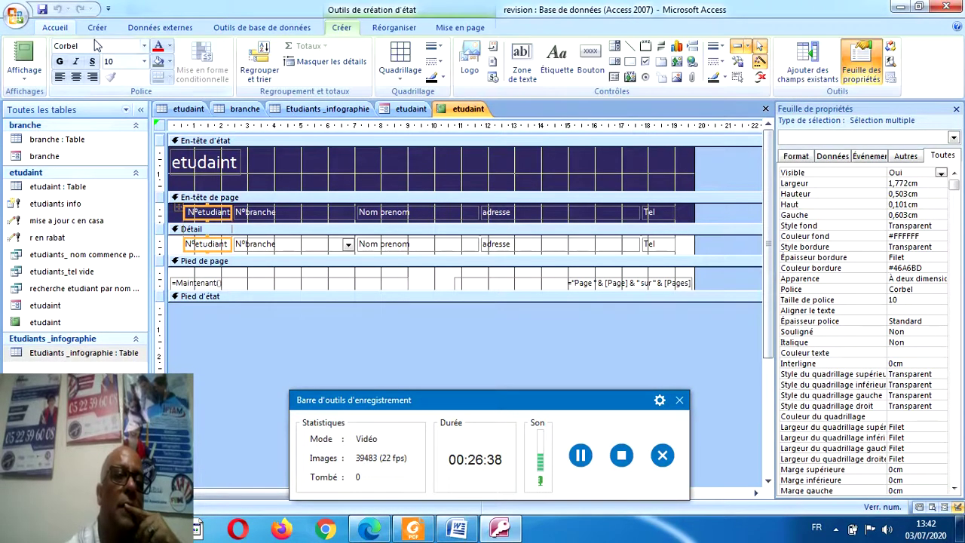
left_click(97, 28)
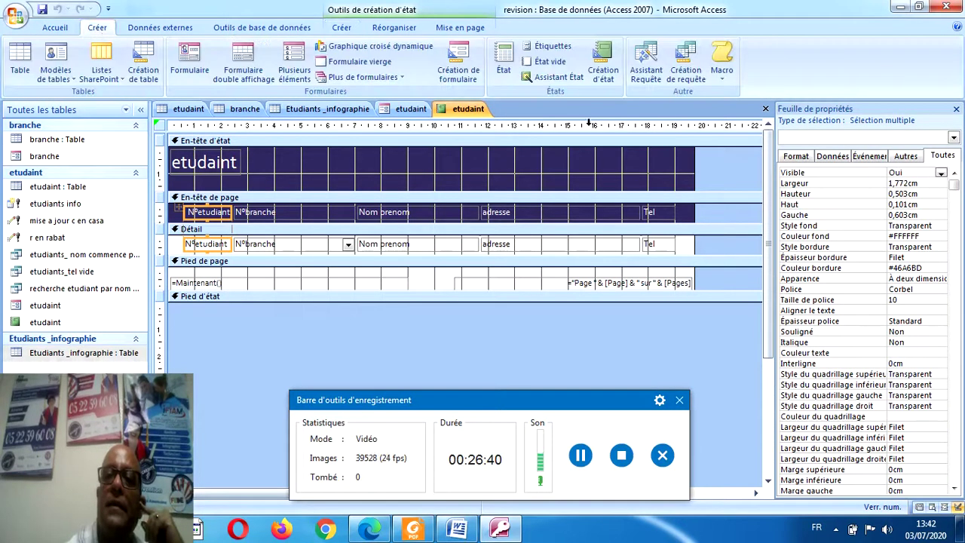
left_click(559, 78)
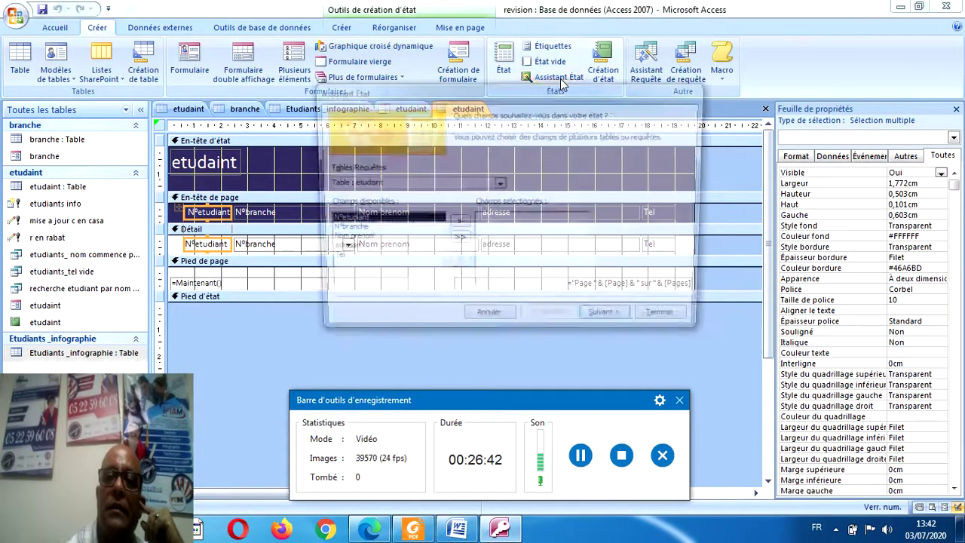
Base the wizard on the branche table with both fields and default grouping, sorting, layout.
left_click(499, 183)
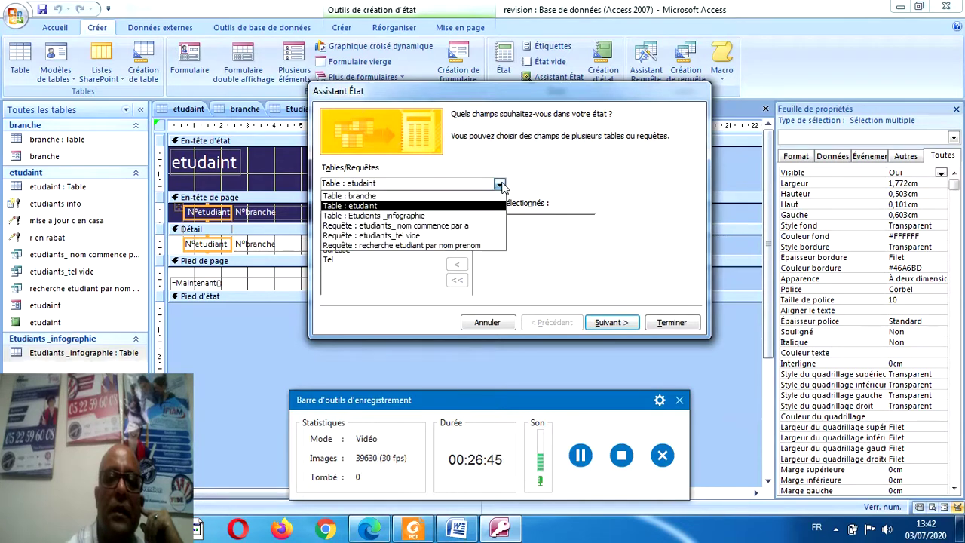
left_click(465, 197)
left_click(457, 241)
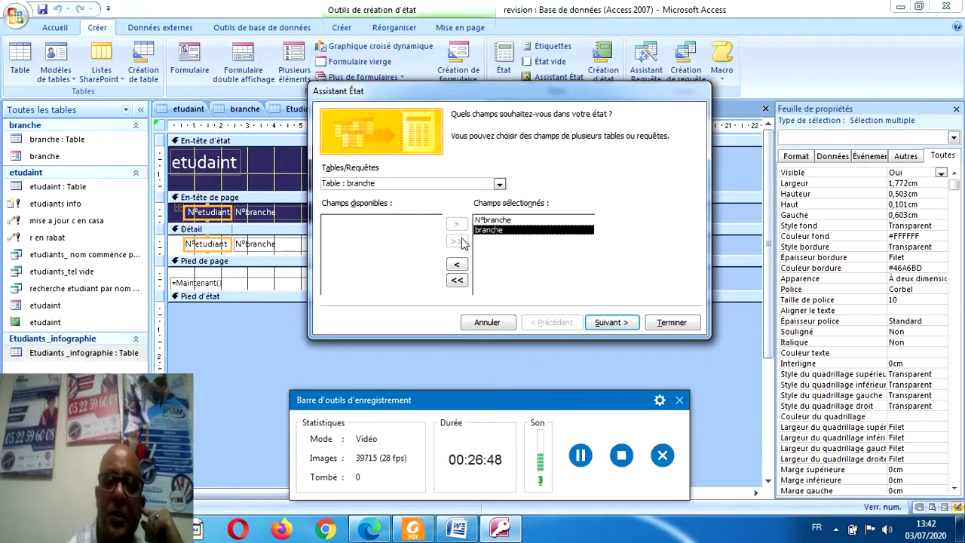
left_click(612, 326)
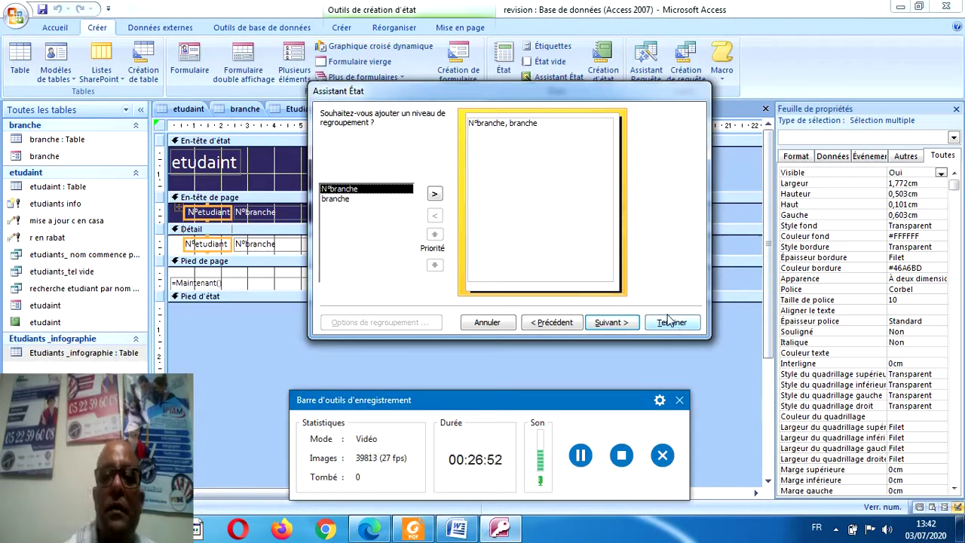
left_click(610, 322)
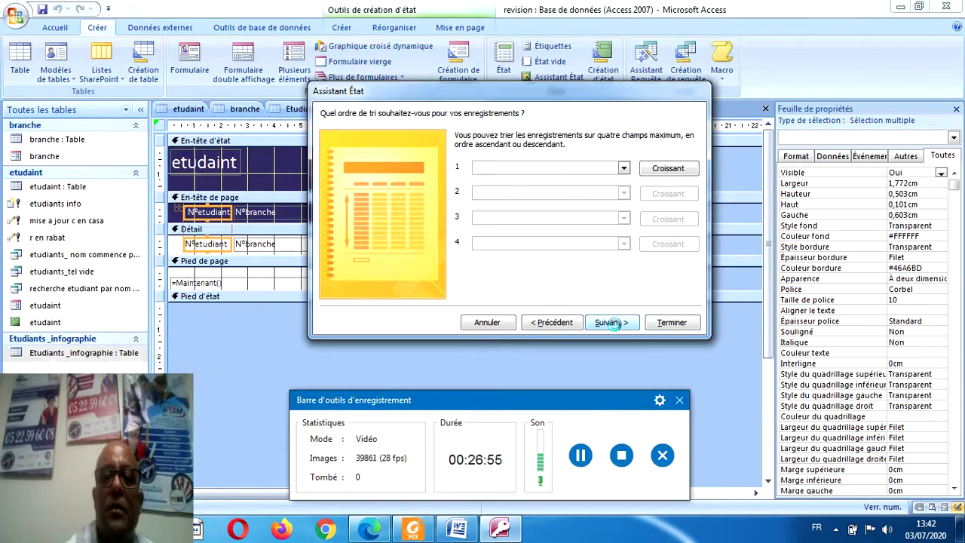
left_click(612, 323)
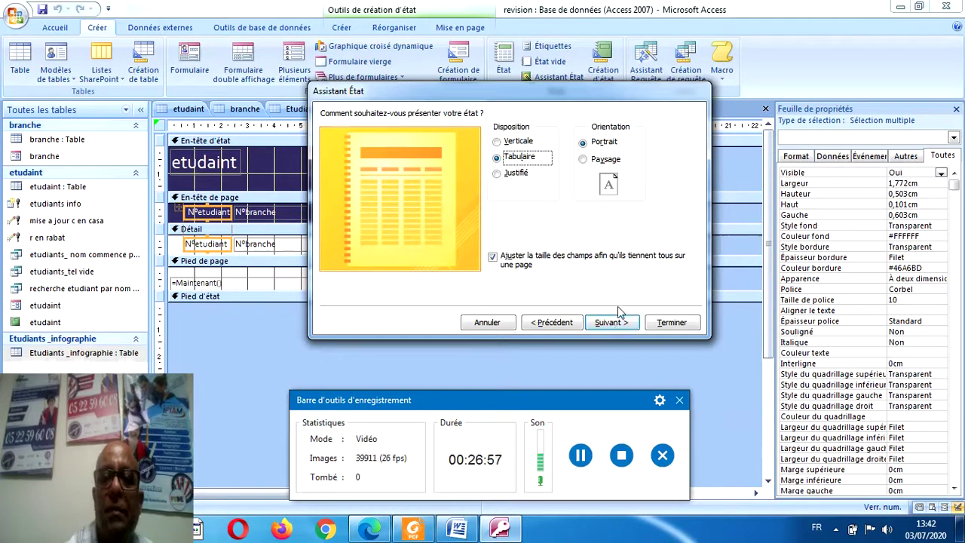
left_click(612, 323)
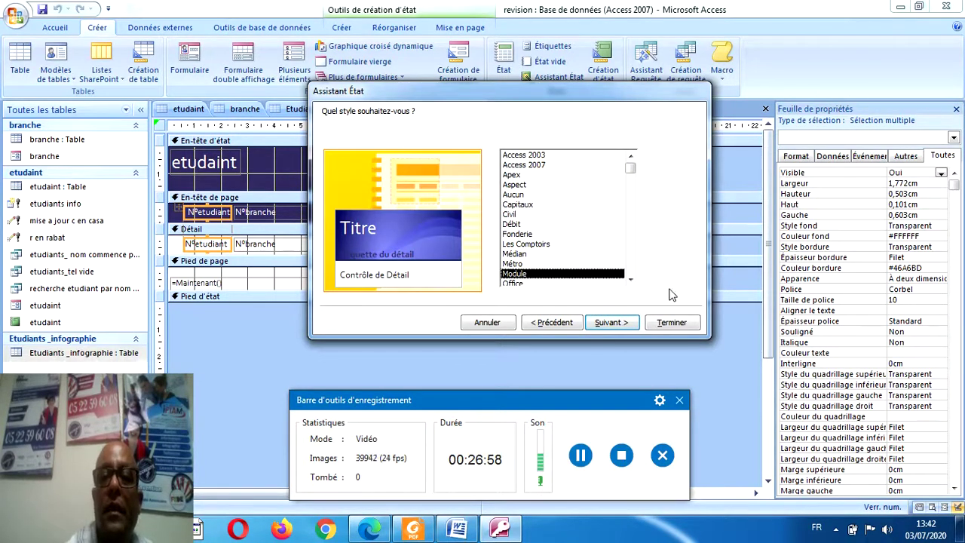
Finish the branche report, close its preview, and bring up sujet2.pdf.
left_click(672, 323)
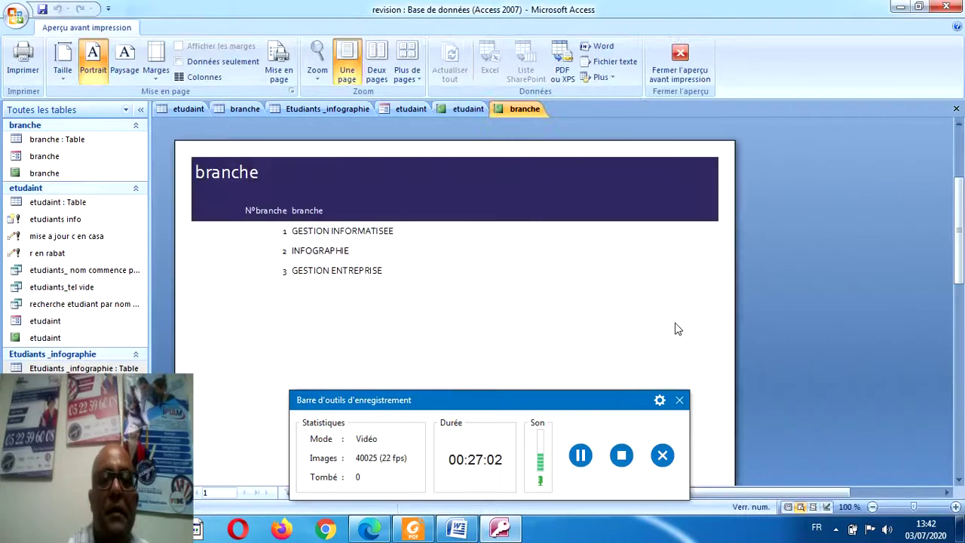
left_click(662, 59)
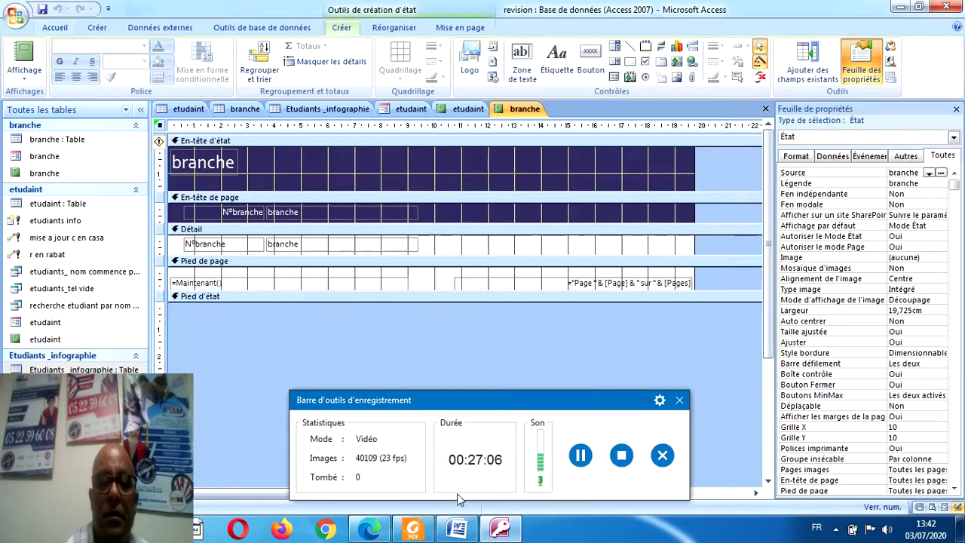
left_click(414, 531)
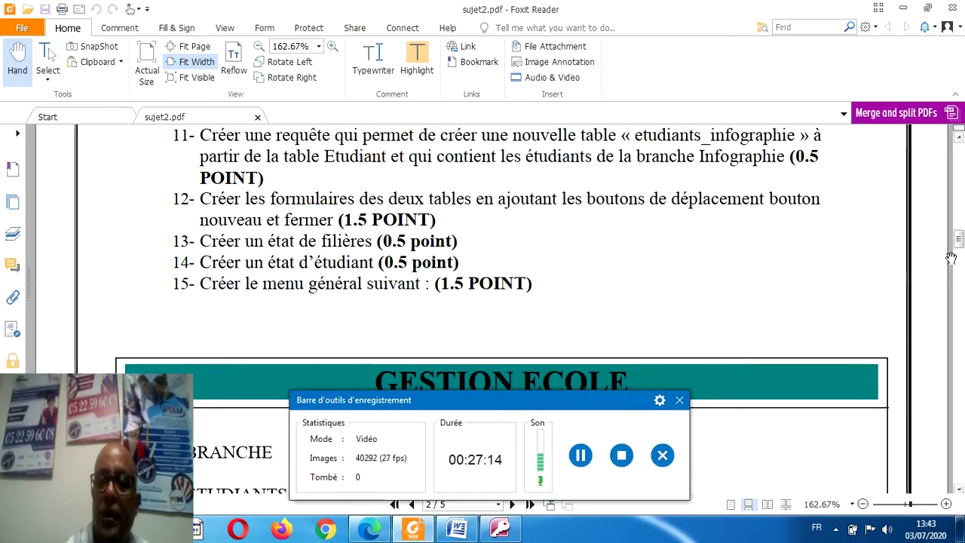
Scroll sujet2.pdf down to the GESTION ECOLE menu diagram on page 2.
mouse_move(959, 240)
left_mouse_down()
mouse_move(960, 264)
mouse_move(959, 255)
left_mouse_up()
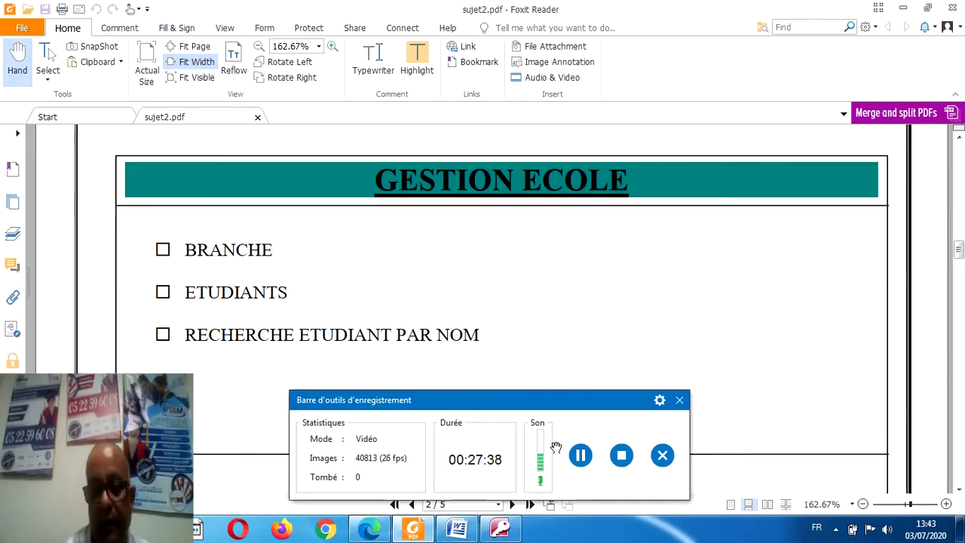
Generate an automatic branche form, then close branche1 without saving it.
left_click(506, 531)
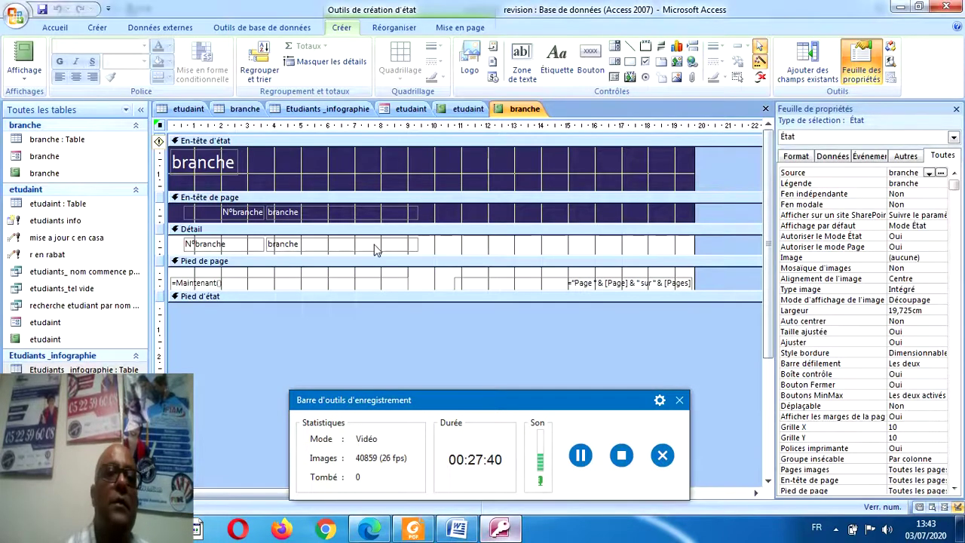
left_click(55, 27)
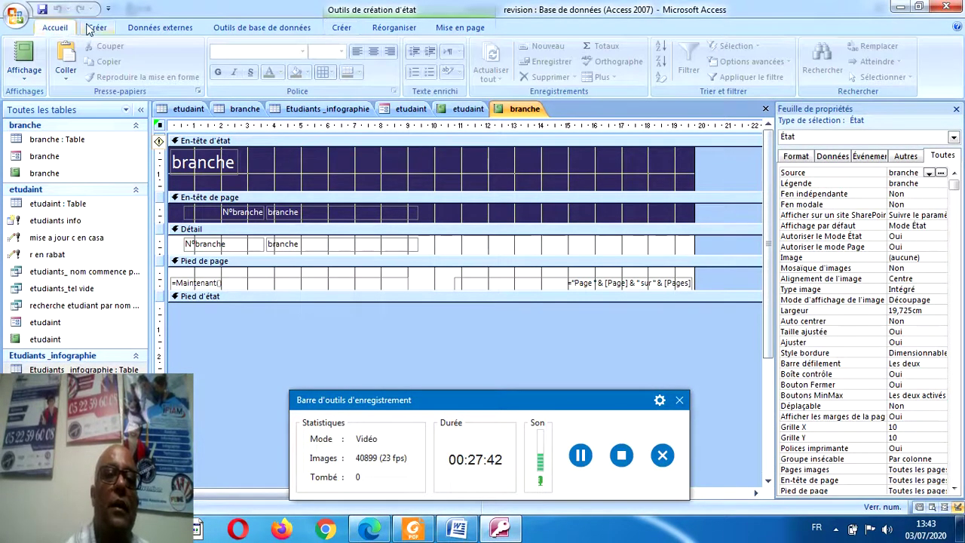
left_click(97, 28)
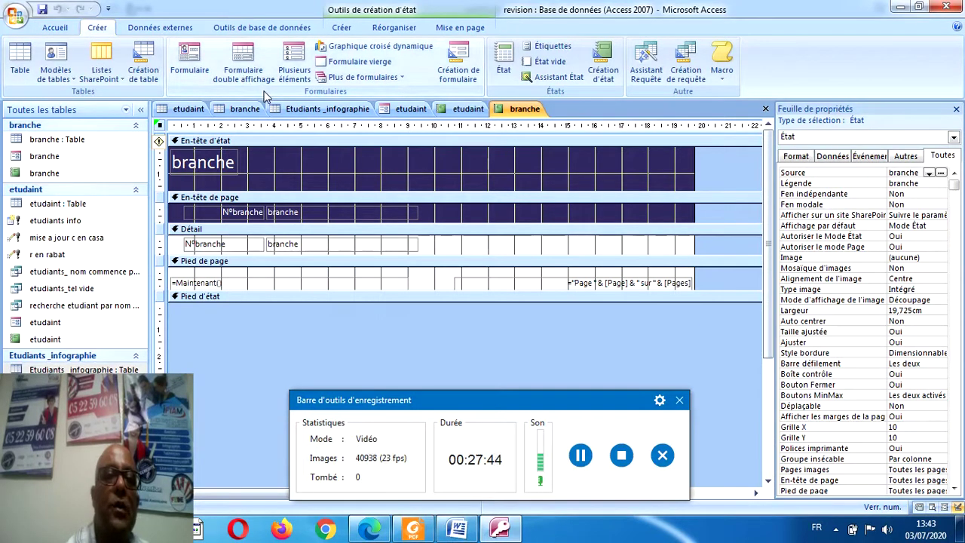
left_click(195, 68)
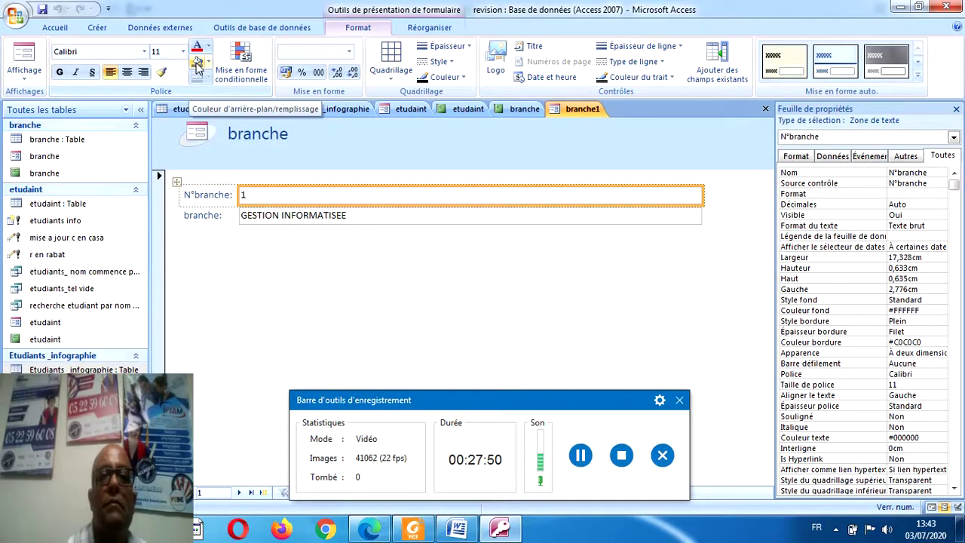
left_click(766, 109)
left_click(483, 300)
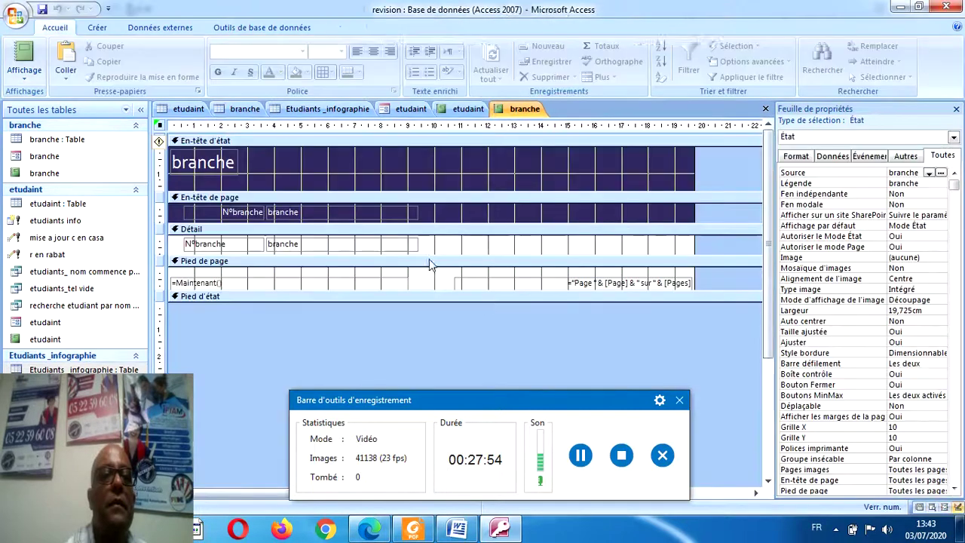
Create the blank form Formulaire1 and check the menu layout in the PDF.
left_click(96, 28)
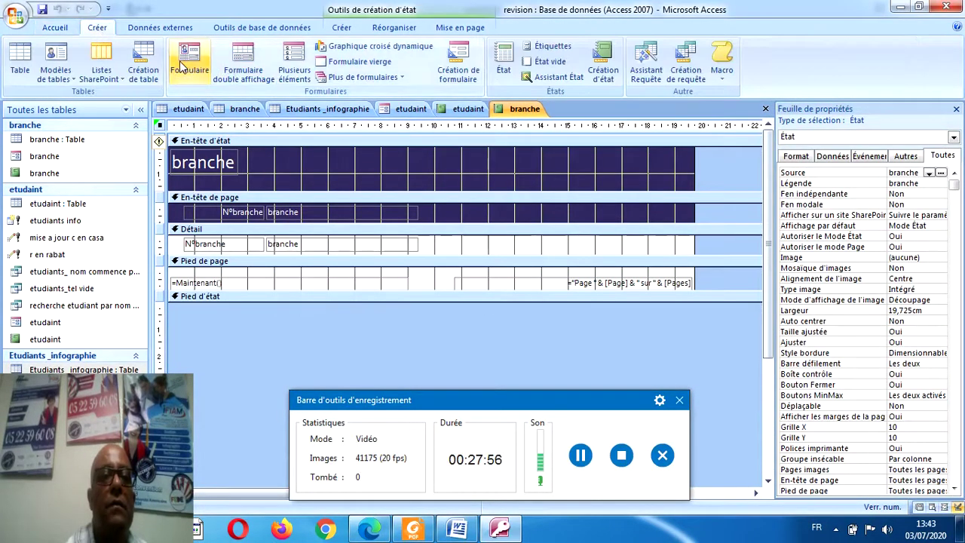
left_click(360, 62)
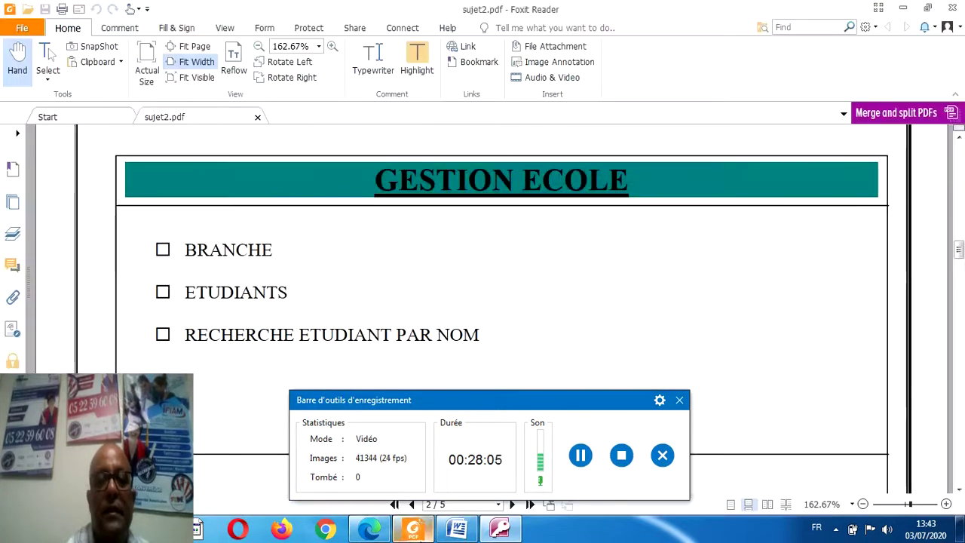
left_click(412, 529)
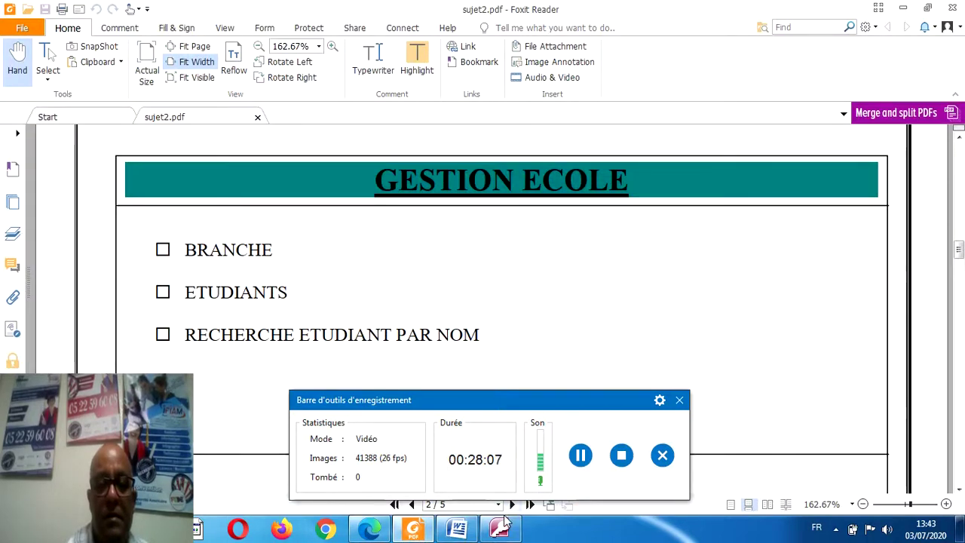
left_click(499, 530)
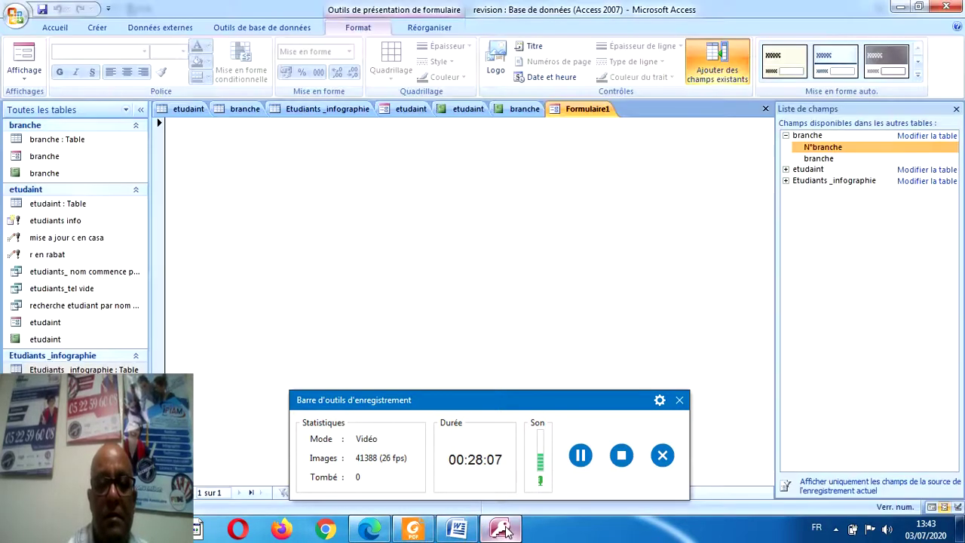
Switch the blank form to Design view and widen its detail design area.
left_click(24, 76)
left_click(54, 164)
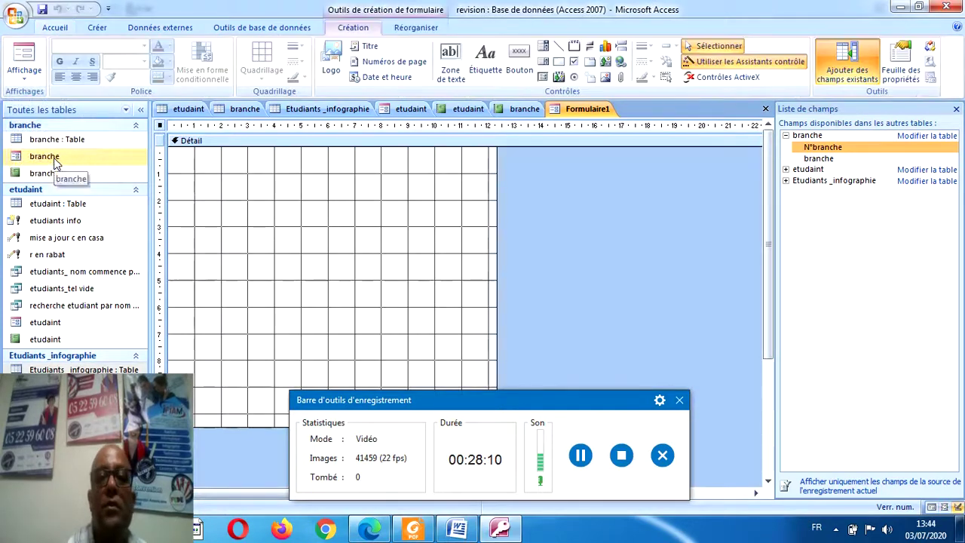
left_click_drag(507, 394, 561, 457)
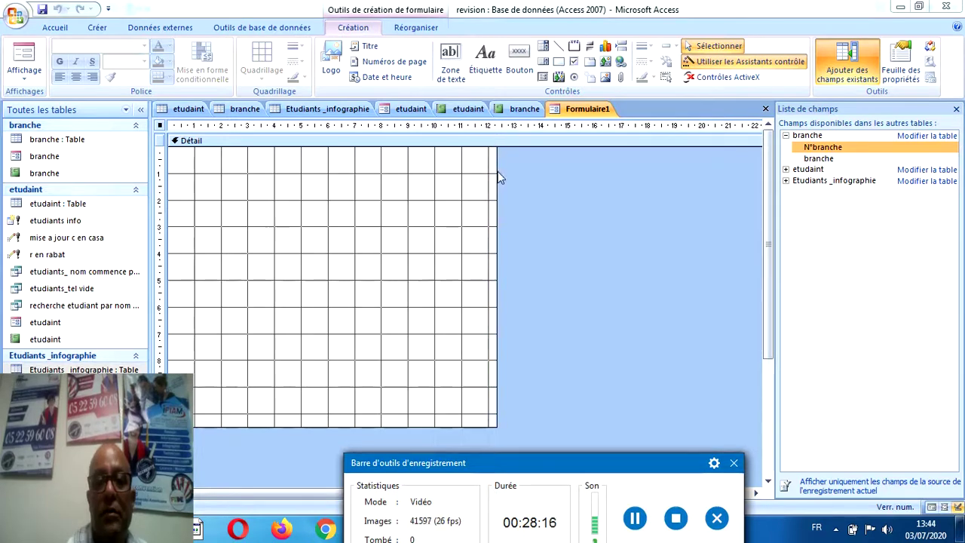
left_click_drag(497, 175, 653, 177)
Draw a label across the top of the form reading GESTION ECOLE.
left_click(486, 59)
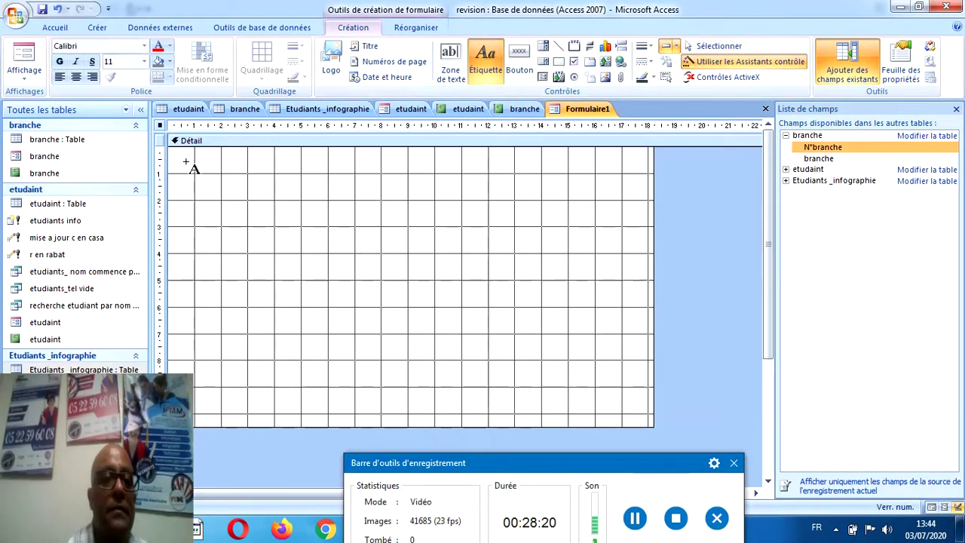
left_click_drag(172, 152, 648, 193)
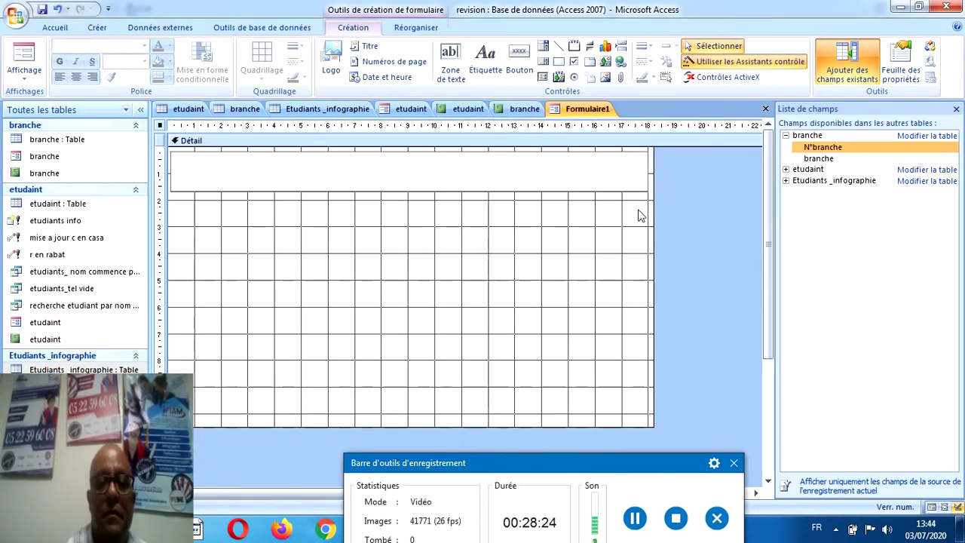
type("GESTION EC")
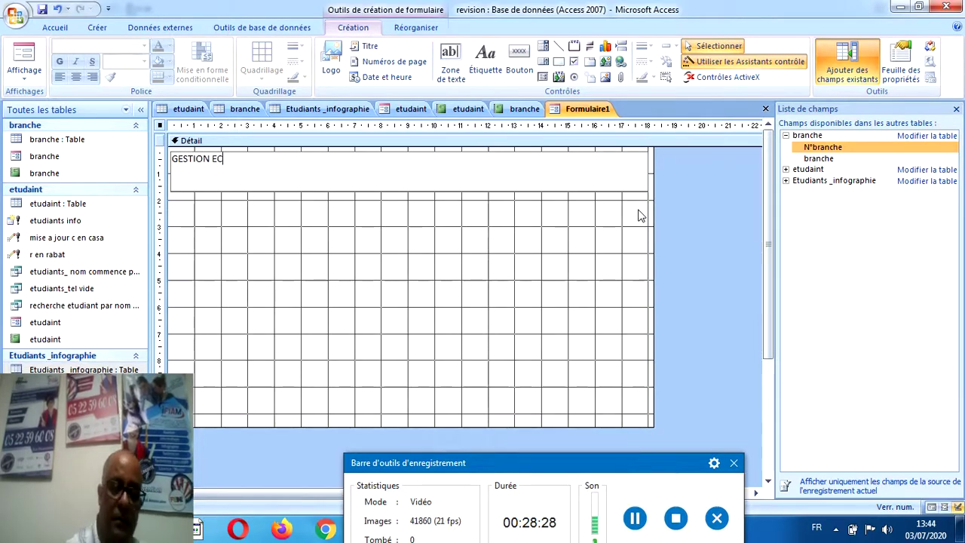
type("OLE")
left_click(714, 239)
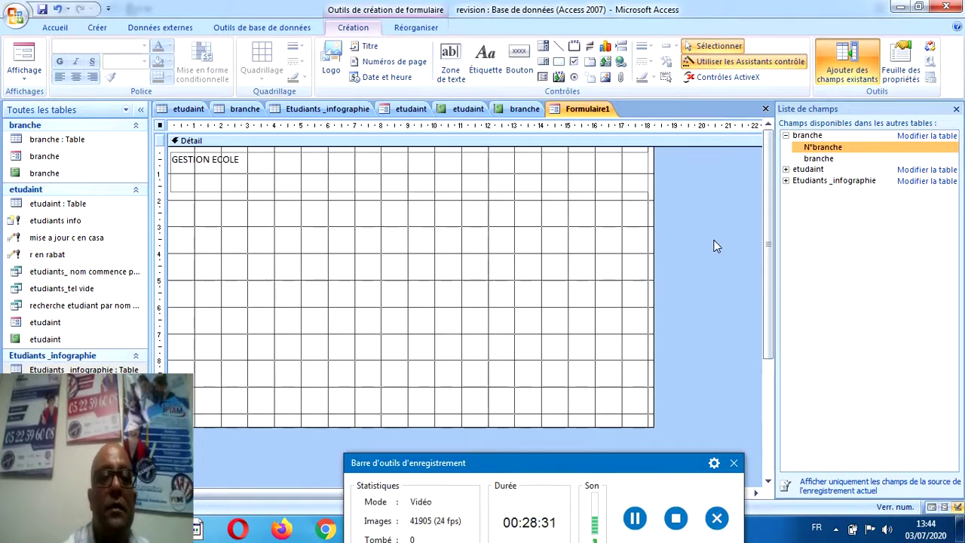
Make the GESTION ECOLE title bold, centred and 48-point.
left_click(494, 190)
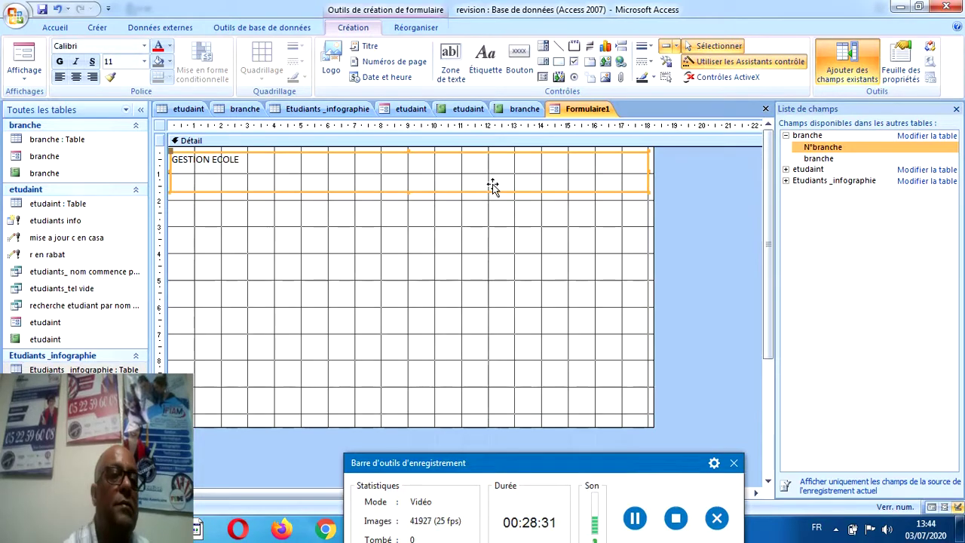
left_click(59, 62)
left_click(75, 77)
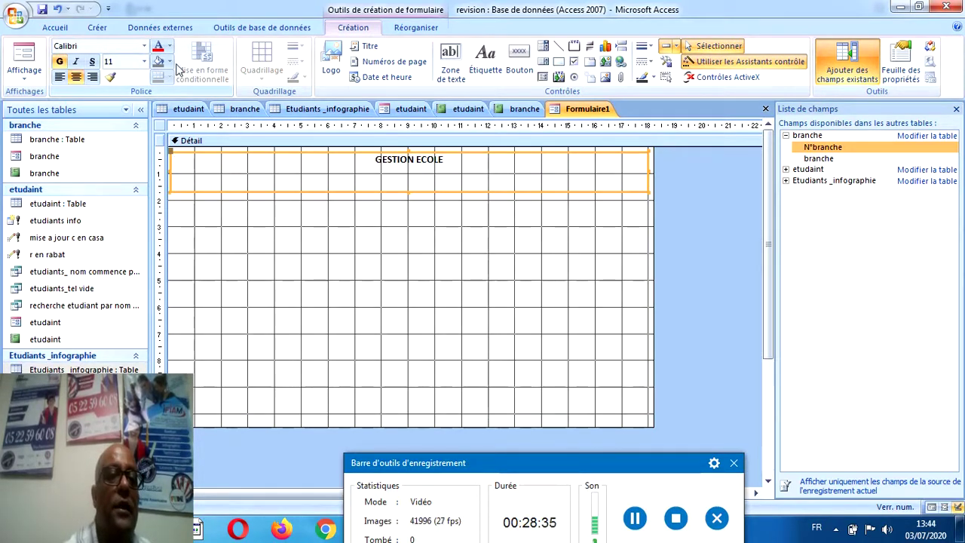
left_click(144, 61)
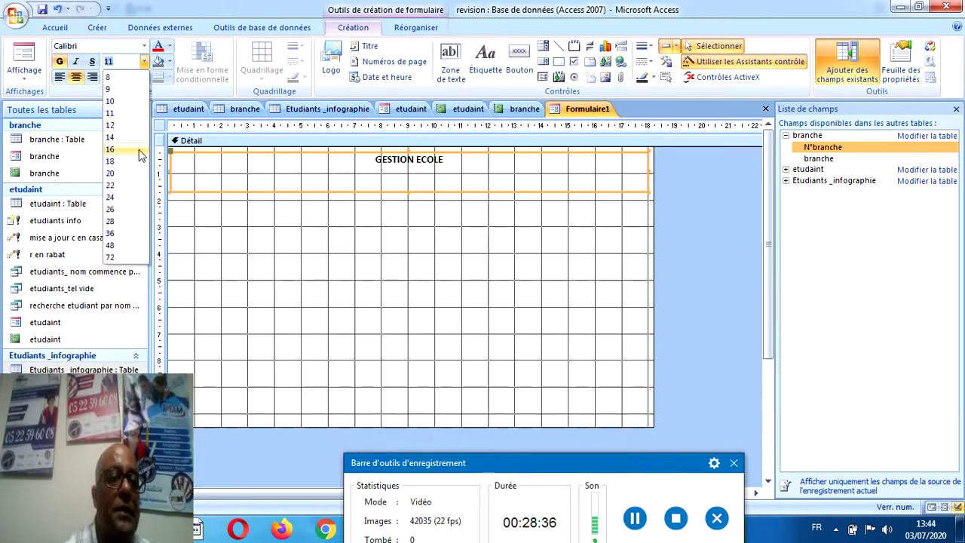
left_click(118, 249)
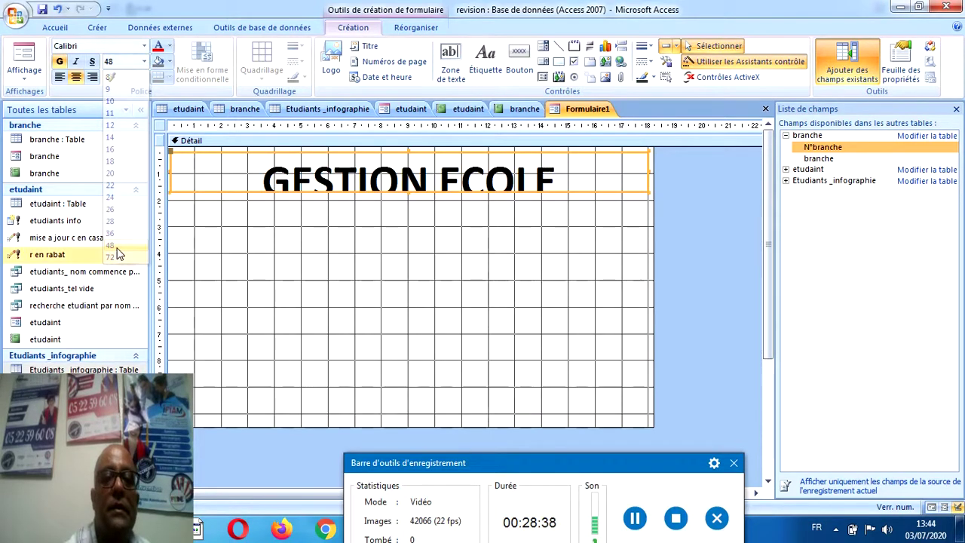
Make the title box tall enough to show the text and colour it dark blue.
left_click(494, 179)
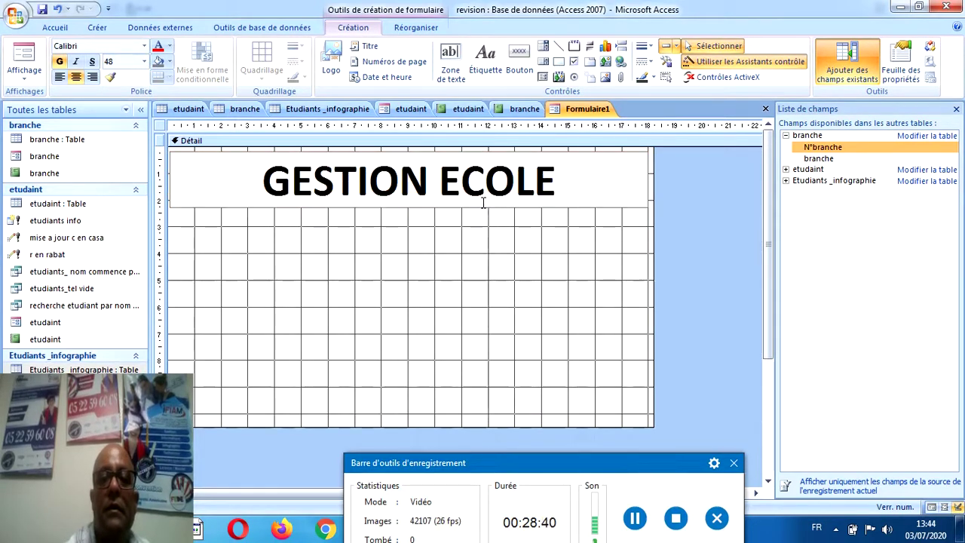
left_click(546, 226)
left_click(646, 169)
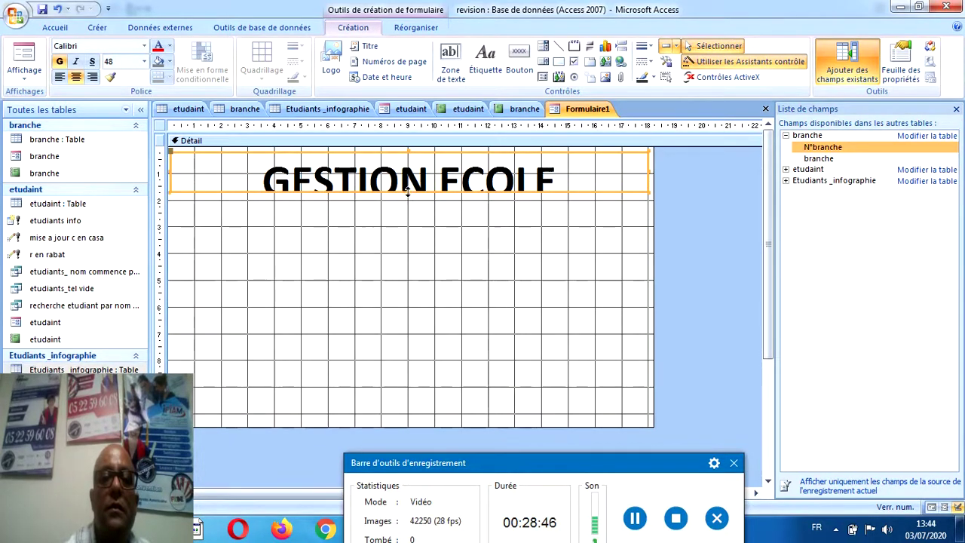
left_click_drag(407, 192, 408, 202)
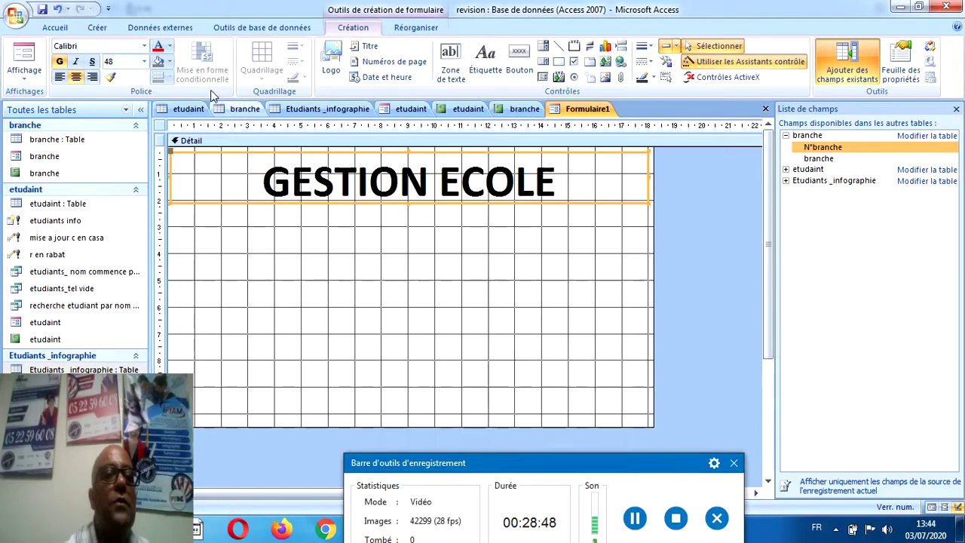
left_click(168, 46)
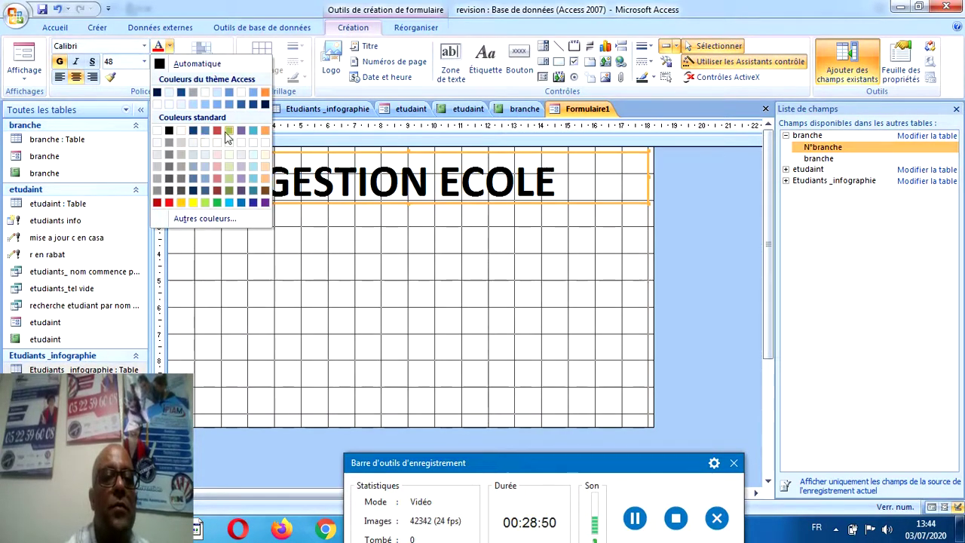
left_click(253, 202)
left_click(253, 238)
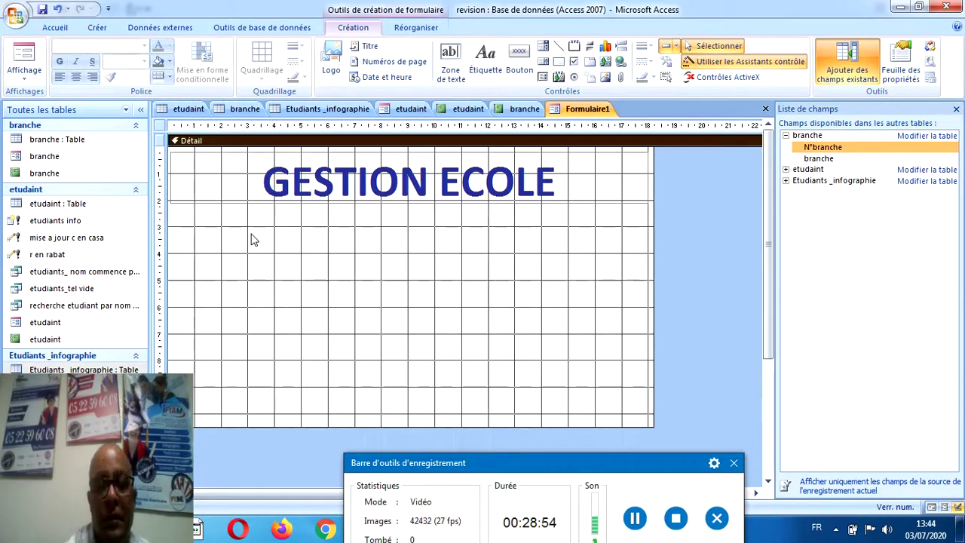
left_click_drag(426, 461, 591, 470)
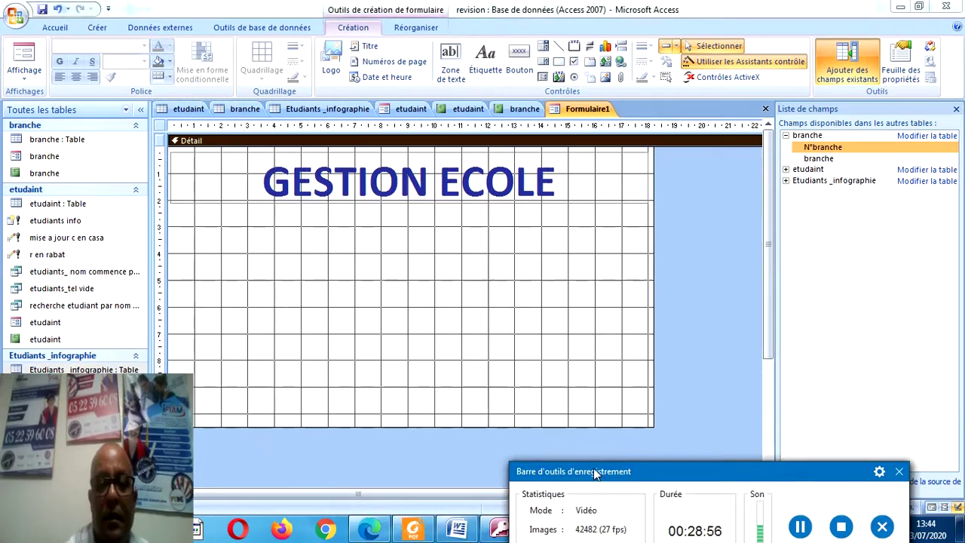
Draw a Branches label under the title, checking the target menu in the exercise PDF.
left_click(414, 531)
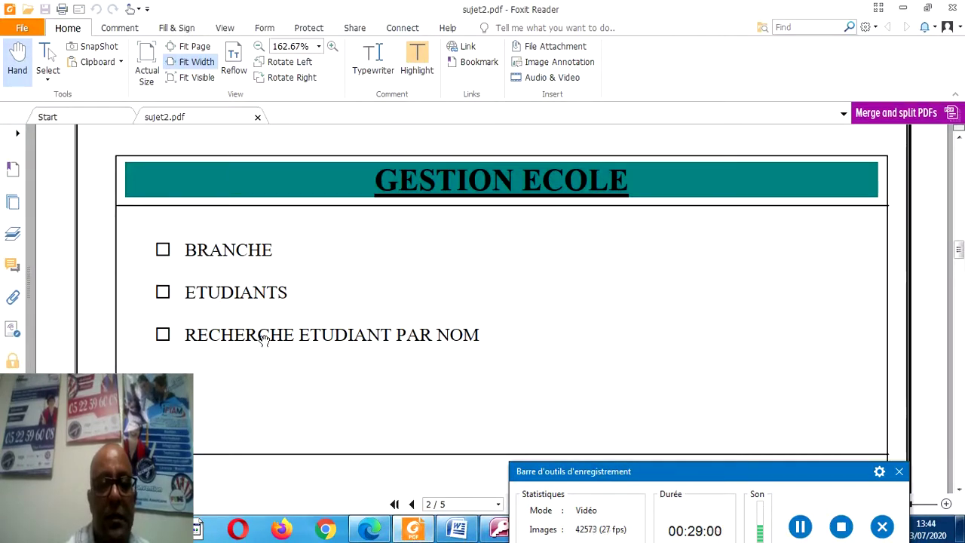
left_click(495, 533)
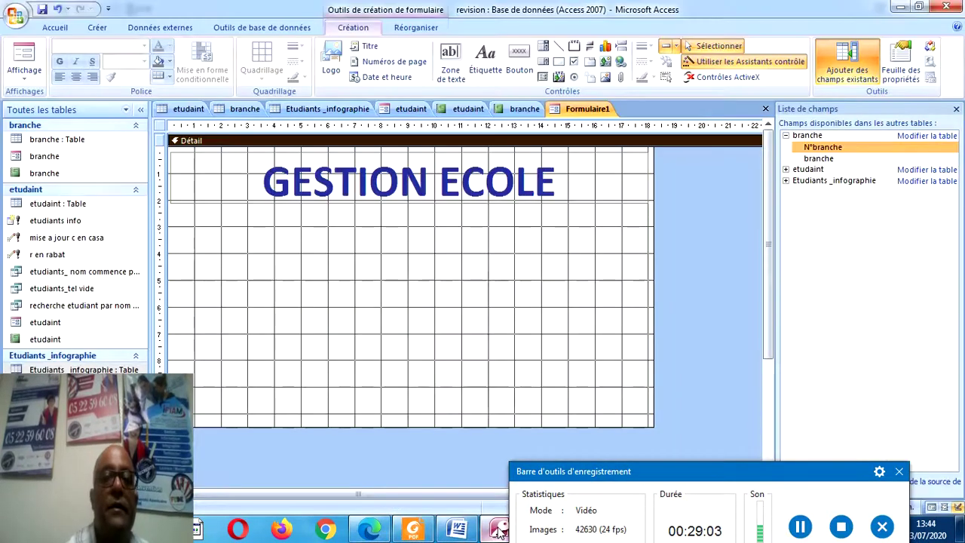
left_click(487, 64)
left_click_drag(248, 230, 517, 255)
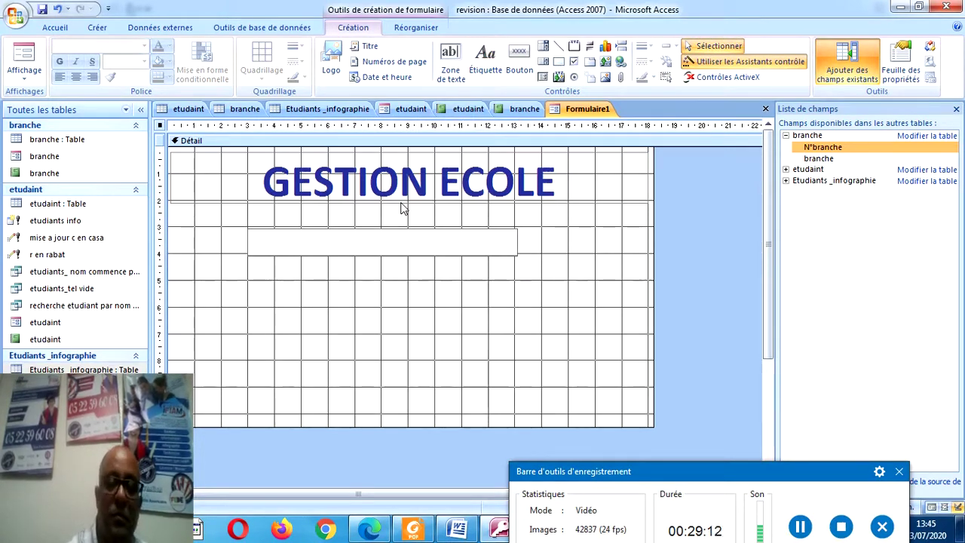
left_click(413, 528)
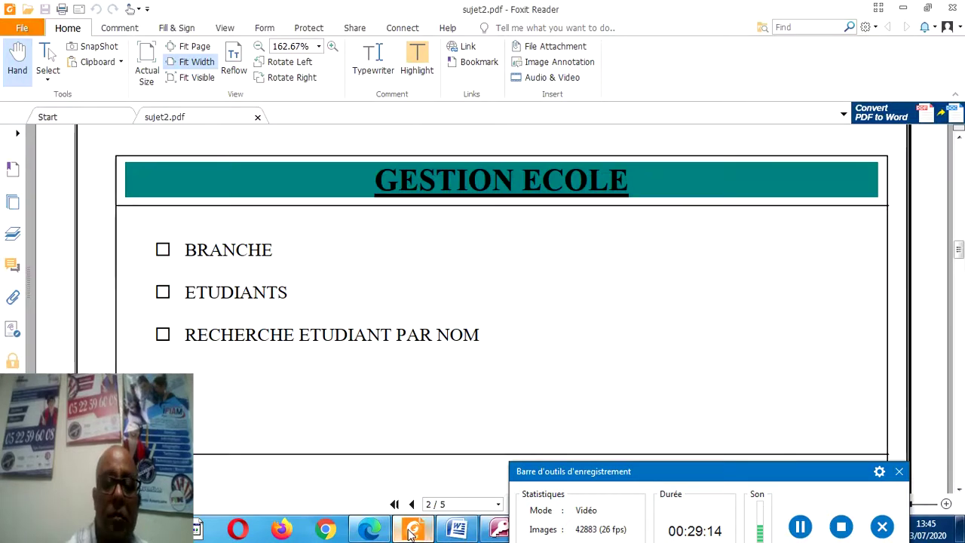
left_click(498, 528)
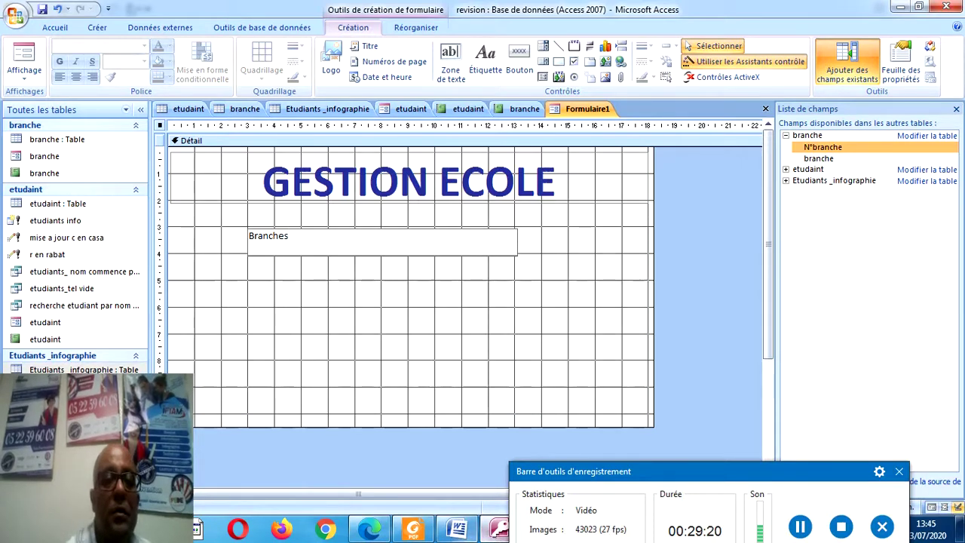
Draw Etudiants and Recherche Etudiant par Nom labels under Branches, then select all three labels.
left_click(355, 314)
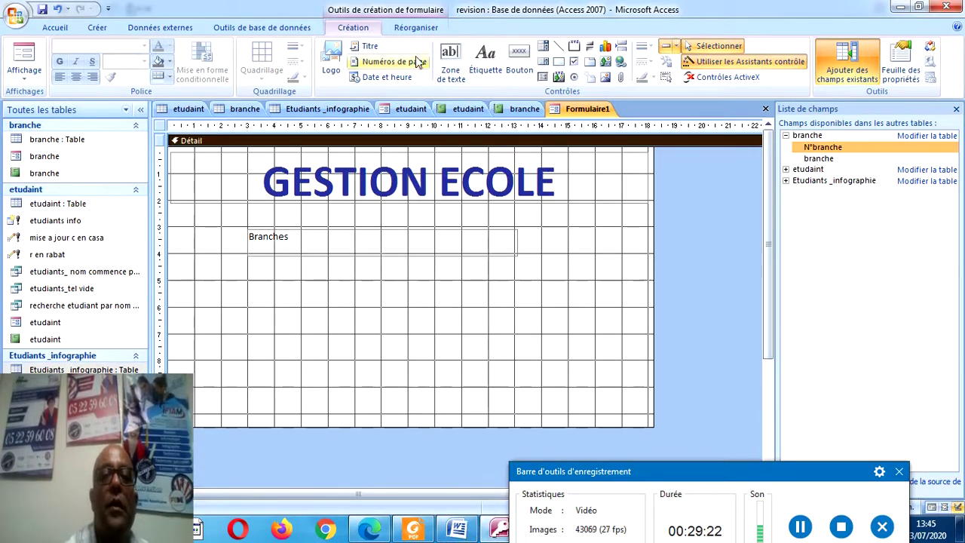
left_click(485, 60)
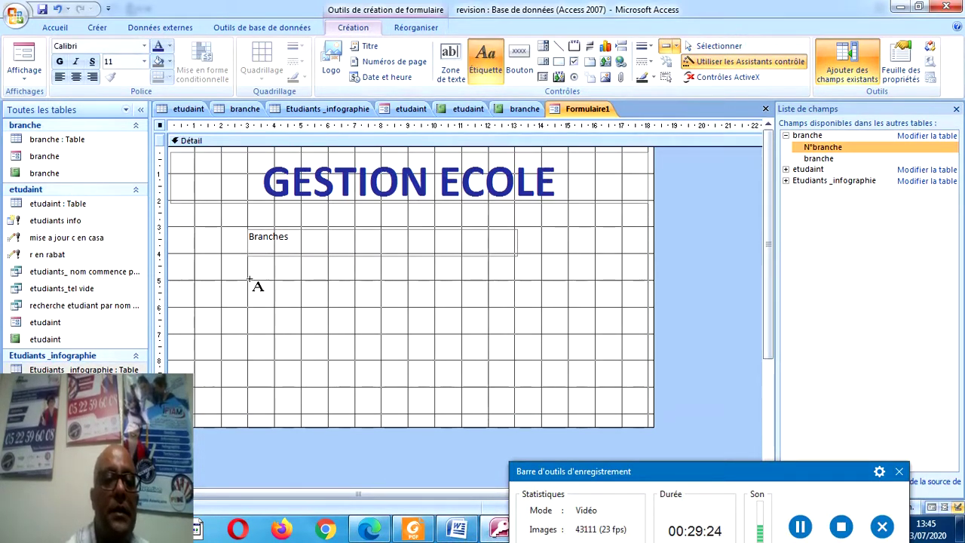
left_click_drag(249, 280, 514, 306)
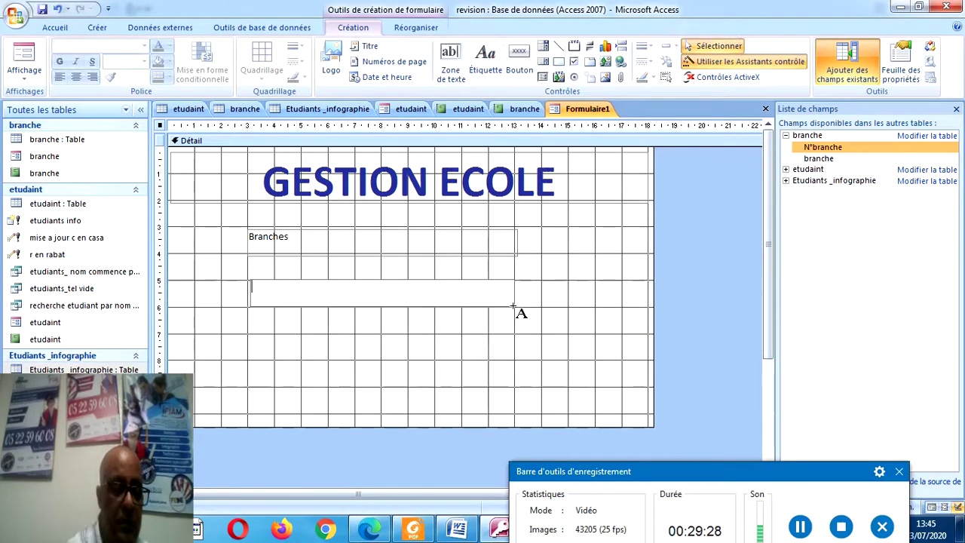
type("Etudiants")
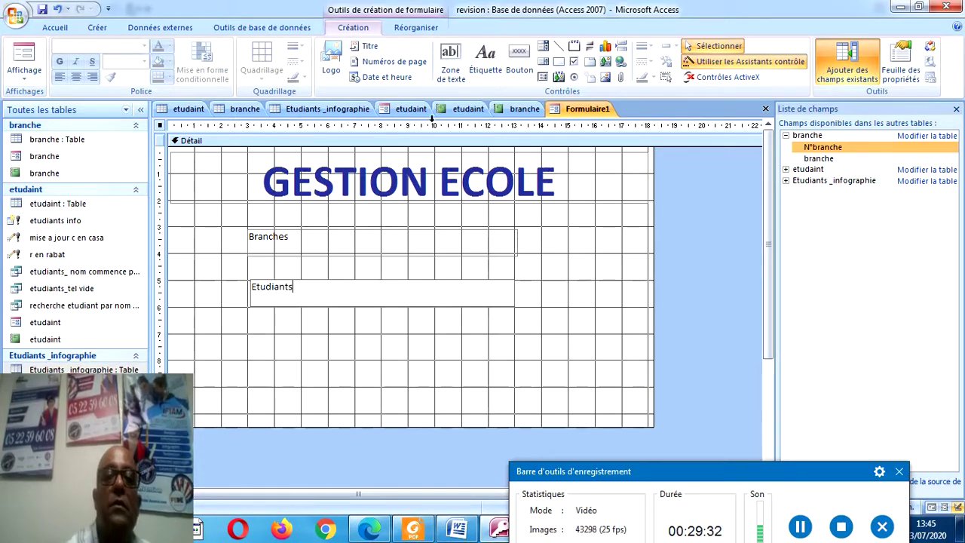
left_click(486, 60)
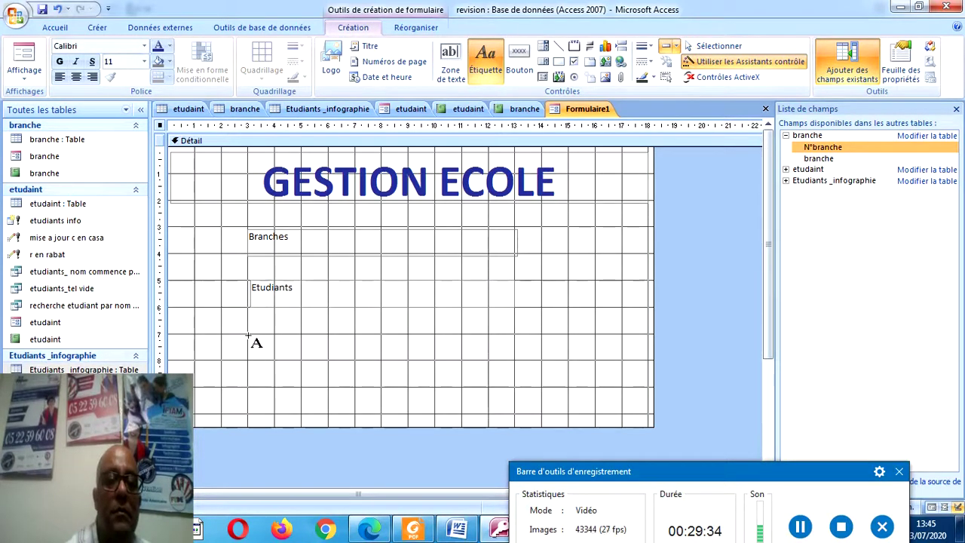
left_click_drag(247, 335, 525, 362)
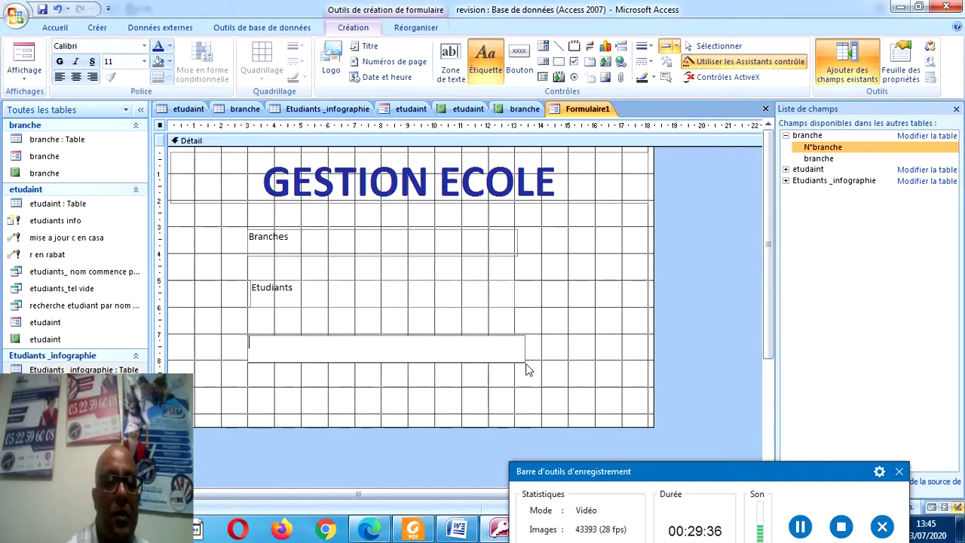
key("Escape")
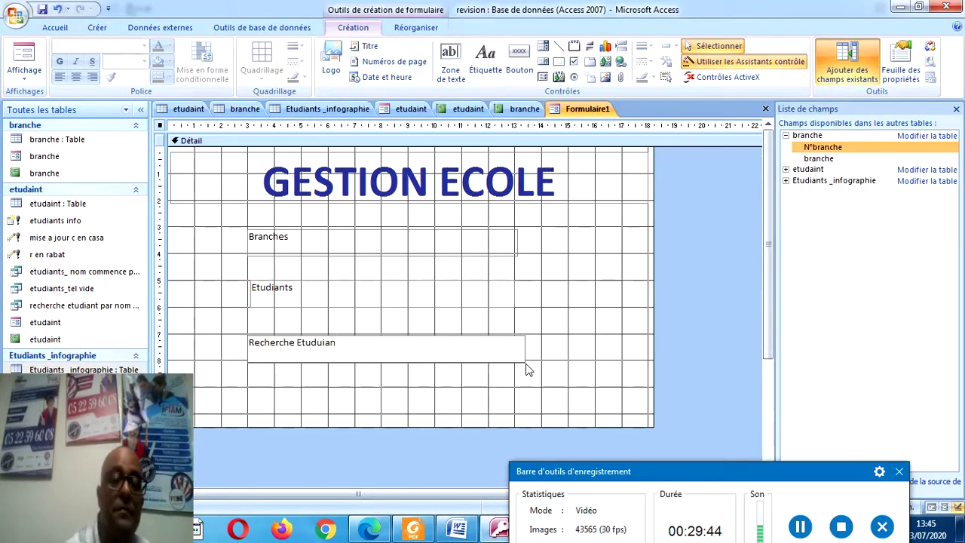
type("i")
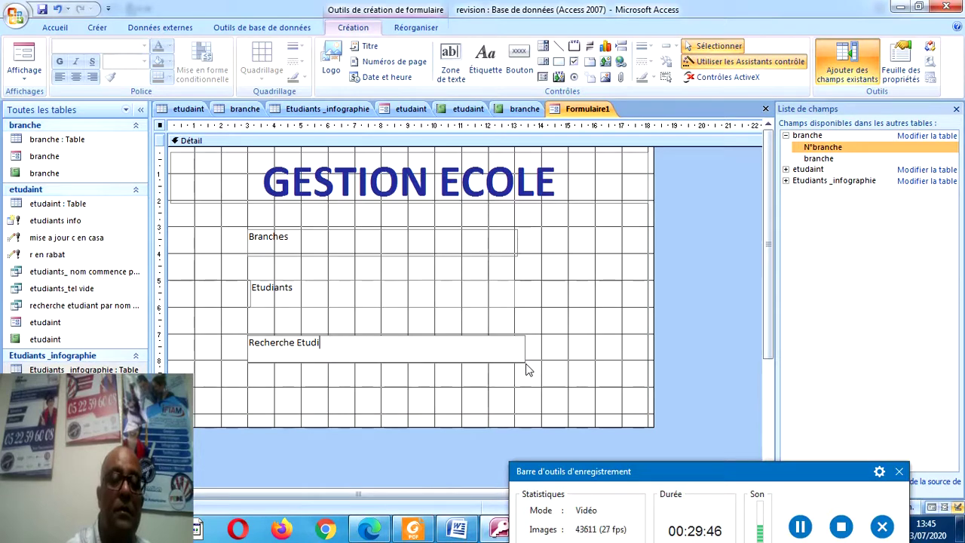
type("ant par")
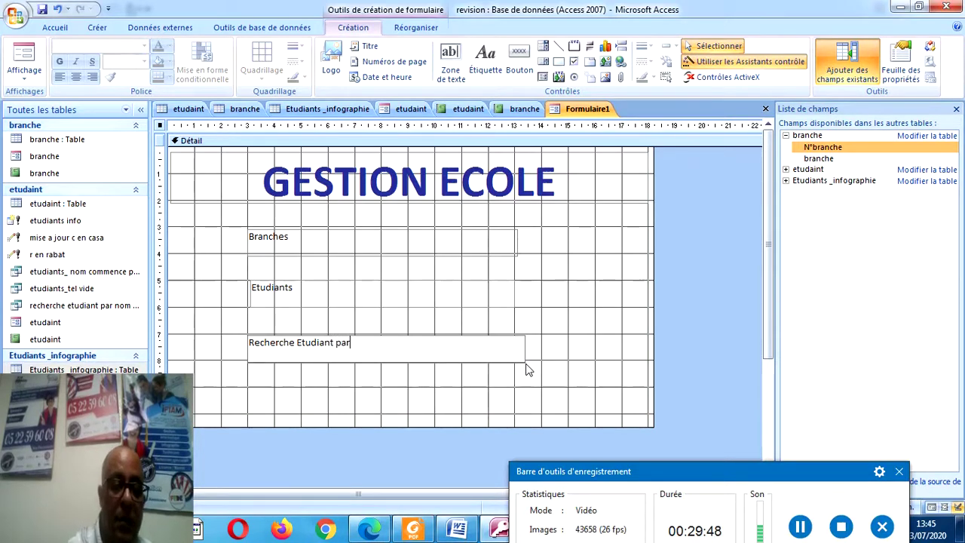
type(" Nom")
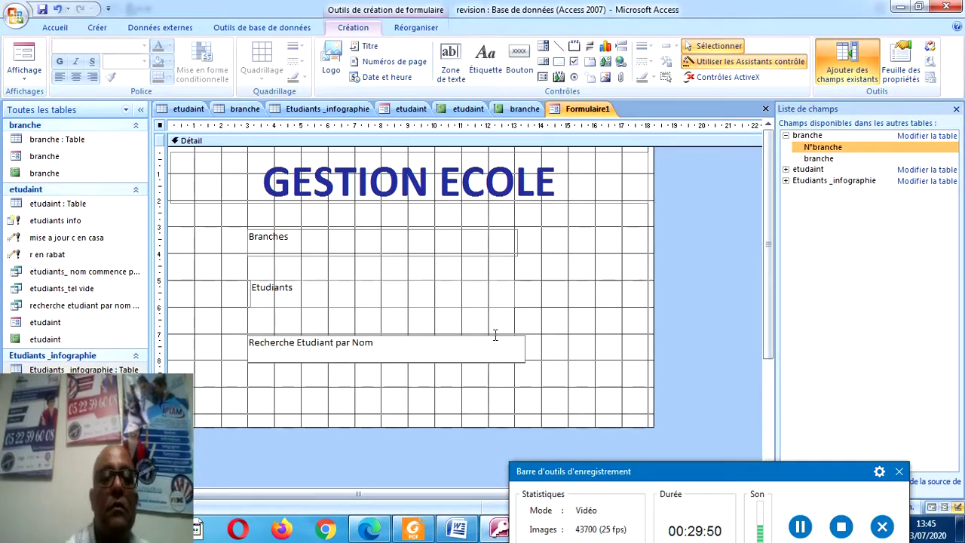
left_click_drag(558, 233, 358, 384)
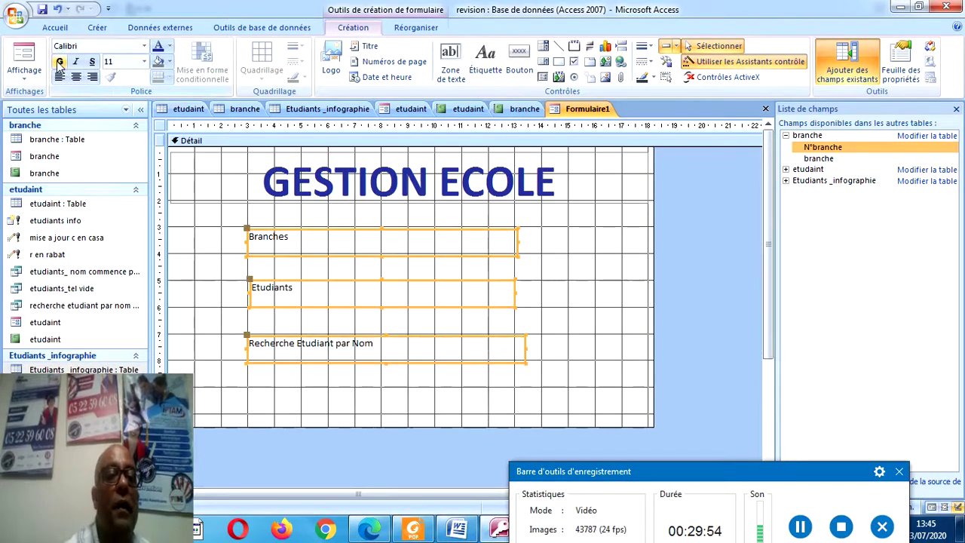
Make the three menu labels bold at font size 14.
left_click(60, 62)
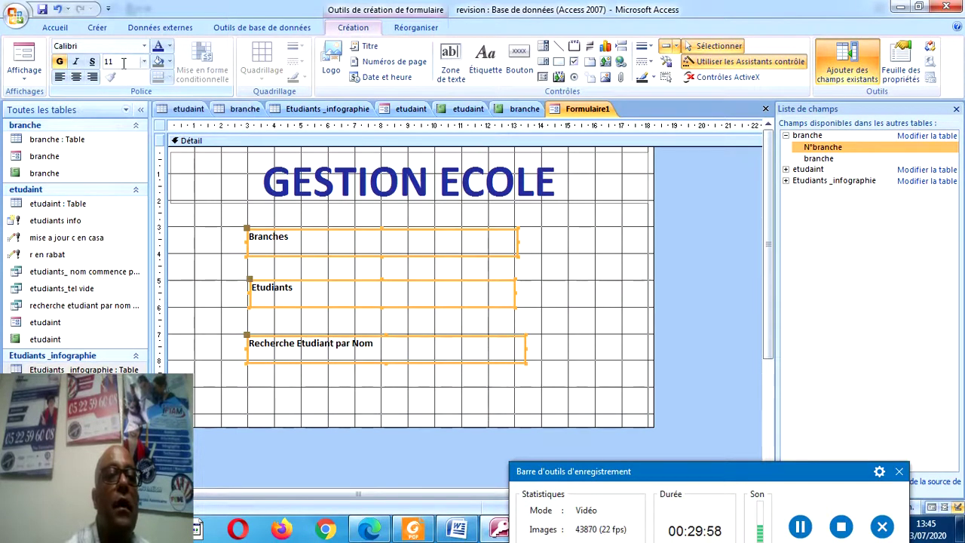
left_click(146, 65)
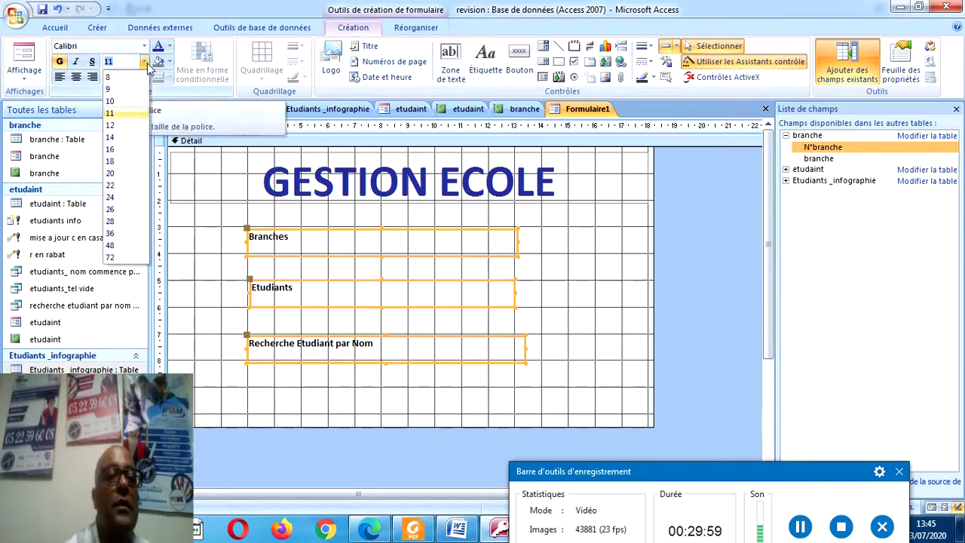
left_click(116, 138)
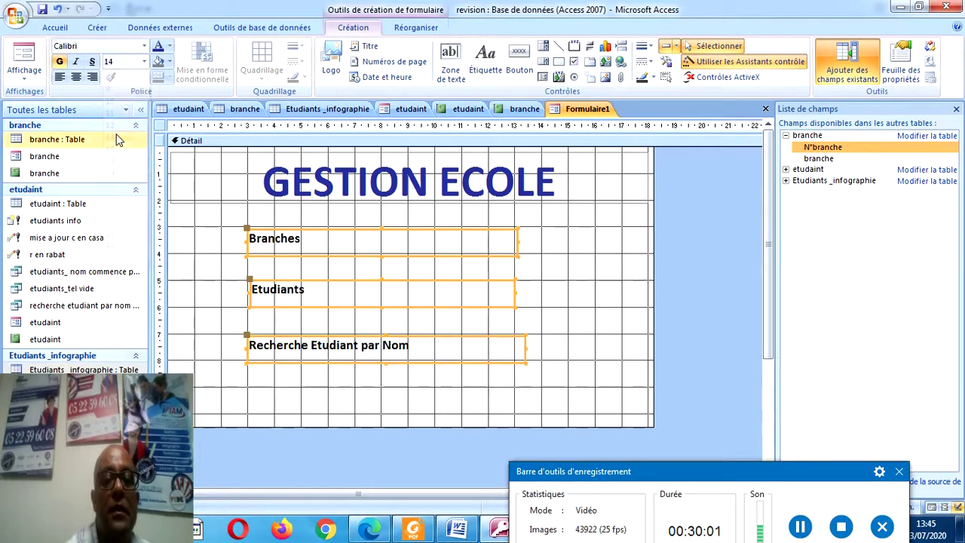
Nudge the Branches, Etudiants and Recherche Etudiant par Nom labels into alignment.
left_click(571, 273)
left_click(438, 252)
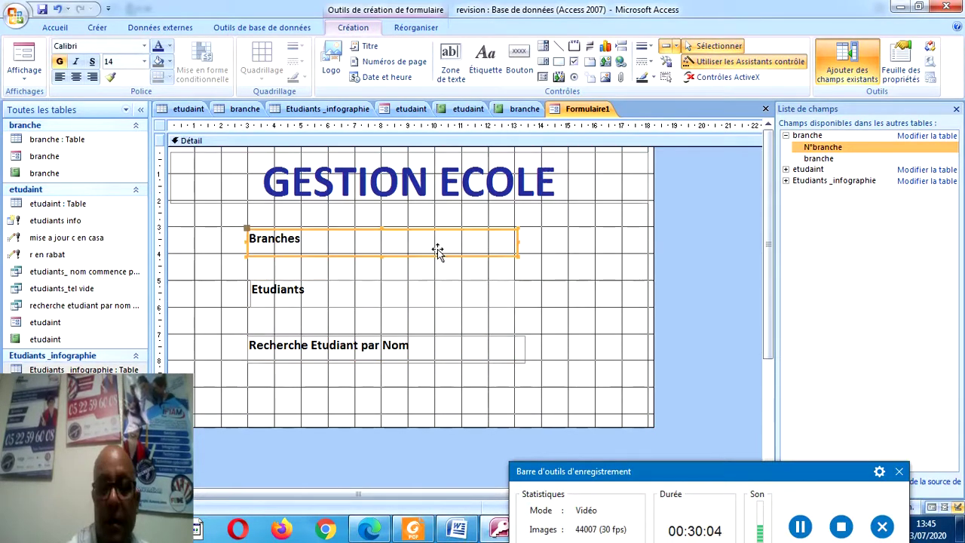
key("Up")
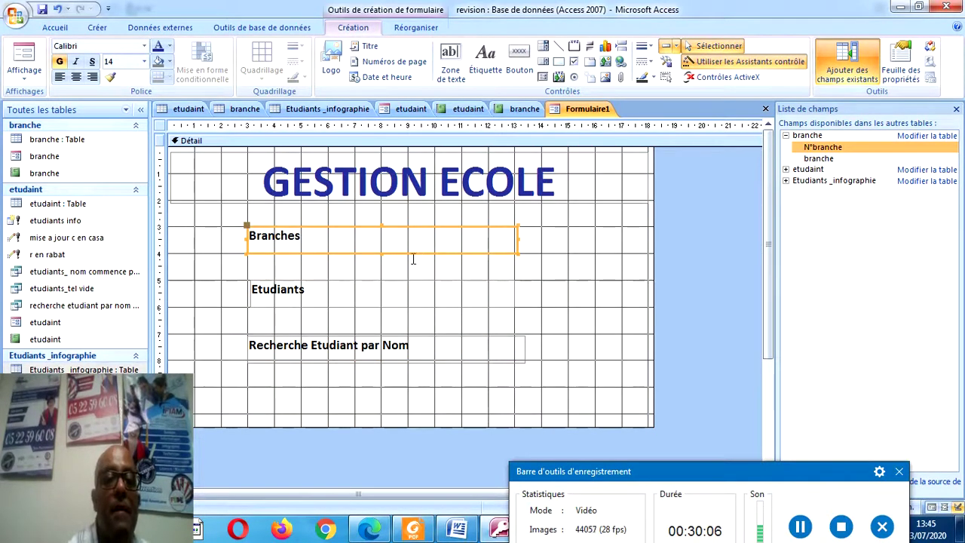
left_click(274, 297)
key("Left")
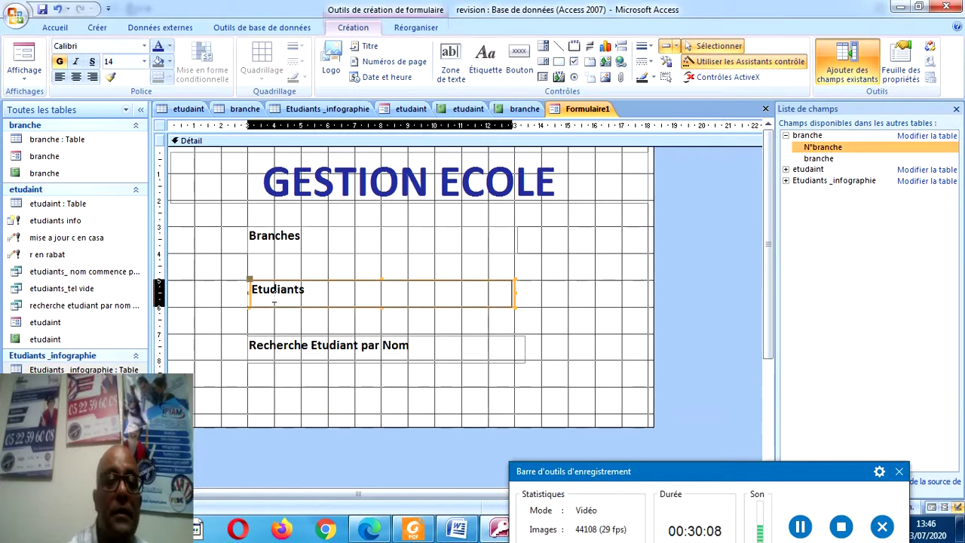
left_click(280, 338)
key("Up")
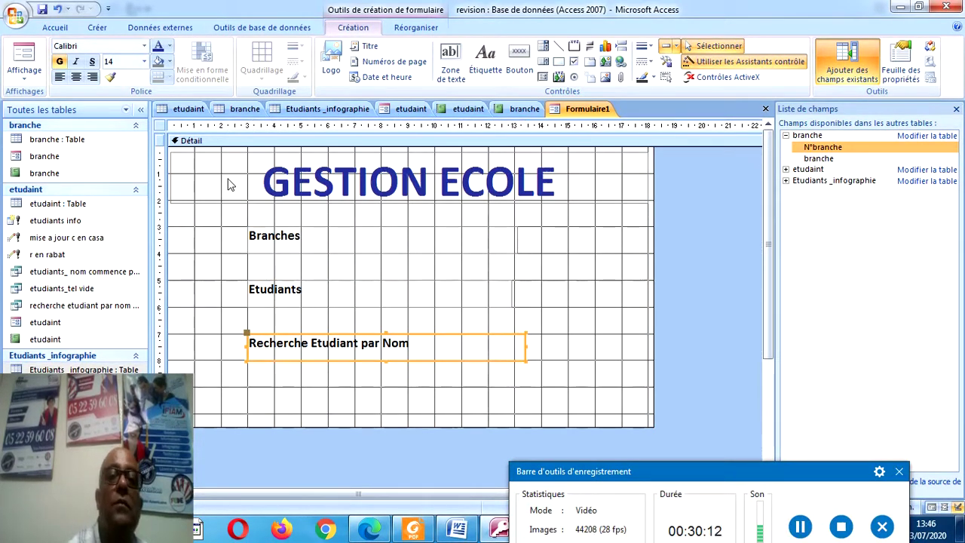
Draw a command button to the left of the Branches label.
left_click(521, 79)
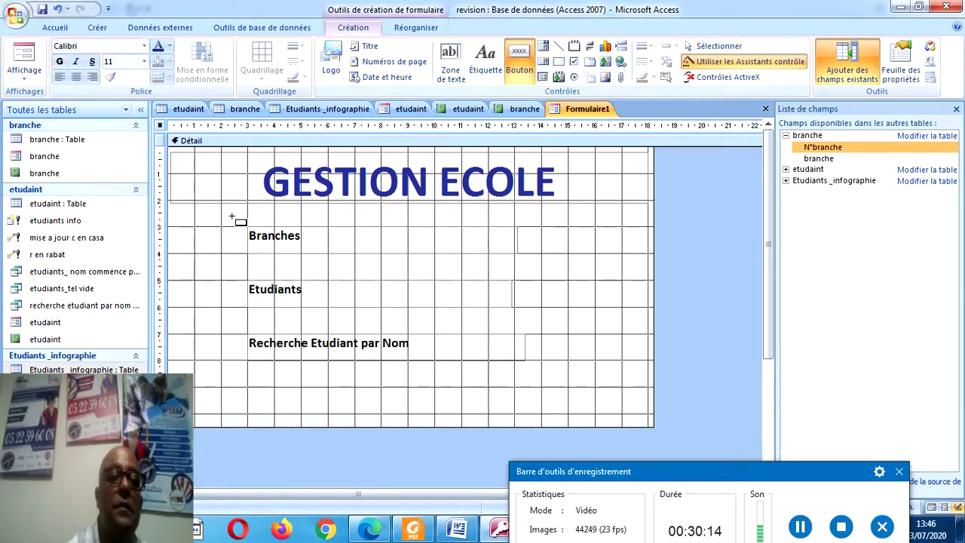
mouse_move(220, 229)
left_mouse_down()
mouse_move(217, 246)
mouse_move(198, 258)
left_mouse_up()
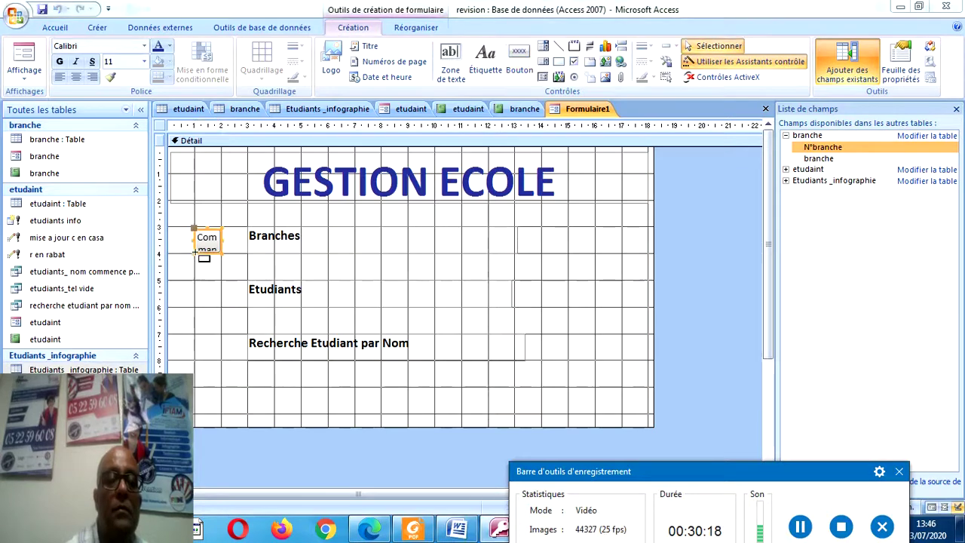
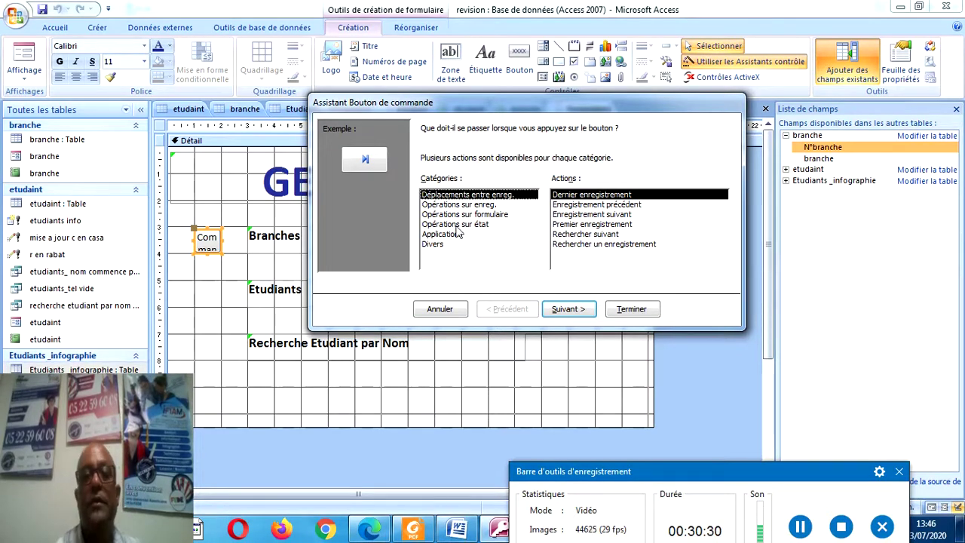
Make the Branches button open the branche form using Opérations sur formulaire > Ouvrir un formulaire.
left_click(478, 216)
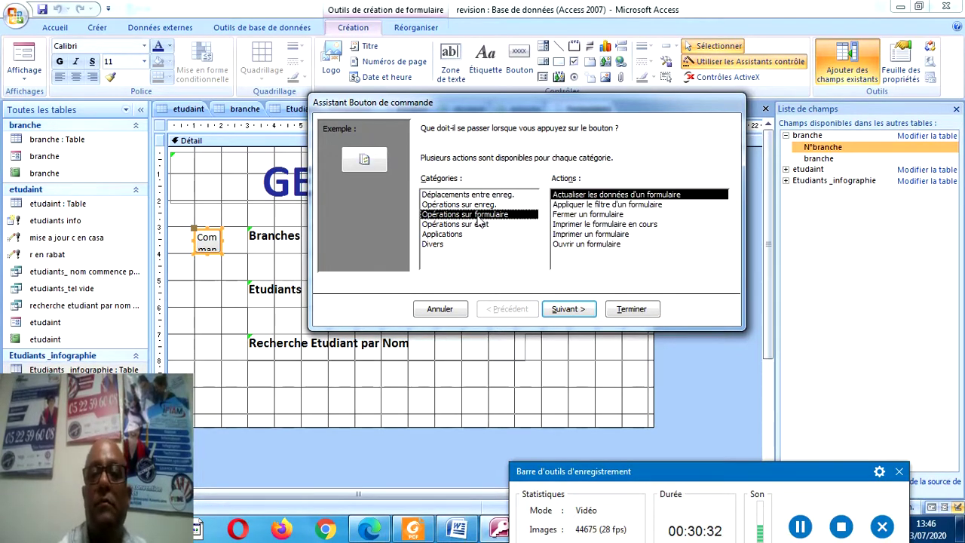
left_click(567, 314)
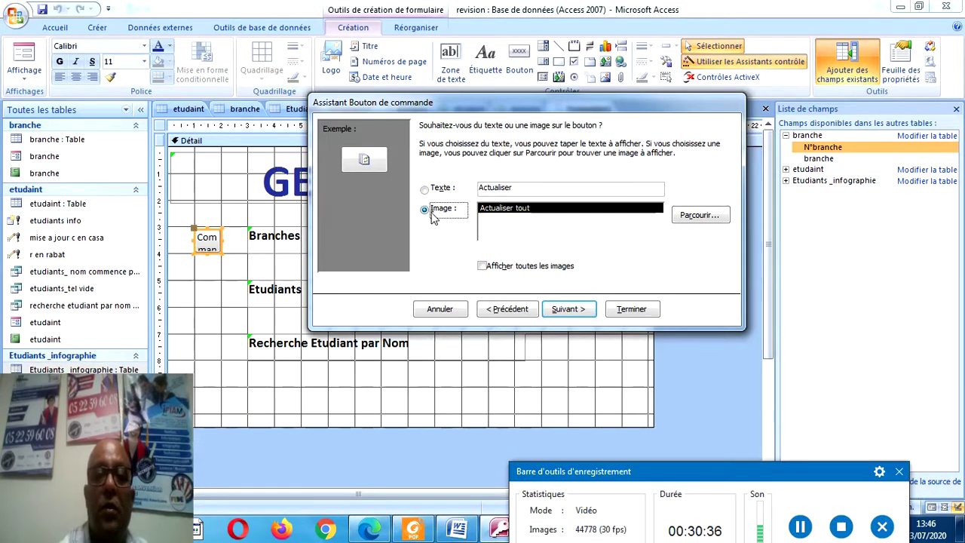
left_click(506, 311)
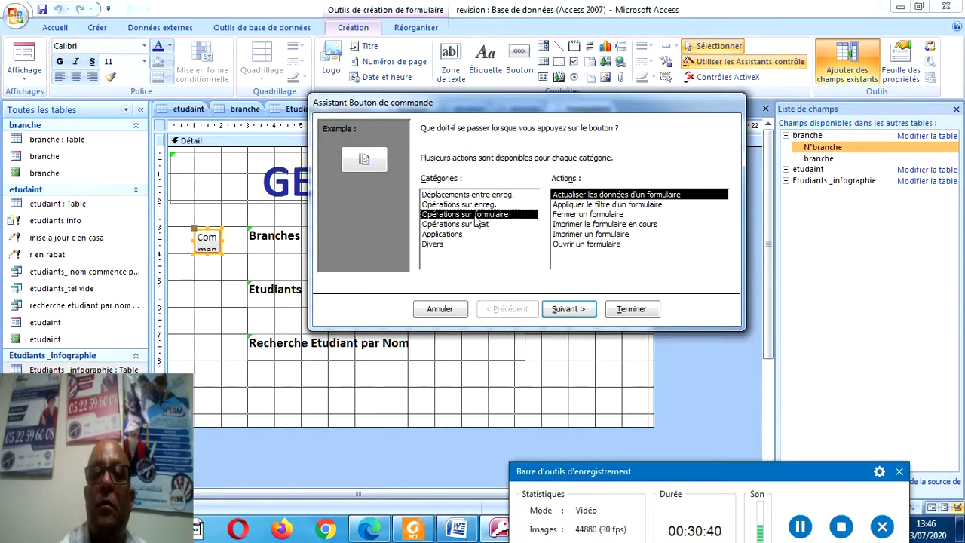
left_click(562, 245)
left_click(568, 309)
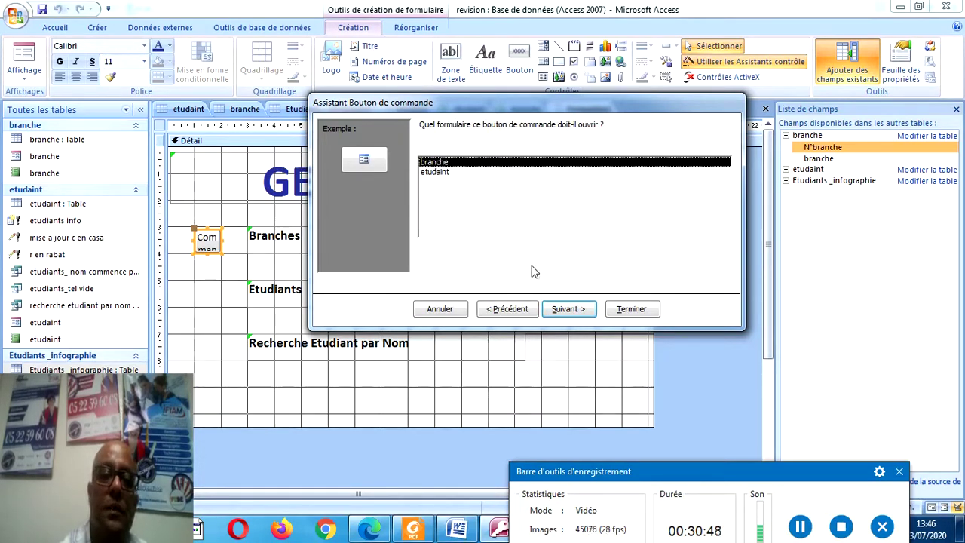
left_click(567, 309)
left_click(624, 310)
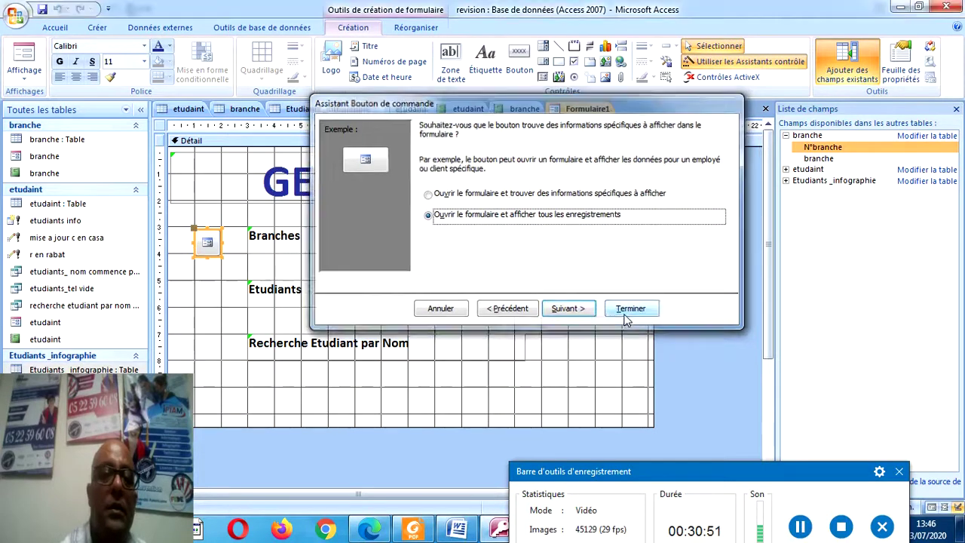
Draw a button beside Etudiants that opens the etudiant form.
left_click(518, 57)
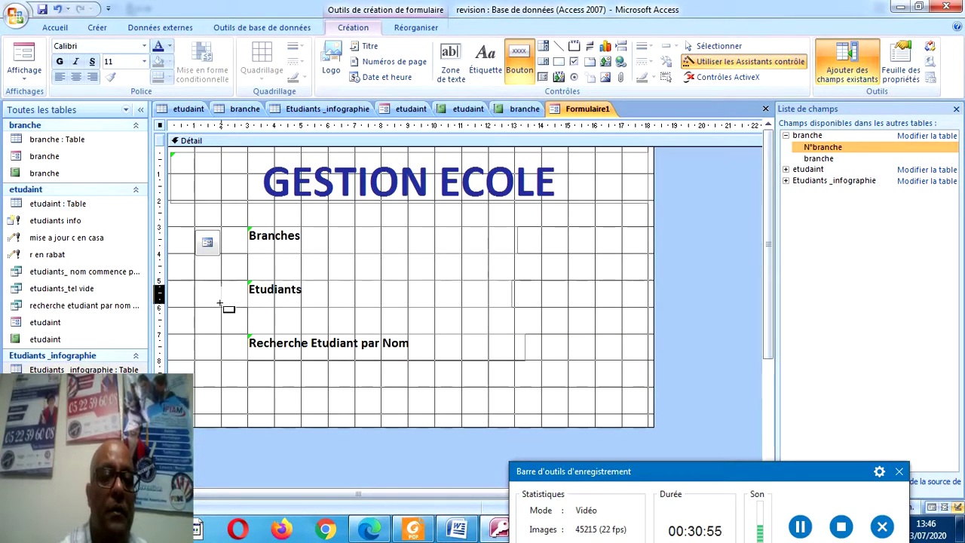
mouse_move(196, 286)
left_mouse_down()
mouse_move(216, 314)
mouse_move(221, 306)
left_mouse_up()
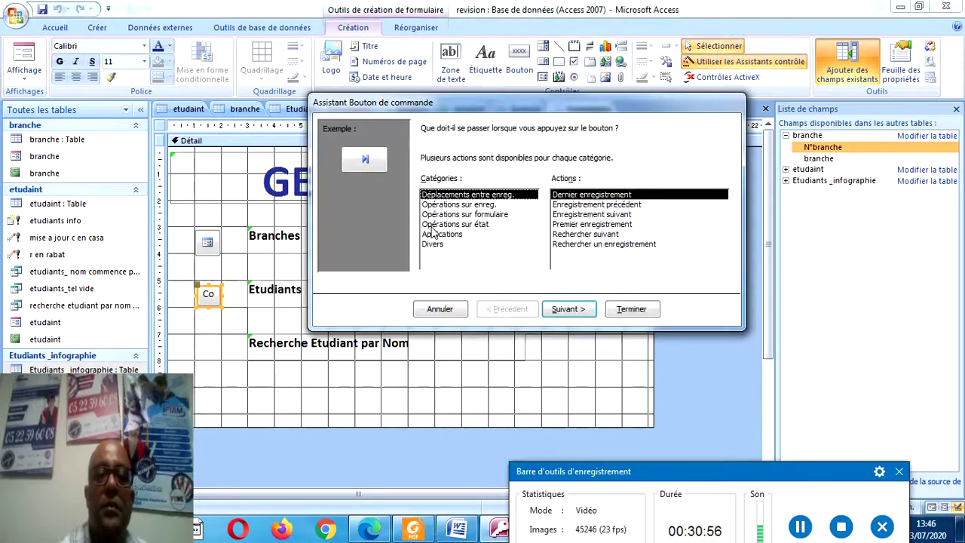
left_click(451, 216)
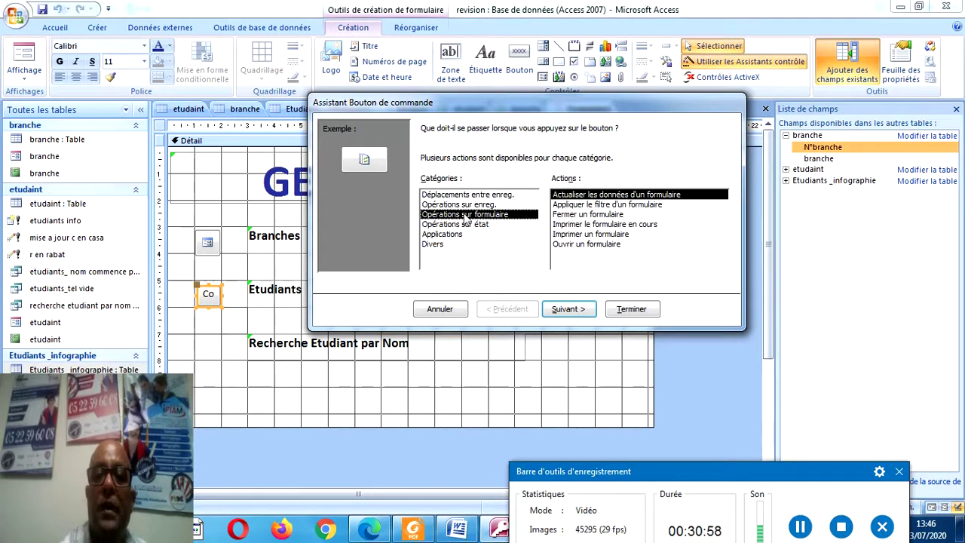
left_click(573, 244)
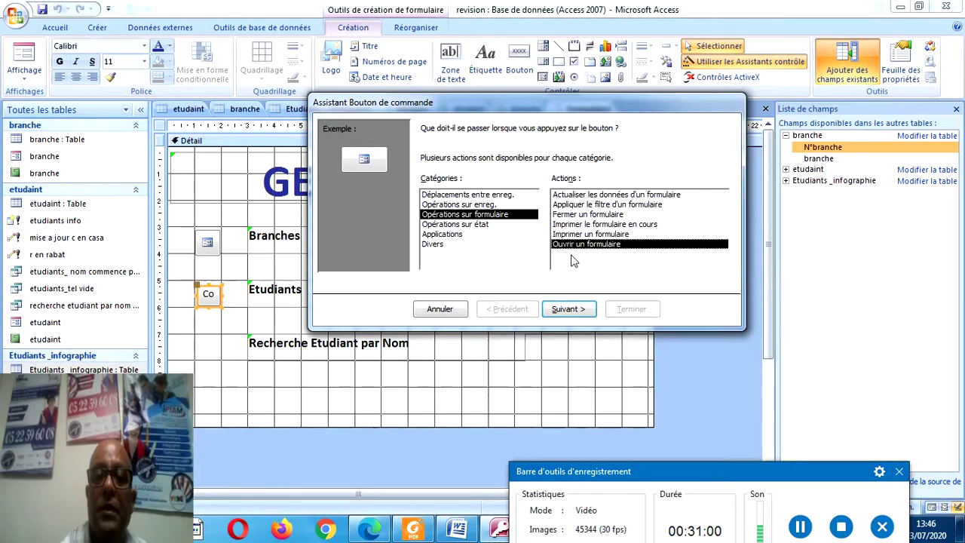
left_click(569, 310)
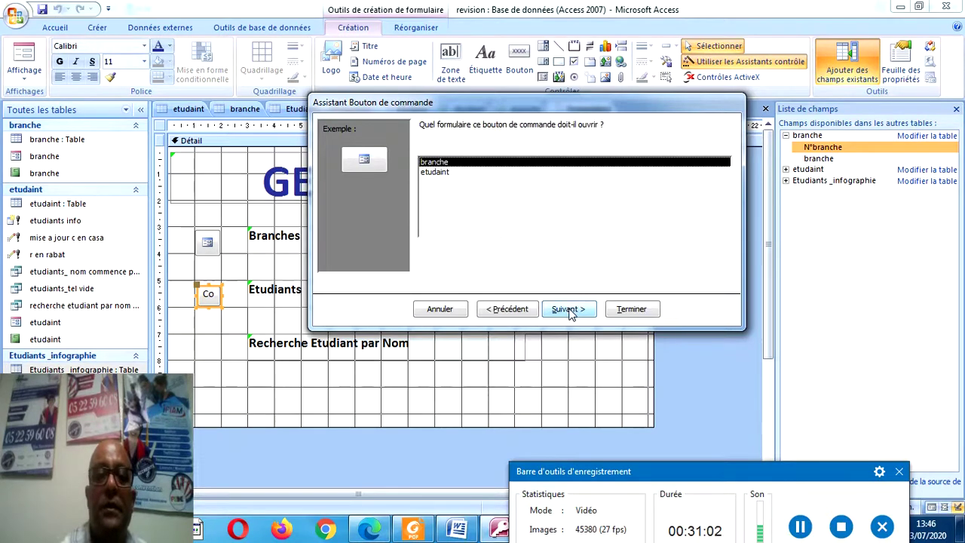
left_click(433, 172)
left_click(632, 310)
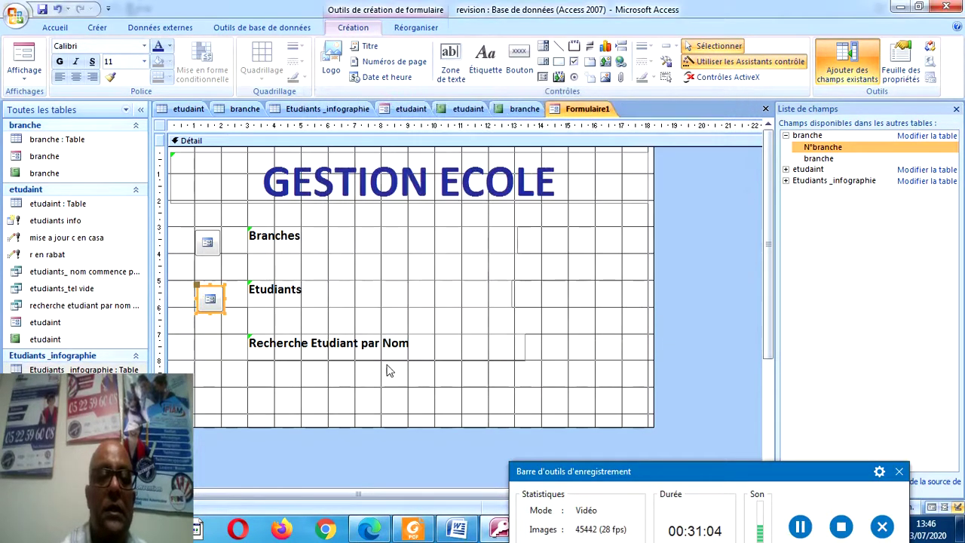
Select and delete the stray extra button from the form.
left_click(351, 354)
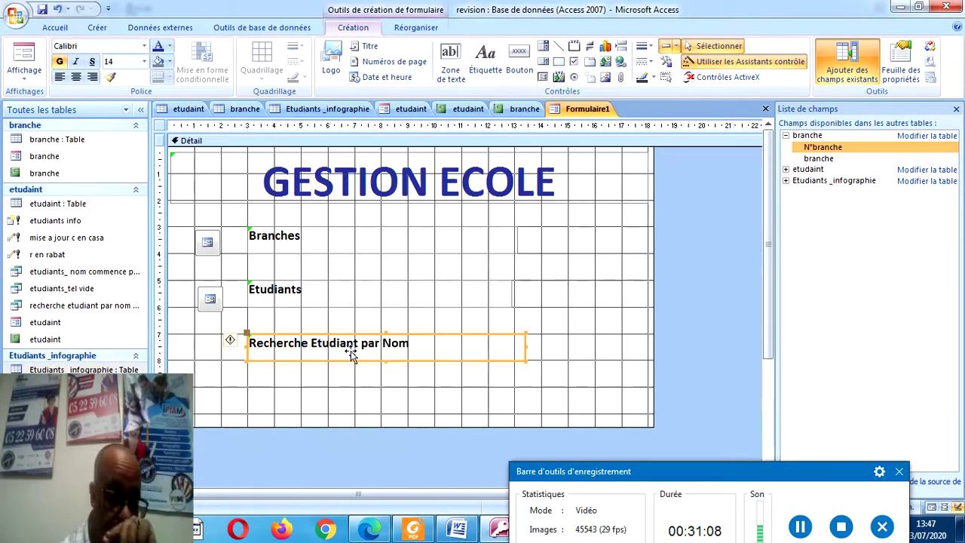
left_click(801, 528)
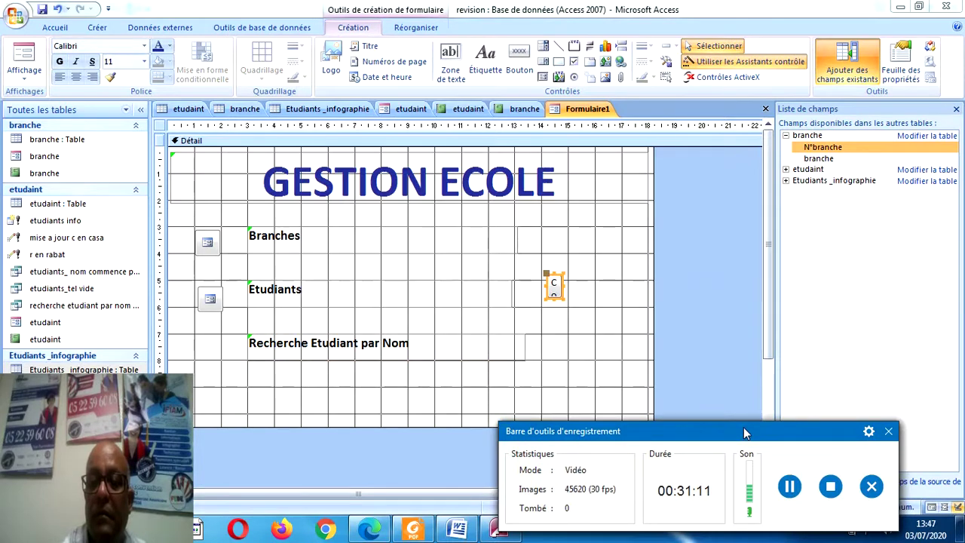
left_click_drag(744, 427, 737, 497)
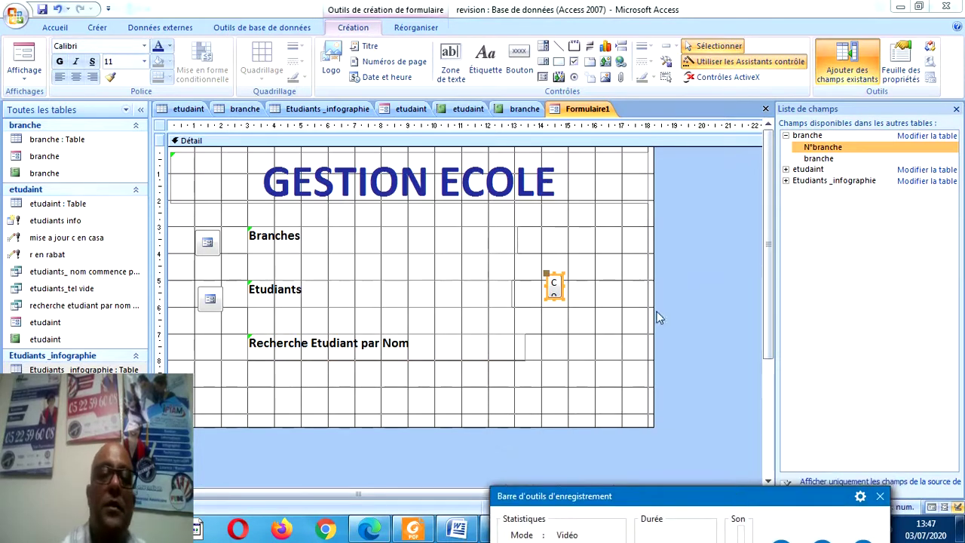
left_click(580, 294)
left_click_drag(569, 265, 555, 301)
key("Delete")
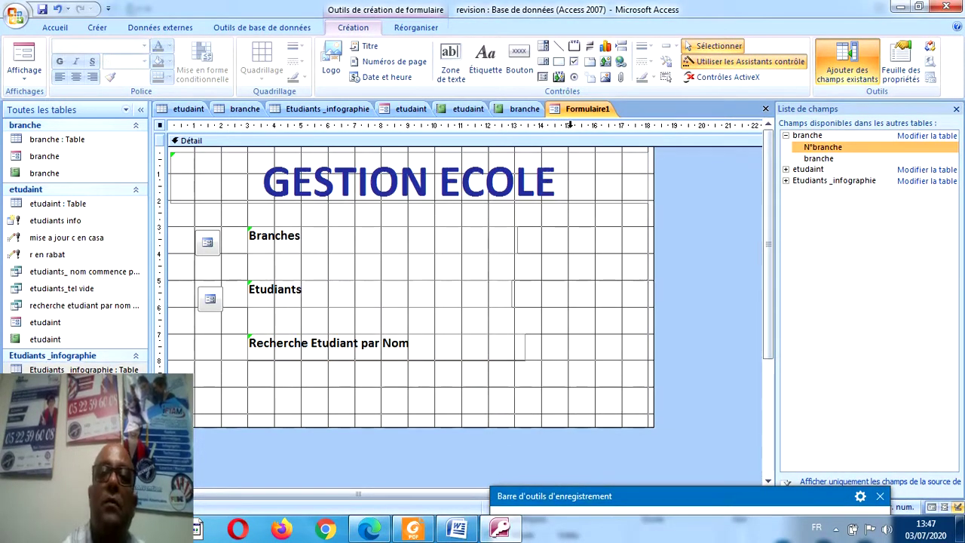
left_click(518, 60)
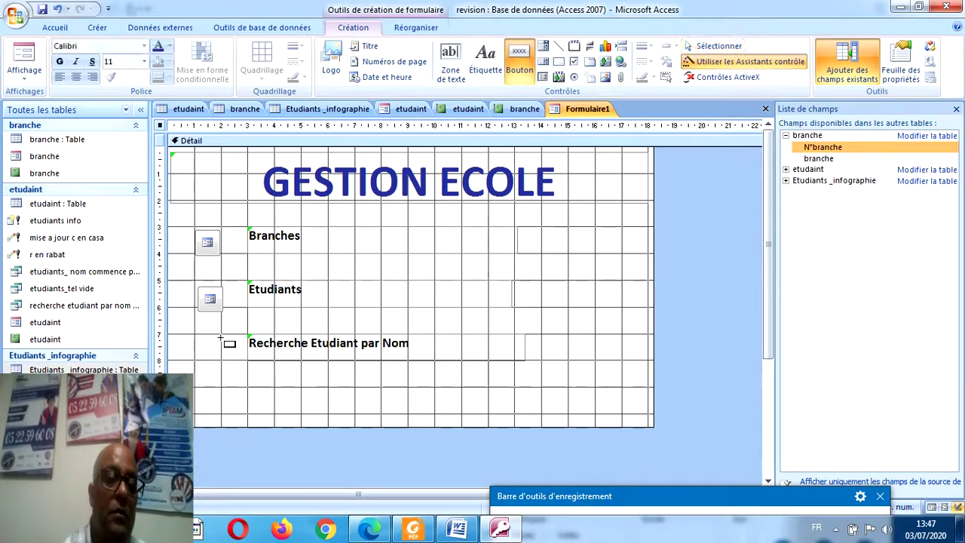
Draw a button beside Recherche Etudiant par Nom that runs the recherche etudiant par nom prenom query.
left_click_drag(222, 336, 202, 356)
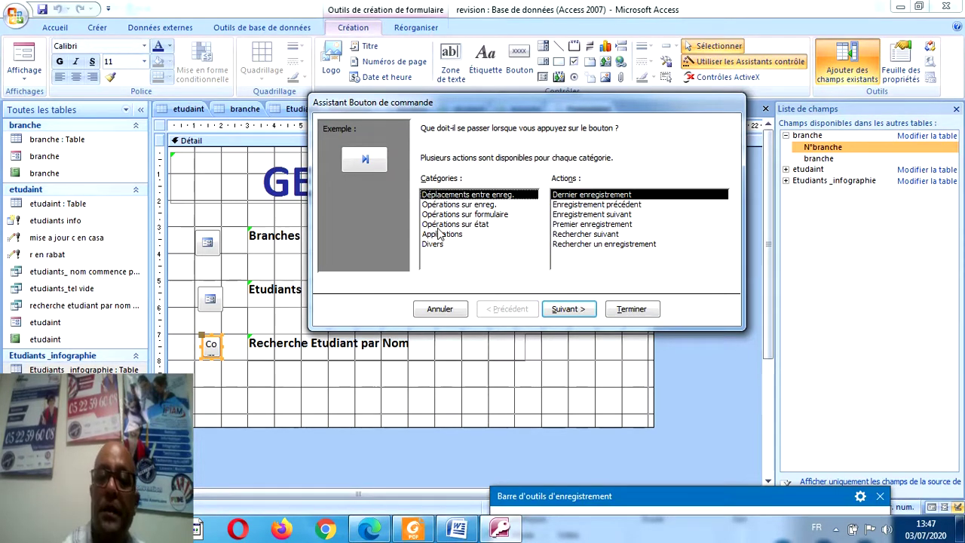
left_click(442, 235)
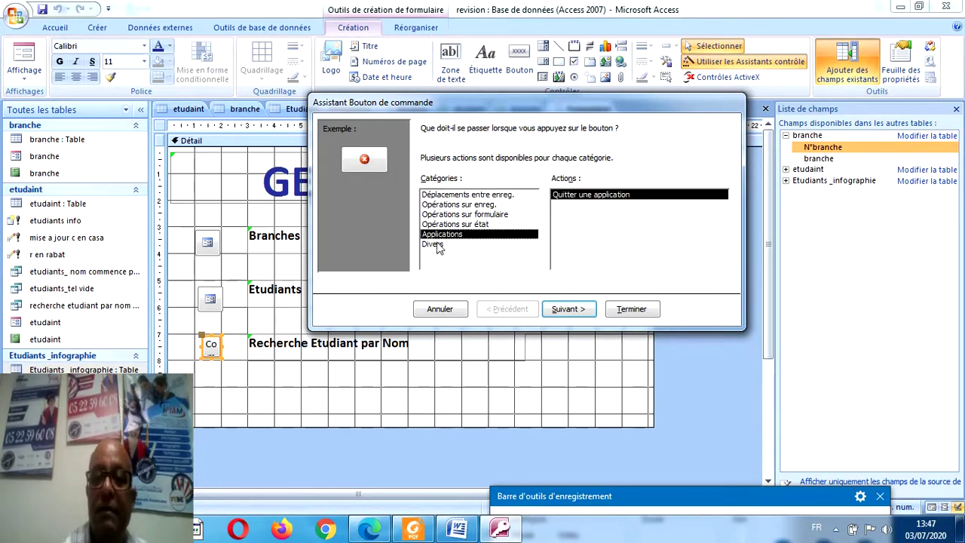
left_click(439, 245)
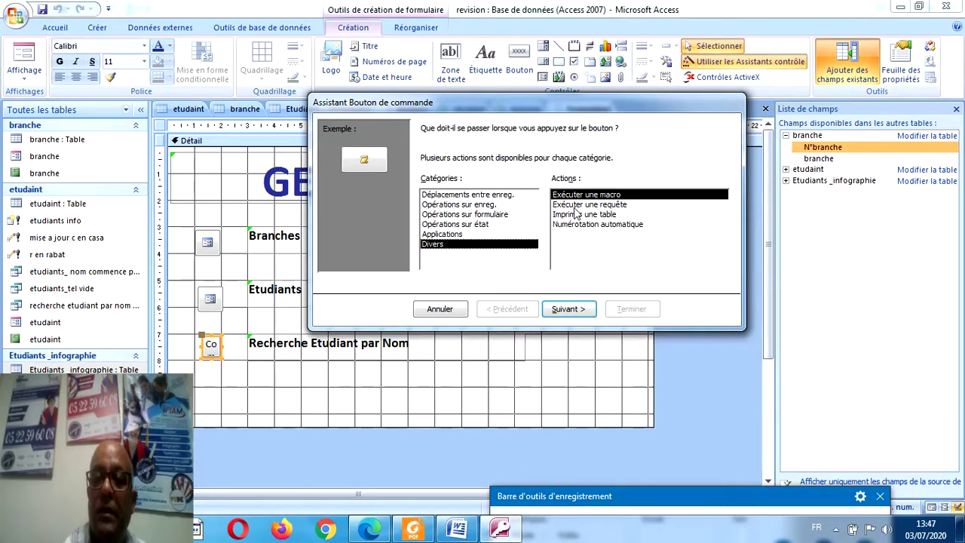
left_click(575, 205)
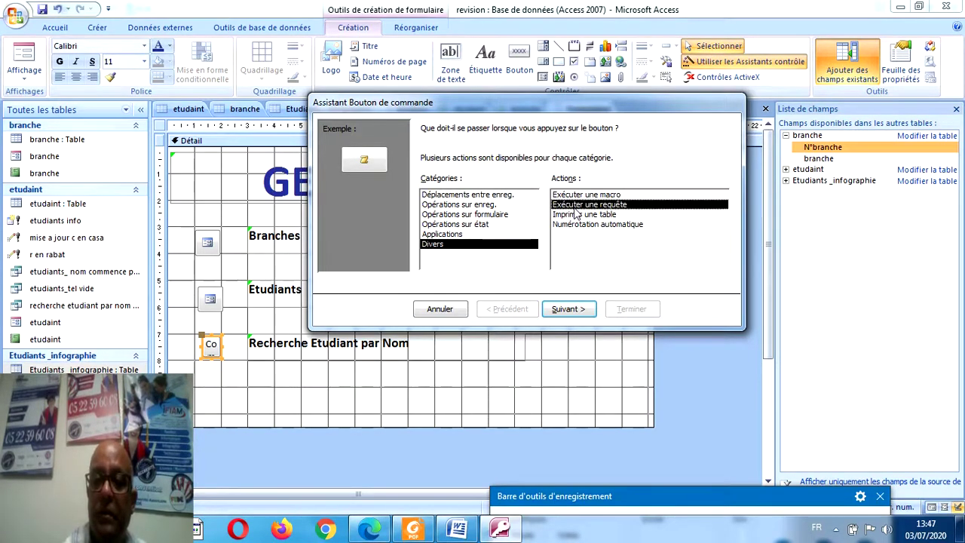
left_click(569, 309)
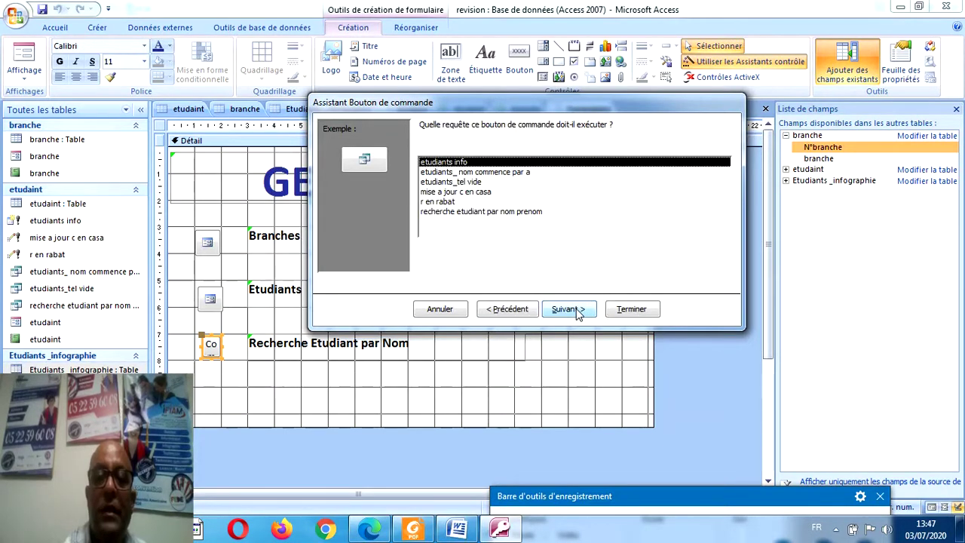
left_click(483, 212)
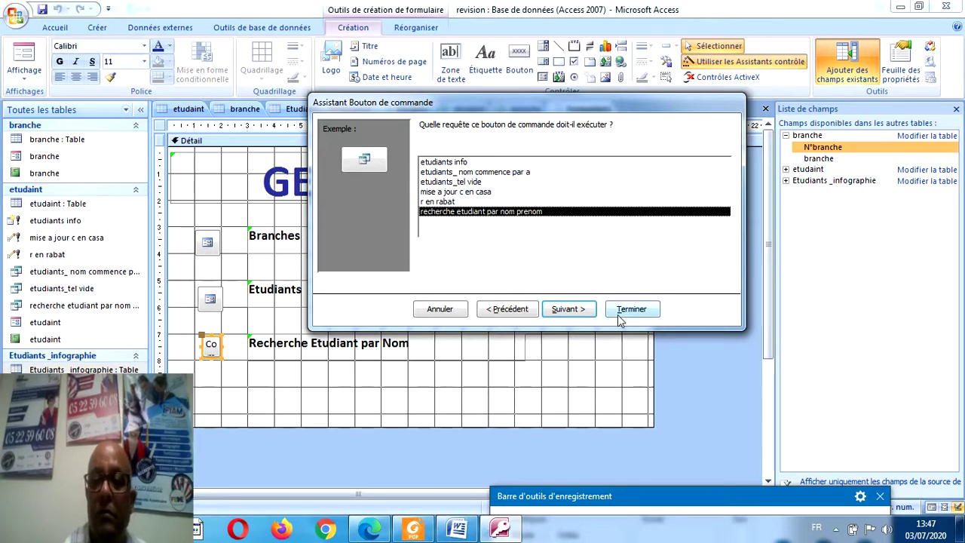
key("Return")
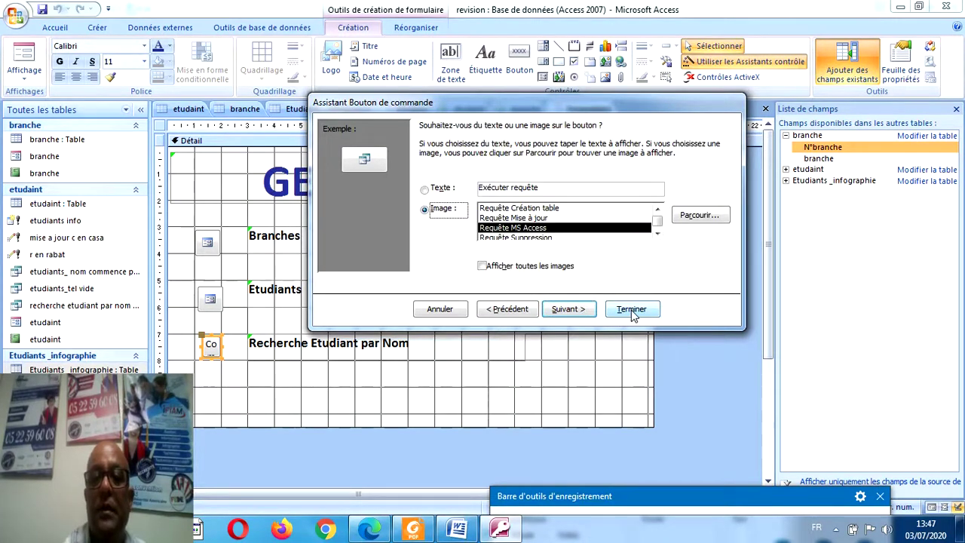
left_click(631, 311)
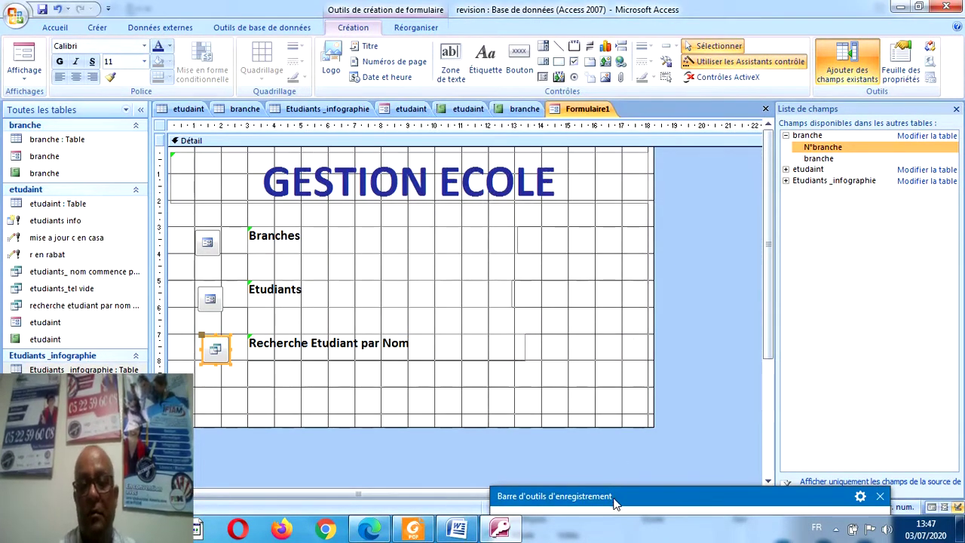
left_click_drag(614, 499, 576, 390)
left_click(743, 443)
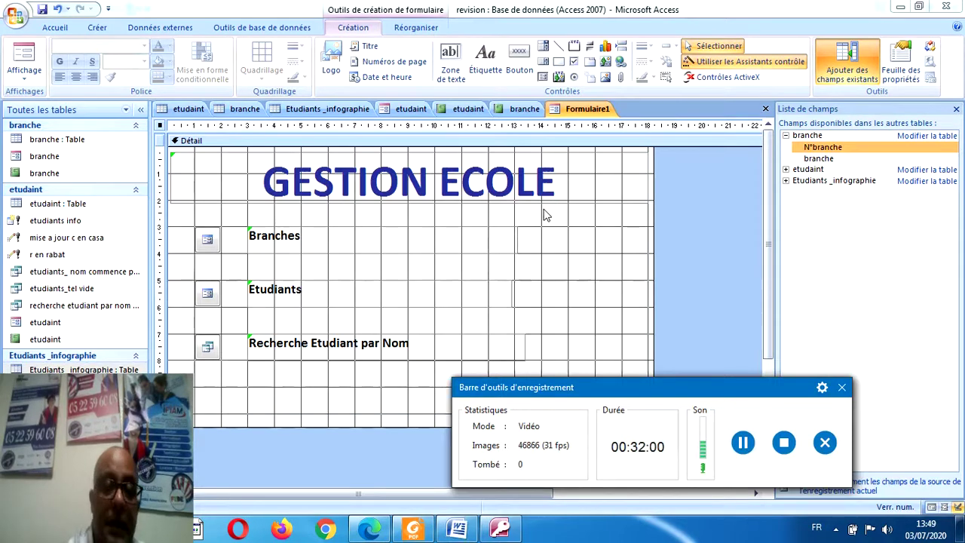
Draw a fourth button below the search entry set to Applications > Quitter une application.
left_click(520, 61)
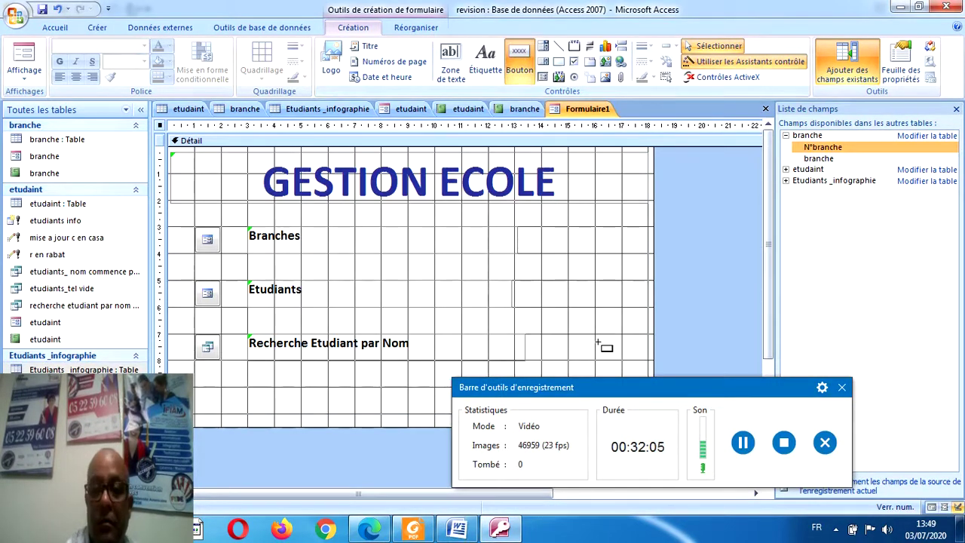
left_click_drag(609, 395, 596, 496)
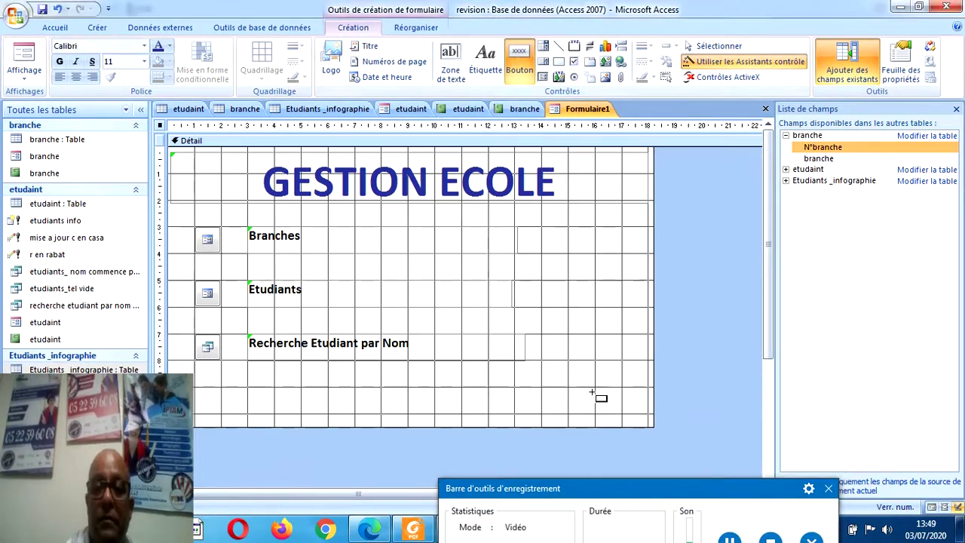
left_click_drag(595, 387, 622, 416)
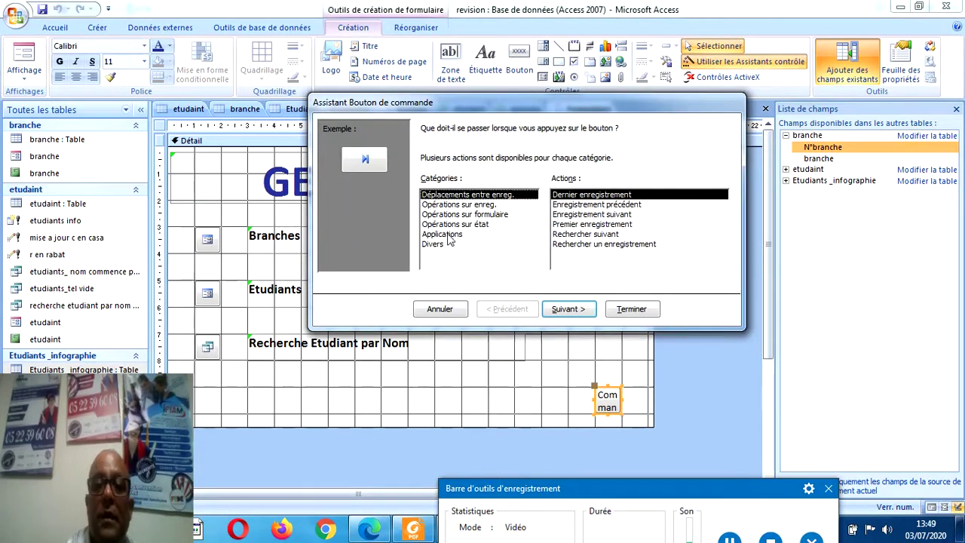
left_click(448, 235)
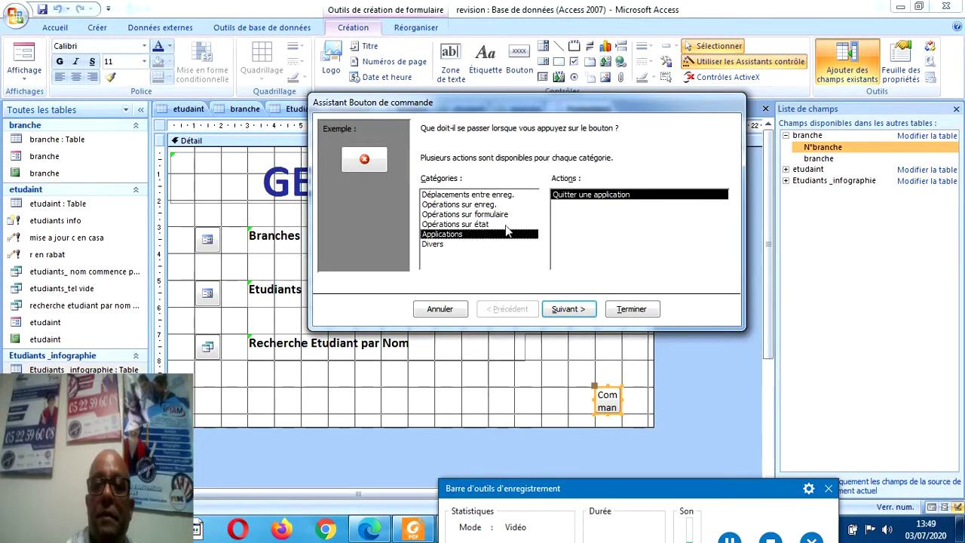
left_click(631, 311)
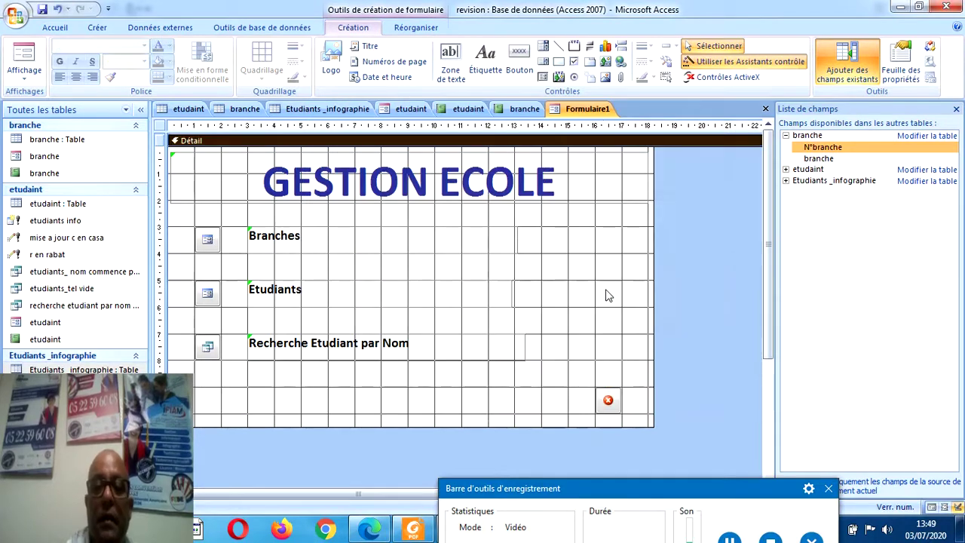
Save the new form under the name Menu.
left_click(42, 9)
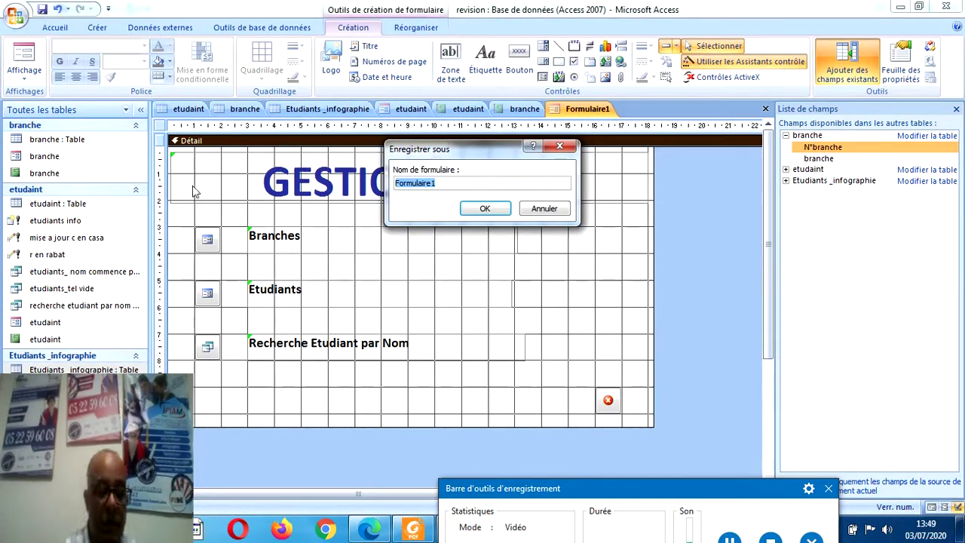
type("Me")
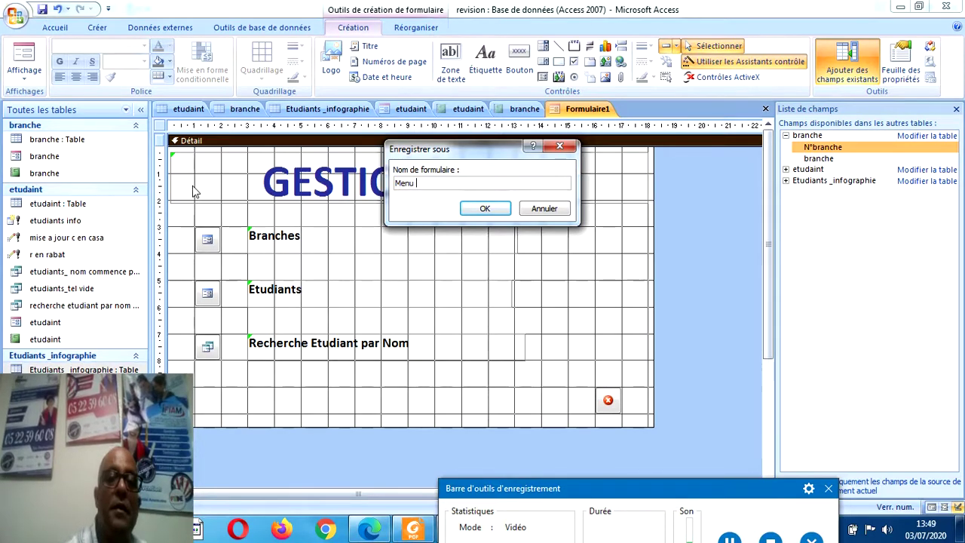
type("nu")
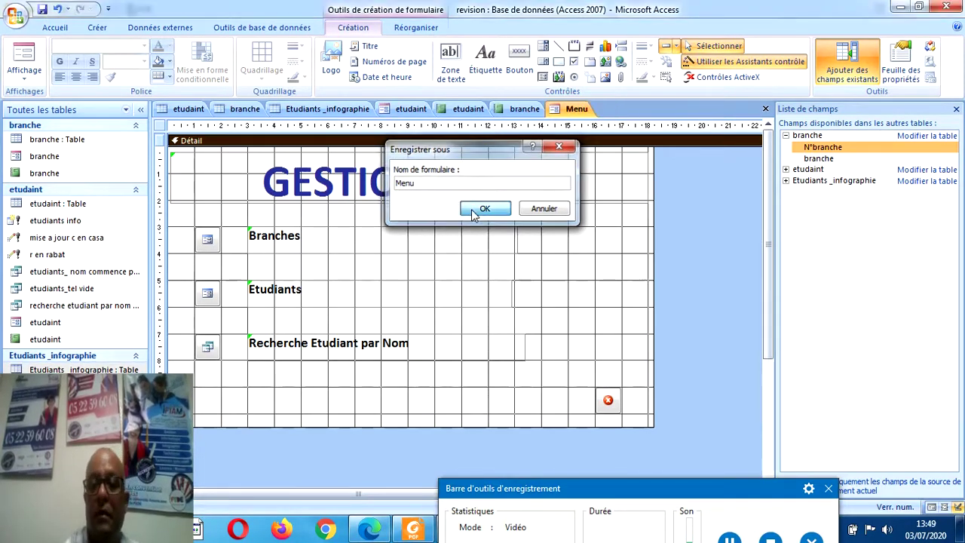
left_click(484, 209)
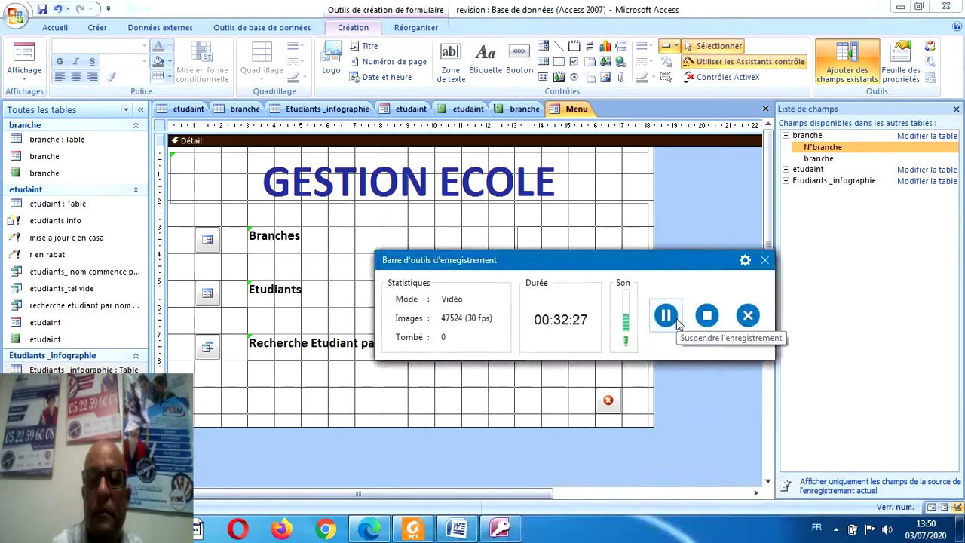
left_click_drag(634, 260, 626, 376)
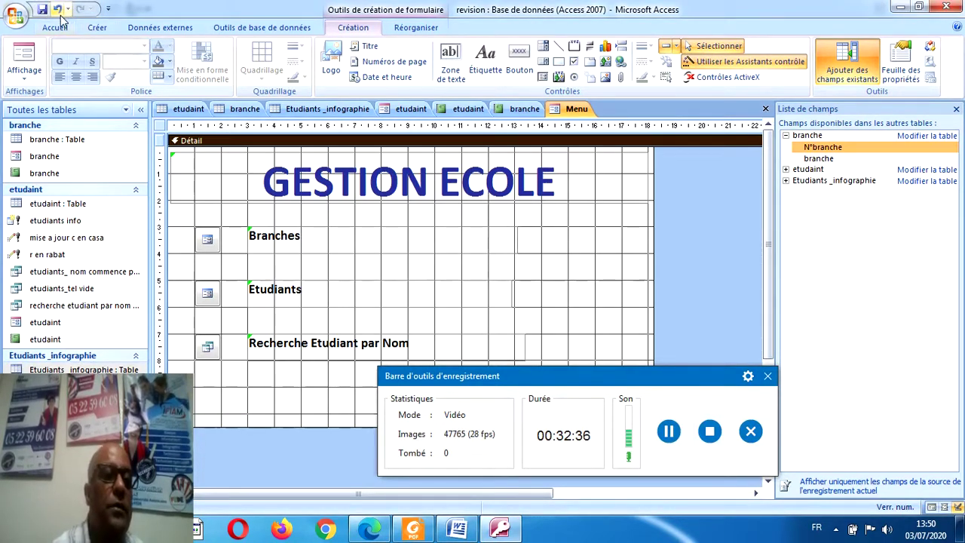
Preview the Menu form, return to Mode Création and show the Feuille des propriétés.
left_click(28, 54)
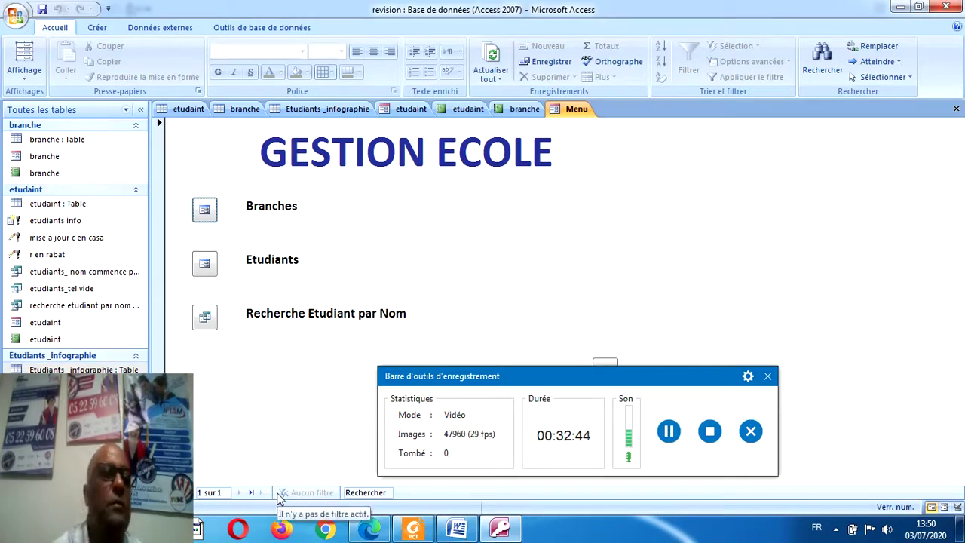
left_click(29, 75)
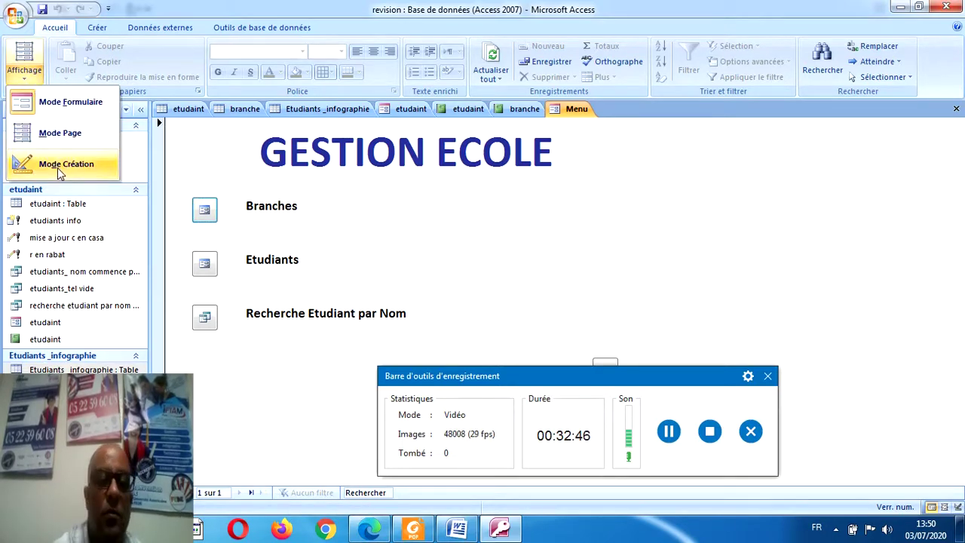
left_click(57, 167)
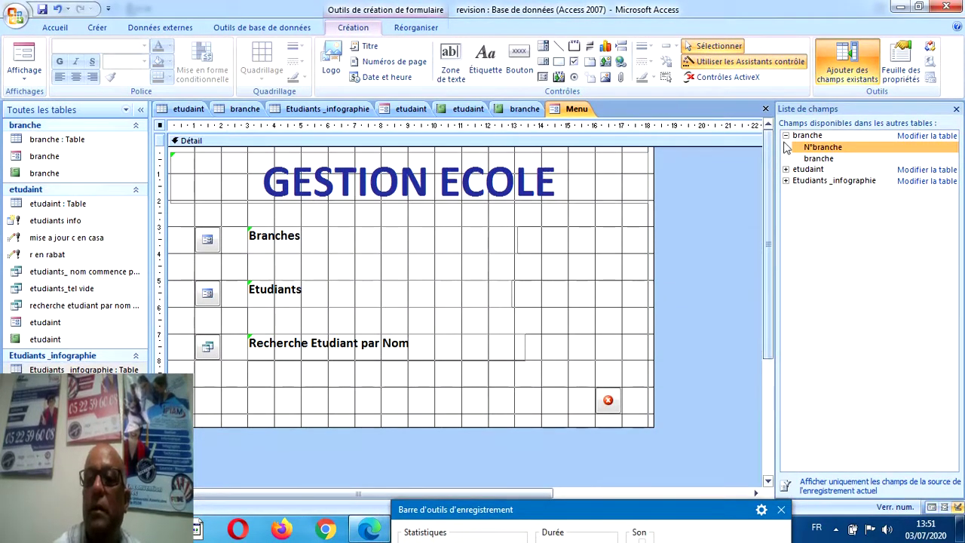
left_click(901, 64)
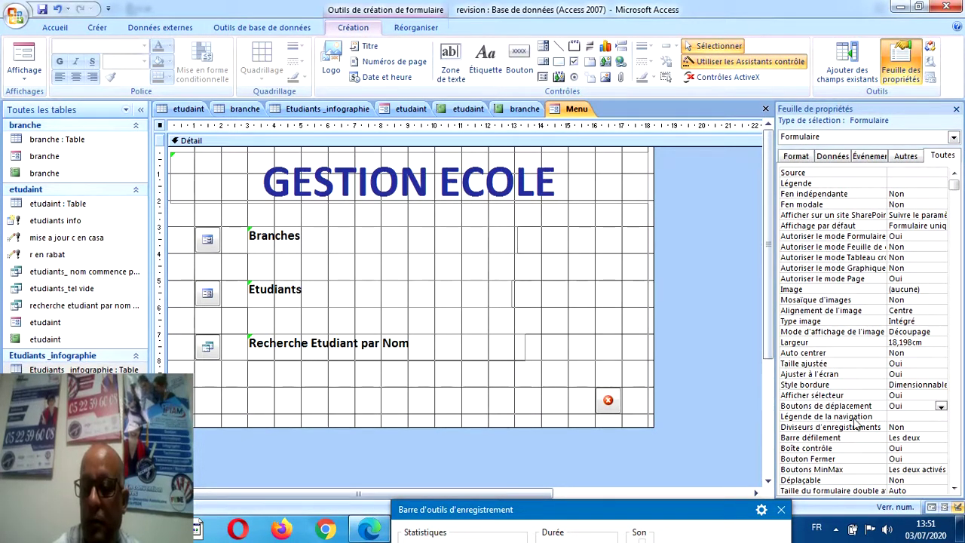
Set Boutons de déplacement and Afficher sélecteur to Non, then view the Menu form.
left_click(942, 406)
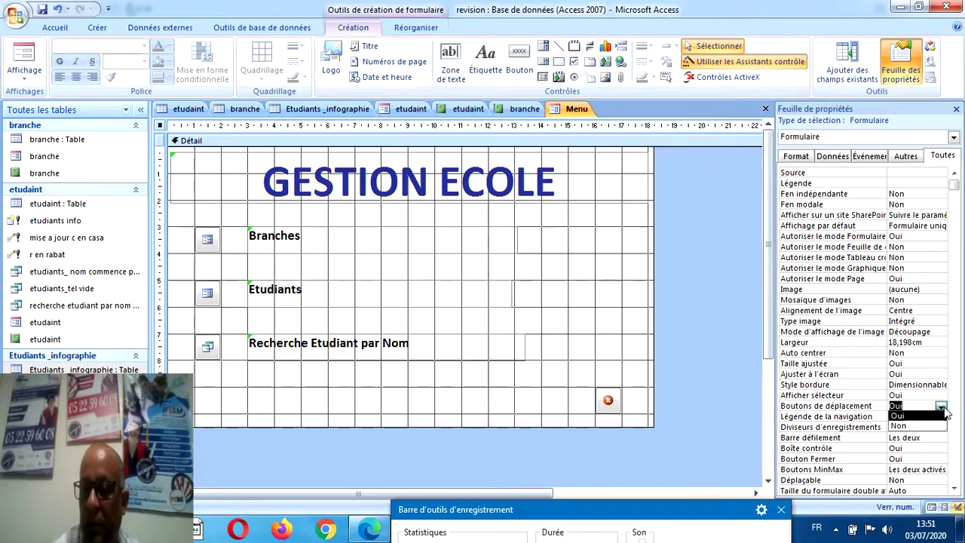
left_click(928, 424)
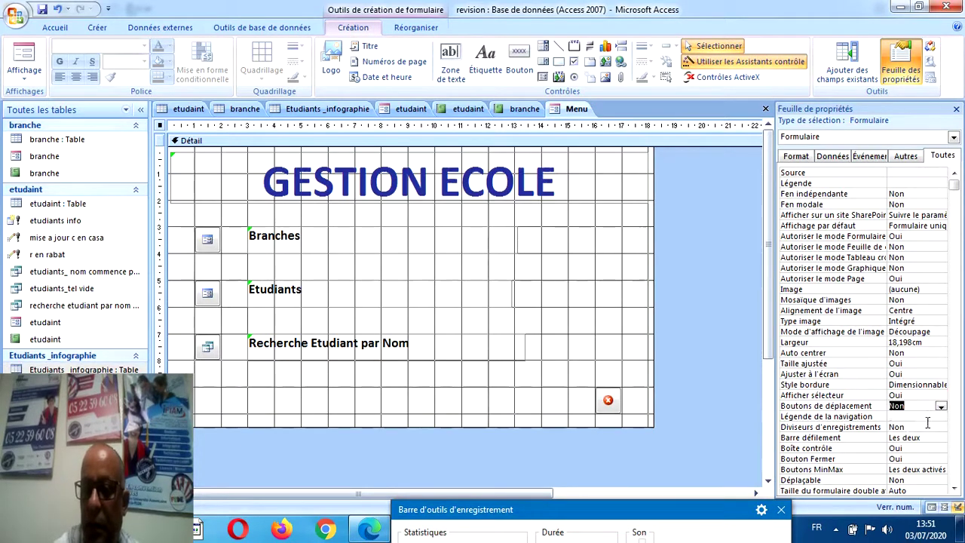
left_click(923, 395)
left_click(941, 396)
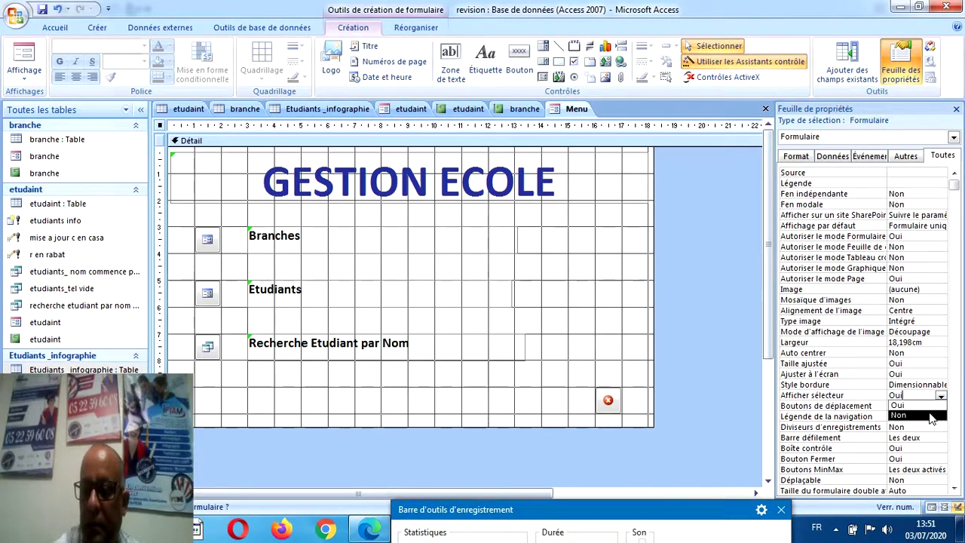
left_click(931, 416)
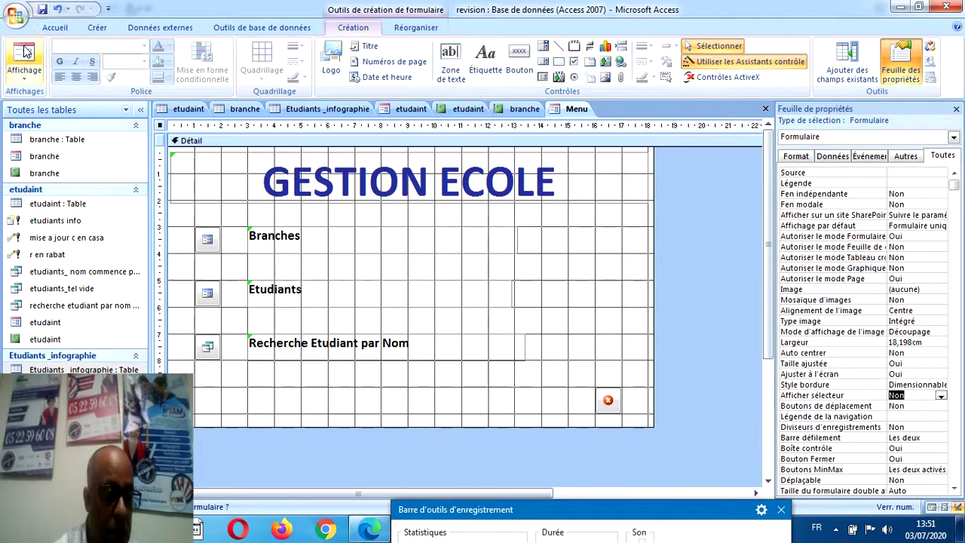
left_click(25, 51)
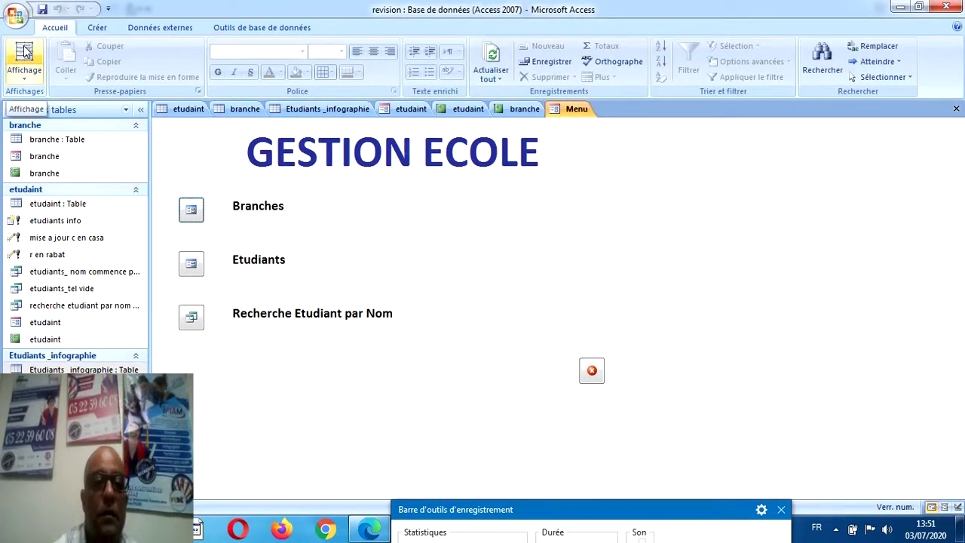
left_click(189, 212)
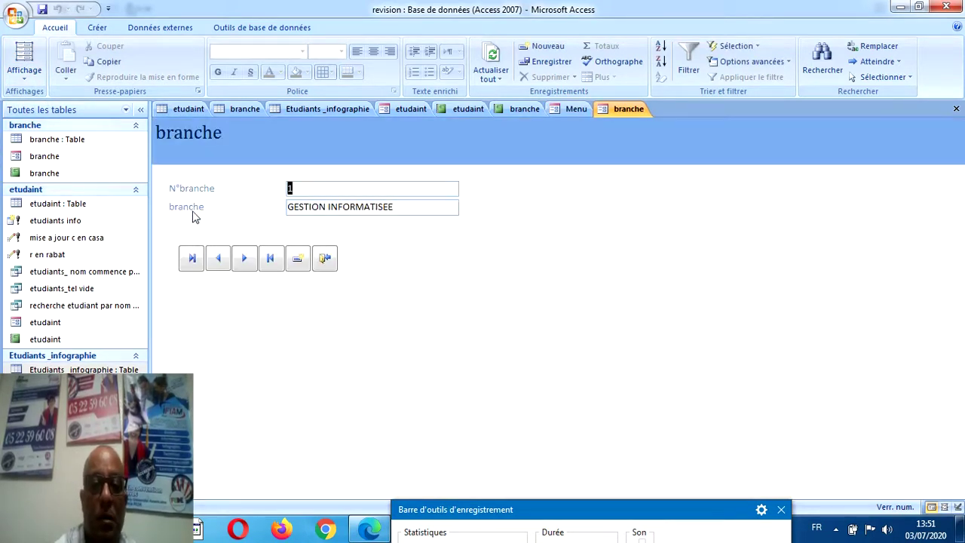
left_click(327, 264)
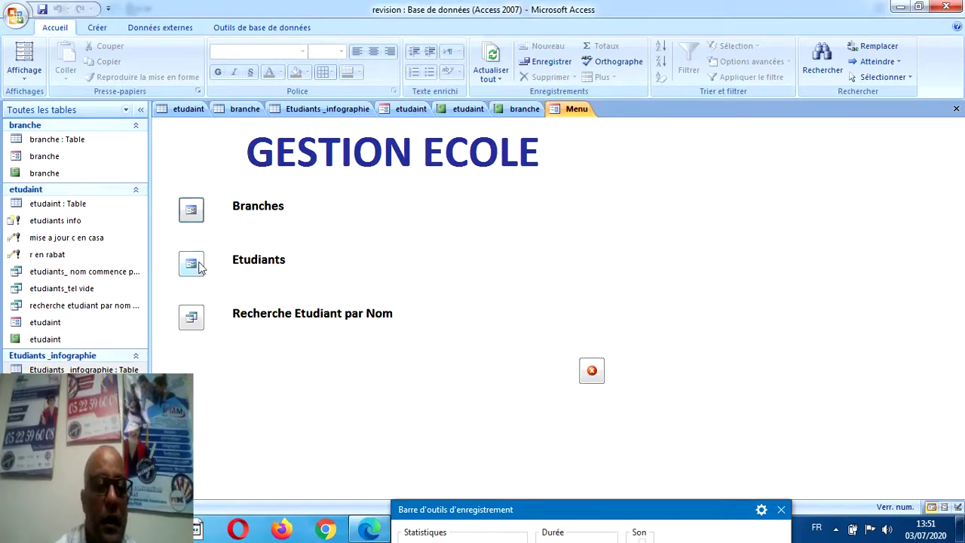
left_click(191, 264)
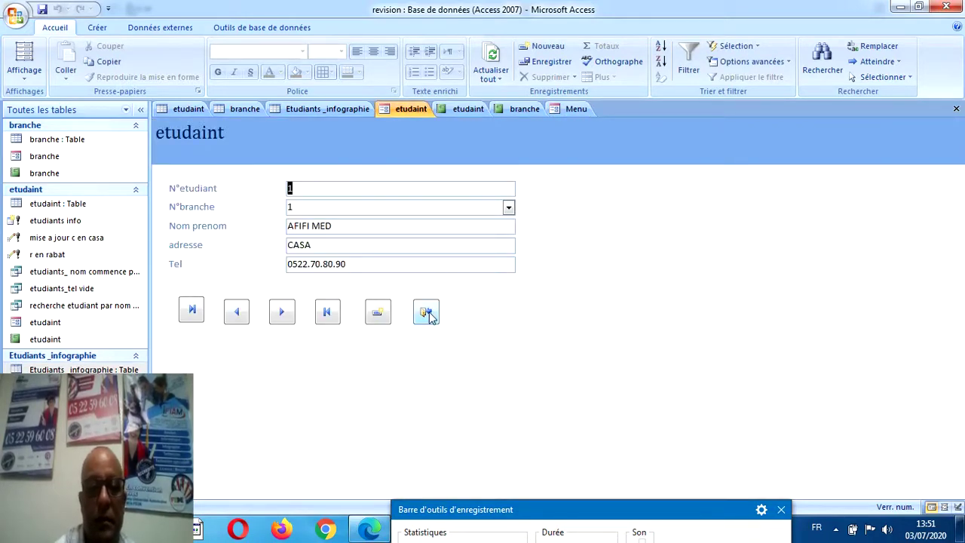
left_click(427, 315)
left_click(191, 320)
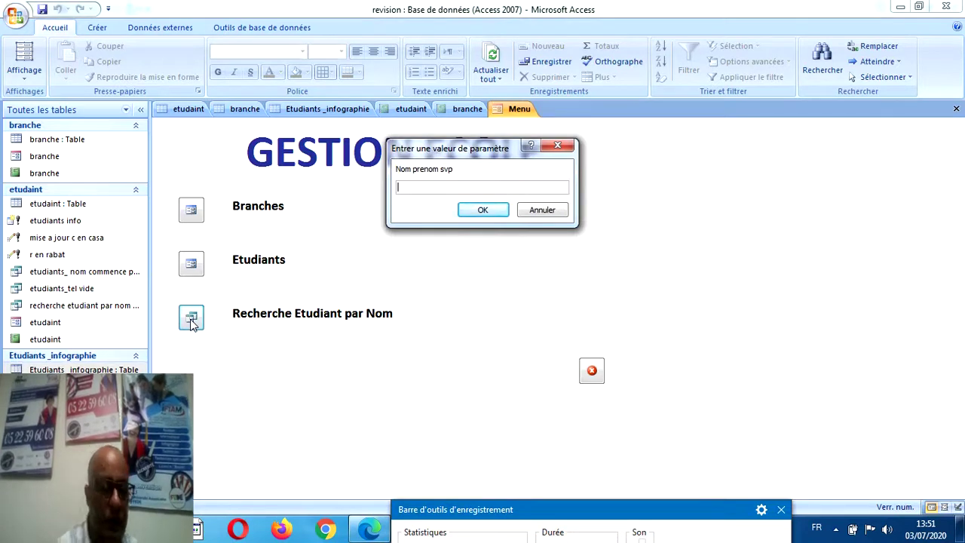
type("a")
type("sil")
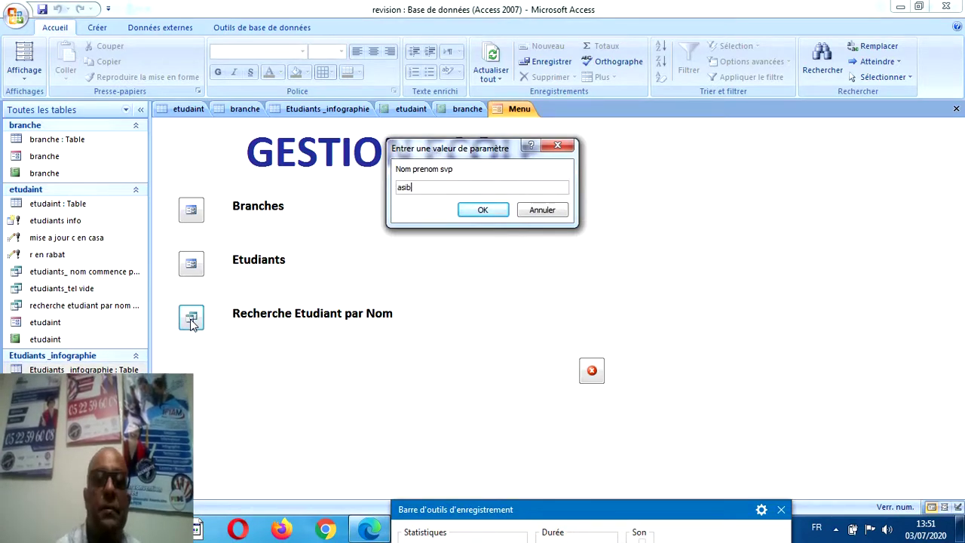
left_click(483, 210)
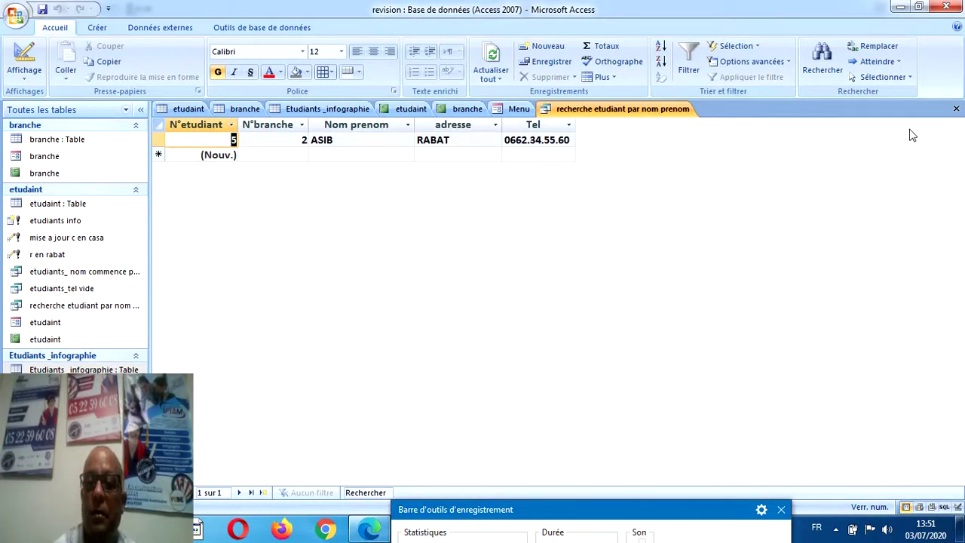
left_click(955, 110)
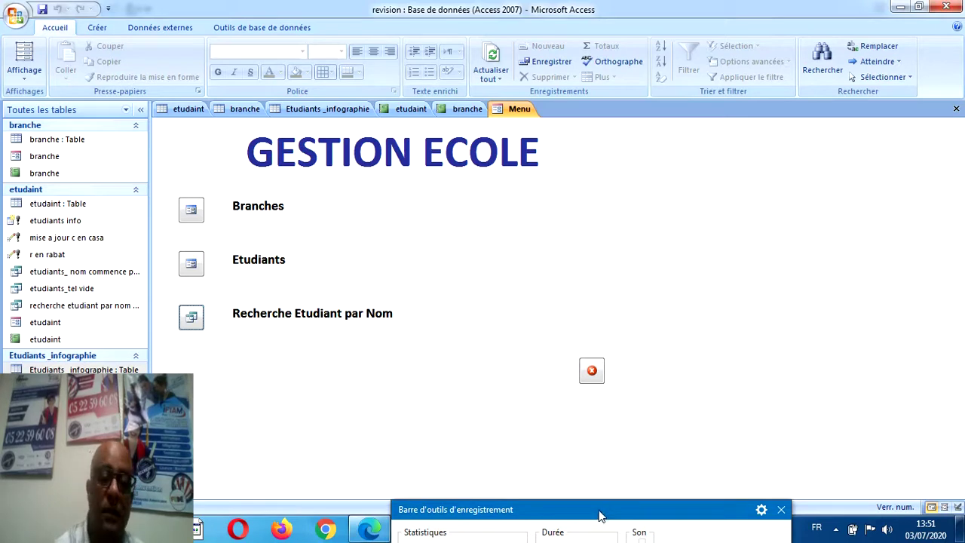
left_click_drag(601, 515, 610, 415)
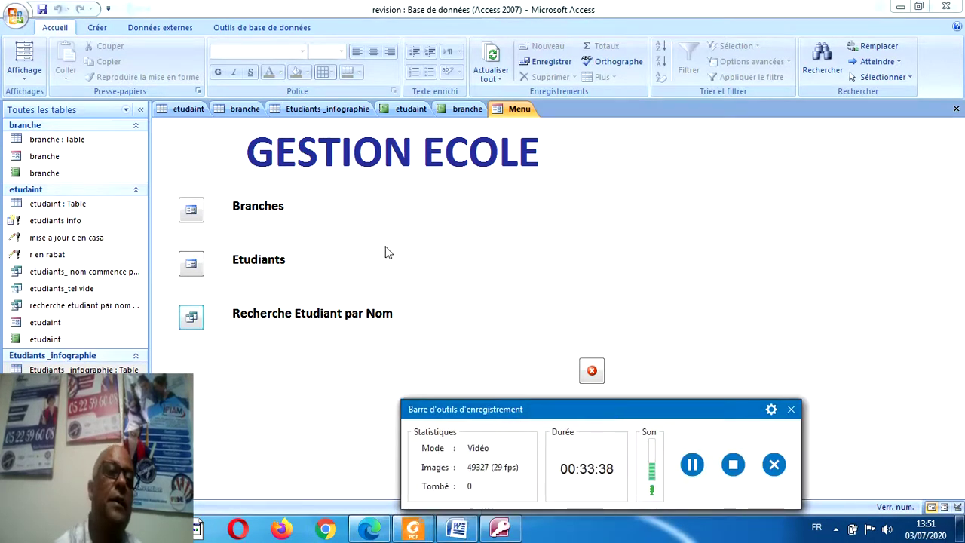
Close Access saving the etudiant report changes, and close sujet2.pdf in Foxit Reader.
left_click(43, 9)
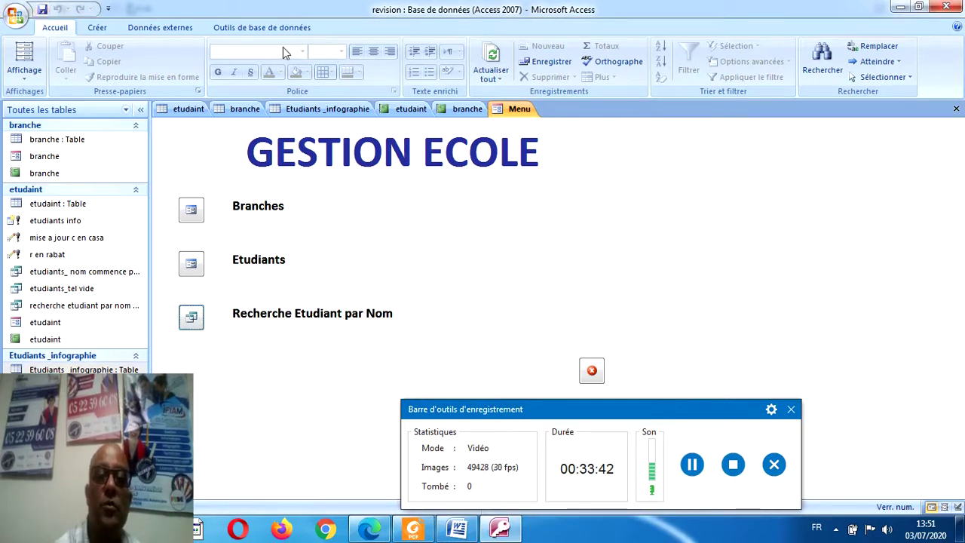
left_click(945, 7)
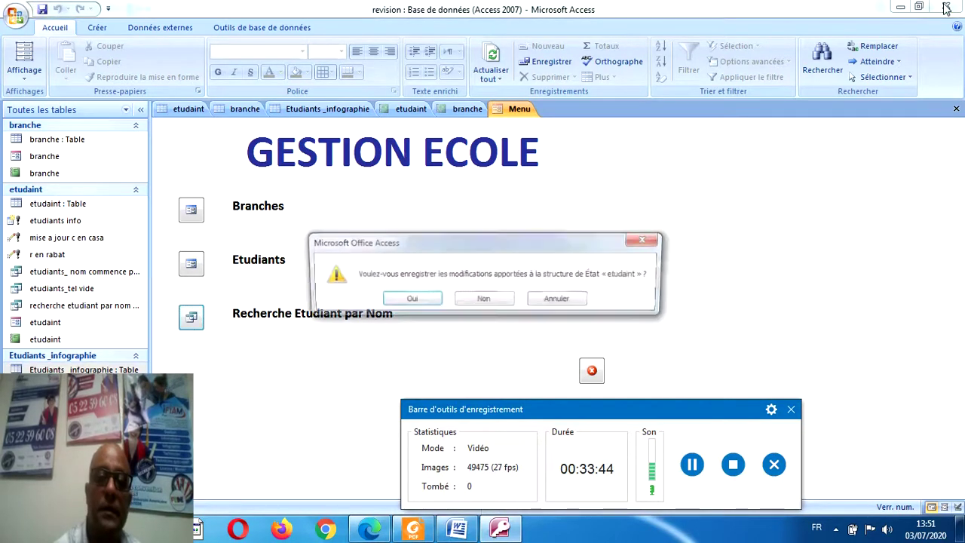
left_click(409, 300)
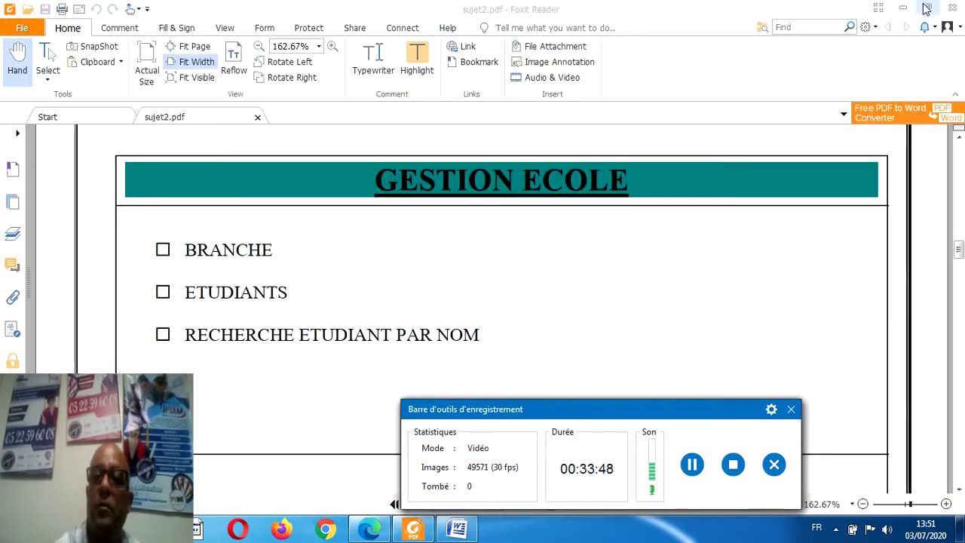
left_click(955, 9)
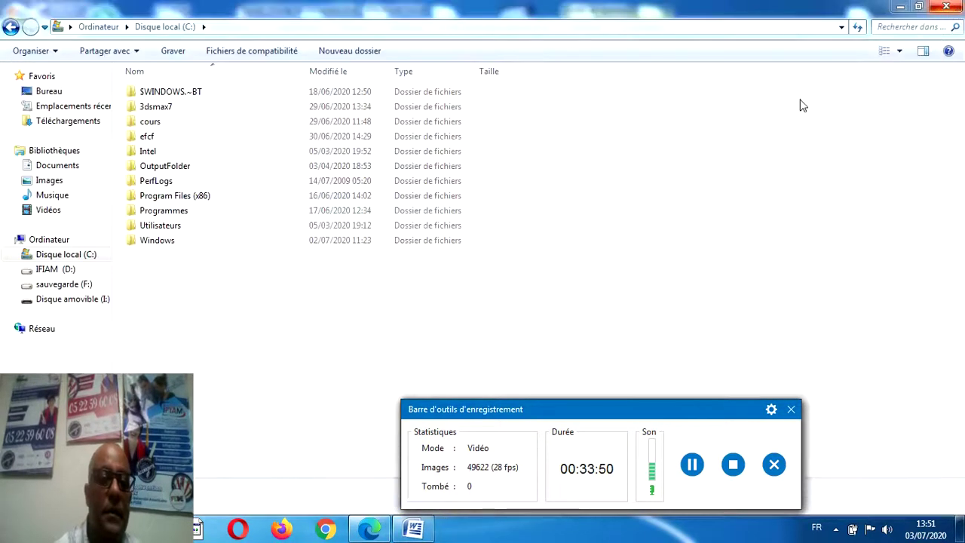
left_click(16, 529)
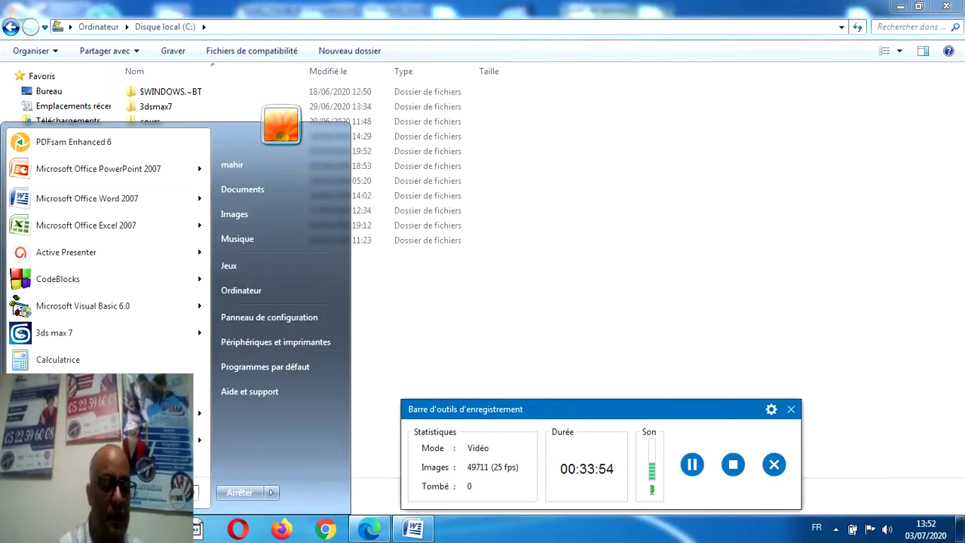
Launch Access via 'acc', open the recent revision database and the Menu form.
type("acc")
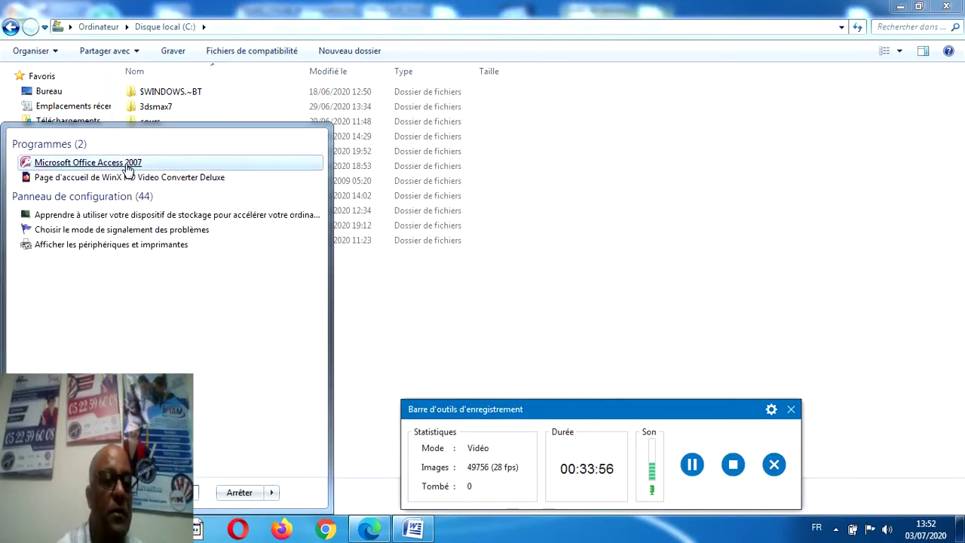
left_click(128, 164)
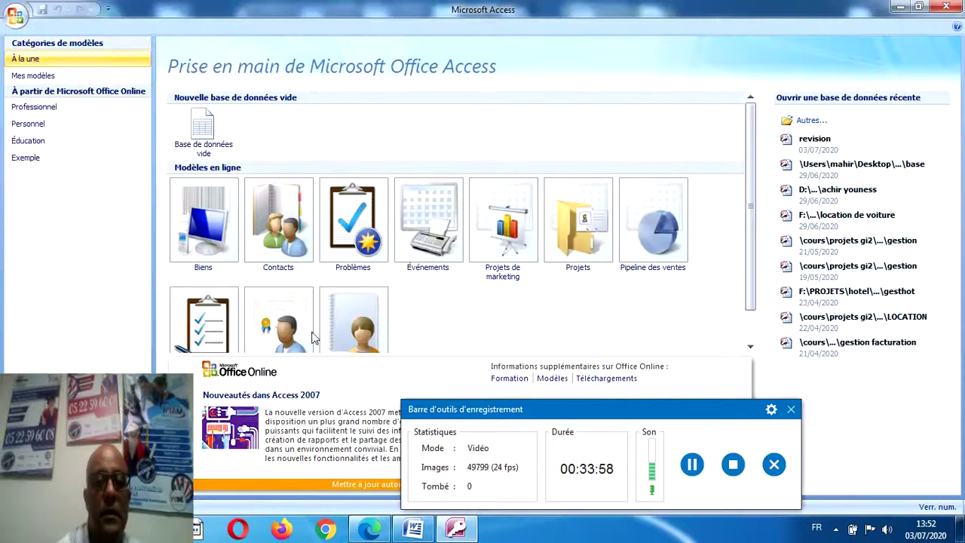
left_click(802, 145)
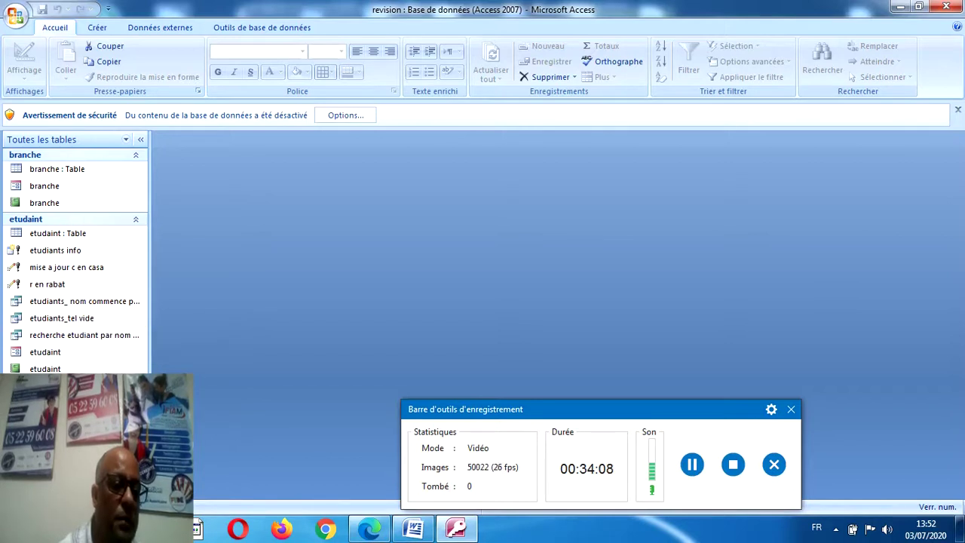
double_click(44, 403)
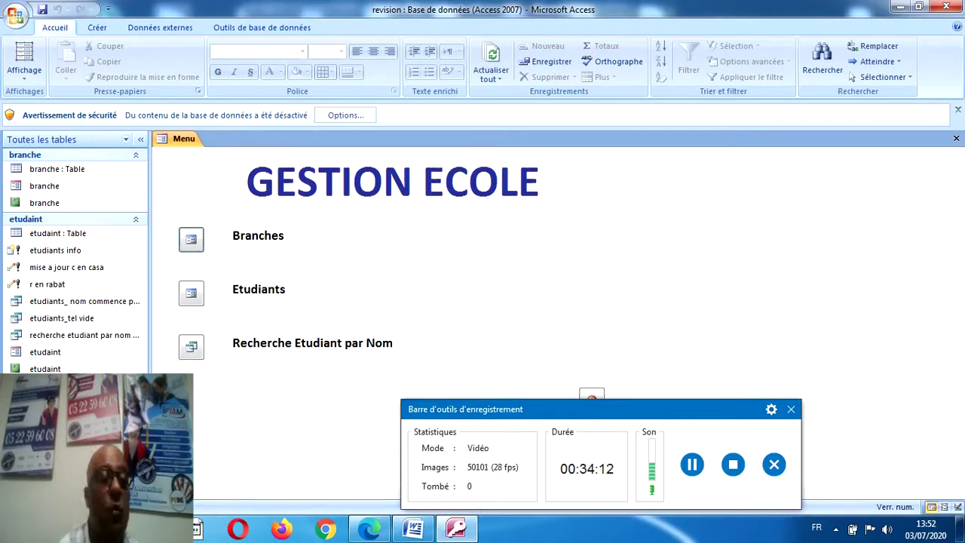
In Options Access > Base de données active, set Afficher le formulaire to Menu.
left_click(15, 16)
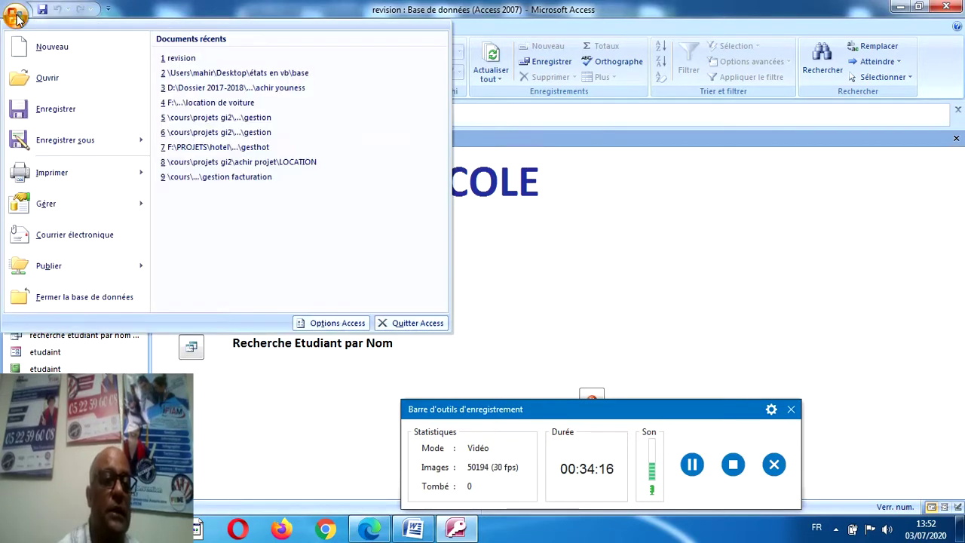
mouse_move(90, 204)
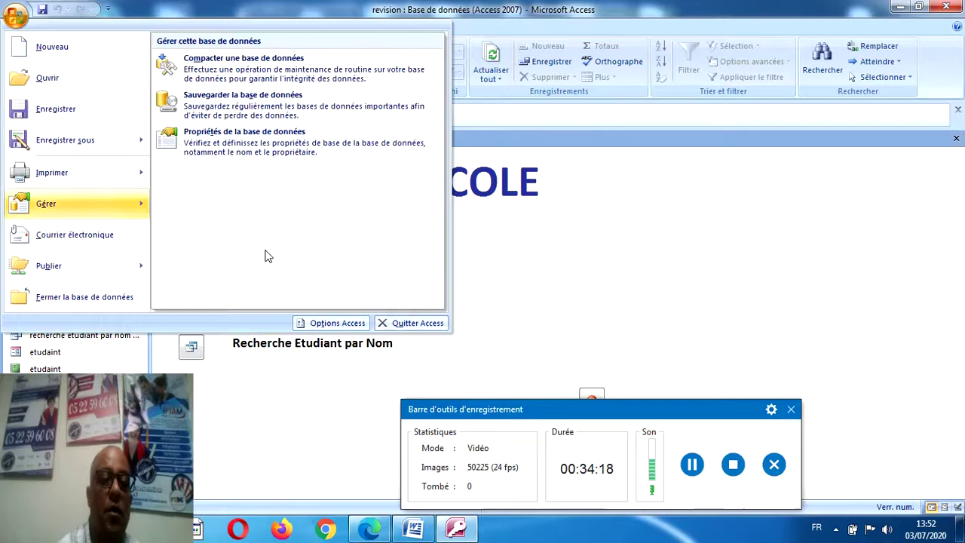
left_click(327, 321)
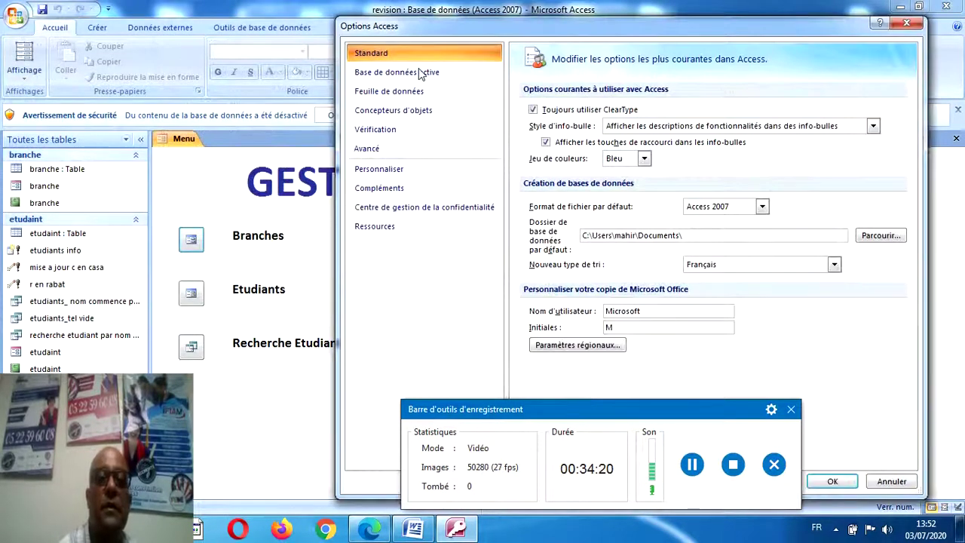
left_click(411, 71)
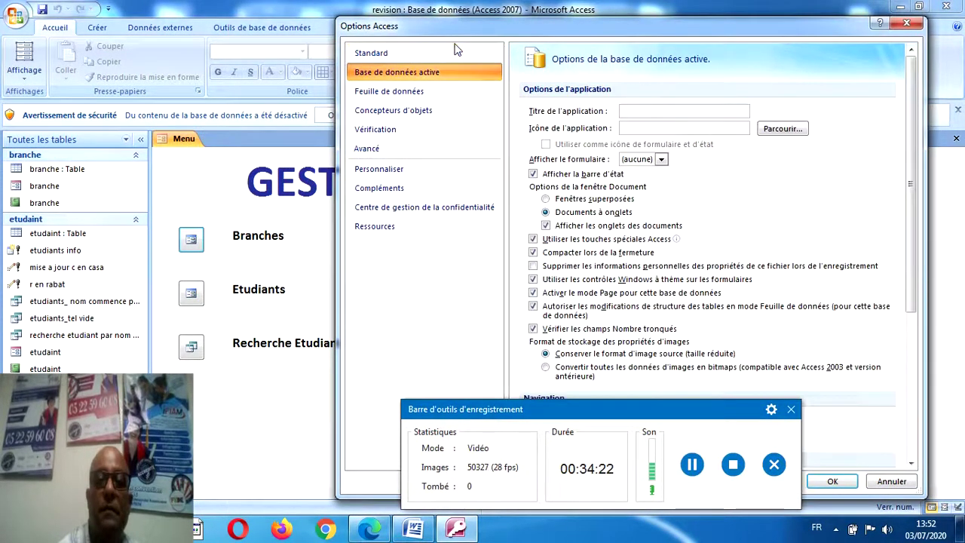
left_click_drag(456, 26, 284, 10)
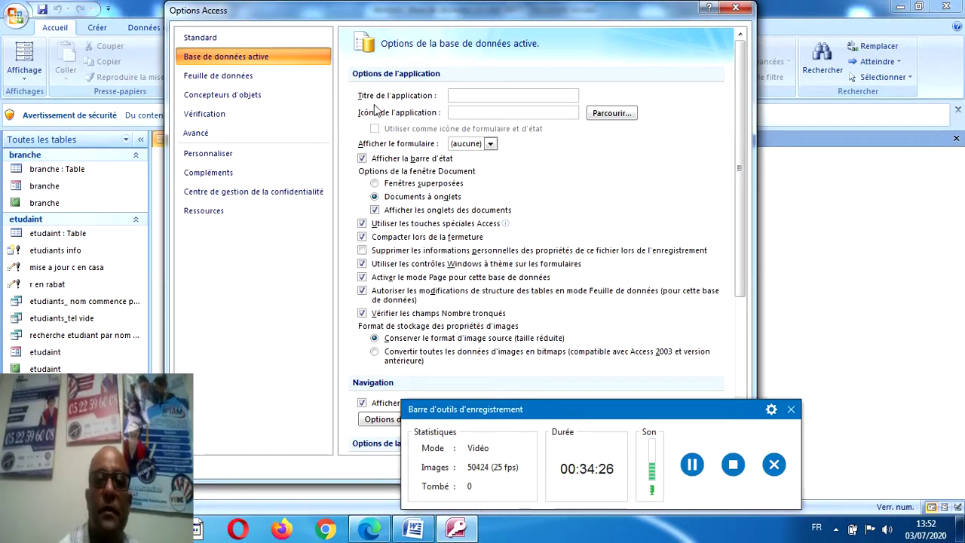
left_click(490, 144)
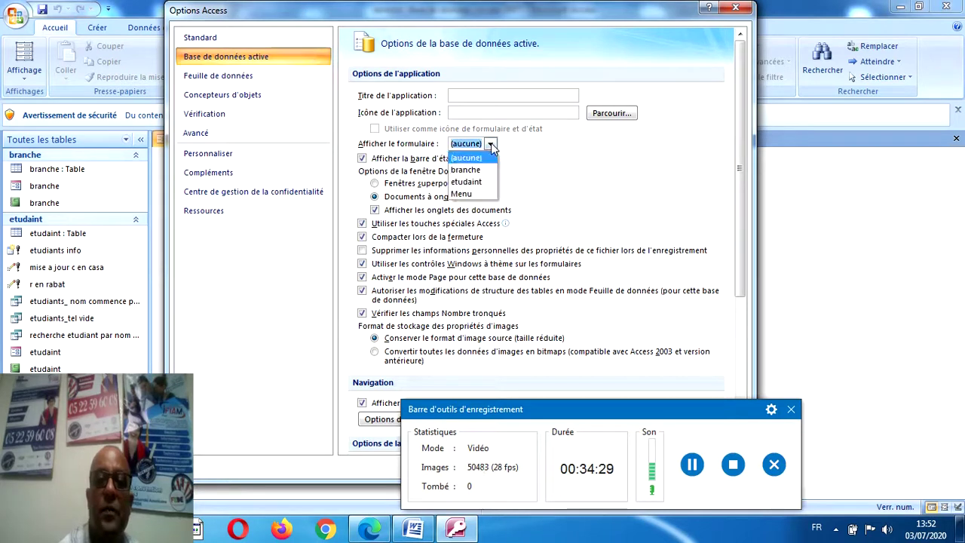
left_click(474, 193)
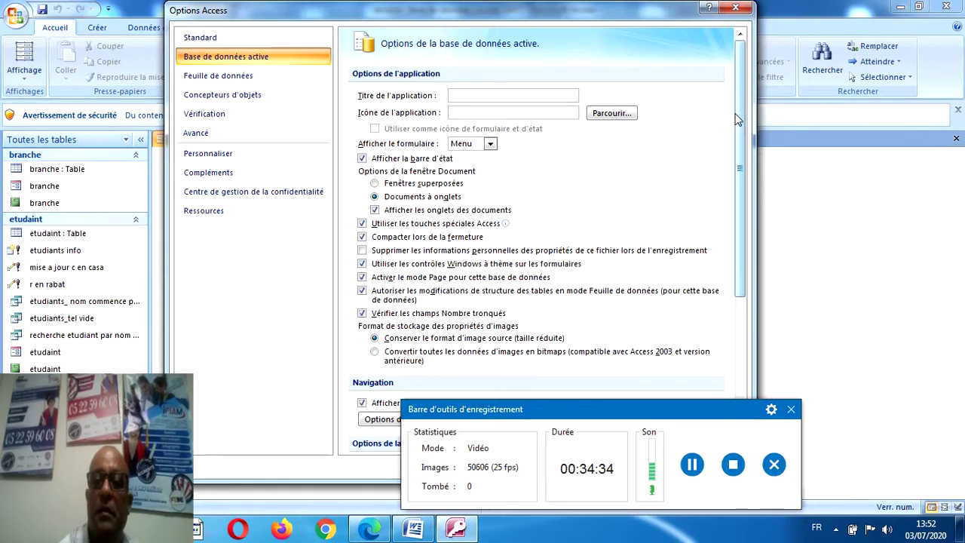
left_click_drag(666, 401, 650, 500)
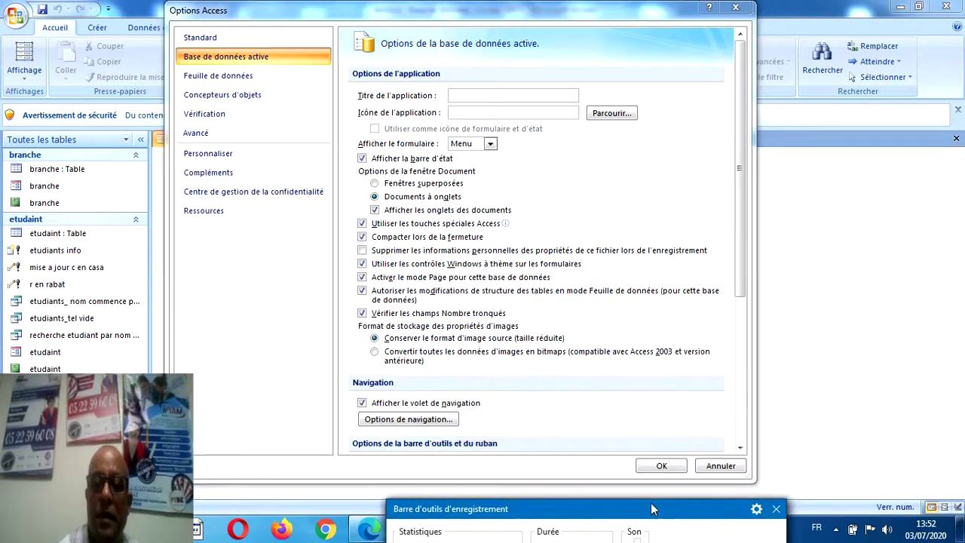
left_click(663, 465)
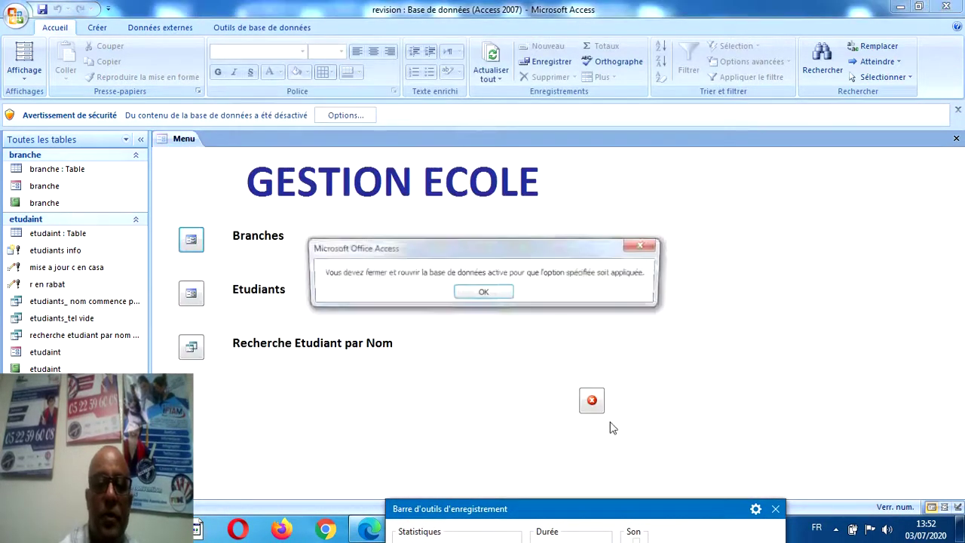
Dismiss the reopen notice, quit with the form's quit button, and reopen the revision database.
left_click(482, 294)
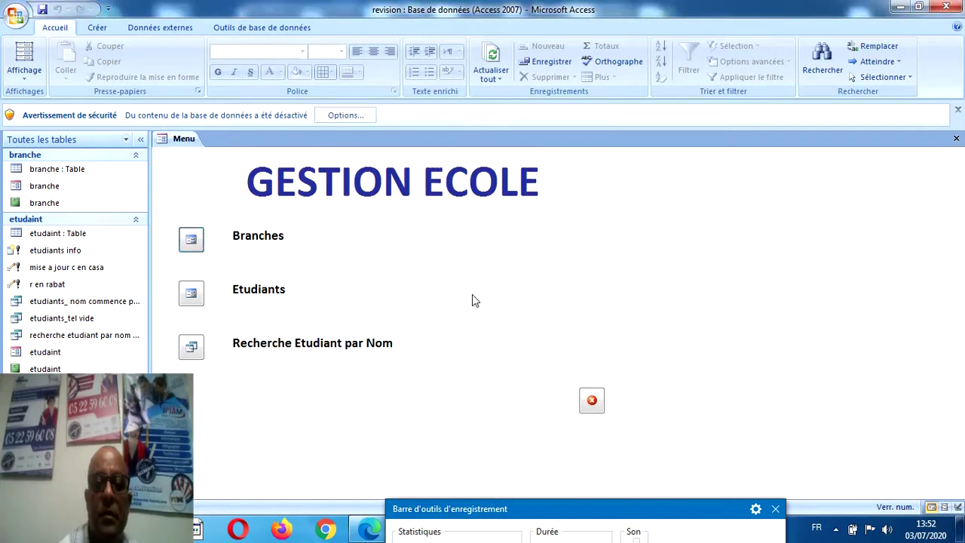
left_click(592, 403)
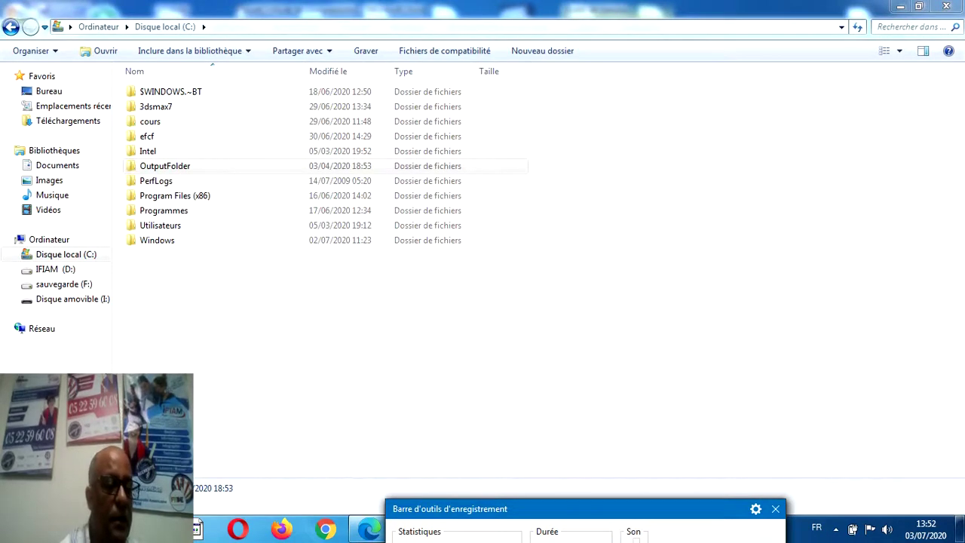
key("super")
left_click(105, 413)
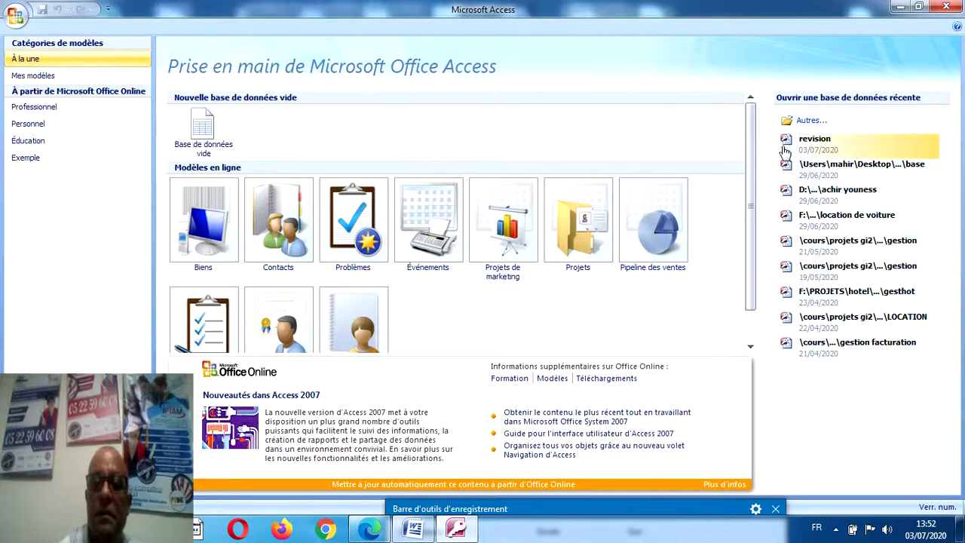
left_click(784, 145)
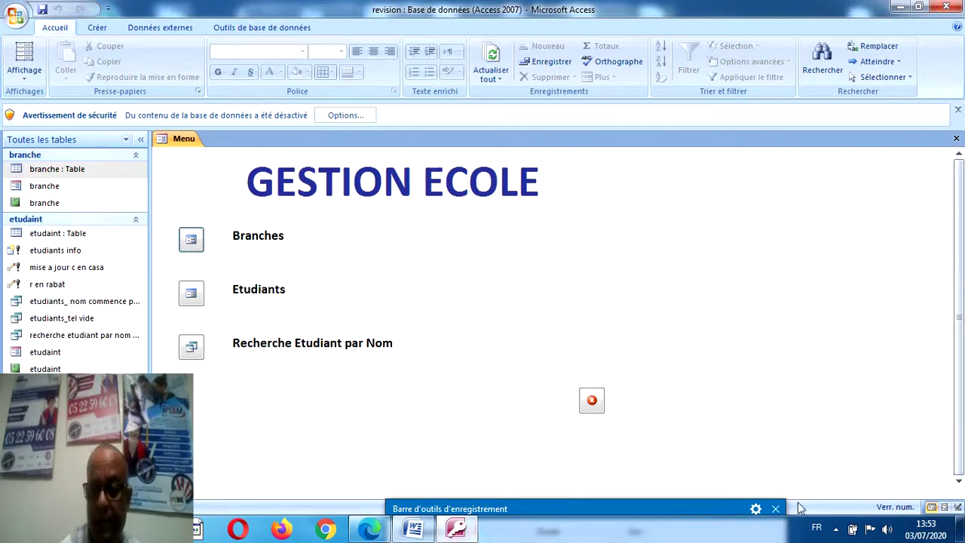
left_click(777, 510)
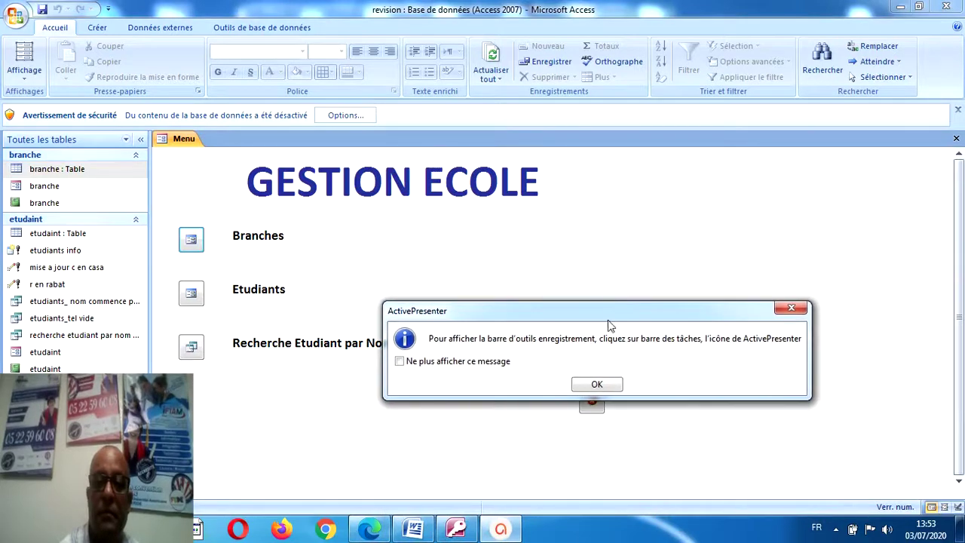
left_click(597, 384)
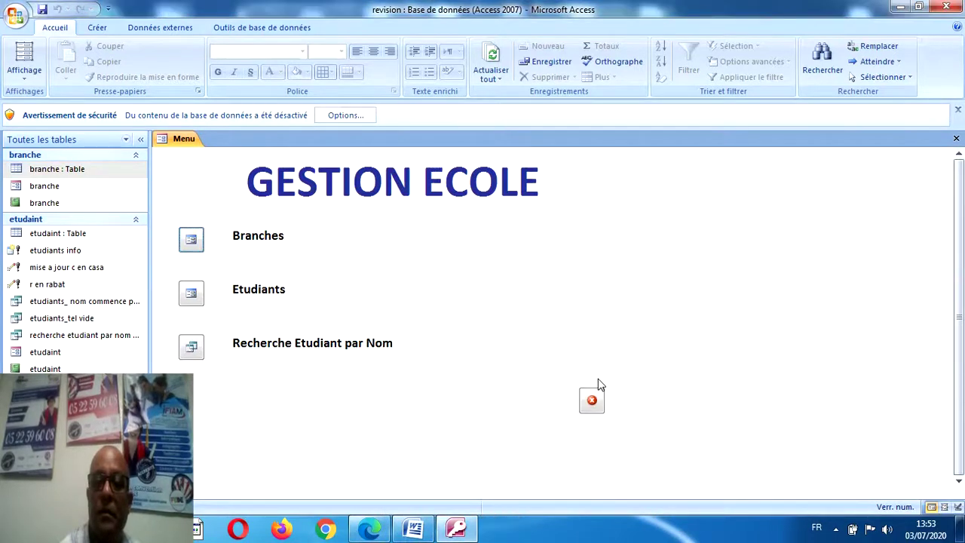